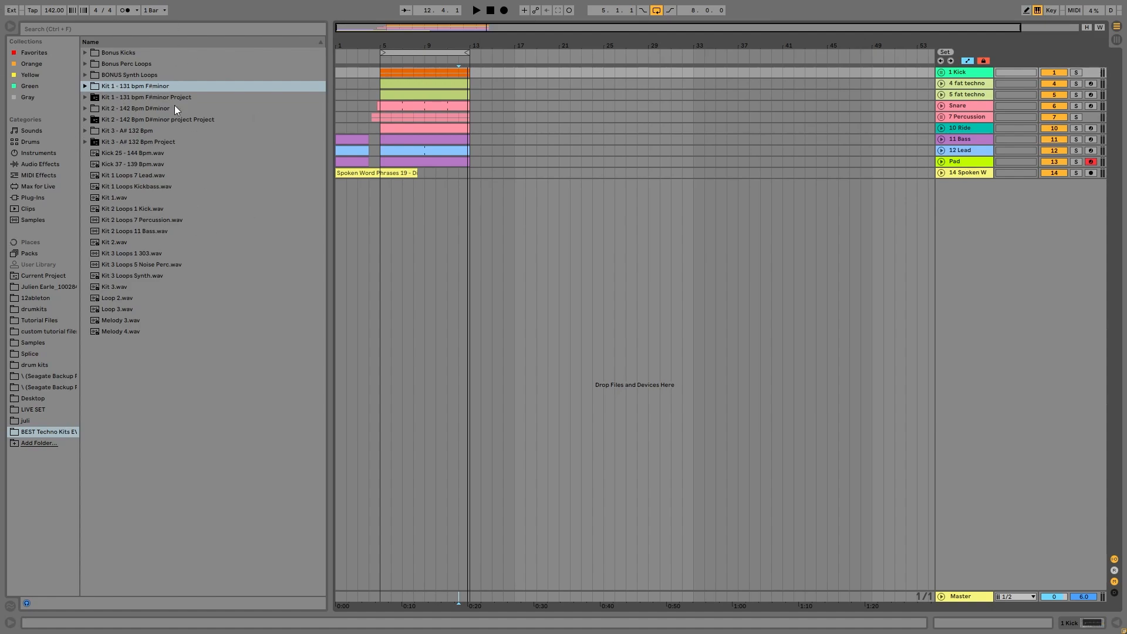
# Look through the Kit 1 - 131 bpm F#minor Project folder and the Kit 1 - 131 bpm F#minor loop folder in the browser.
pyautogui.click(88, 98)
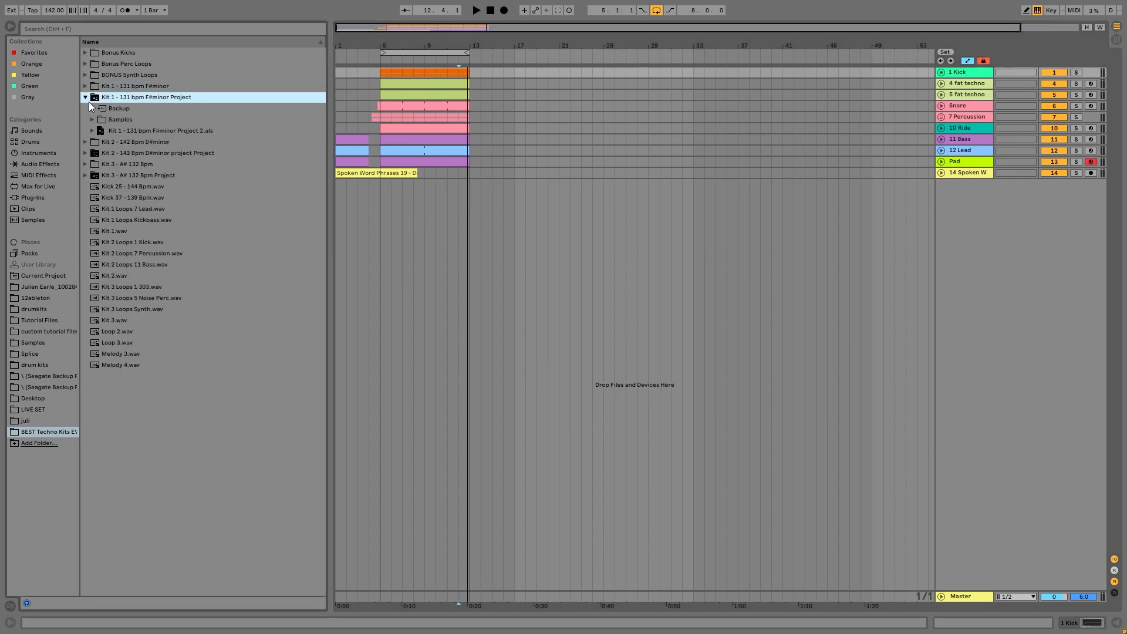
pyautogui.click(86, 97)
pyautogui.click(86, 86)
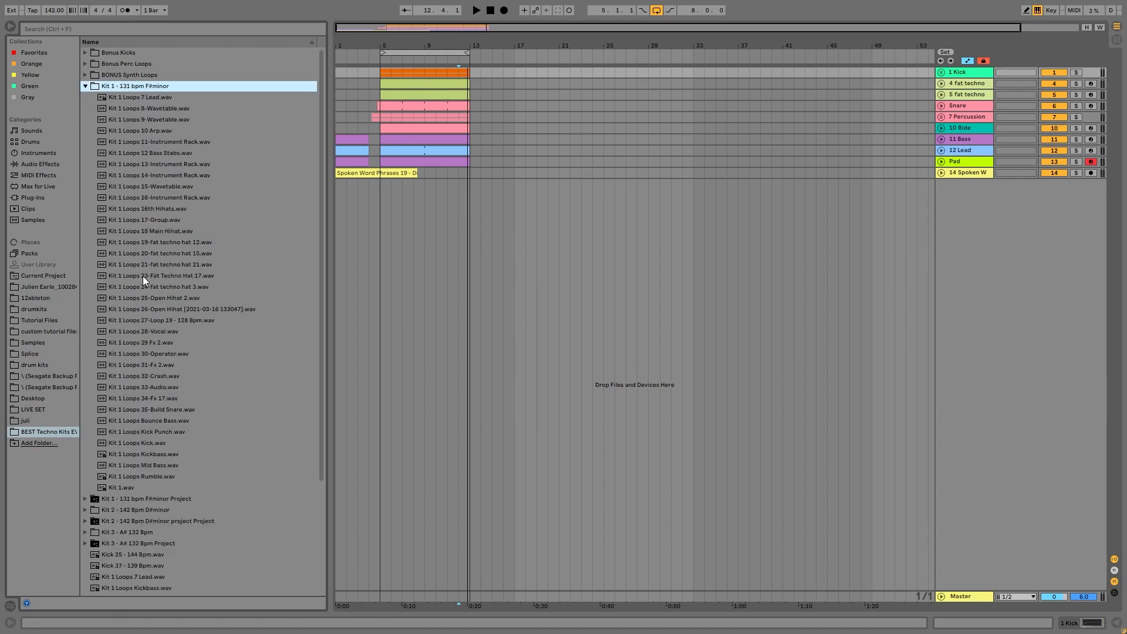
pyautogui.scroll(-3, 174, 317)
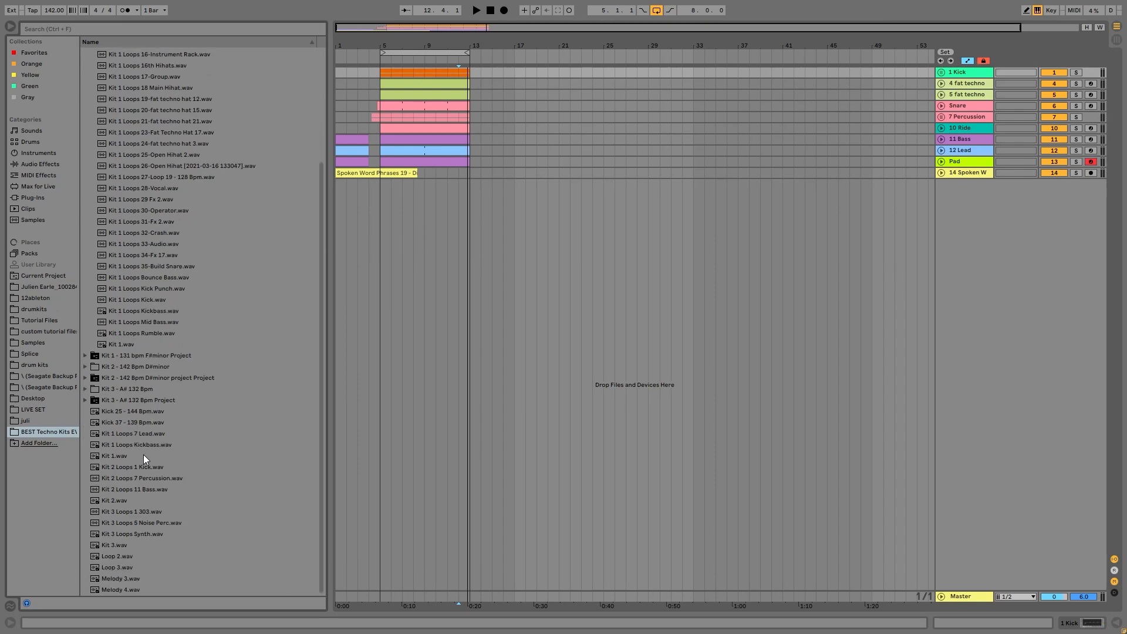
pyautogui.scroll(3, 155, 206)
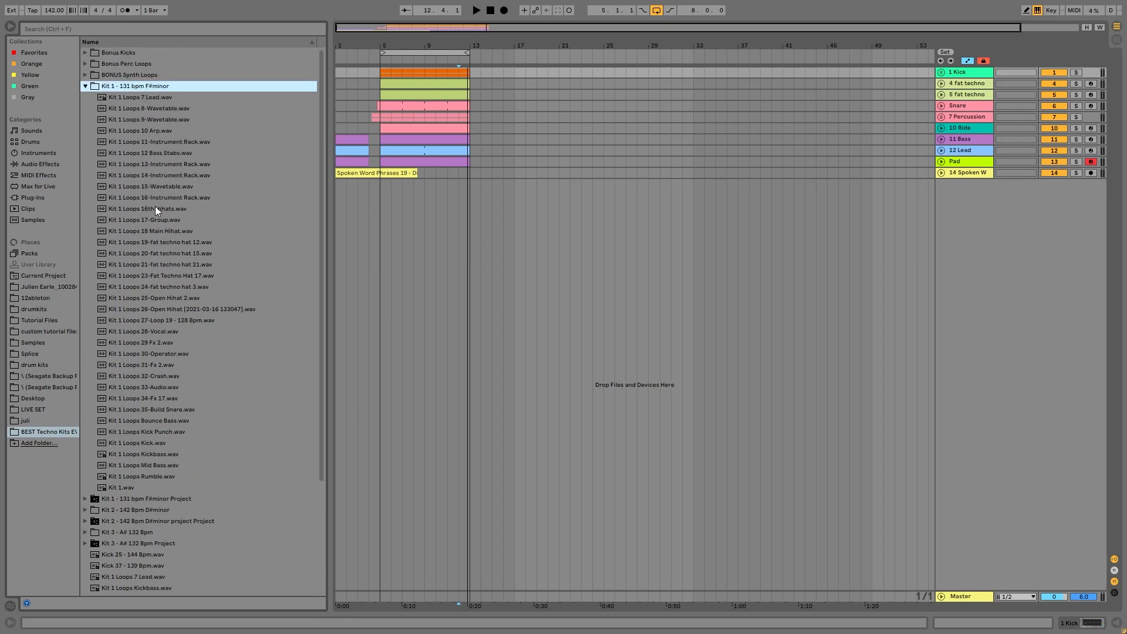
pyautogui.scroll(-7, 155, 206)
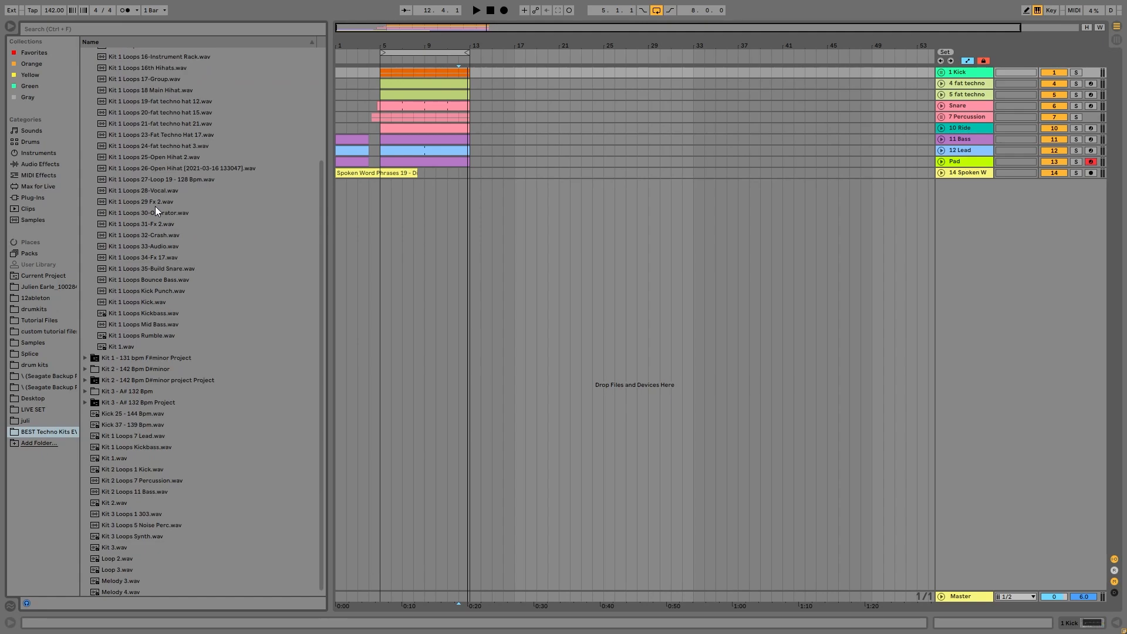
pyautogui.scroll(-1, 155, 207)
# Preview the demo files Kit 1.wav, Kit 2.wav and Kit 3.wav one after another.
pyautogui.click(107, 458)
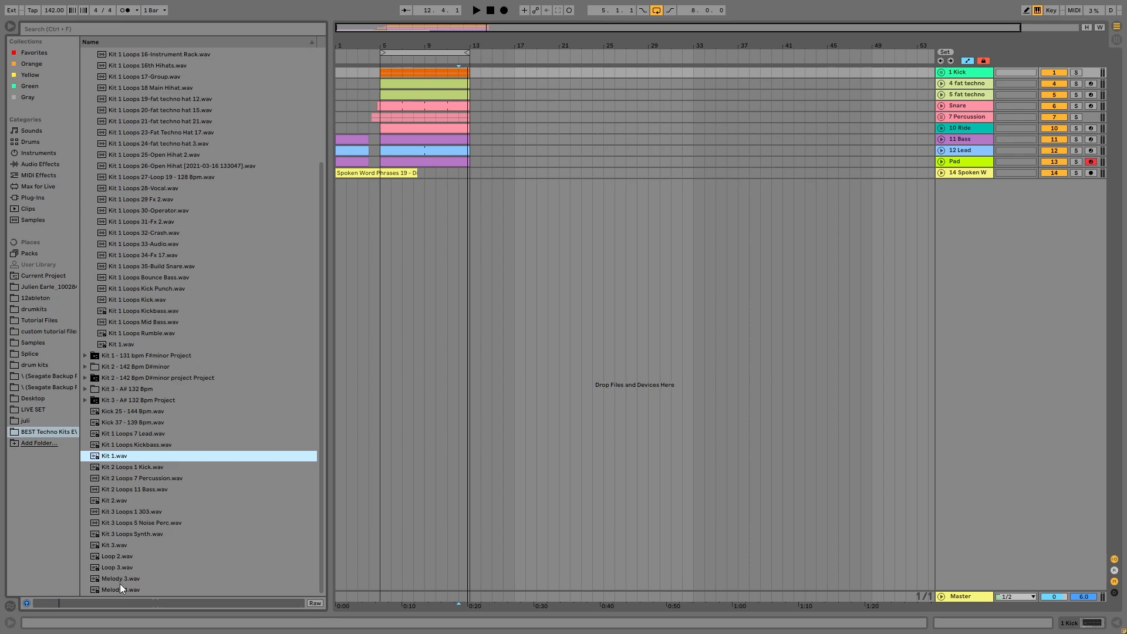
pyautogui.click(114, 504)
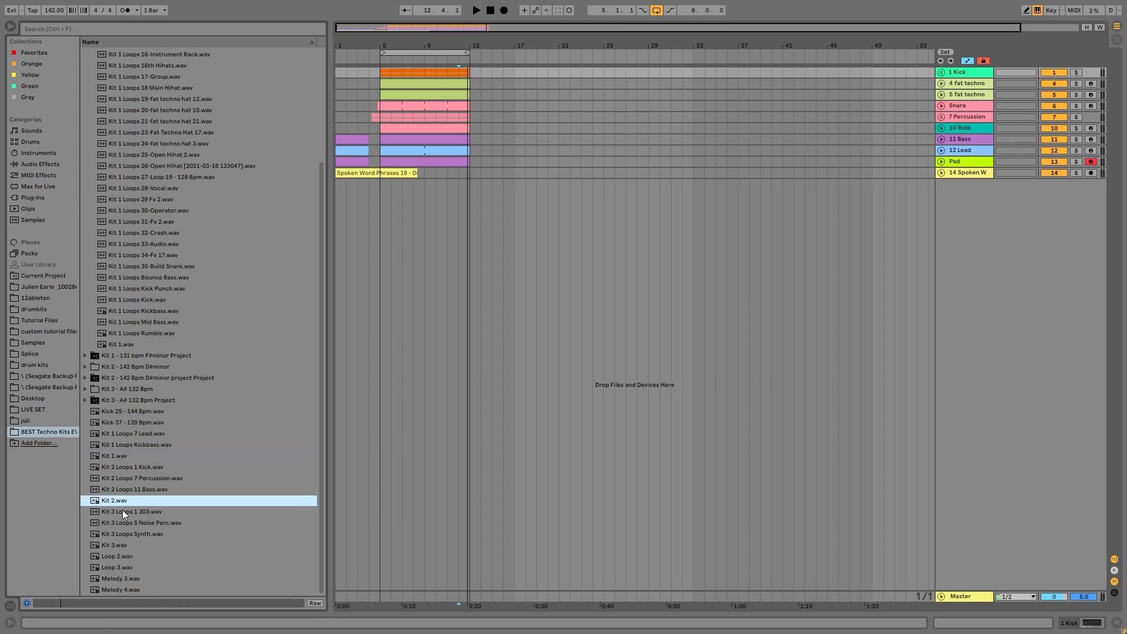
pyautogui.click(148, 546)
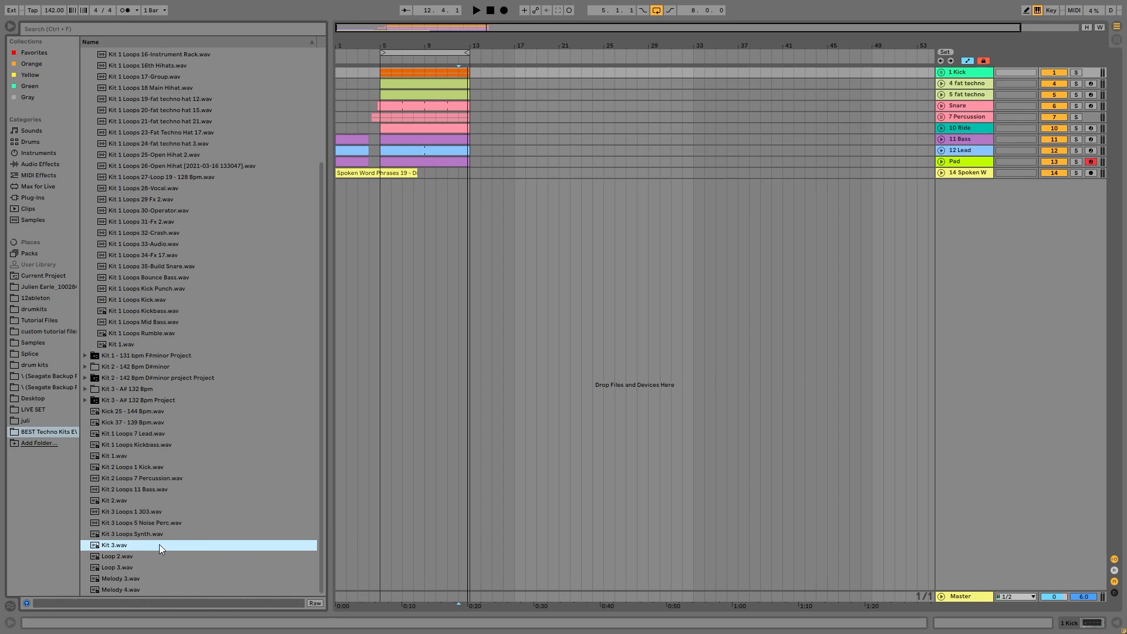
# Preview the samples Melody 3.wav, Loop 2.wav and Kick 25 - 144 Bpm.wav, and collapse the Kit 1 loop folder.
pyautogui.scroll(6, 155, 307)
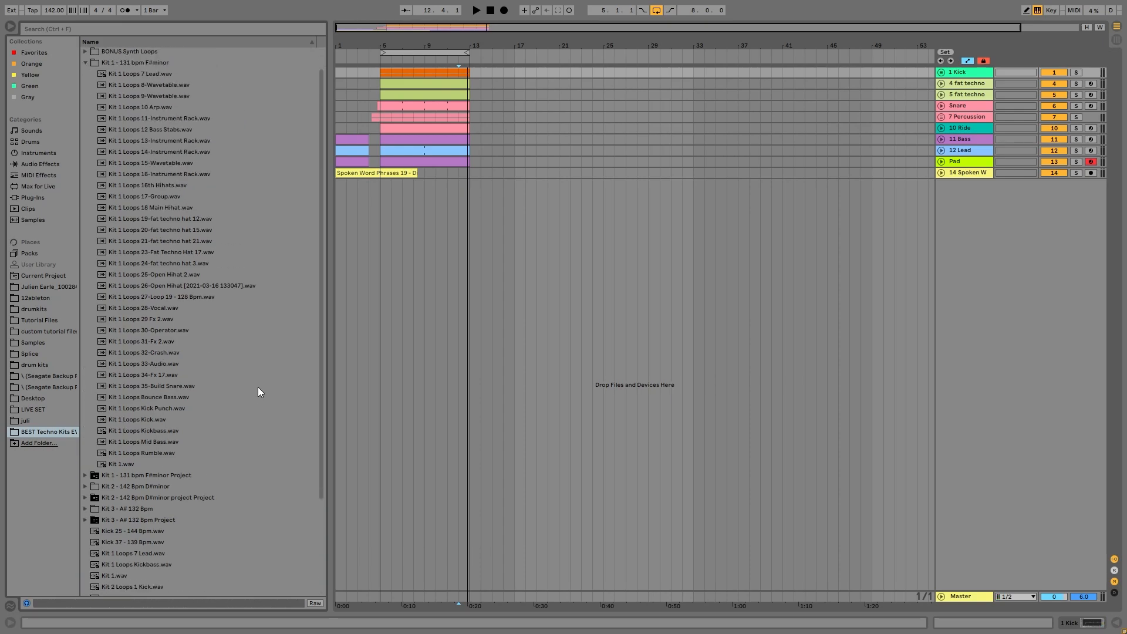
pyautogui.scroll(-3, 258, 370)
pyautogui.scroll(5, 244, 410)
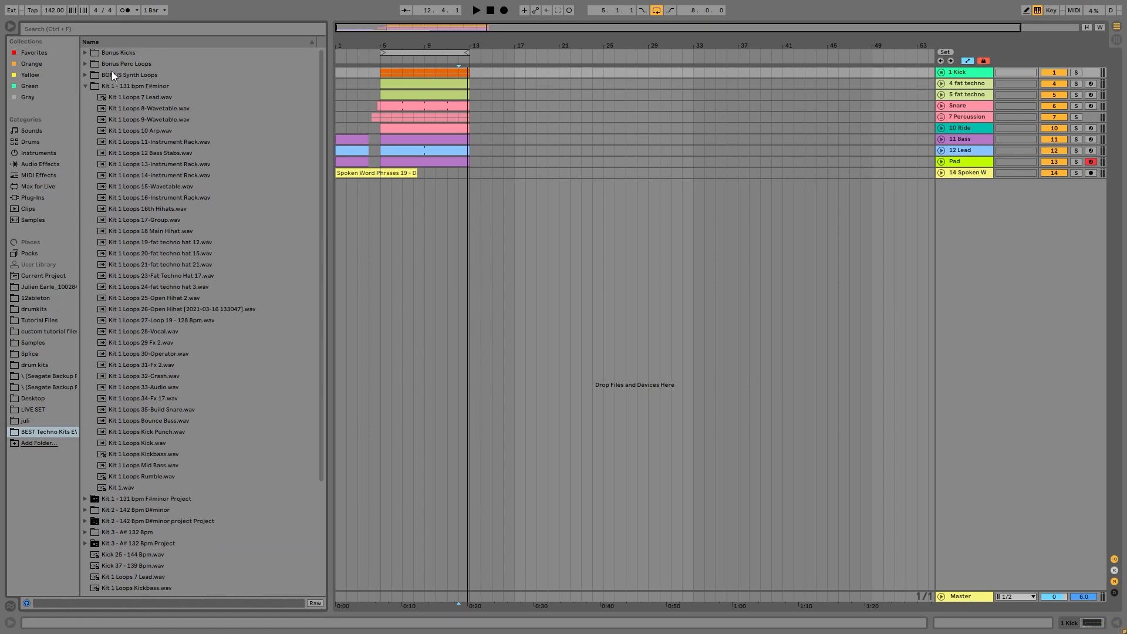
pyautogui.scroll(-7, 191, 226)
pyautogui.scroll(1, 120, 552)
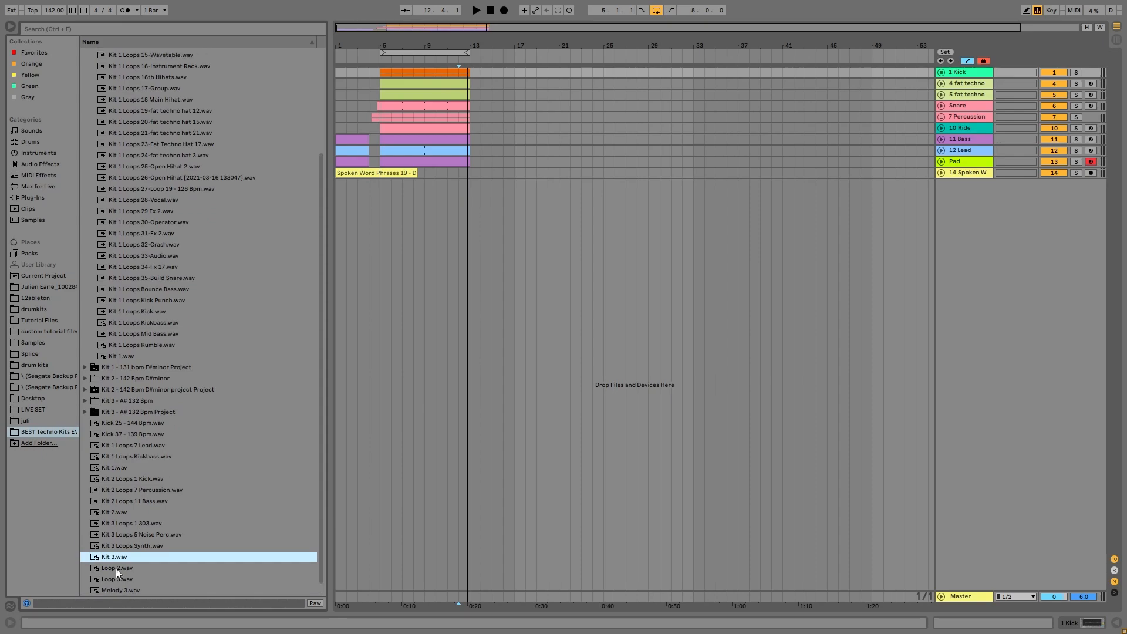
pyautogui.click(122, 588)
pyautogui.scroll(-1, 119, 554)
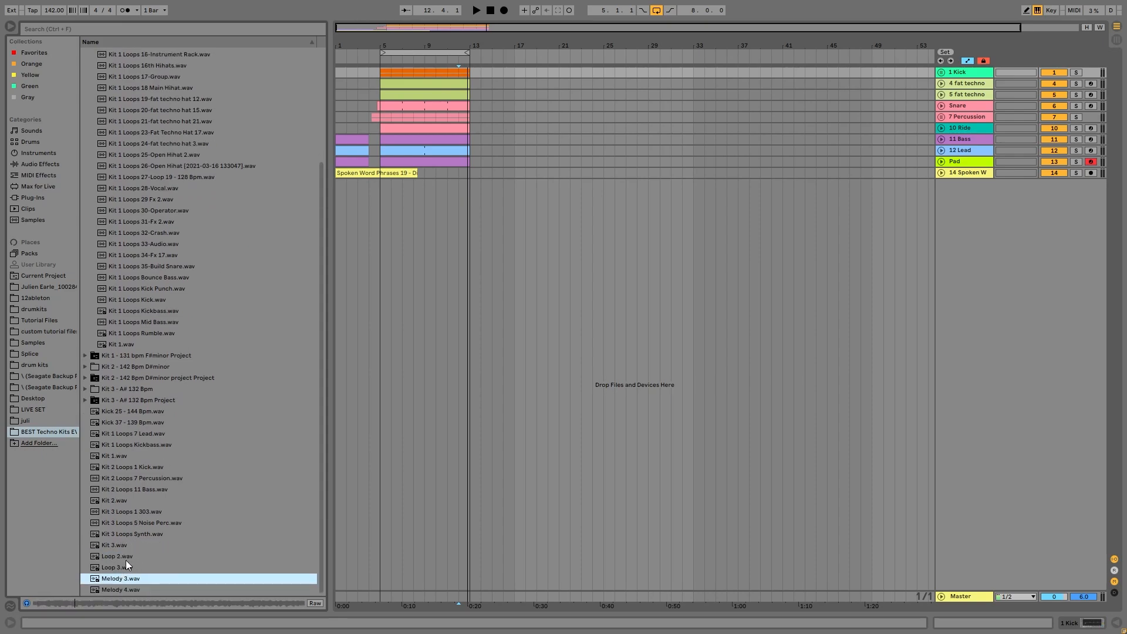
pyautogui.click(126, 559)
pyautogui.click(132, 413)
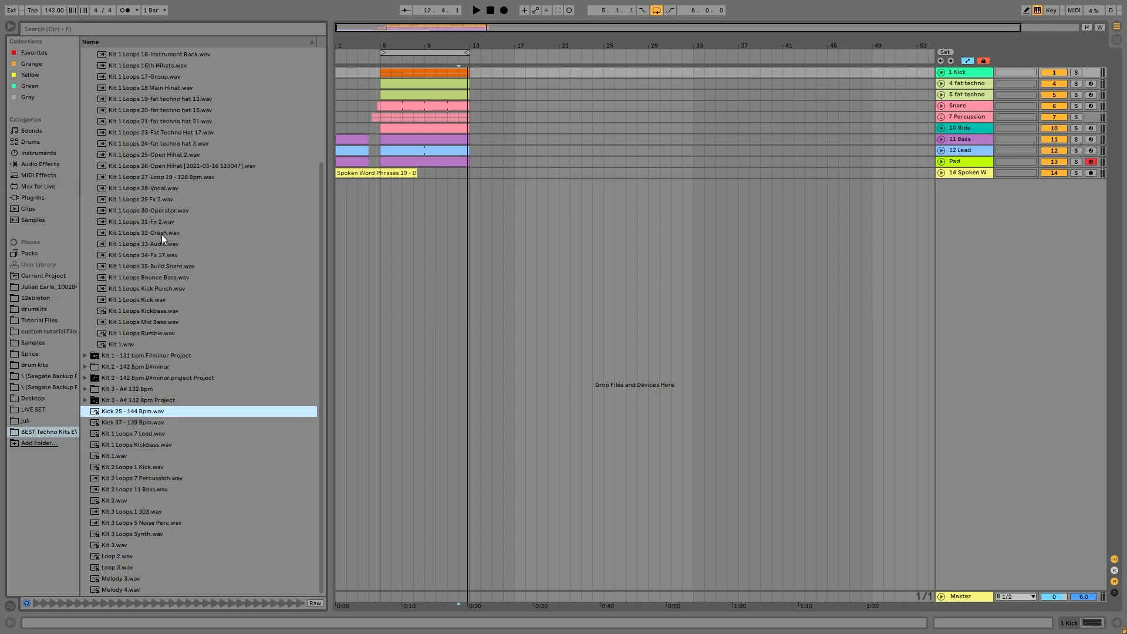
pyautogui.scroll(6, 156, 261)
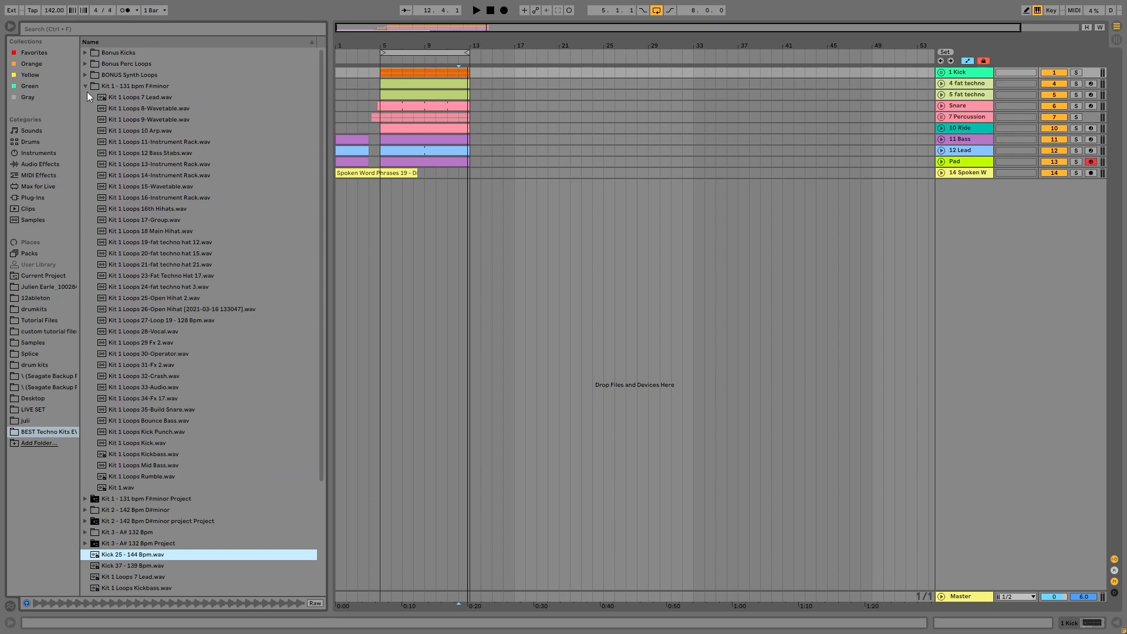
pyautogui.click(87, 85)
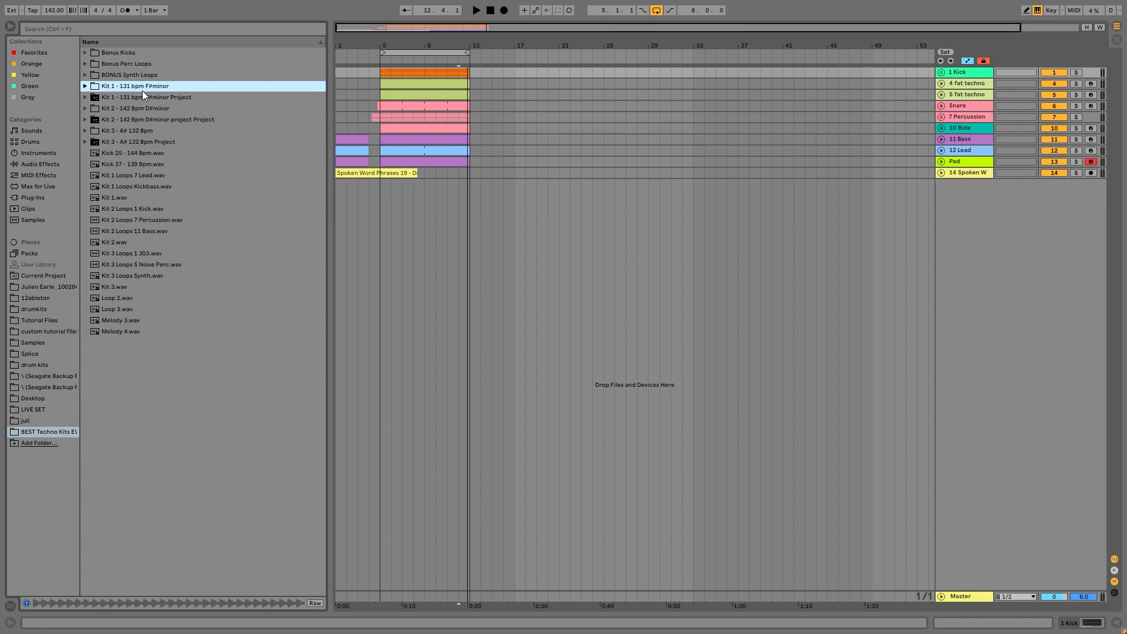
# Play the full arrangement from bar 5 for about four bars and stop it.
pyautogui.click(382, 68)
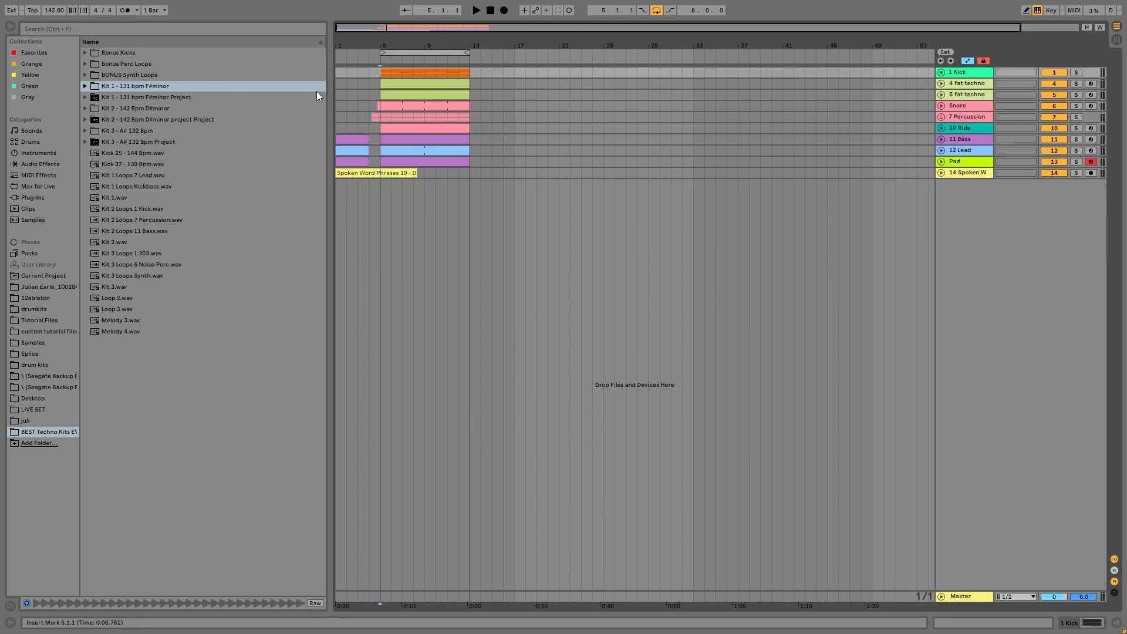
pyautogui.press('space')
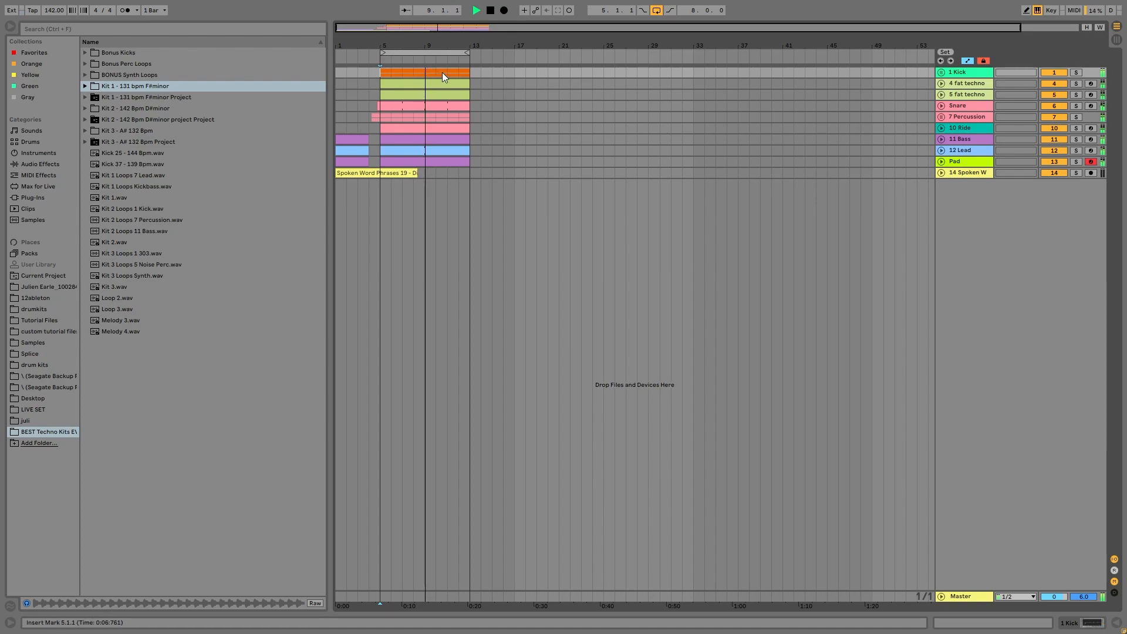
pyautogui.press('space')
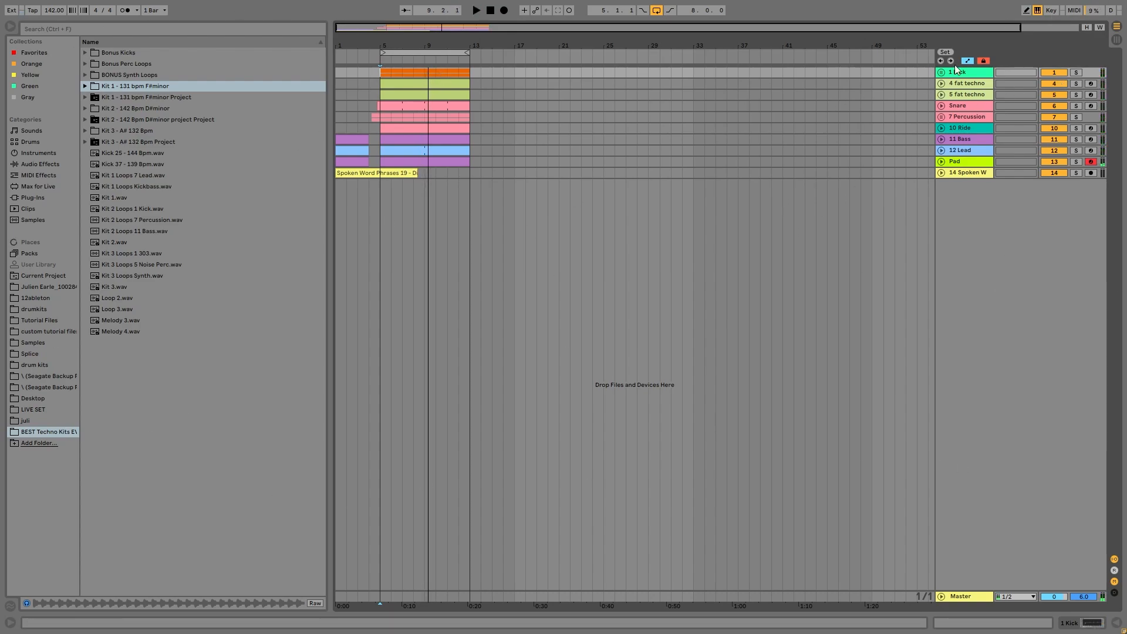
# Unfold the Kick group, solo it and listen to it on its own.
pyautogui.click(942, 71)
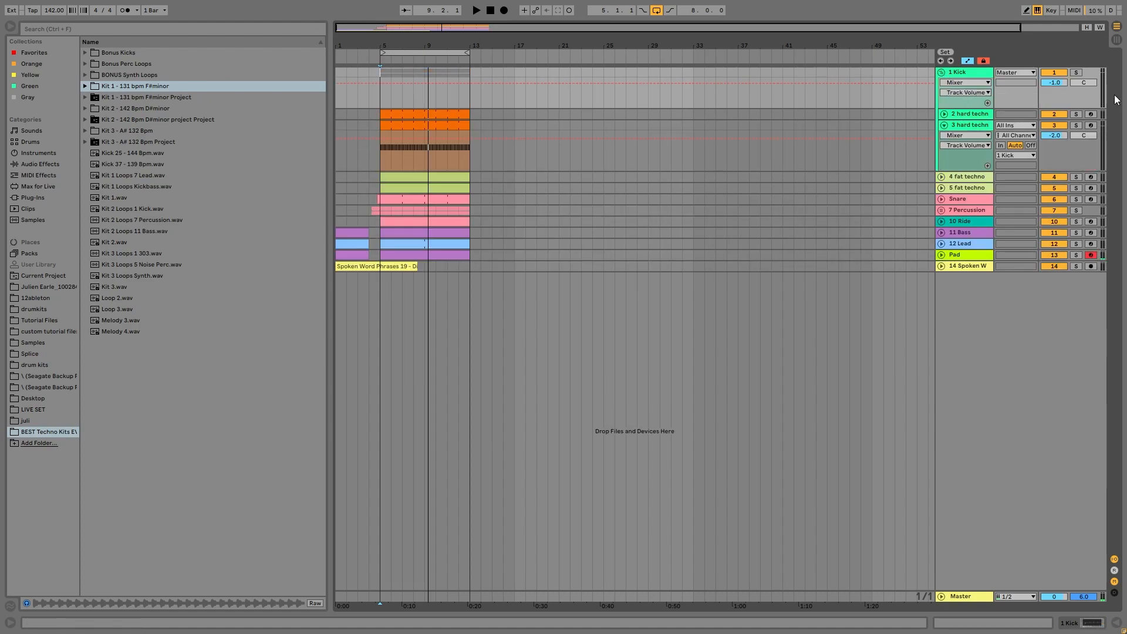
pyautogui.click(1076, 73)
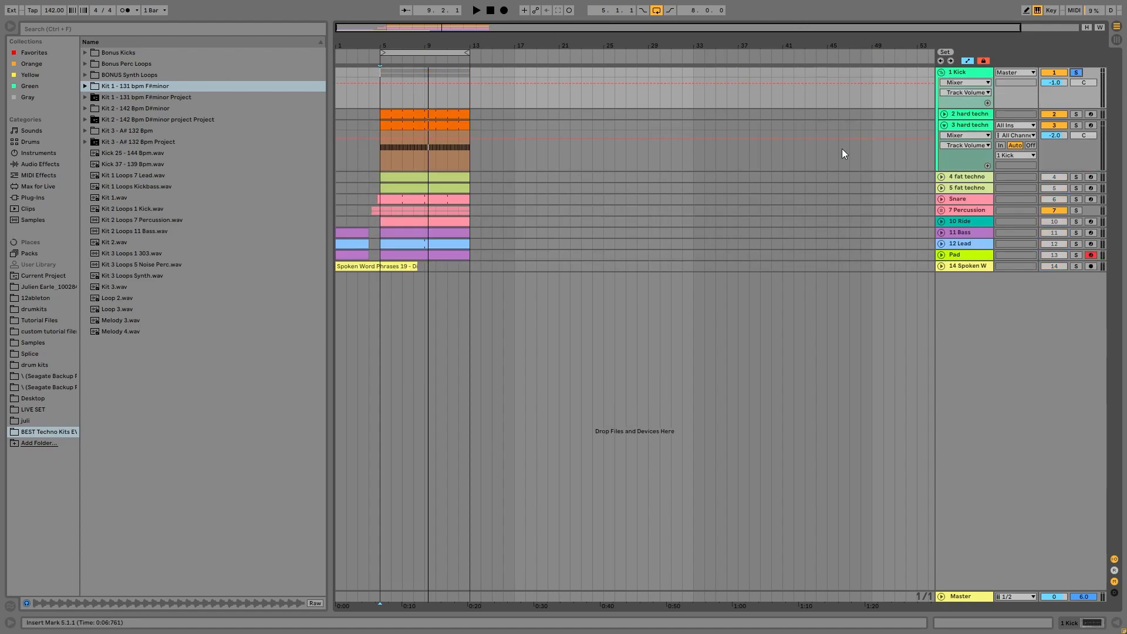
pyautogui.press('space')
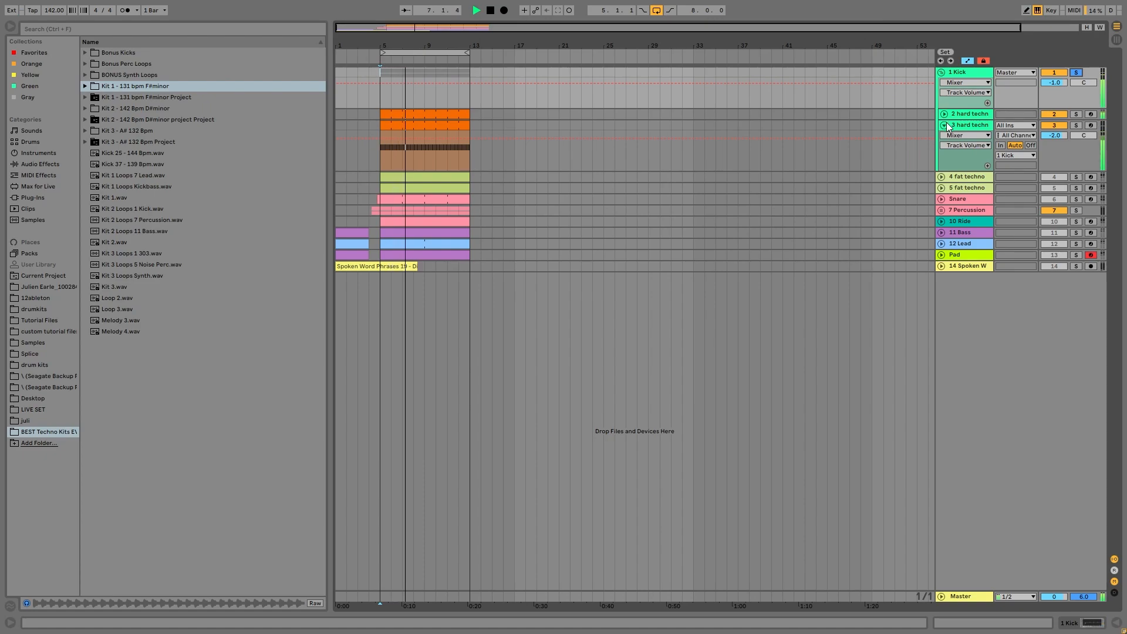
pyautogui.press('space')
# Solo track 2, the hard techno kick, listen to it and show its sampler device.
pyautogui.click(1076, 114)
pyautogui.press('space')
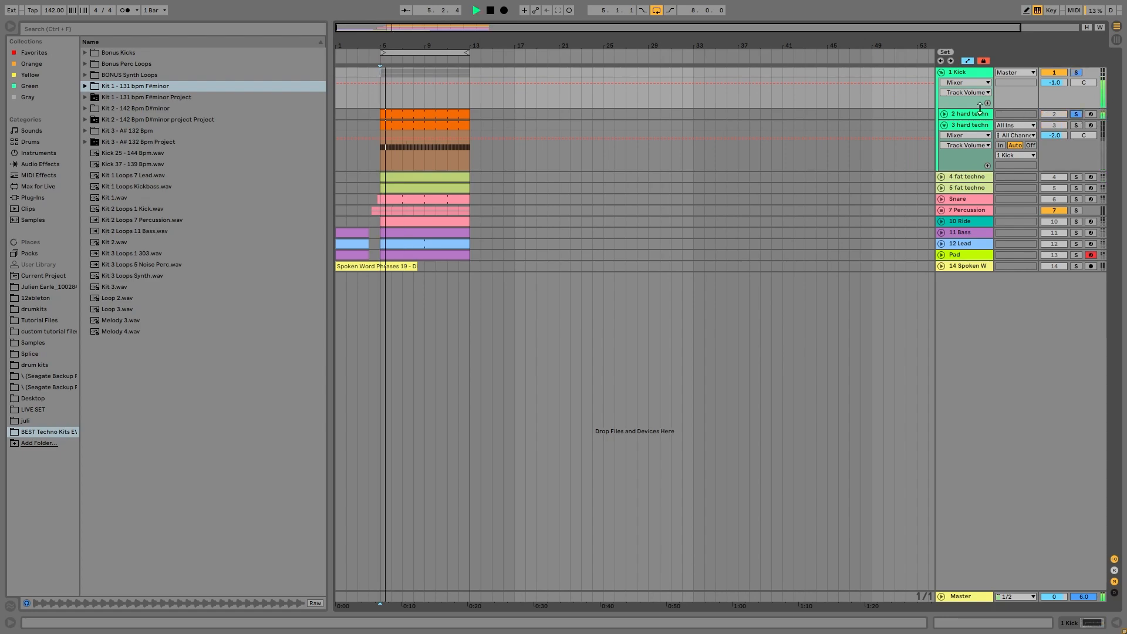
pyautogui.doubleClick(980, 112)
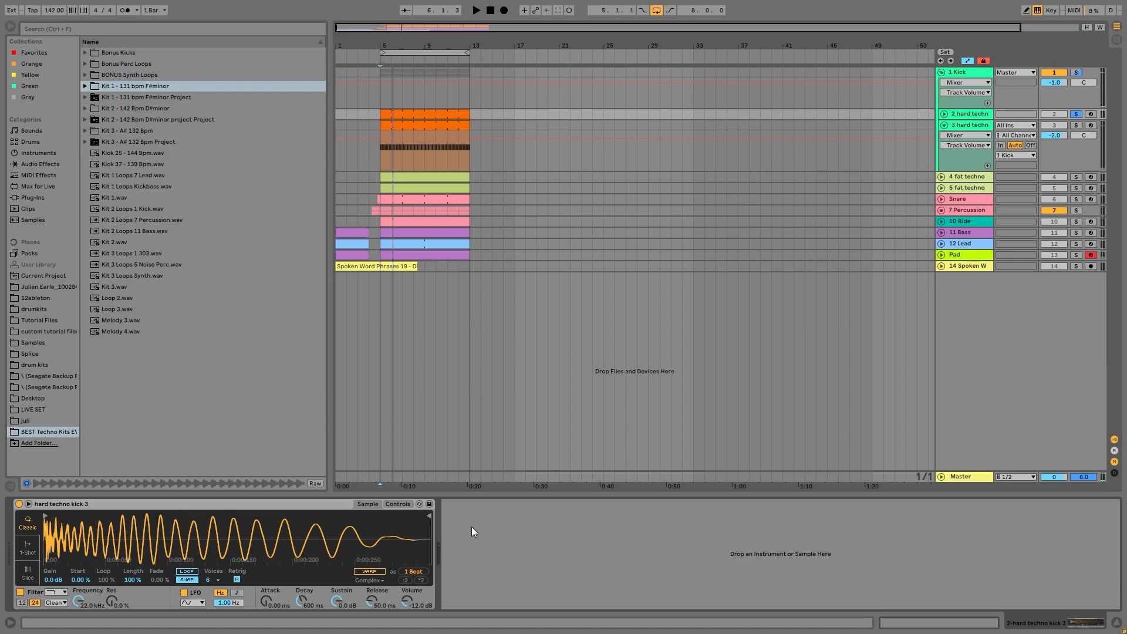
pyautogui.press('space')
# Solo track 3, the hard techno kick rumble, and examine its effects and both Industrial Rumble Rack chains during playback.
pyautogui.click(1076, 126)
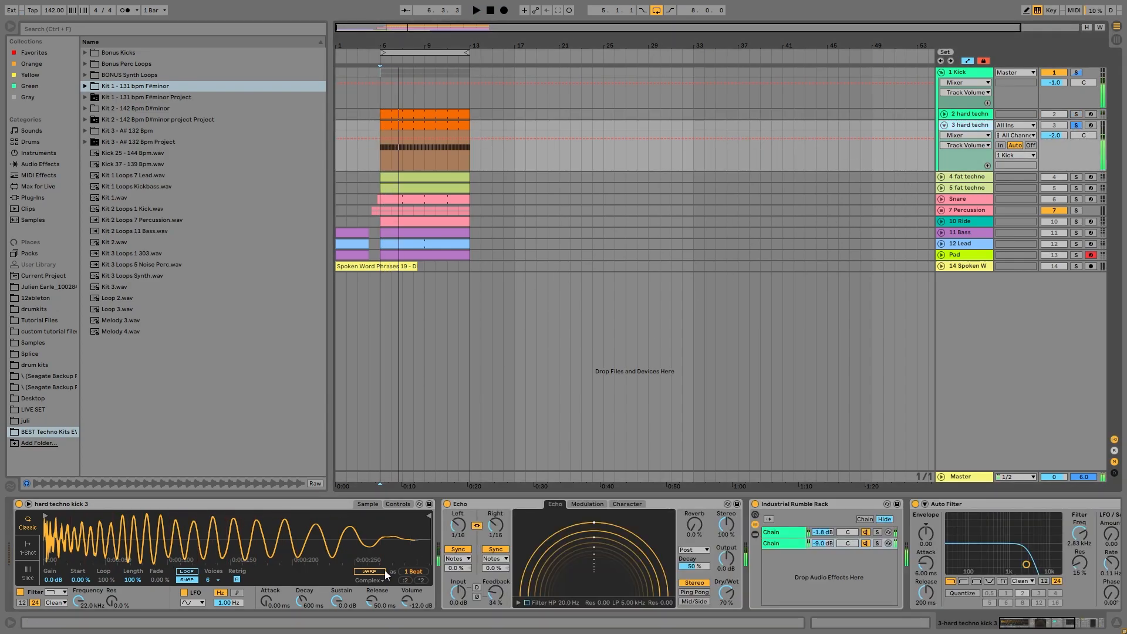
pyautogui.press('space')
pyautogui.scroll(-3, 577, 536)
pyautogui.scroll(-3, 577, 536)
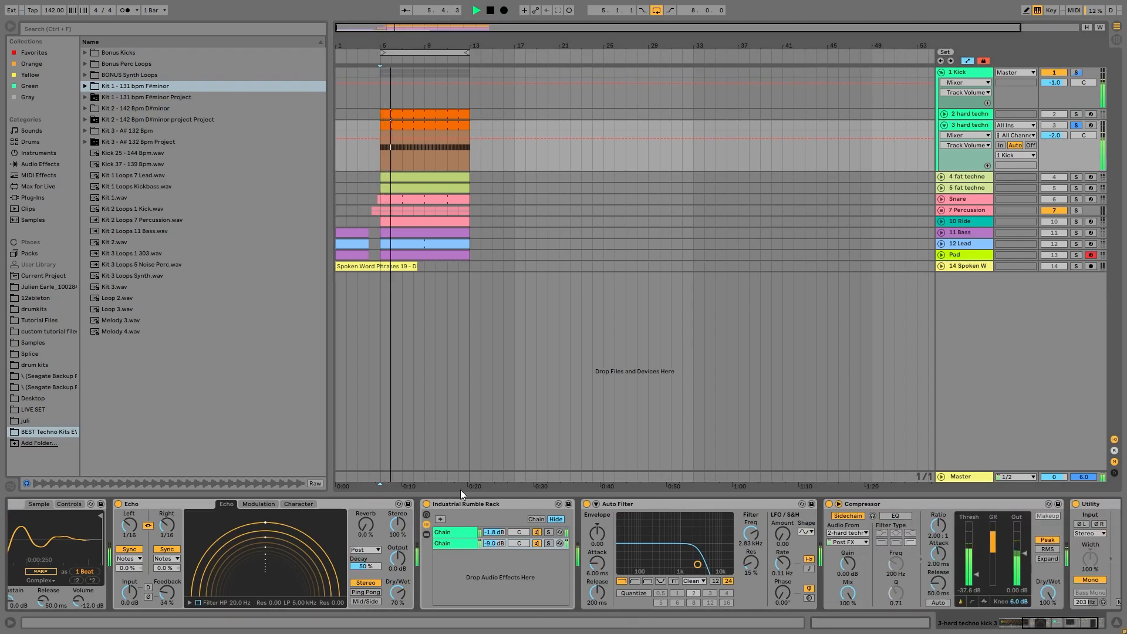
pyautogui.click(456, 531)
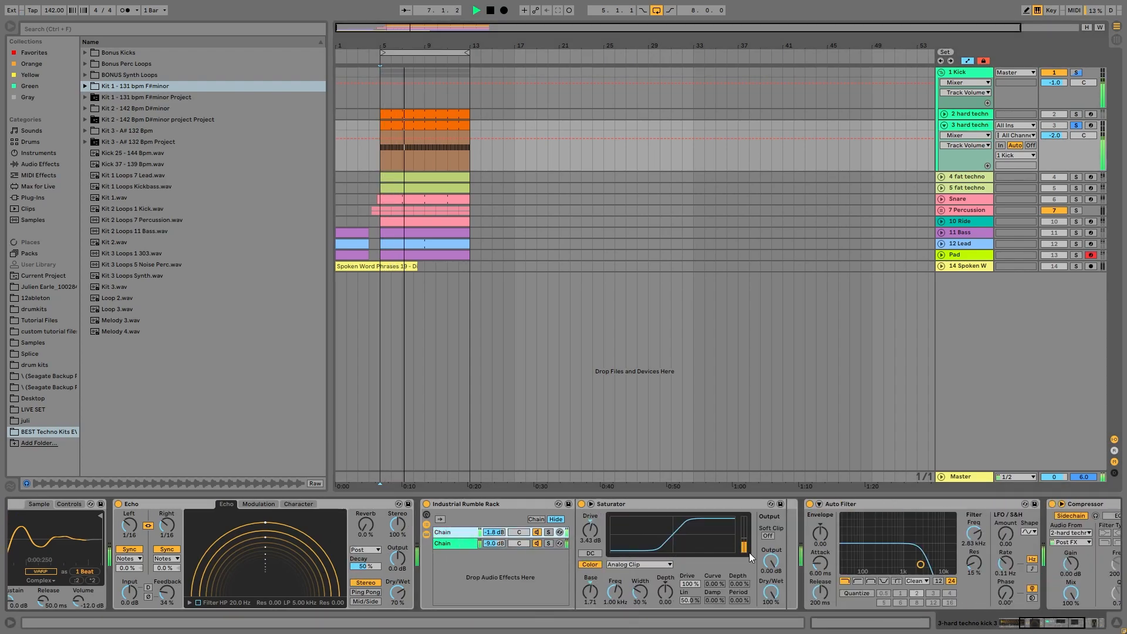
pyautogui.click(453, 543)
pyautogui.scroll(-6, 639, 541)
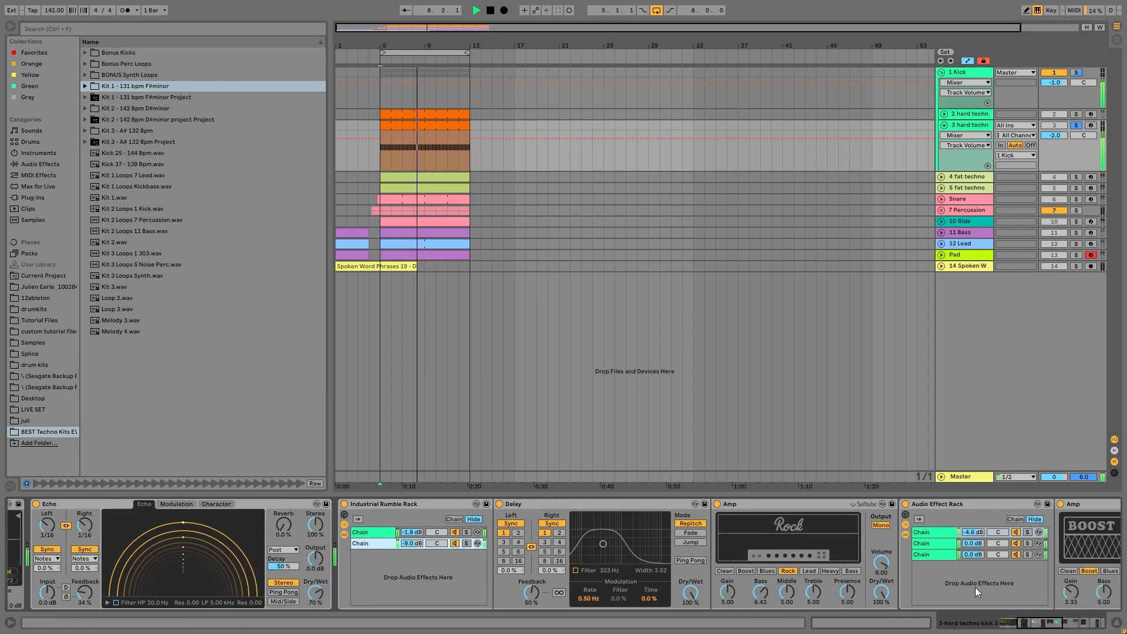
pyautogui.press('space')
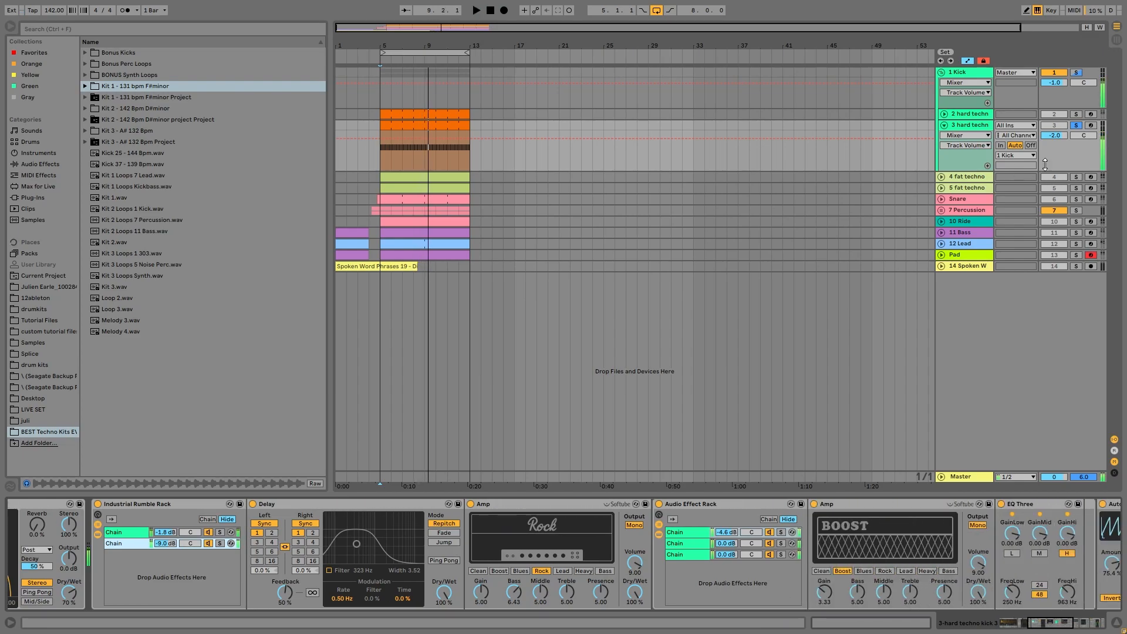
# Solo both fat techno hi-hat tracks, the Snare and the Percussion together, and listen to them.
pyautogui.click(1076, 176)
pyautogui.keyDown('ctrl'); pyautogui.click(1077, 189); pyautogui.keyUp('ctrl')
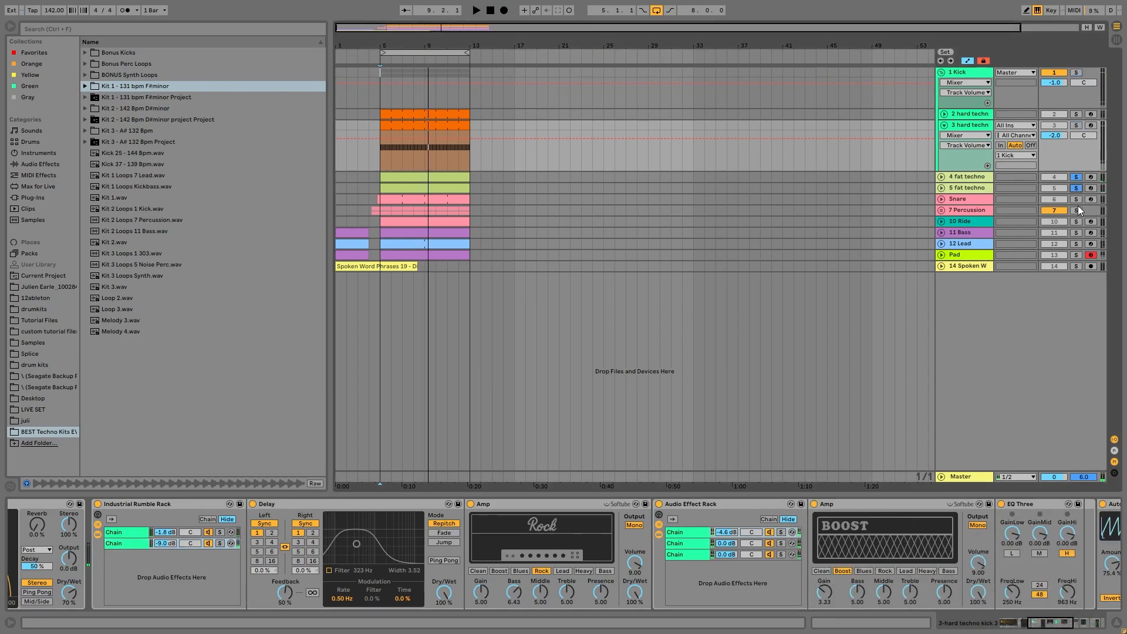
pyautogui.keyDown('ctrl'); pyautogui.click(1076, 199); pyautogui.keyUp('ctrl')
pyautogui.keyDown('ctrl'); pyautogui.click(1076, 210); pyautogui.keyUp('ctrl')
pyautogui.press('space')
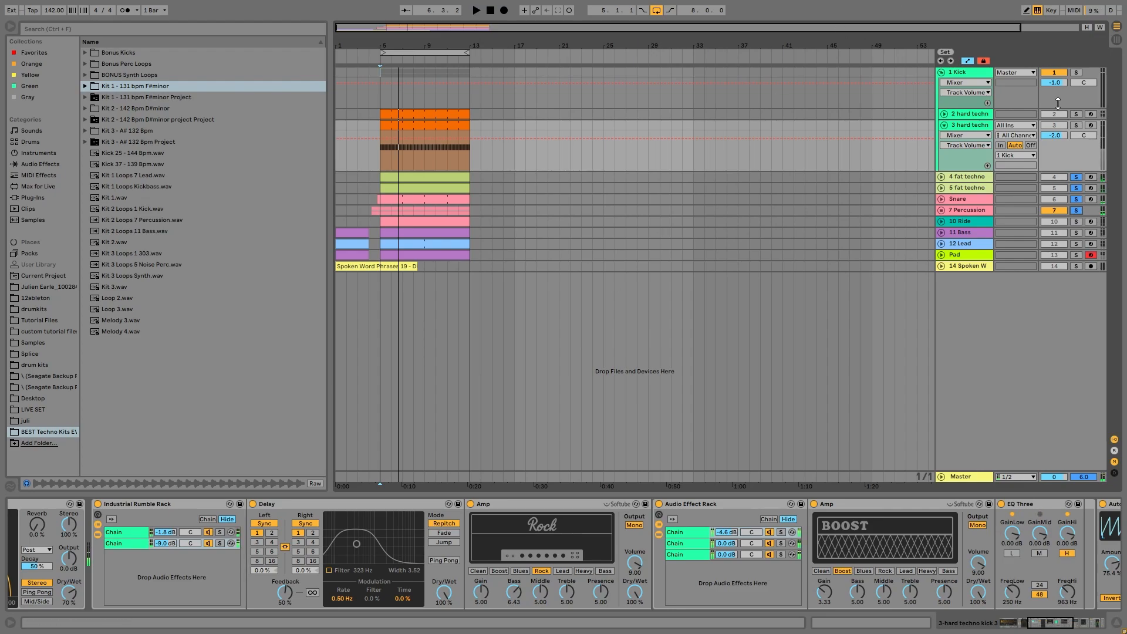
# Add the Kick group to the solo, take out the Snare and Percussion, and listen to the kick with the hi-hats.
pyautogui.keyDown('ctrl'); pyautogui.click(1076, 72); pyautogui.keyUp('ctrl')
pyautogui.click(1076, 199)
pyautogui.click(1077, 210)
pyautogui.press('space')
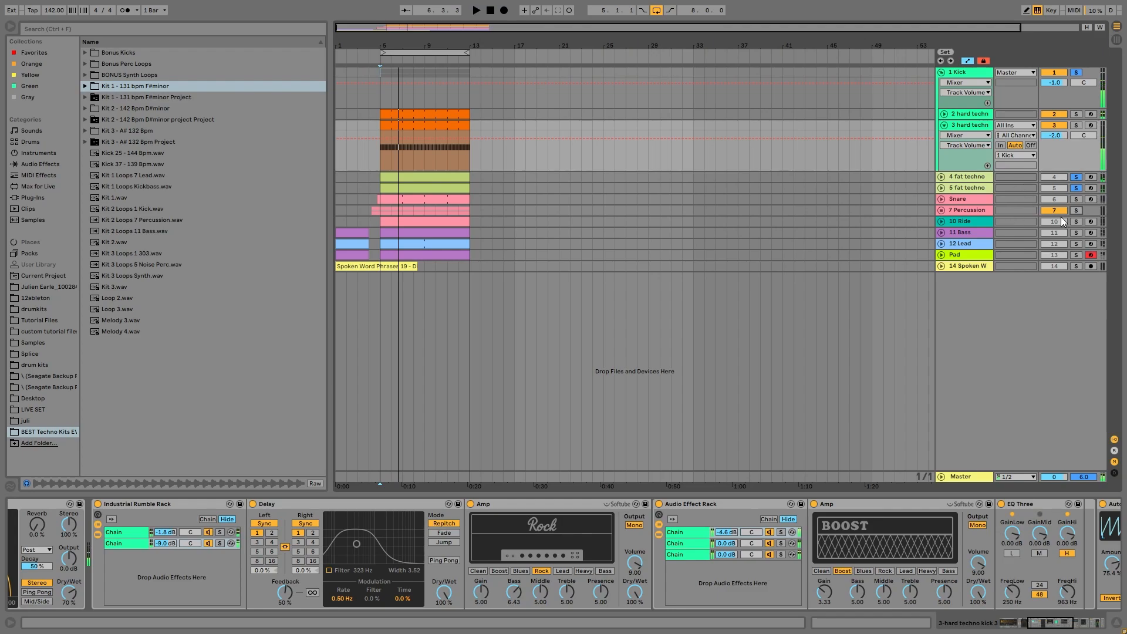
# Audition the Snare and Percussion along with the kick and hi-hats from bar 5, and take both out of solo.
pyautogui.click(1076, 199)
pyautogui.press('space')
pyautogui.press('space')
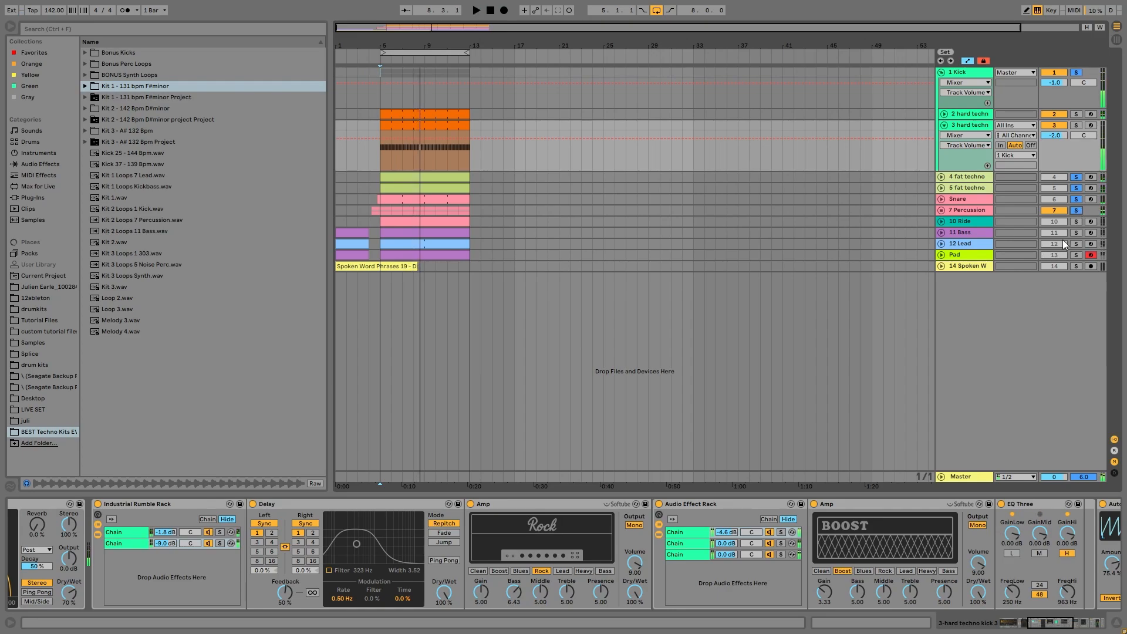
pyautogui.press('space')
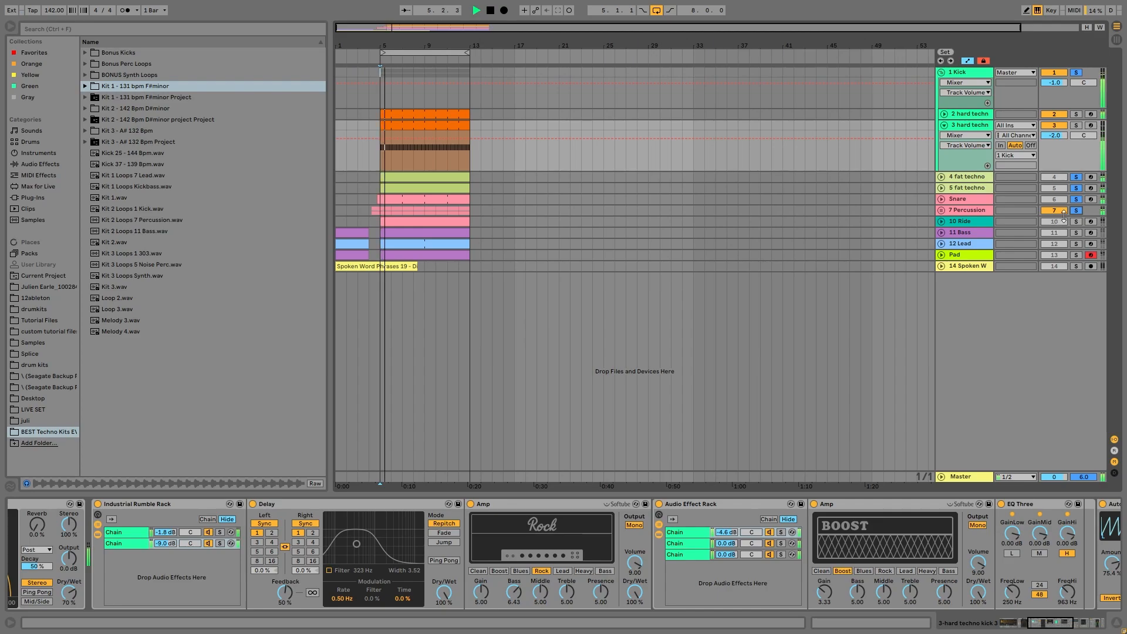
pyautogui.press('space')
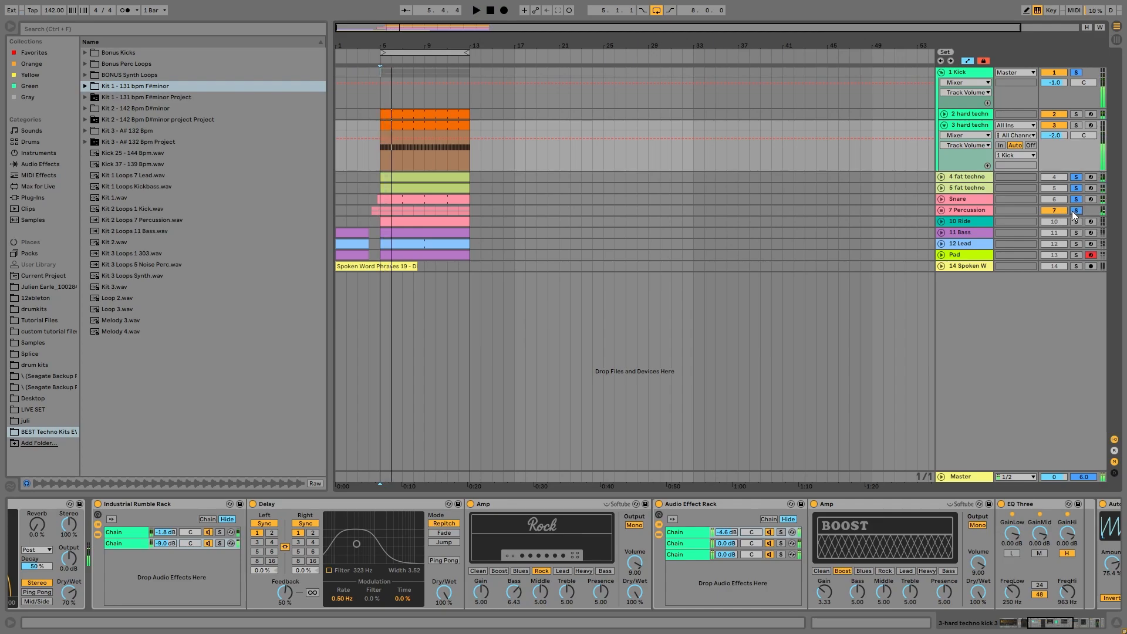
pyautogui.click(1079, 209)
pyautogui.click(1080, 198)
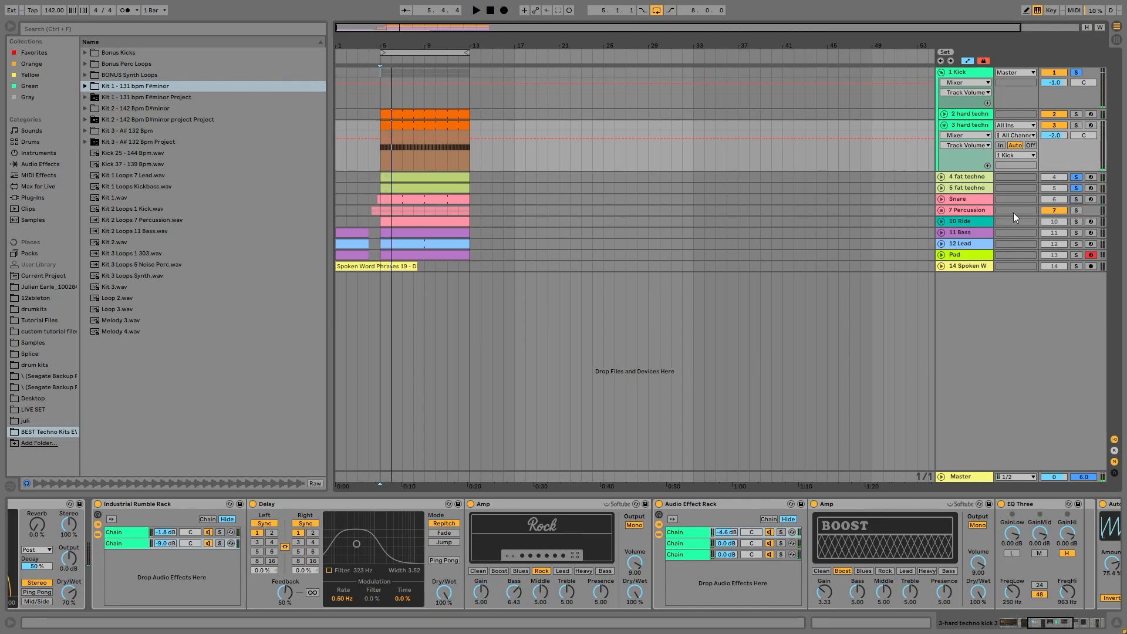
# Add the Snare to the soloed kick and hi-hats and listen to them from bar 5.
pyautogui.press('space')
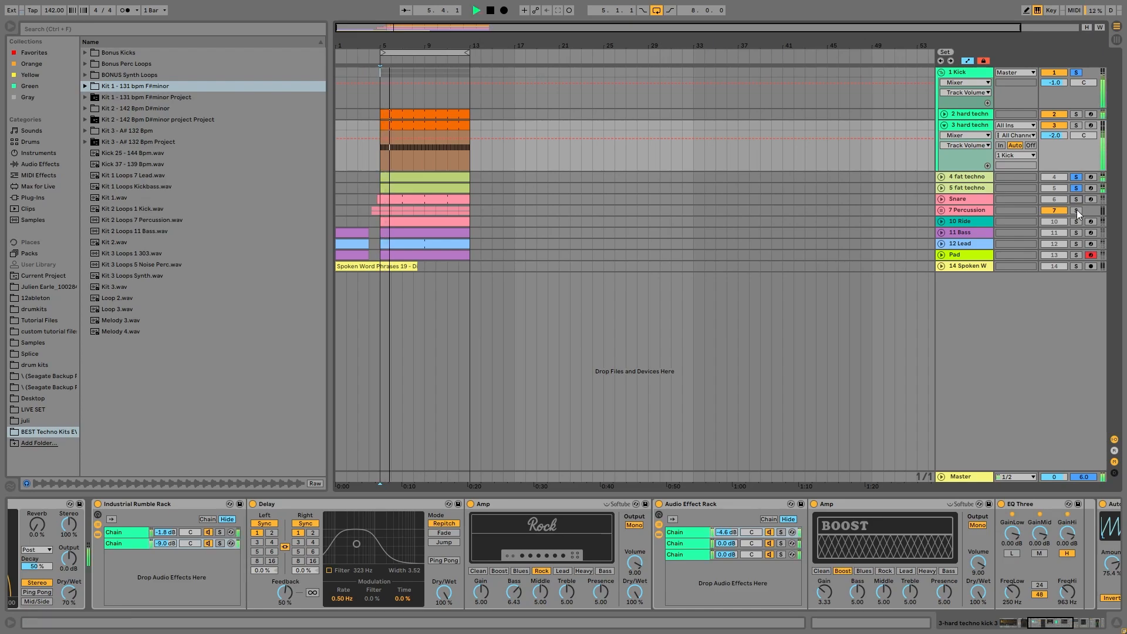
pyautogui.click(1077, 199)
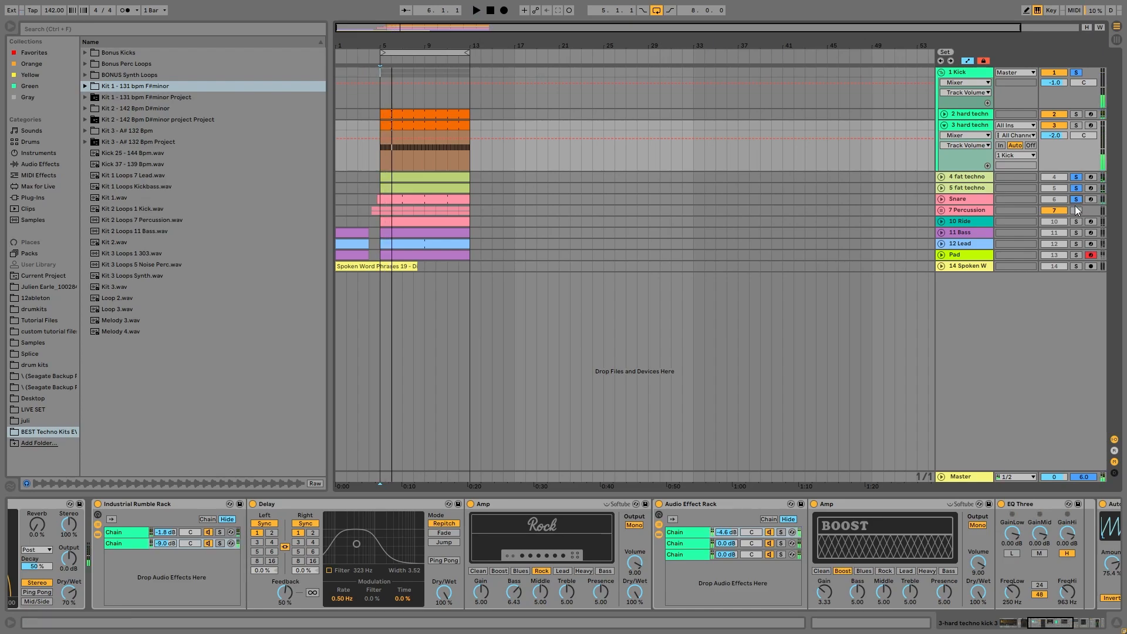
pyautogui.press('space')
# Examine the Snare track's 909 Clap and 909 Snare rack along with its Reverb, EQ Three, Pedal and EQ Eight effects.
pyautogui.click(956, 199)
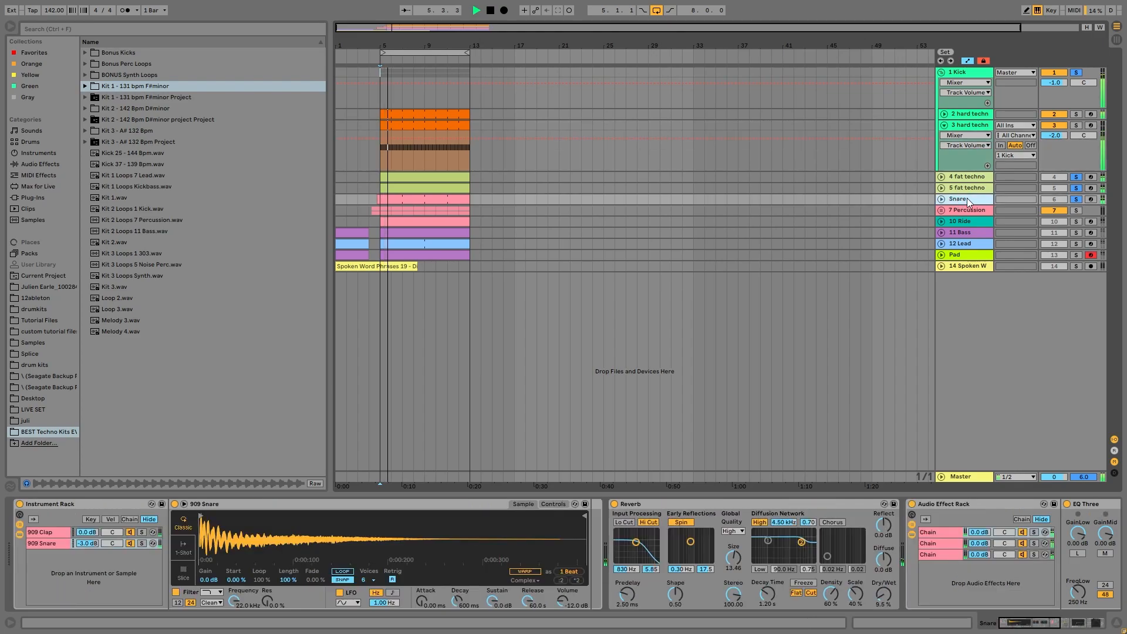
pyautogui.press('space')
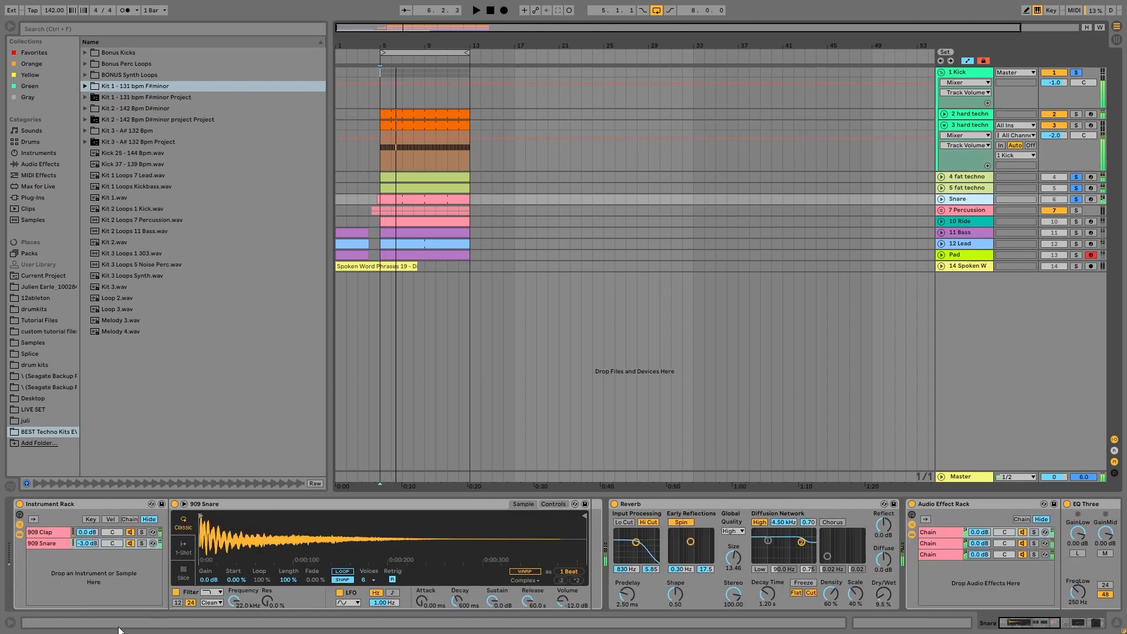
pyautogui.click(44, 532)
pyautogui.scroll(-2, 1097, 573)
pyautogui.scroll(-3, 1097, 573)
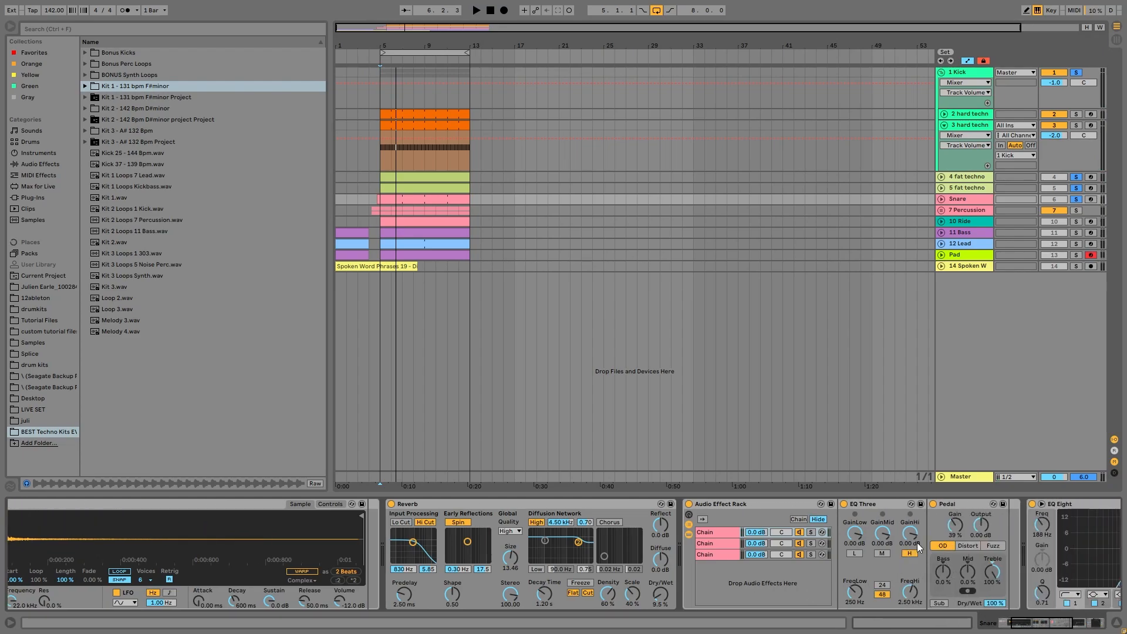
pyautogui.press('space')
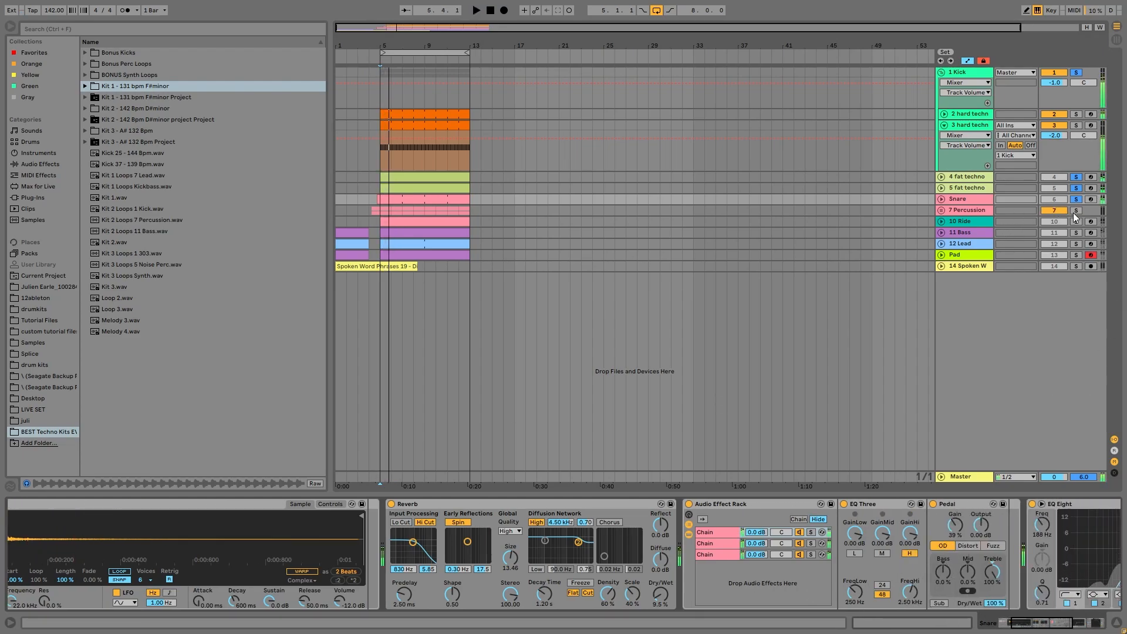
# Unfold the Percussion group to show its two Rave Loop tracks, and listen to the group soloed on its own.
pyautogui.press('space')
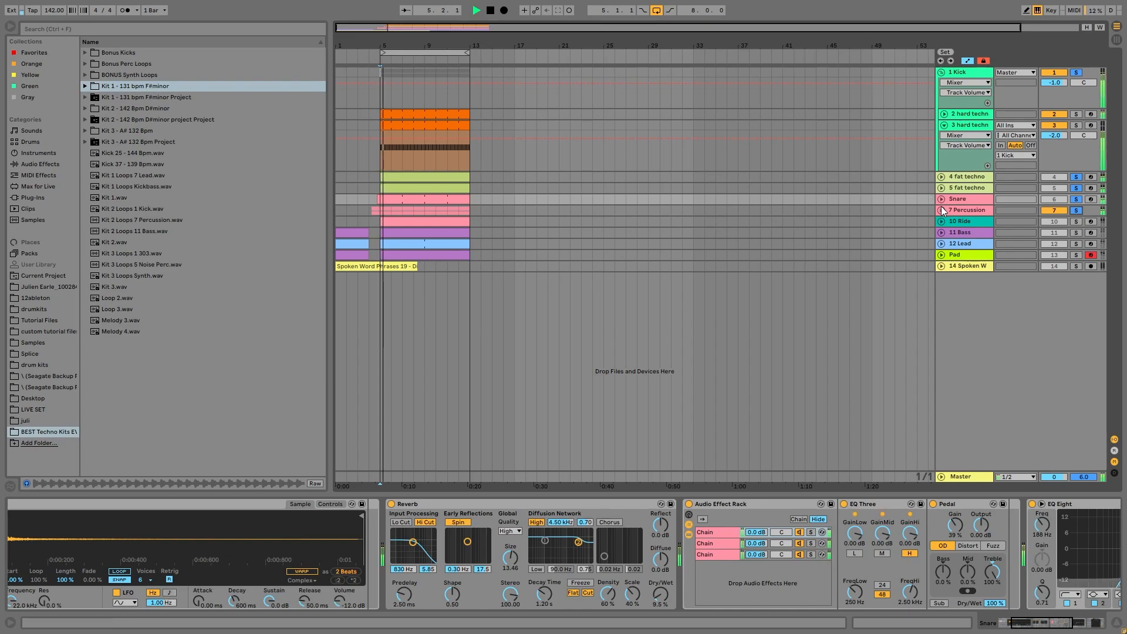
pyautogui.click(942, 207)
pyautogui.click(1075, 210)
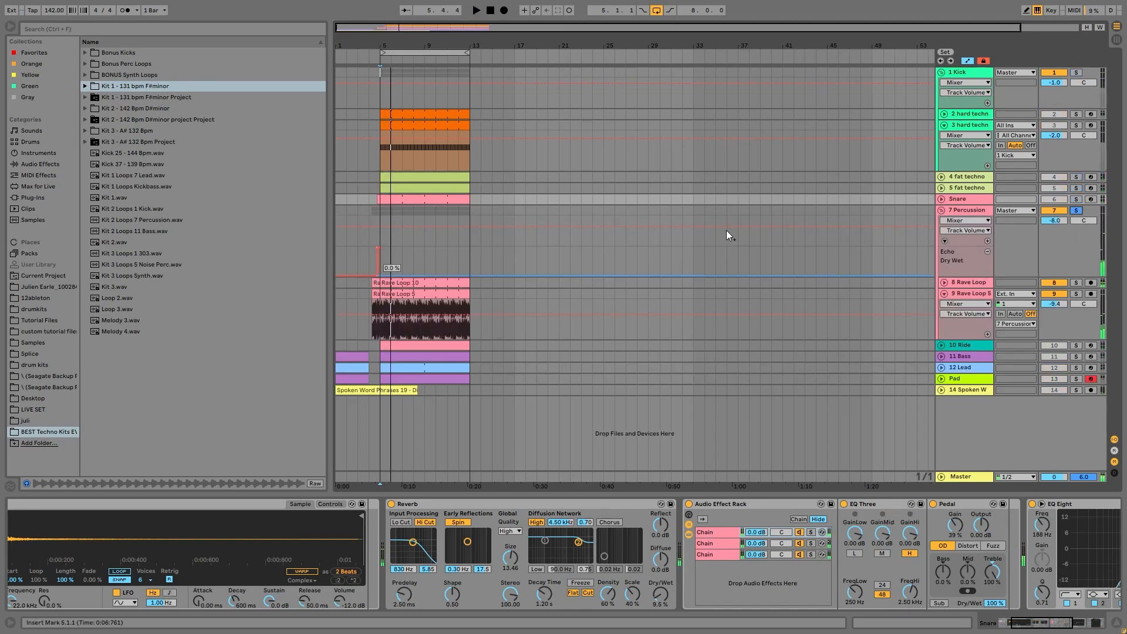
pyautogui.press('space')
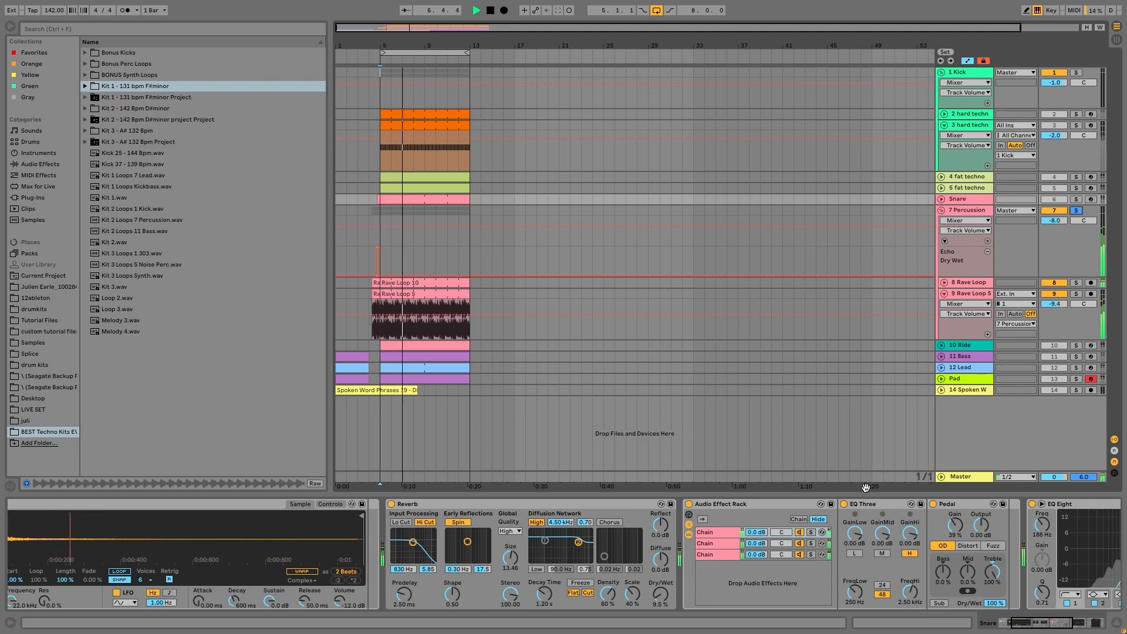
pyautogui.press('space')
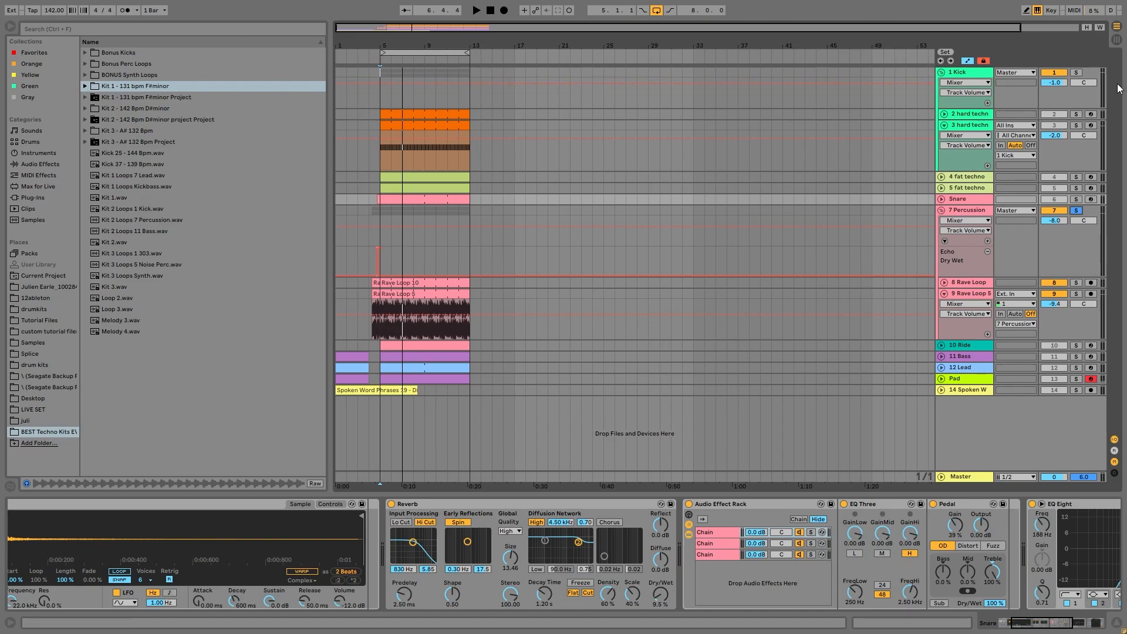
# Solo the Kick group alone and build it up during playback with the hi-hats, Snare and Percussion.
pyautogui.click(1077, 73)
pyautogui.press('space')
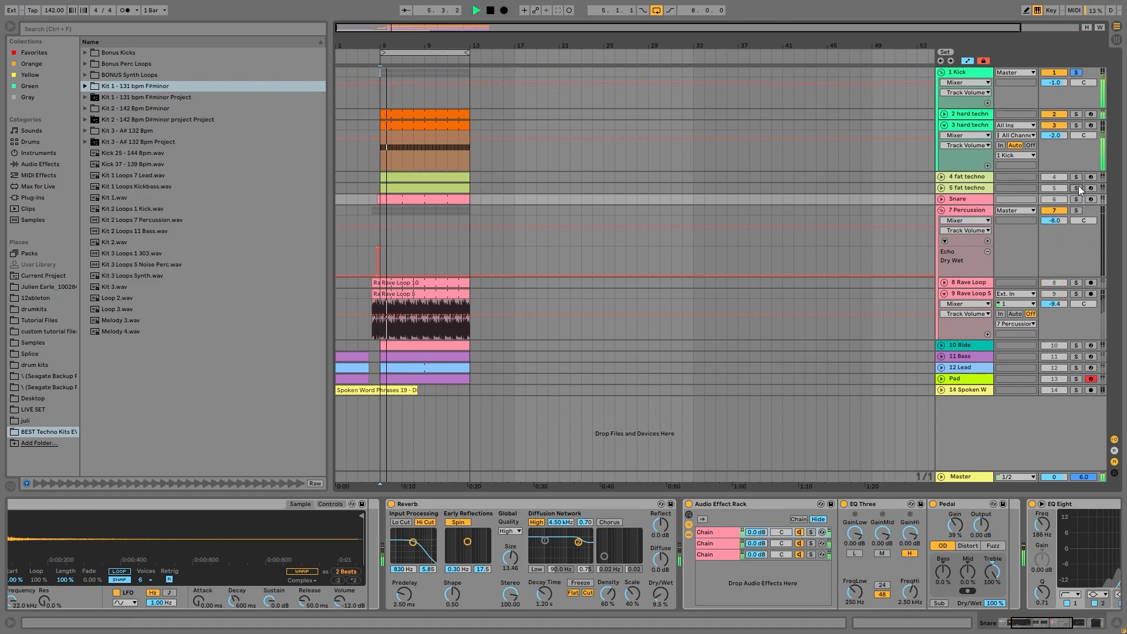
pyautogui.keyDown('ctrl'); pyautogui.click(1076, 176); pyautogui.keyUp('ctrl')
pyautogui.keyDown('ctrl'); pyautogui.click(1076, 199); pyautogui.keyUp('ctrl')
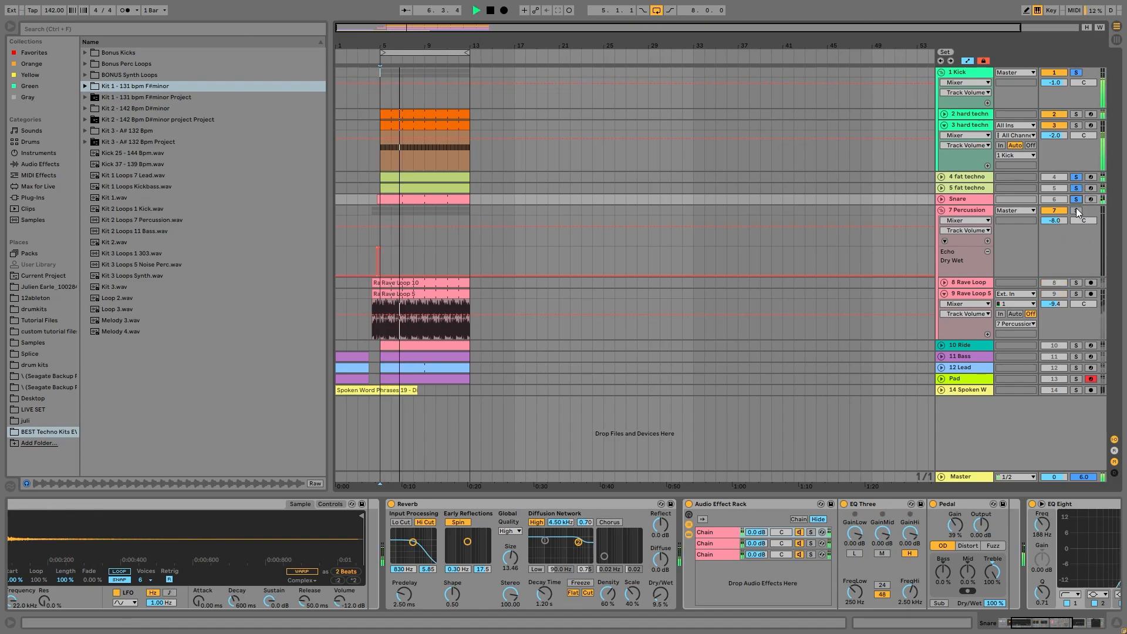
pyautogui.keyDown('ctrl'); pyautogui.click(1076, 211); pyautogui.keyUp('ctrl')
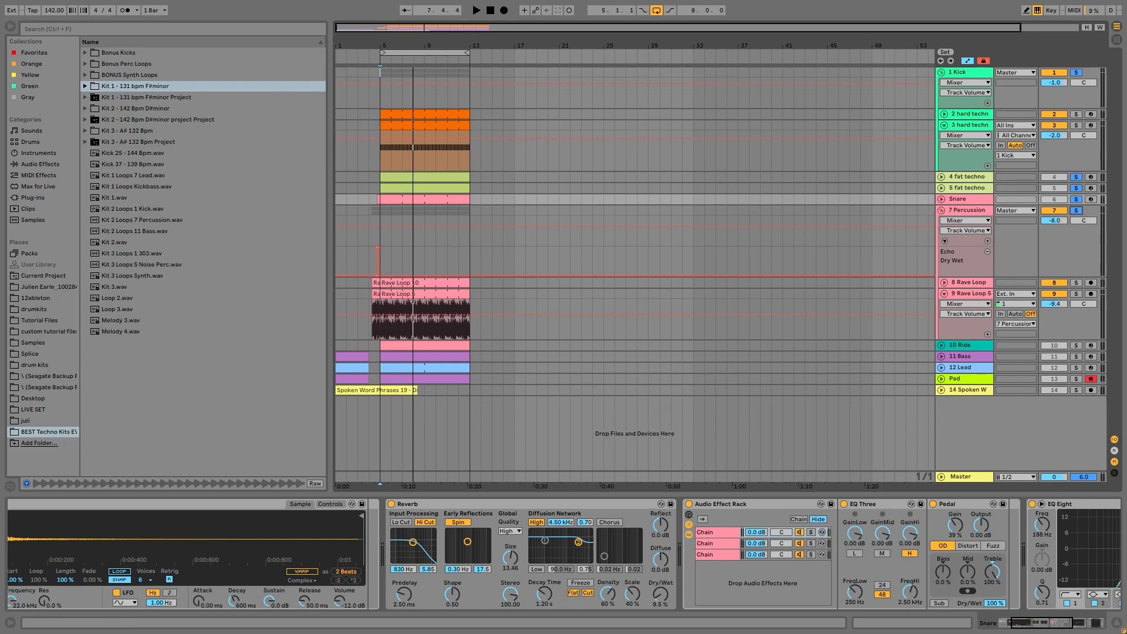
# Add the Ride to the solo with the other drums and unfold its track during playback.
pyautogui.press('space')
pyautogui.keyDown('ctrl'); pyautogui.click(1077, 346); pyautogui.keyUp('ctrl')
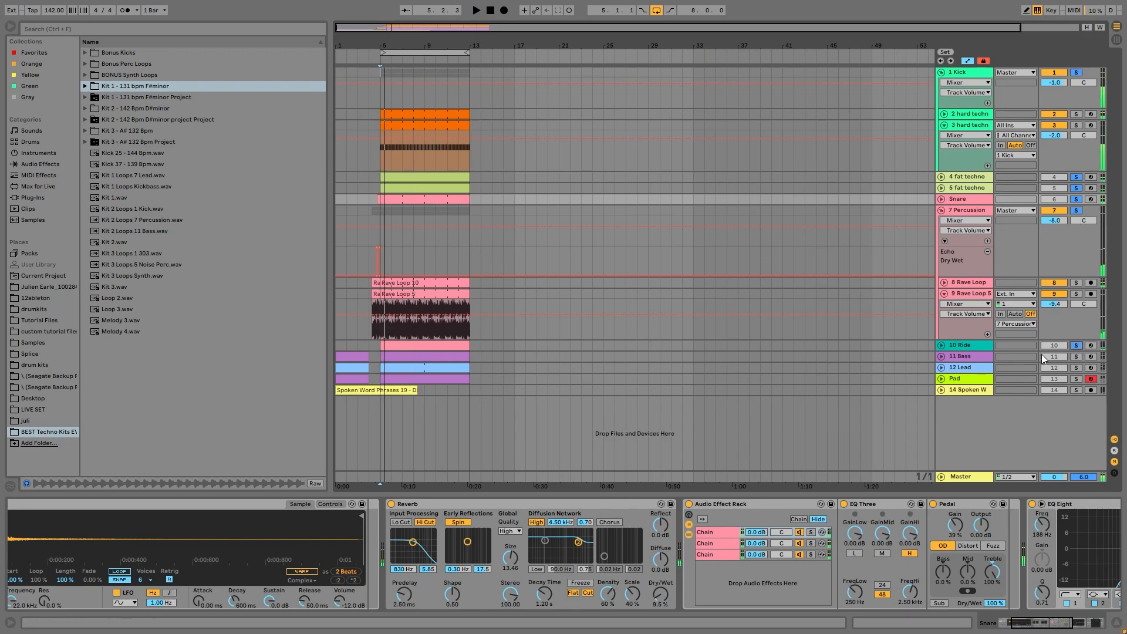
pyautogui.click(960, 348)
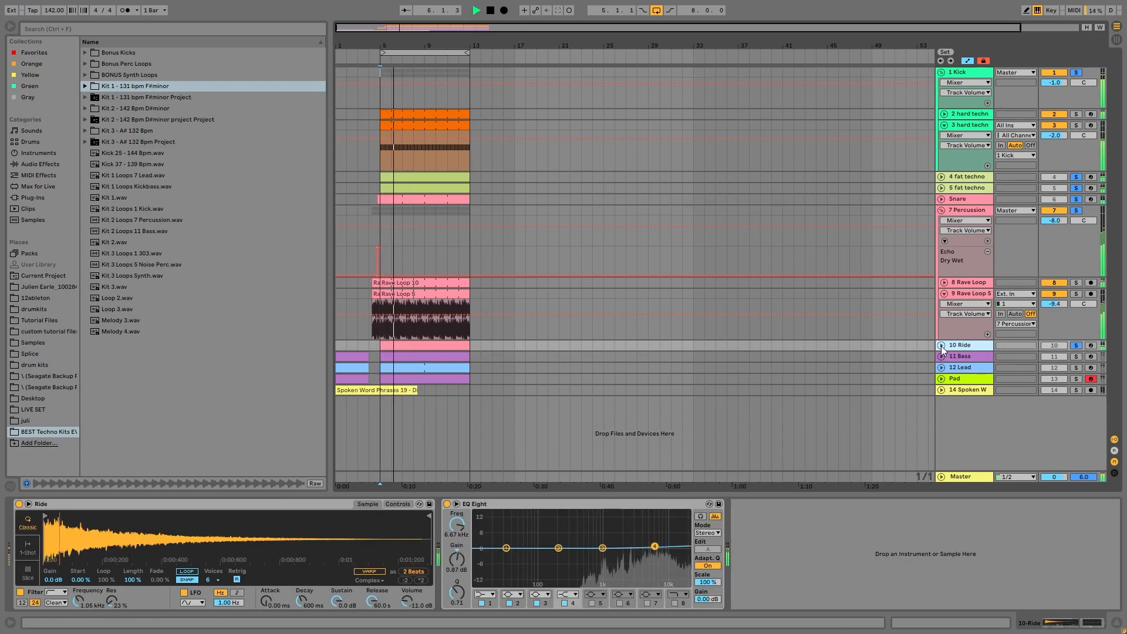
pyautogui.press('u')
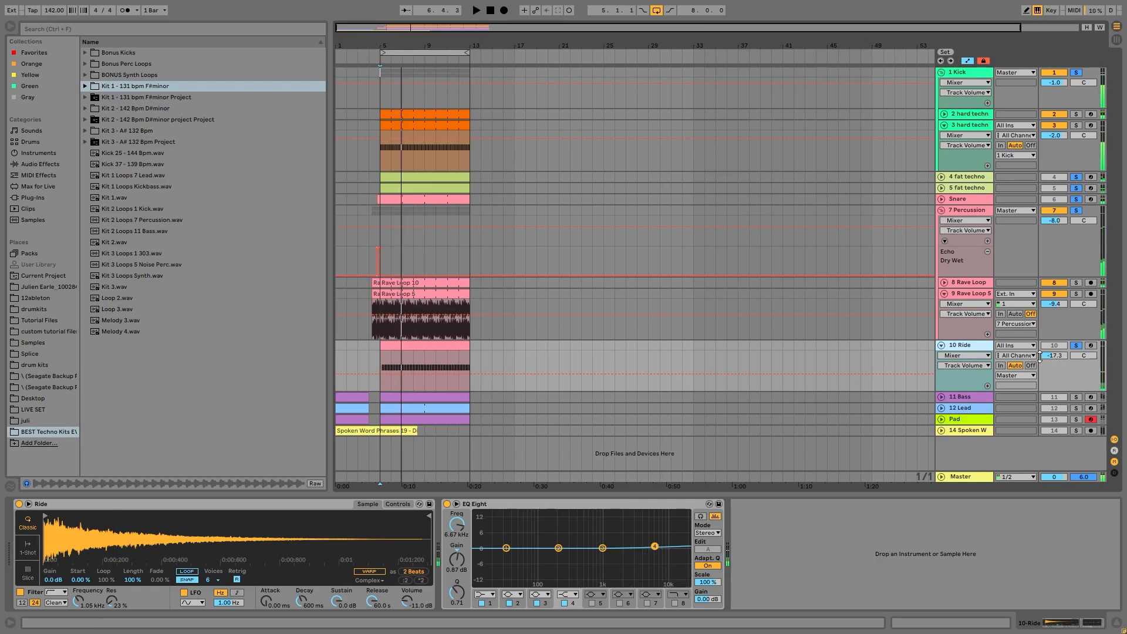
# Reduce the Ride track's height, set its volume to -15.2 dB and listen to it with the other drums.
pyautogui.hotkey('alt', '-')
pyautogui.moveTo(1047, 359); pyautogui.dragTo(1046, 351)
pyautogui.press('space')
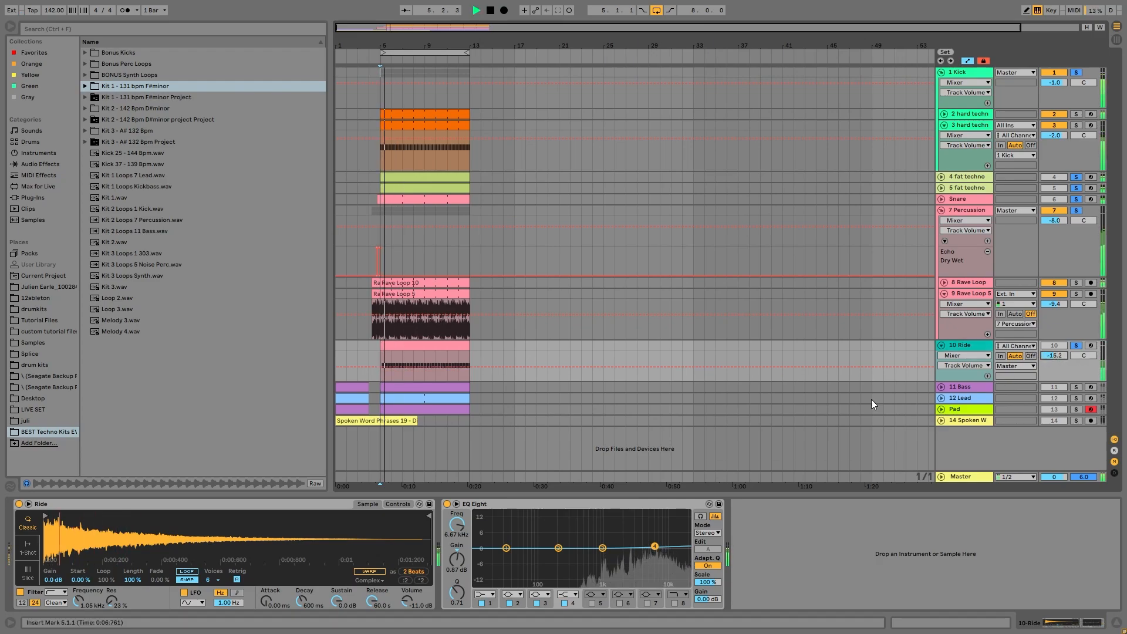
pyautogui.press('space')
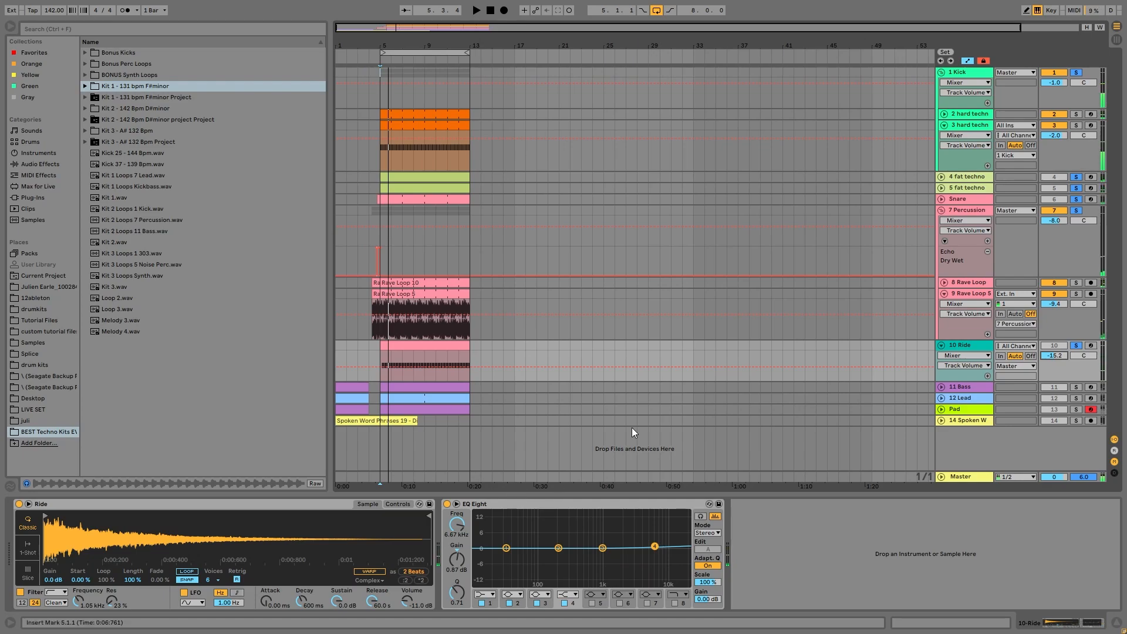
# Clear all solos, play the full arrangement from bar 4 and zoom in on the transition into bar 5.
pyautogui.click(1073, 348)
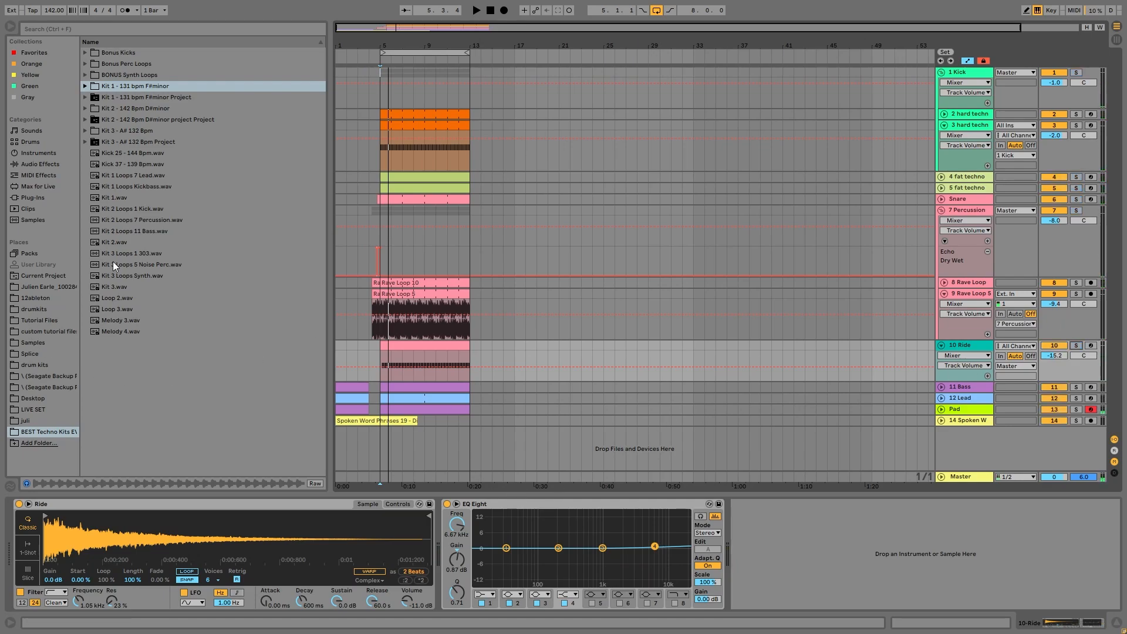
pyautogui.click(365, 210)
pyautogui.press('space')
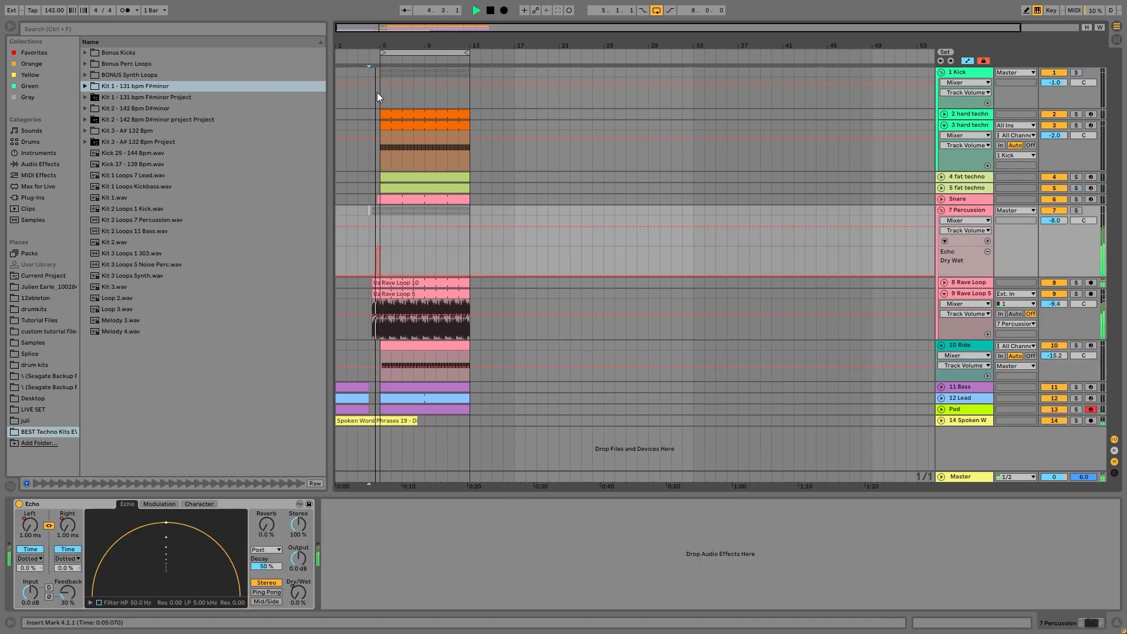
pyautogui.press('space')
pyautogui.moveTo(379, 46); pyautogui.dragTo(471, 114)
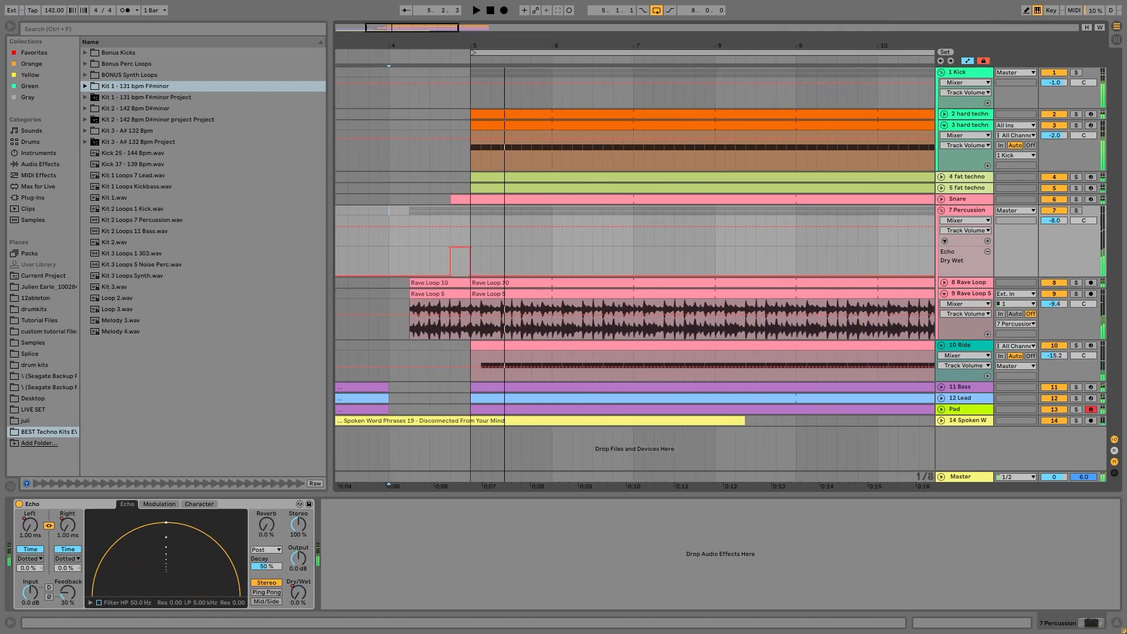
# Solo the Percussion group and listen to its Echo Dry/Wet automation leading into bar 5.
pyautogui.click(1078, 211)
pyautogui.press('space')
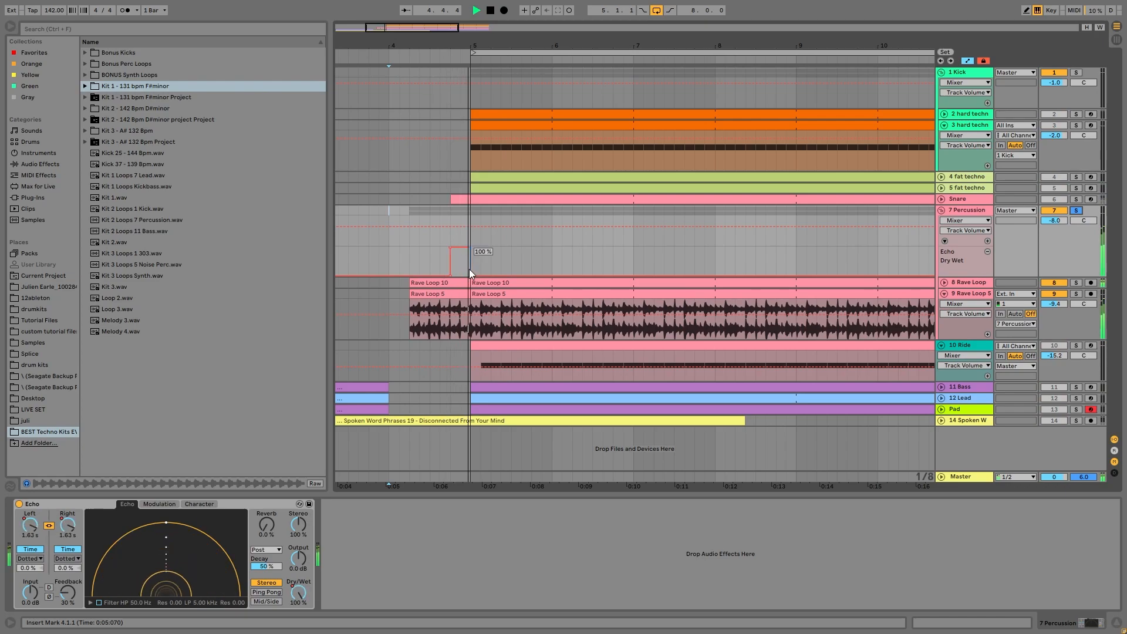
pyautogui.press('space')
# Examine the Snare track's effects while playing the Percussion transition from 4.4.1.
pyautogui.click(457, 237)
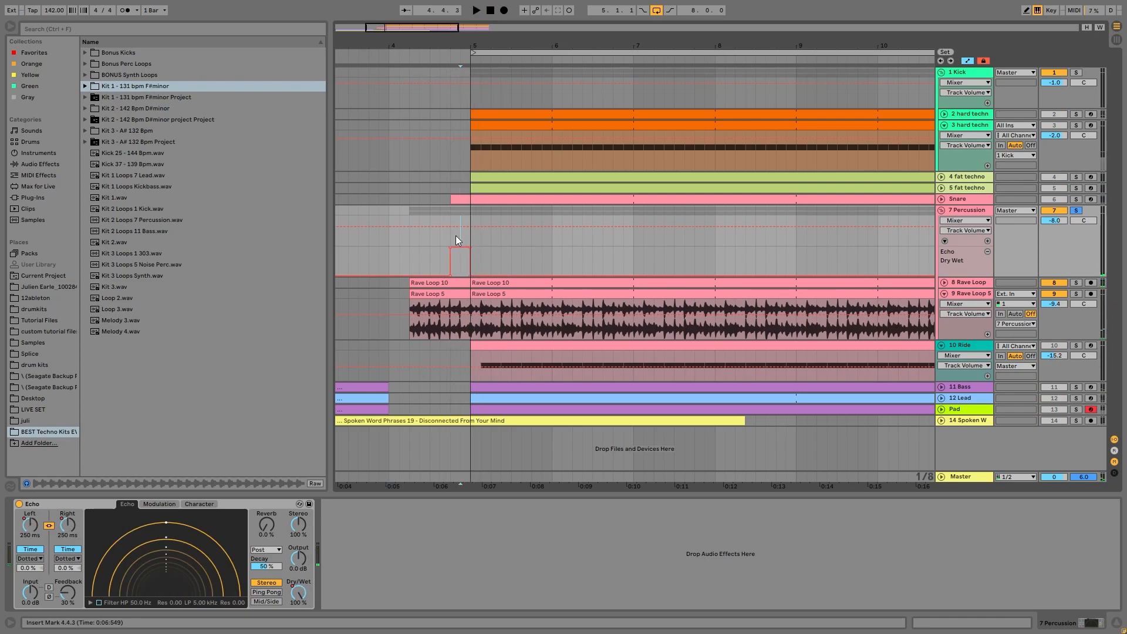
pyautogui.click(462, 196)
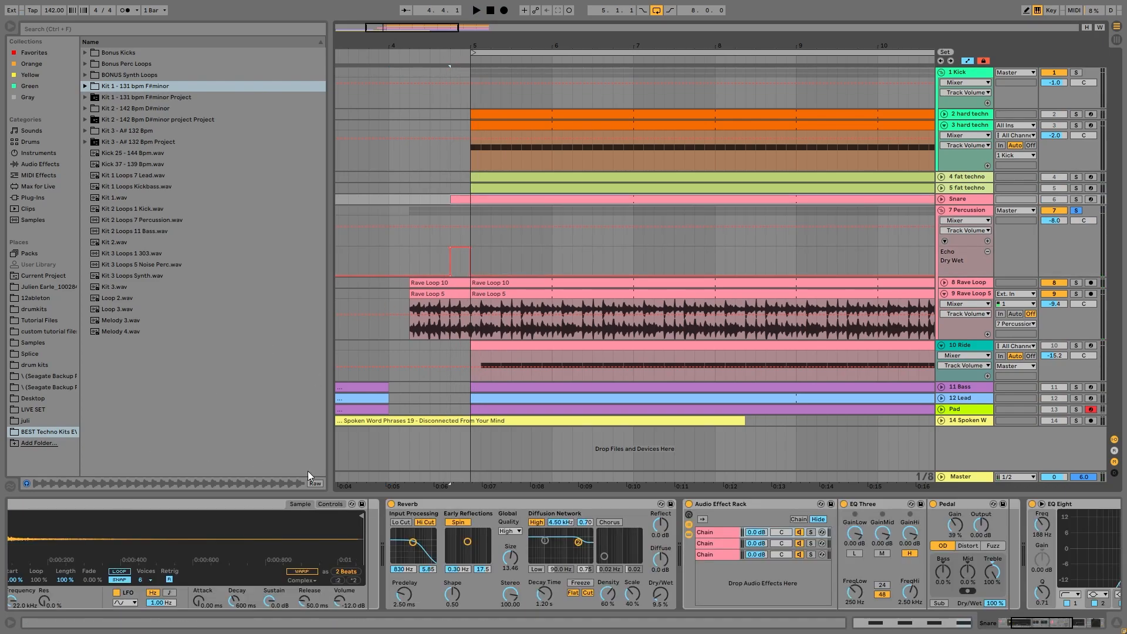
pyautogui.press('space')
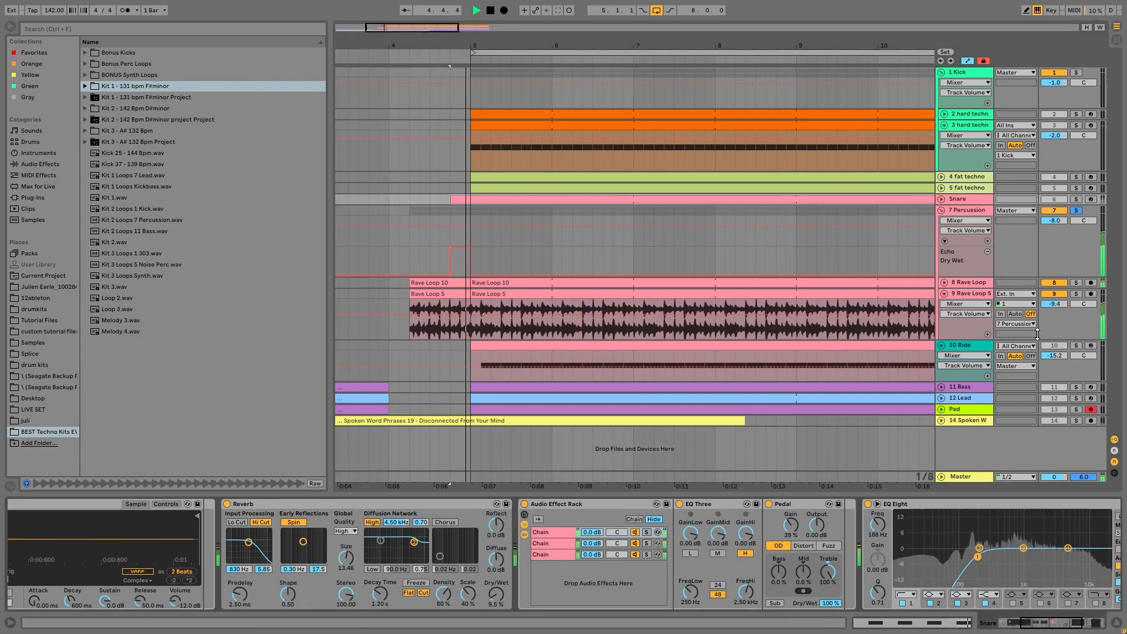
# Solo the Bass, Lead and Pad together and zoom out to show the whole looped section.
pyautogui.click(1075, 388)
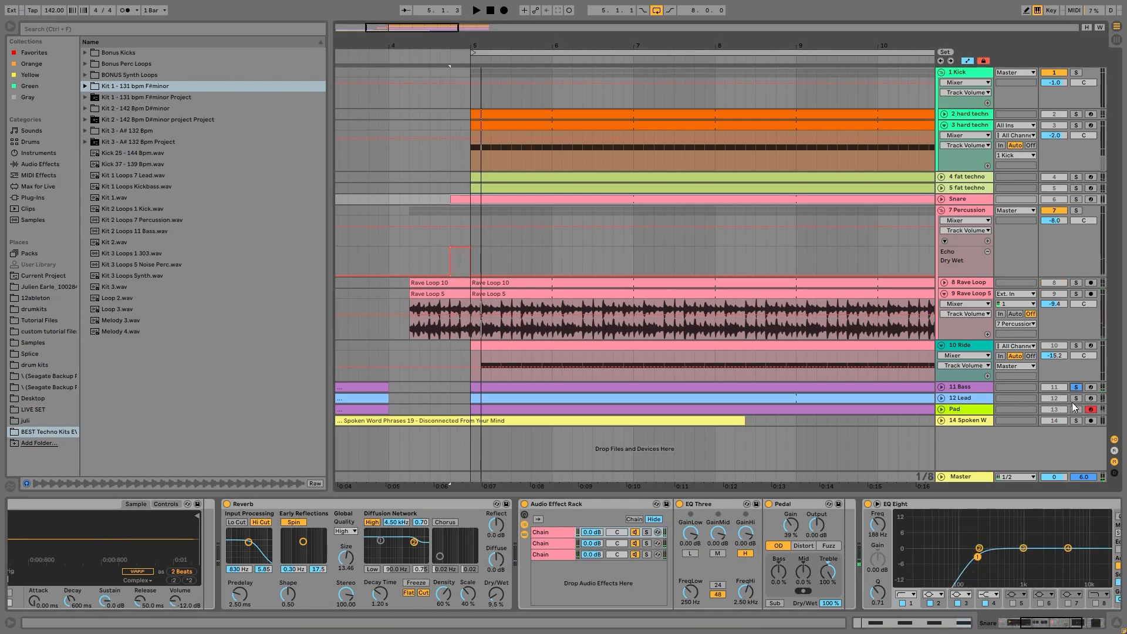
pyautogui.click(1076, 409)
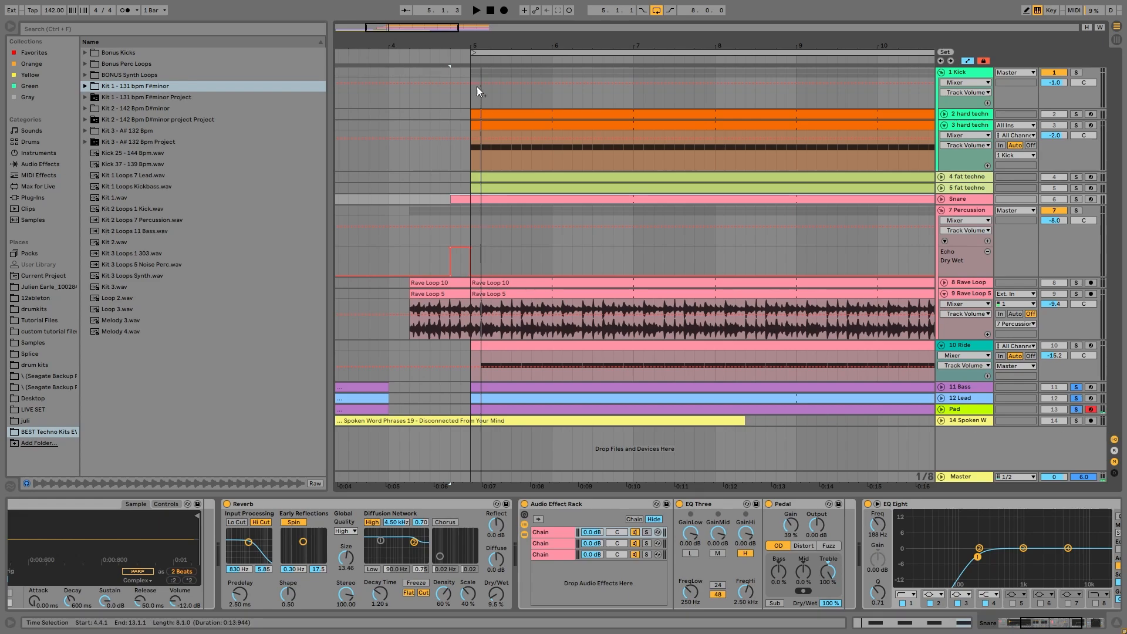
pyautogui.moveTo(479, 47); pyautogui.dragTo(448, 46)
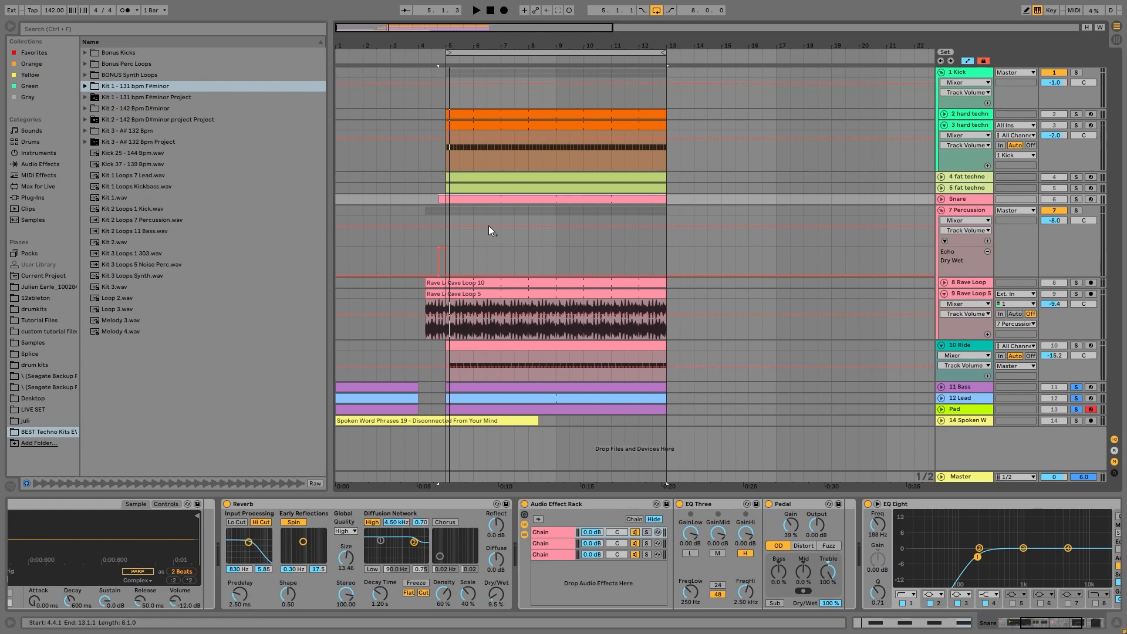
# Show the Lead's Wavetable and effects, and unfold the Bass and Lead tracks to view their MIDI notes.
pyautogui.click(486, 402)
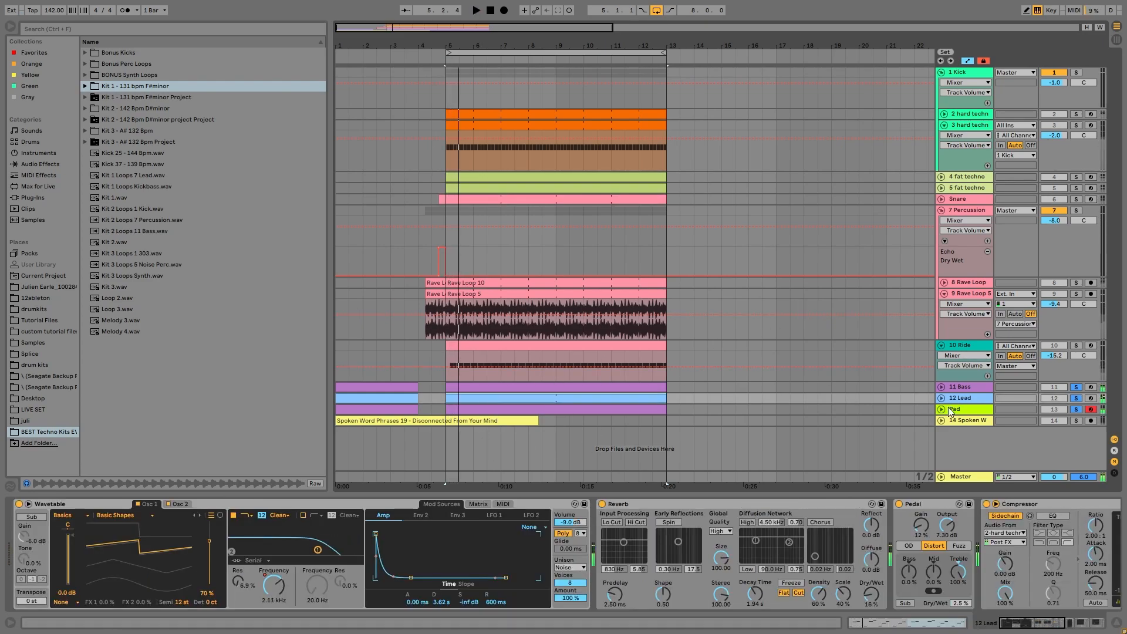
pyautogui.click(941, 388)
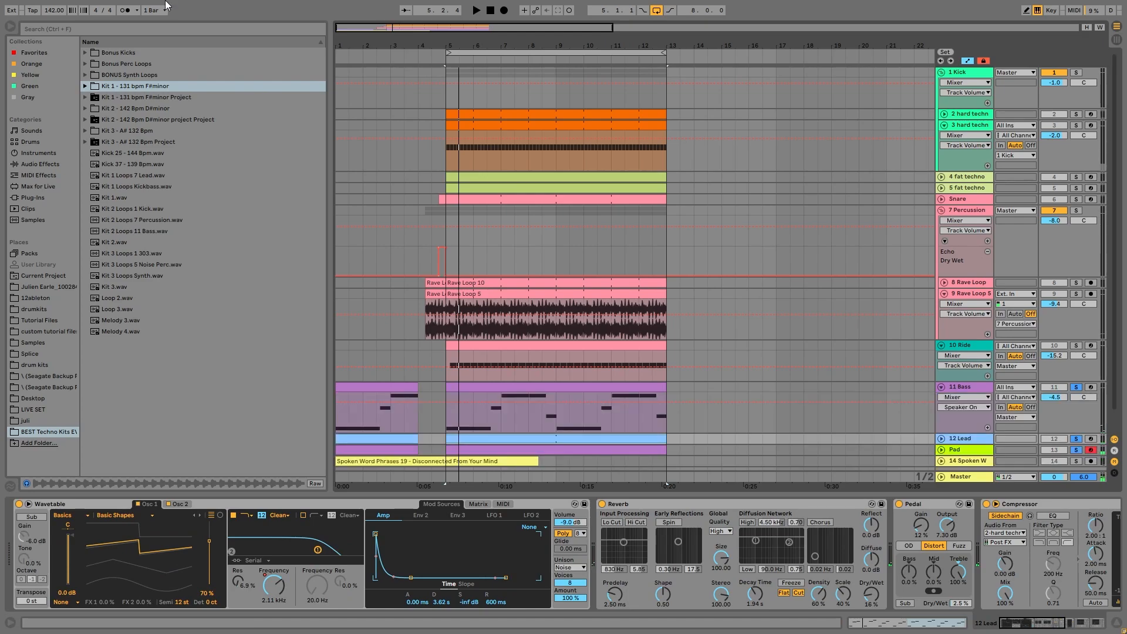
pyautogui.scroll(-1, 932, 419)
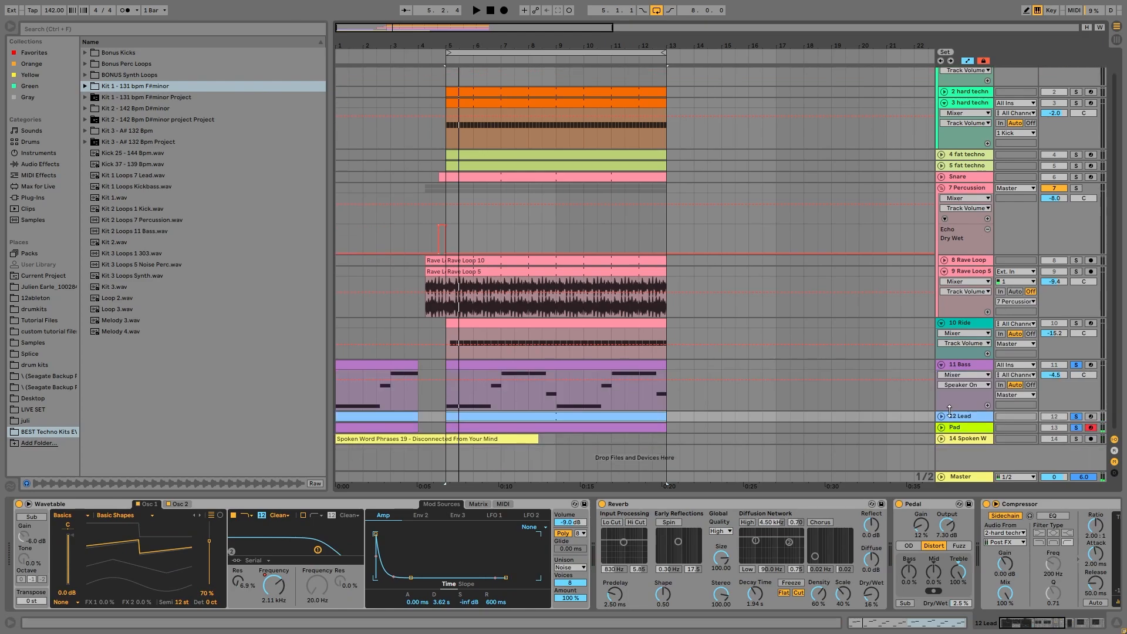
pyautogui.click(940, 416)
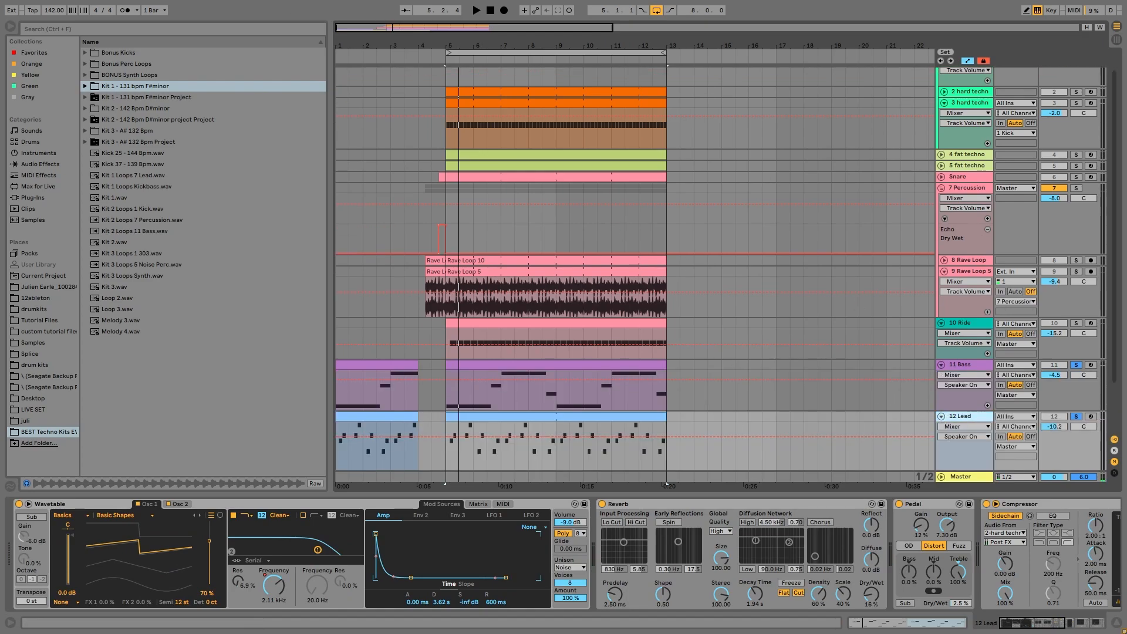
# Listen to the Bass, Lead and Pad from bar 5, and leave only the Bass in solo.
pyautogui.scroll(1, 836, 298)
pyautogui.scroll(-4, 906, 367)
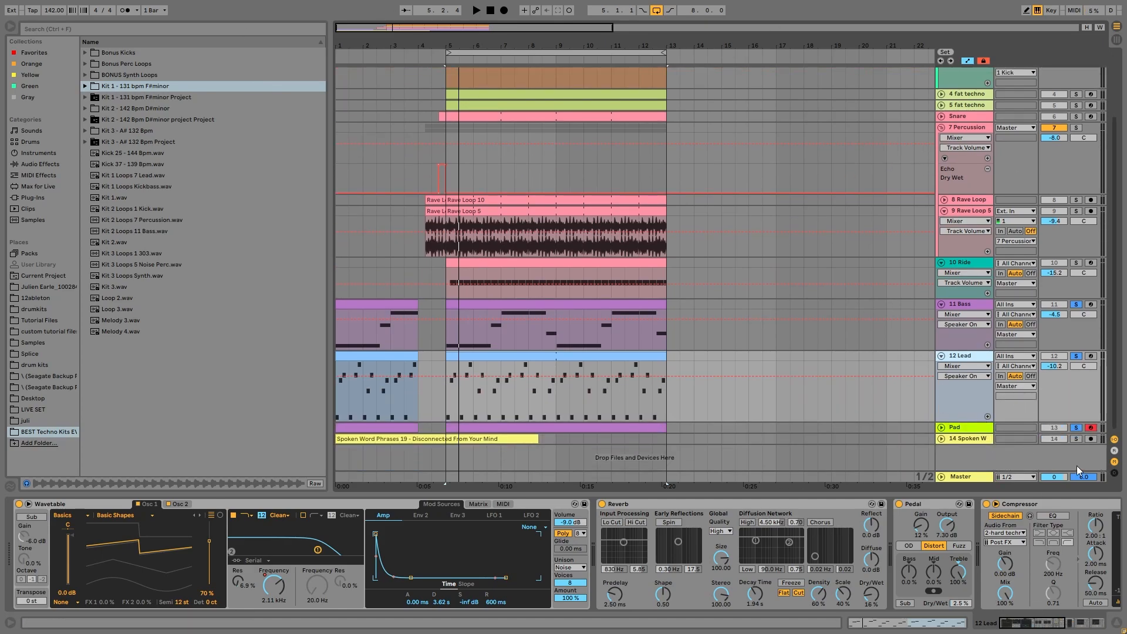
pyautogui.press('space')
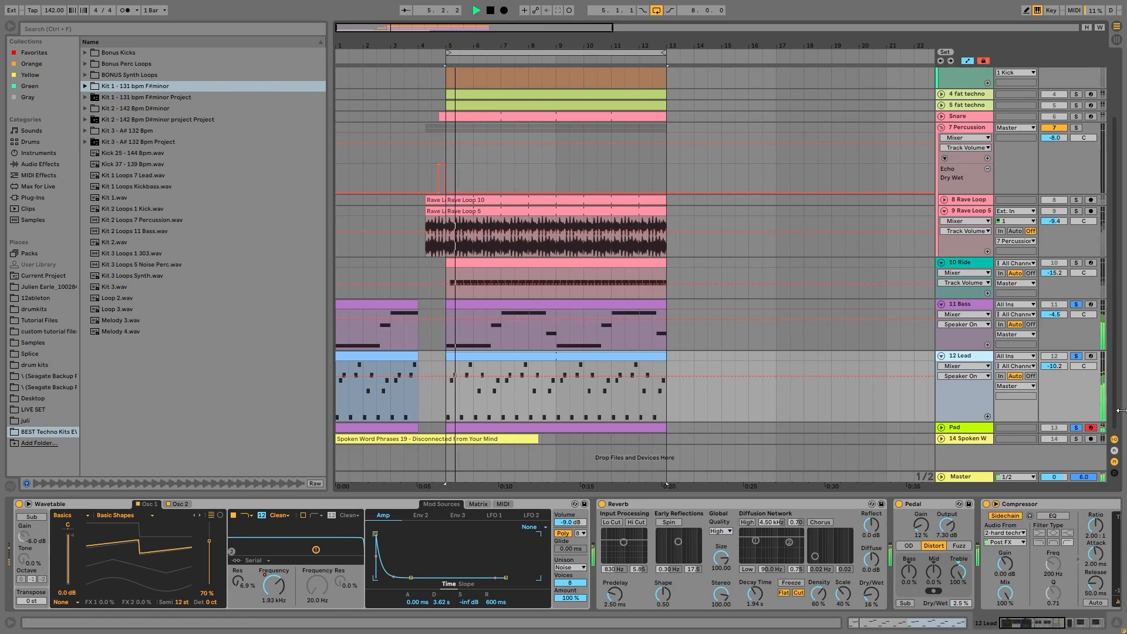
pyautogui.click(1078, 356)
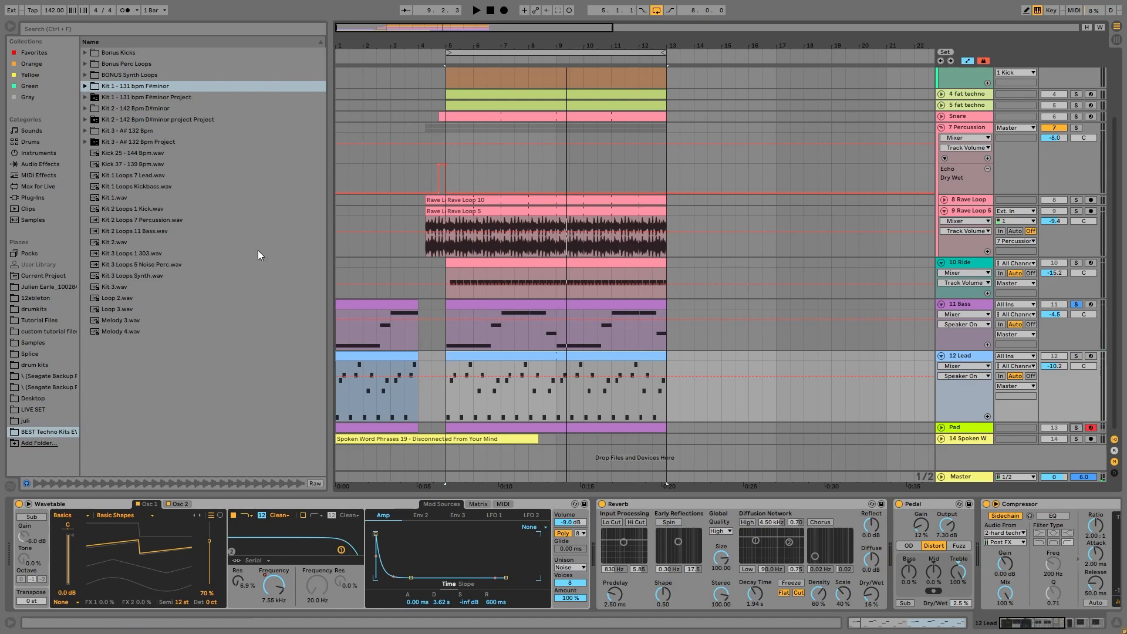
# Open the Bass clip that starts at bar 5 and highlight its opening D#1, G#1 and B1 notes in the piano roll.
pyautogui.doubleClick(482, 318)
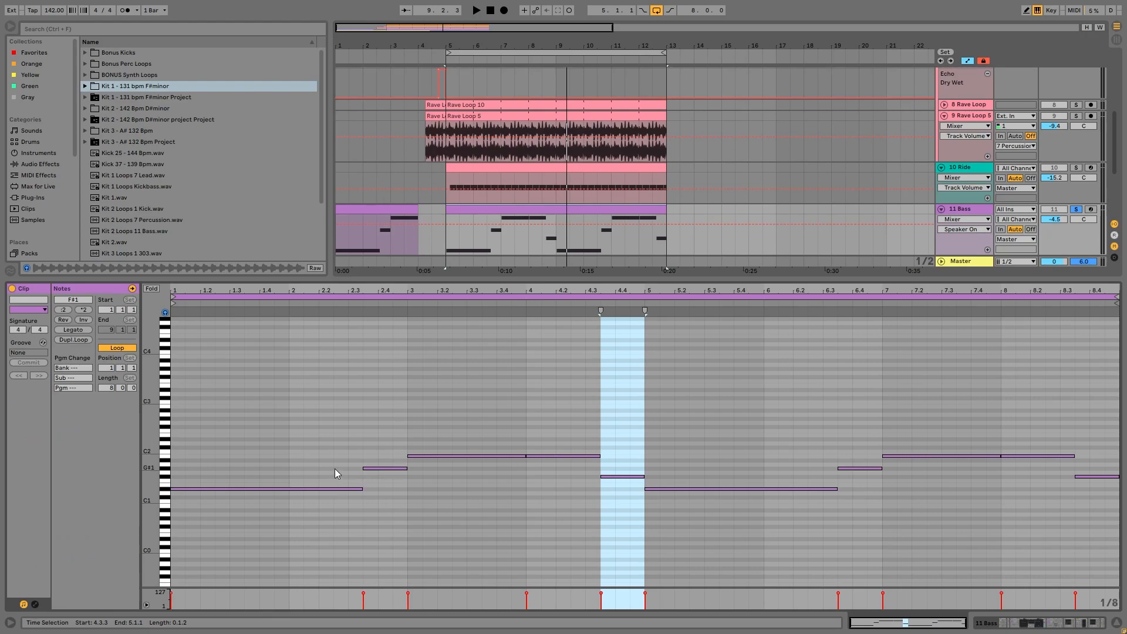
pyautogui.scroll(1, 425, 476)
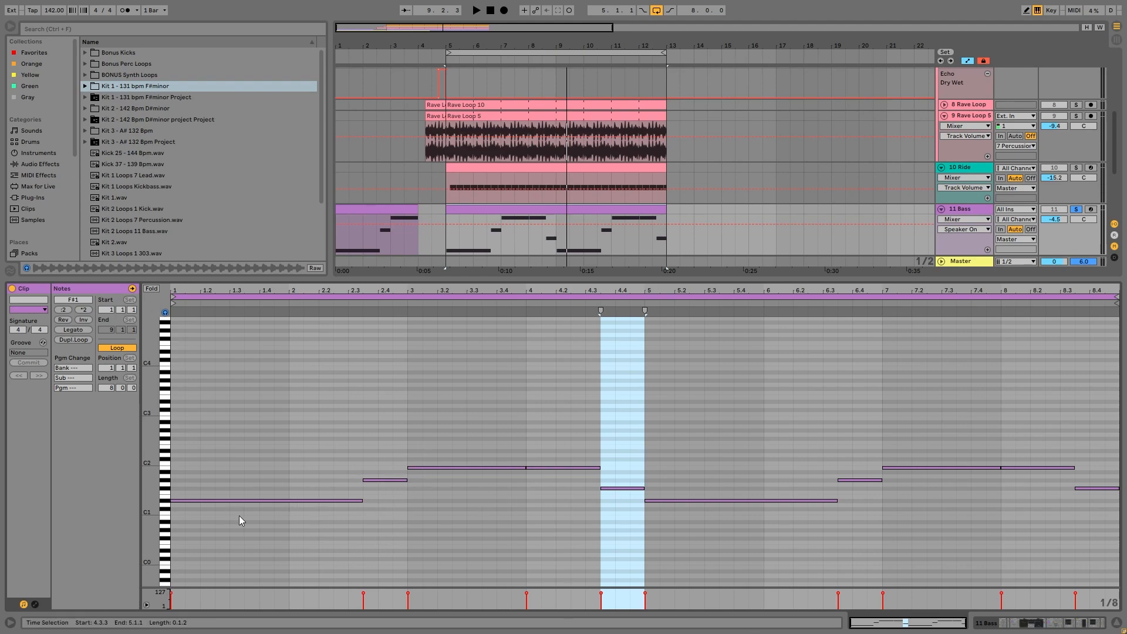
pyautogui.click(249, 499)
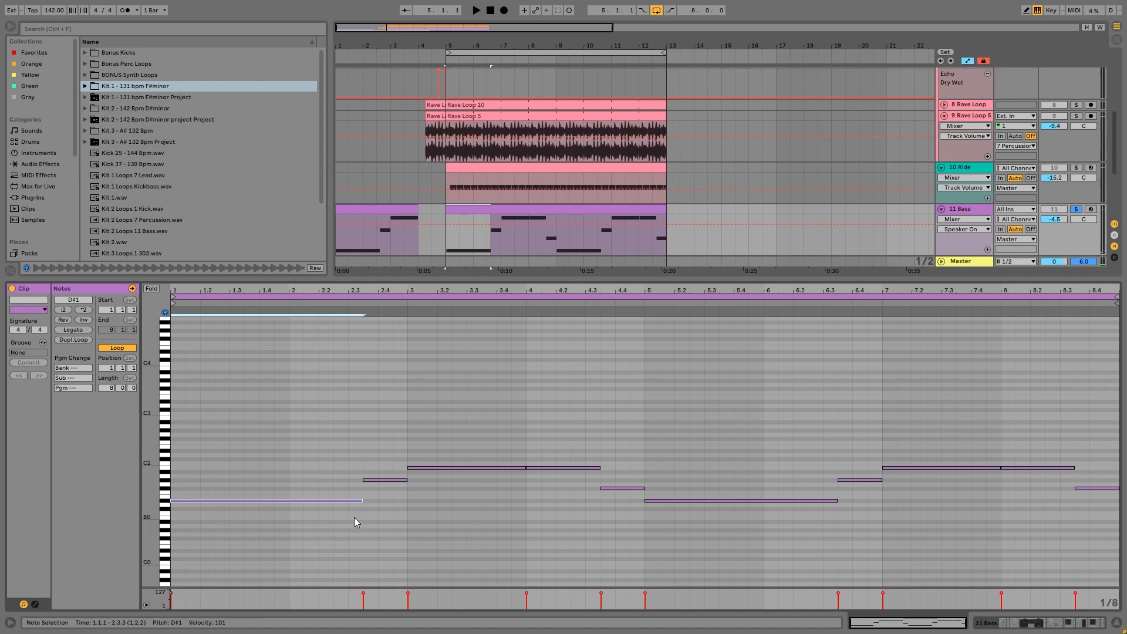
pyautogui.moveTo(396, 449); pyautogui.dragTo(410, 497)
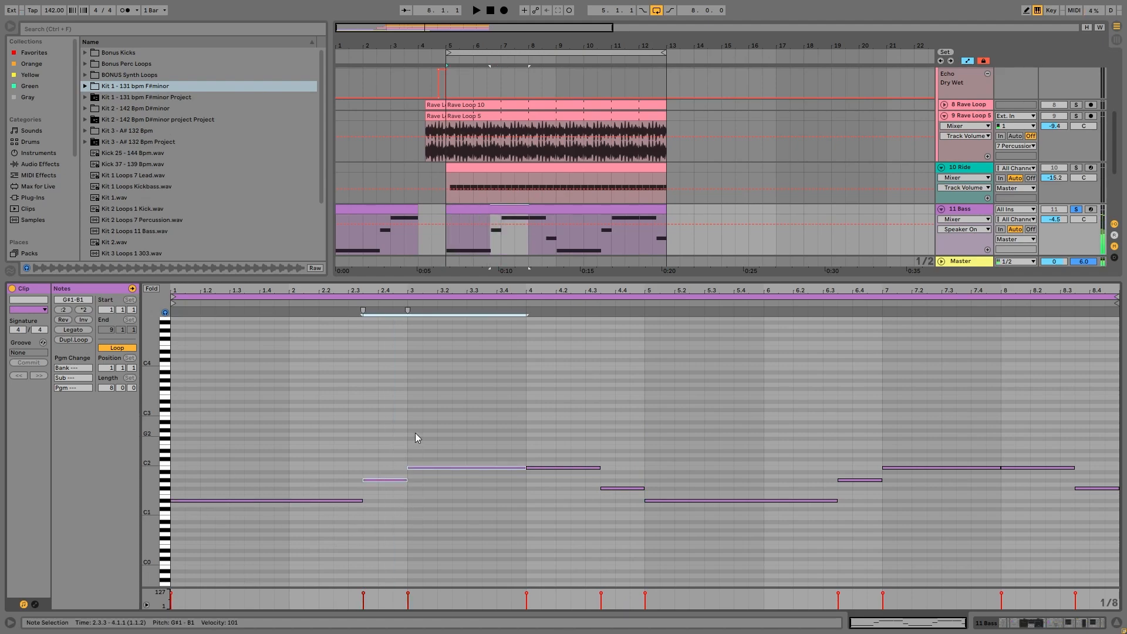
pyautogui.moveTo(412, 445); pyautogui.dragTo(393, 487)
# Audition the Bass alone, the Lead alone and both together from bar 5, leaving only the Bass soloed.
pyautogui.press('space')
pyautogui.press('space')
pyautogui.scroll(-3, 975, 166)
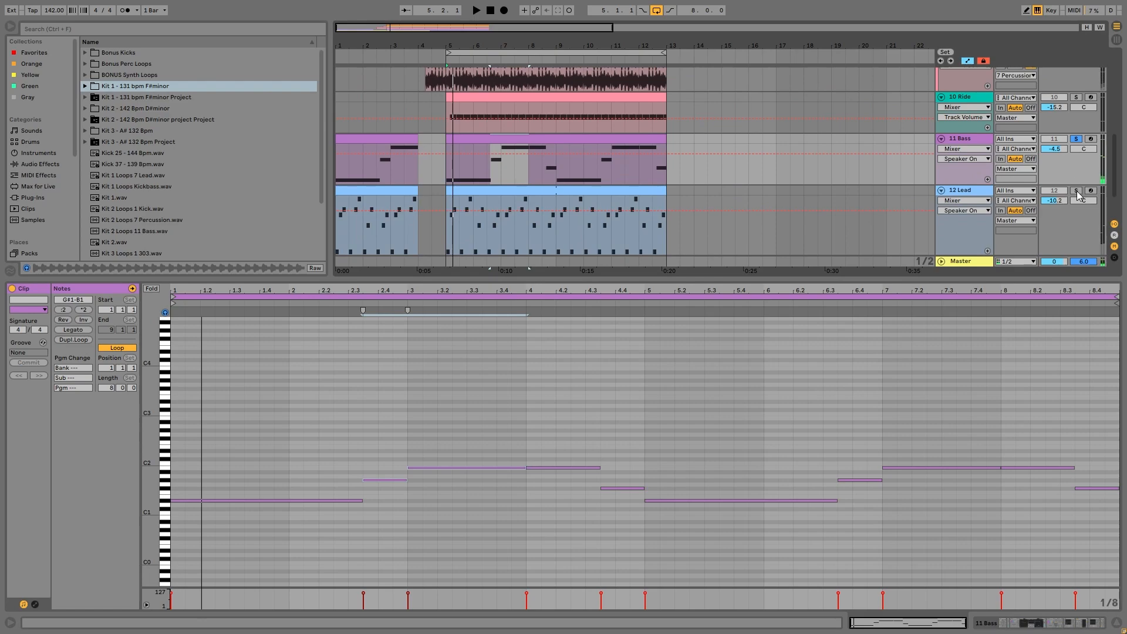
pyautogui.press('space')
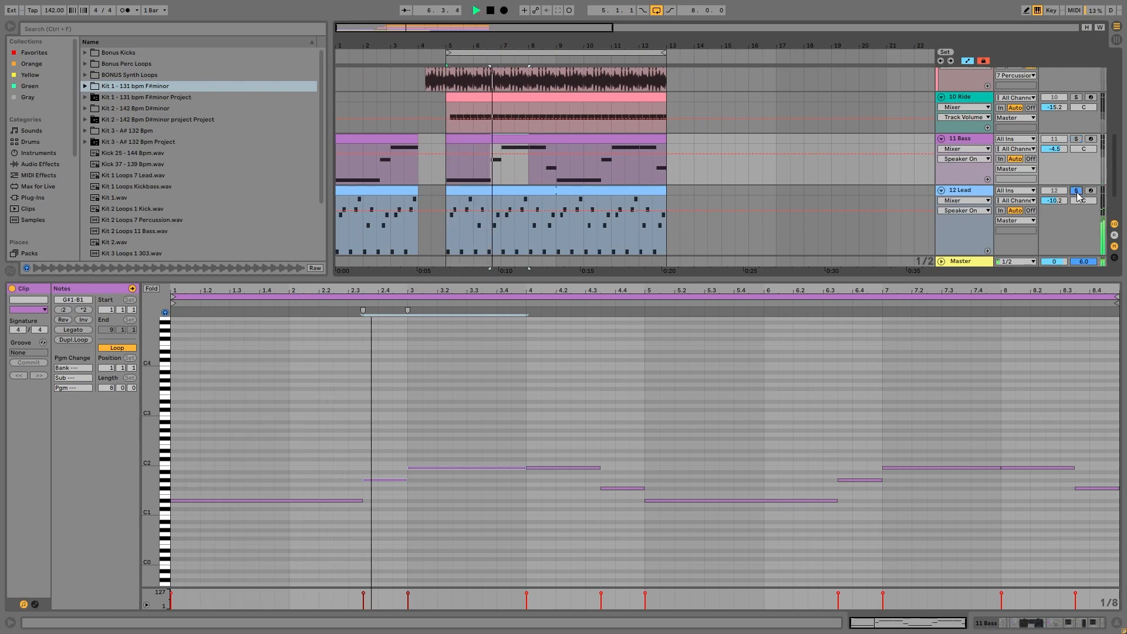
pyautogui.press('space')
pyautogui.click(588, 548)
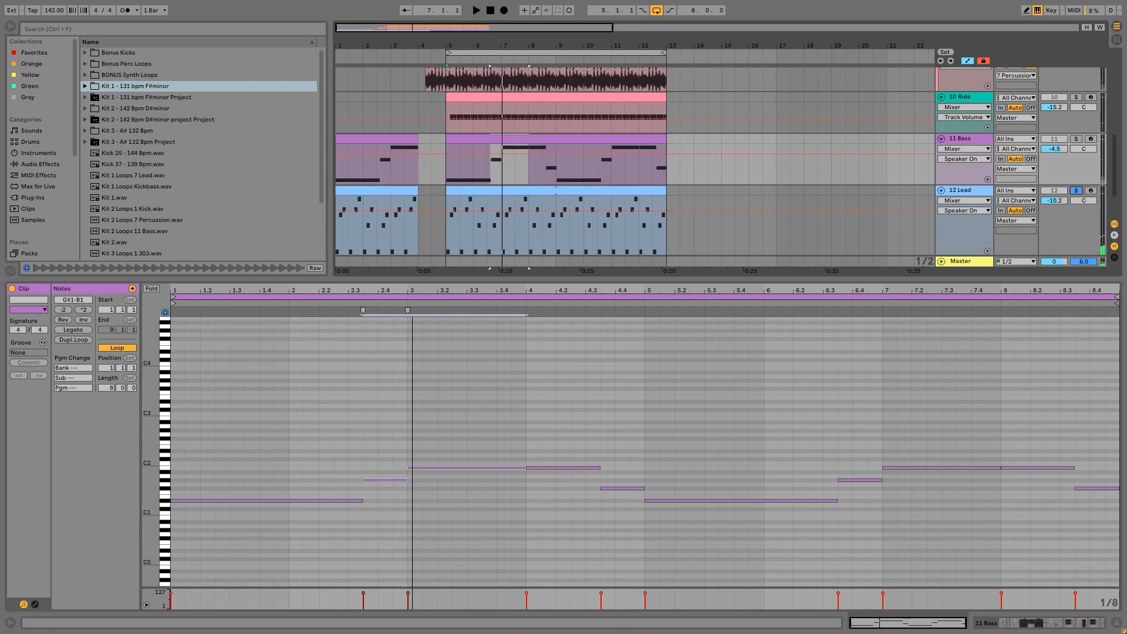
pyautogui.click(1076, 139)
pyautogui.press('space')
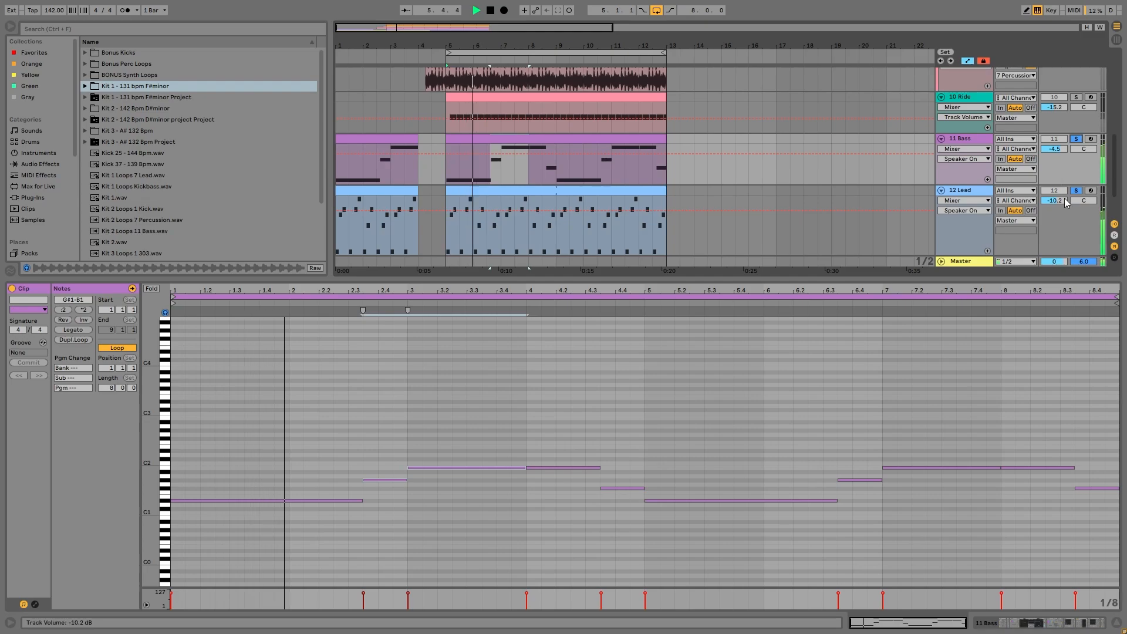
pyautogui.press('space')
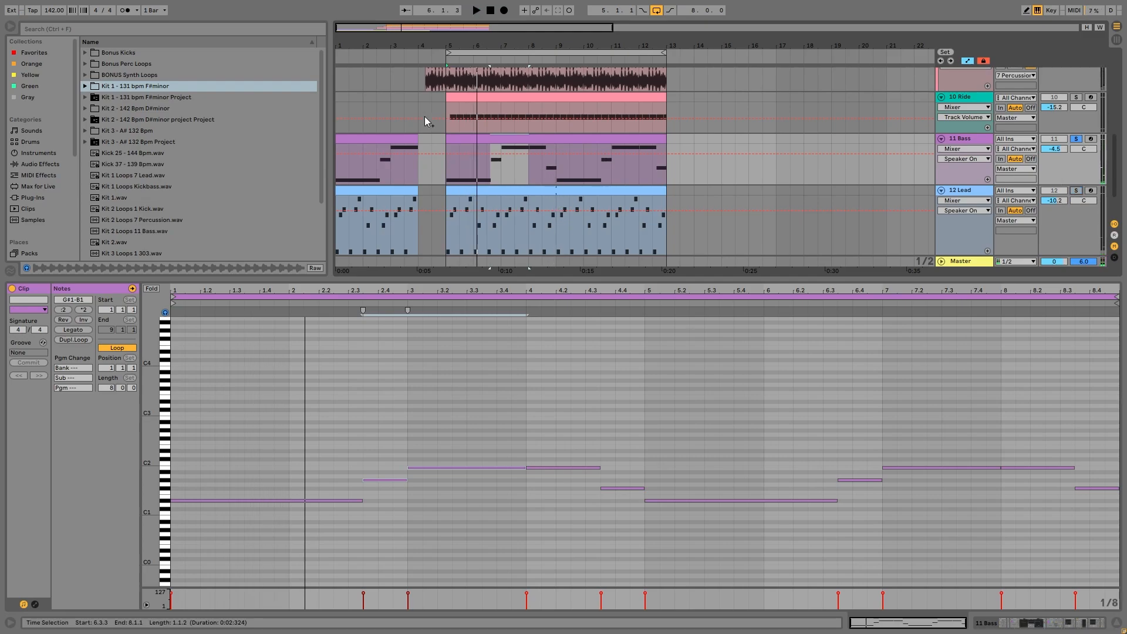
# Compare the notes of the looped Bass and Lead clips, returning to the Bass clip and playing its start.
pyautogui.click(480, 129)
pyautogui.click(497, 137)
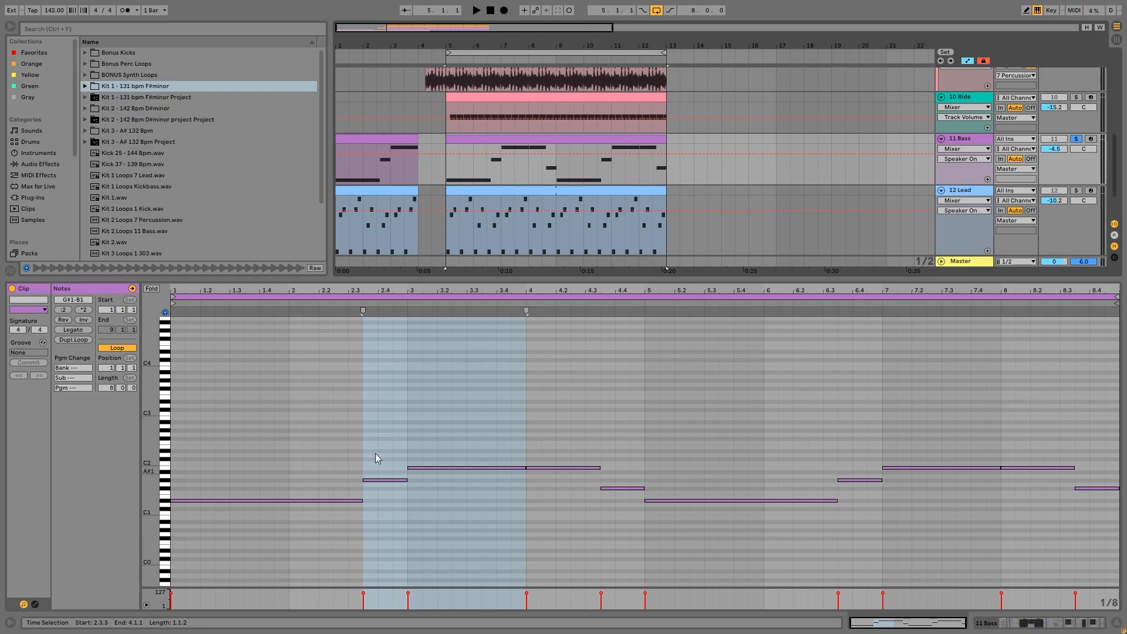
pyautogui.click(472, 230)
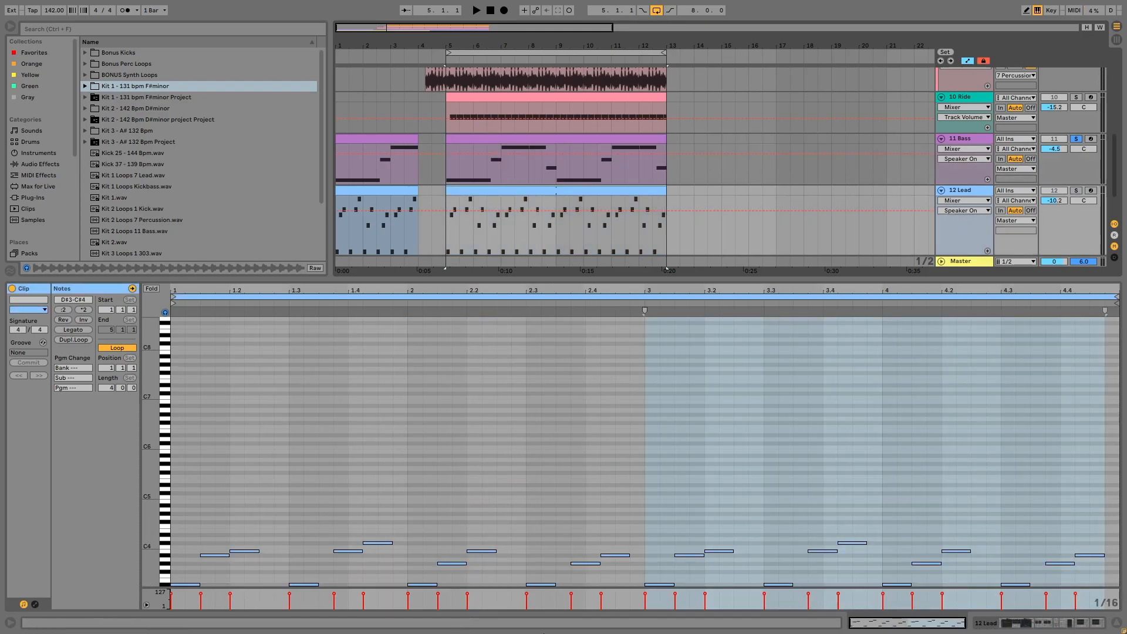
pyautogui.click(499, 157)
pyautogui.press('space')
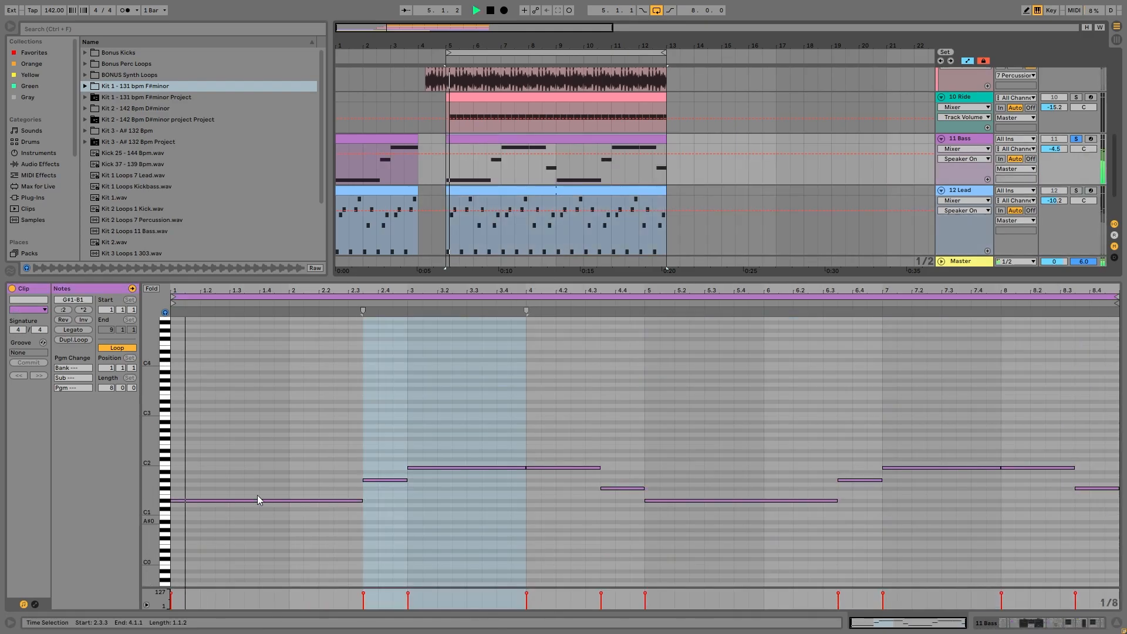
pyautogui.press('space')
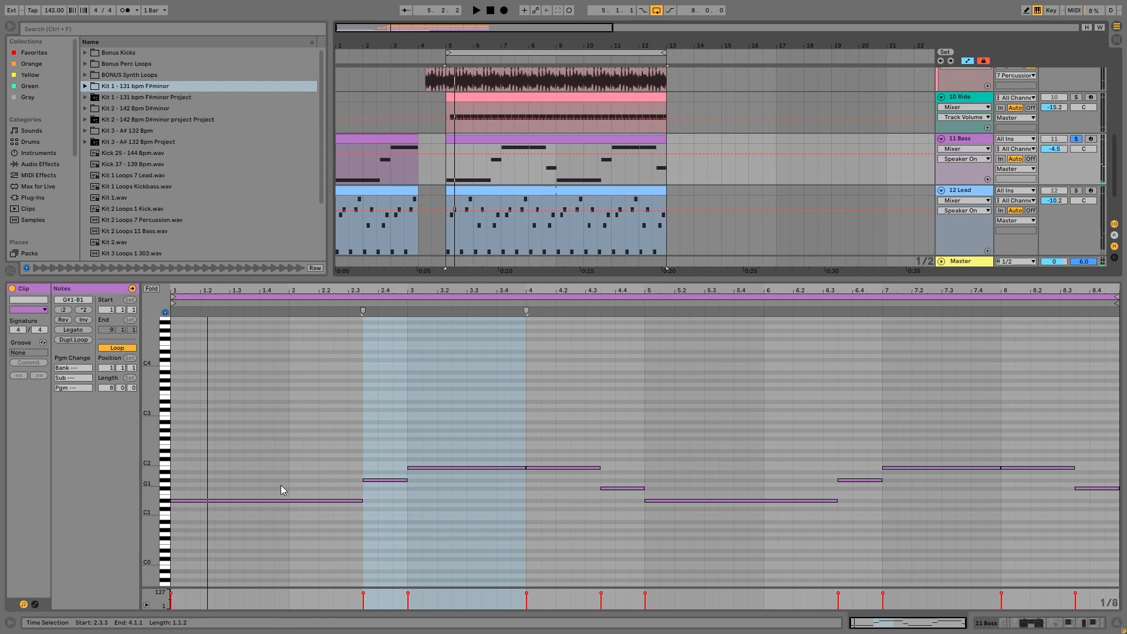
# Highlight the Bass clip's first-half notes in turn: D#1, G#1, B1 and the F#1 before bar 5 of the clip.
pyautogui.moveTo(256, 452); pyautogui.dragTo(239, 530)
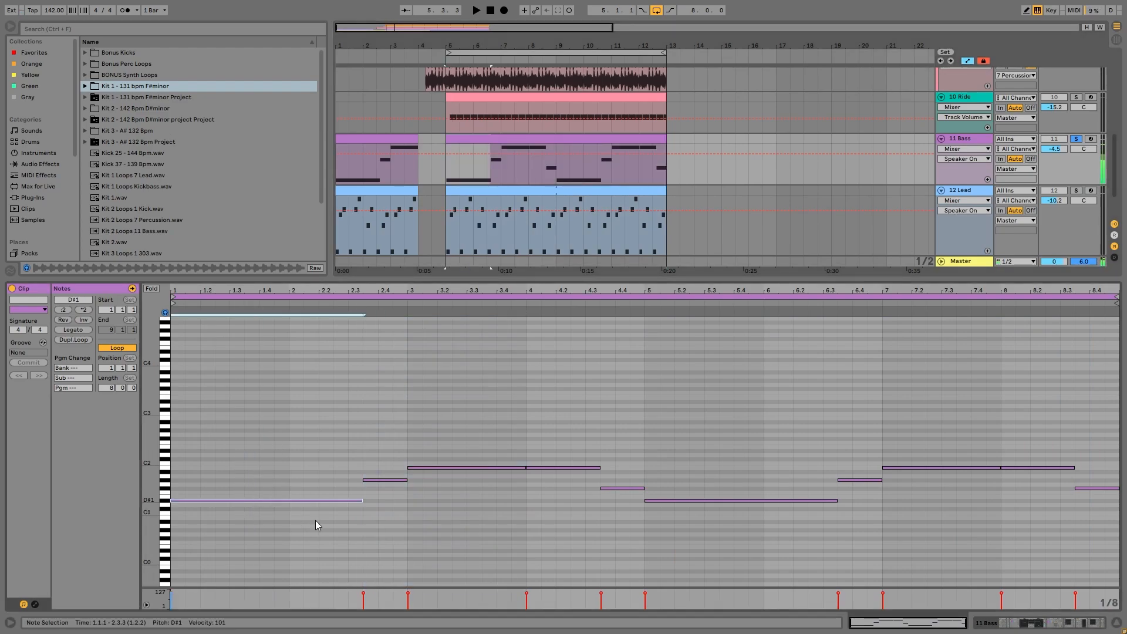
pyautogui.click(367, 480)
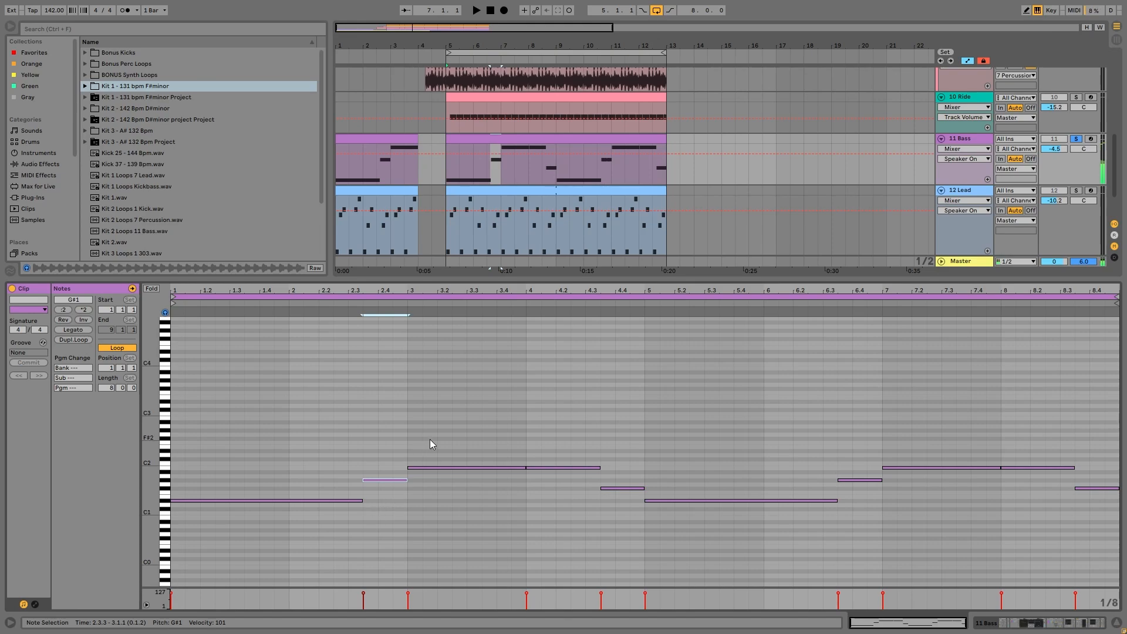
pyautogui.moveTo(430, 440); pyautogui.dragTo(434, 510)
pyautogui.moveTo(607, 467); pyautogui.dragTo(611, 493)
pyautogui.click(612, 489)
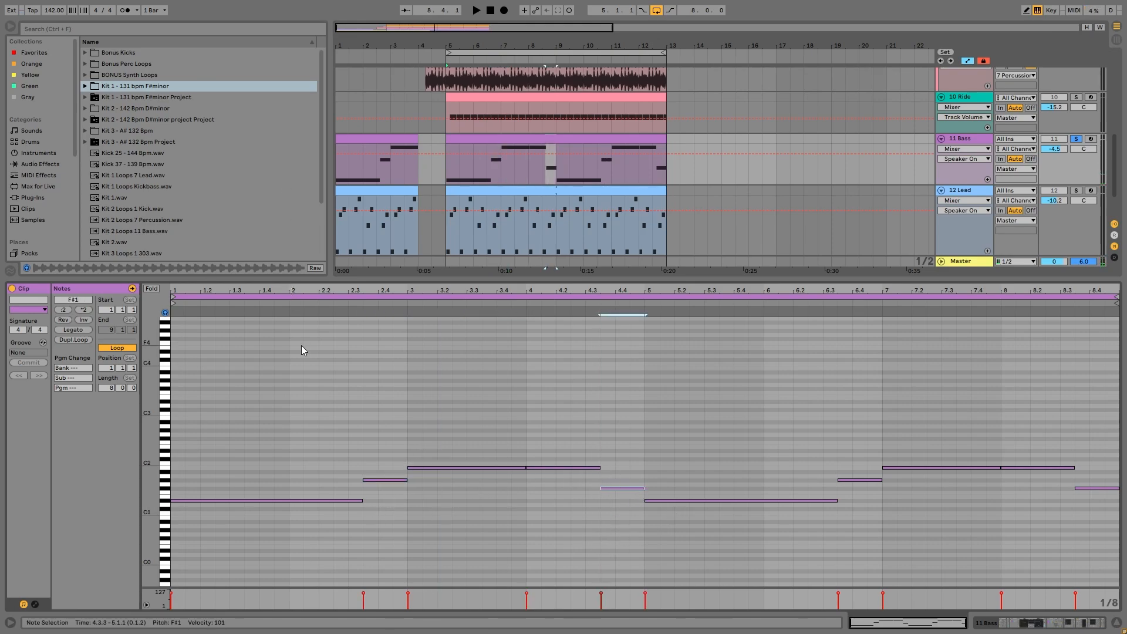
# Highlight the Bass clip's turnaround from B1 to F#1 at bar 4 and the D#1 that restarts the phrase at bar 5.
pyautogui.click(536, 136)
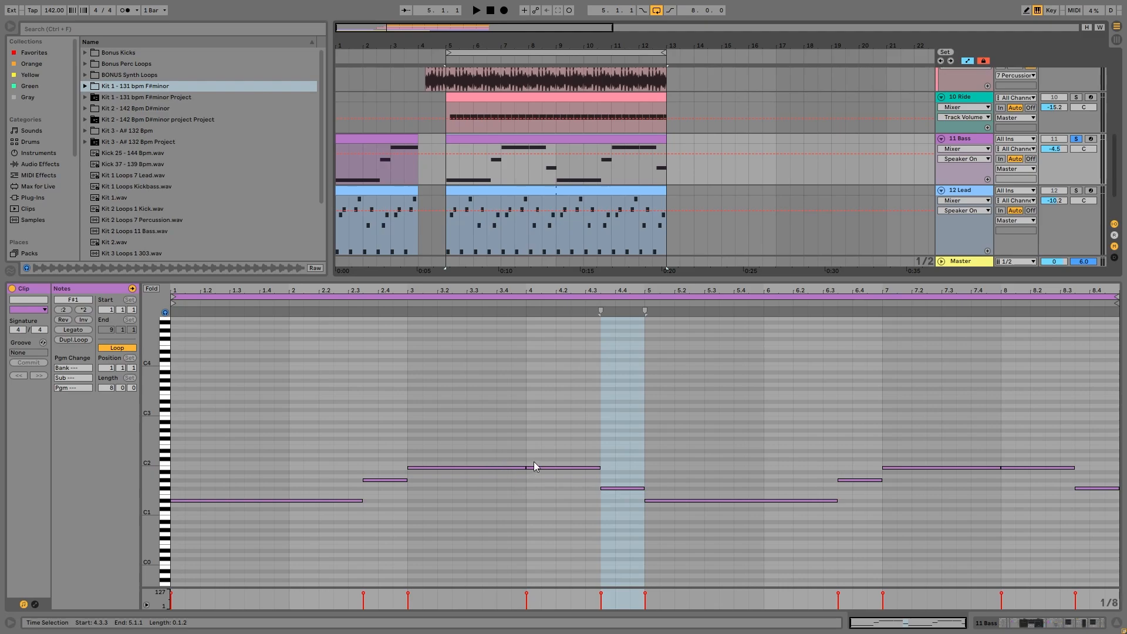
pyautogui.moveTo(552, 447); pyautogui.dragTo(627, 572)
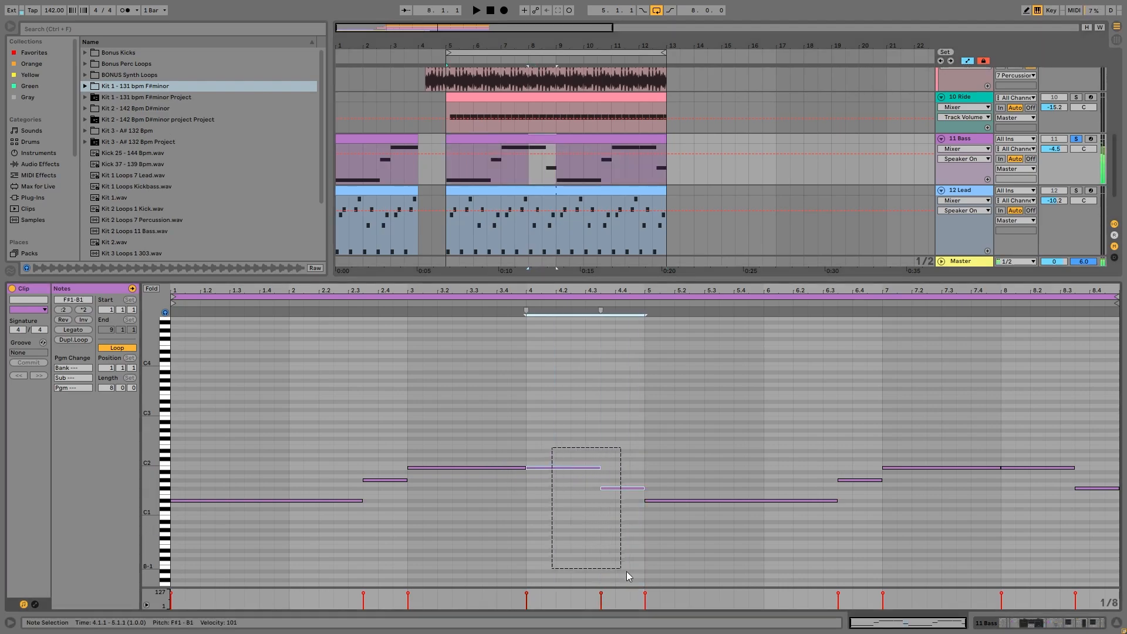
pyautogui.moveTo(689, 461); pyautogui.dragTo(703, 542)
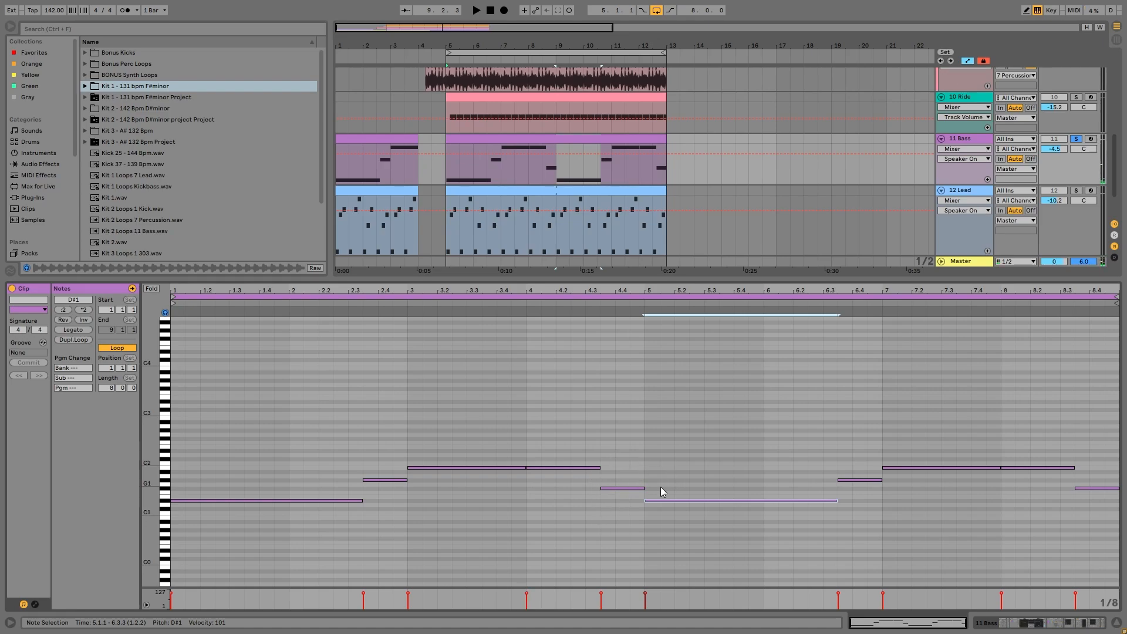
pyautogui.click(671, 449)
pyautogui.click(663, 500)
pyautogui.click(621, 487)
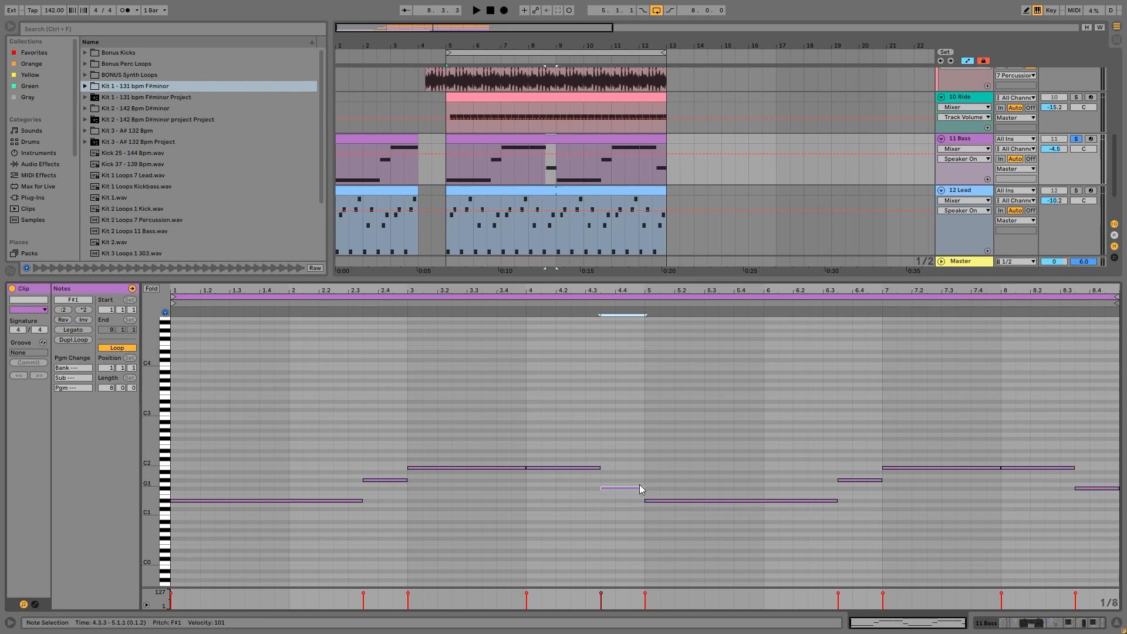
pyautogui.moveTo(662, 470); pyautogui.dragTo(680, 530)
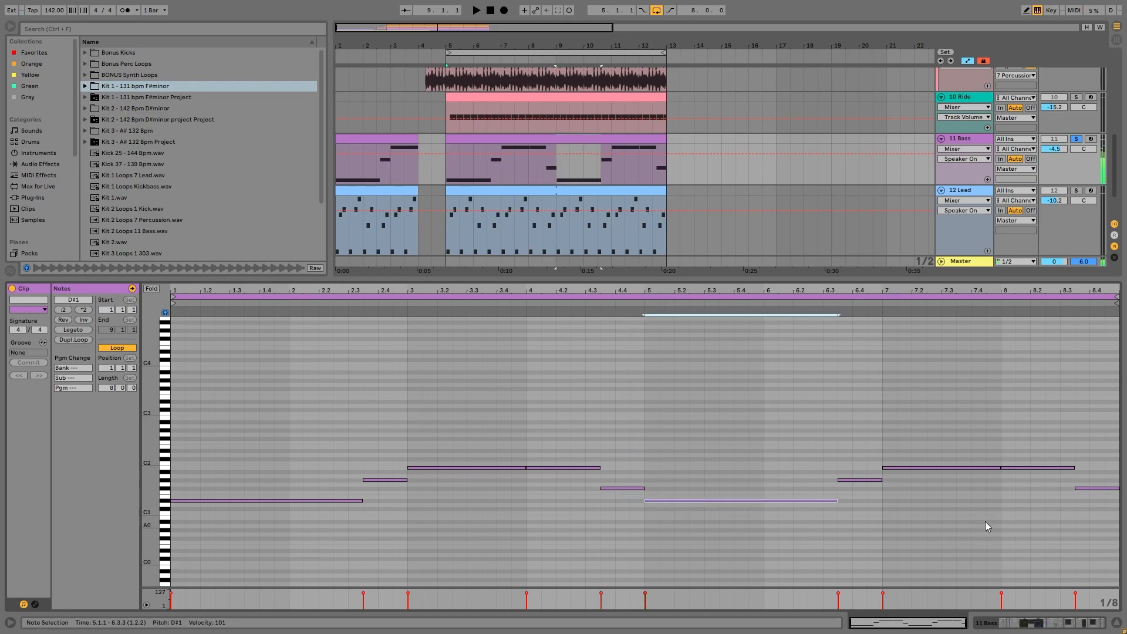
# Show the Bass track's device chain from the Arpeggiator and Wavetable rack through to the Auto Filter while playing it.
pyautogui.press('space')
pyautogui.hotkey('shift', 'Tab')
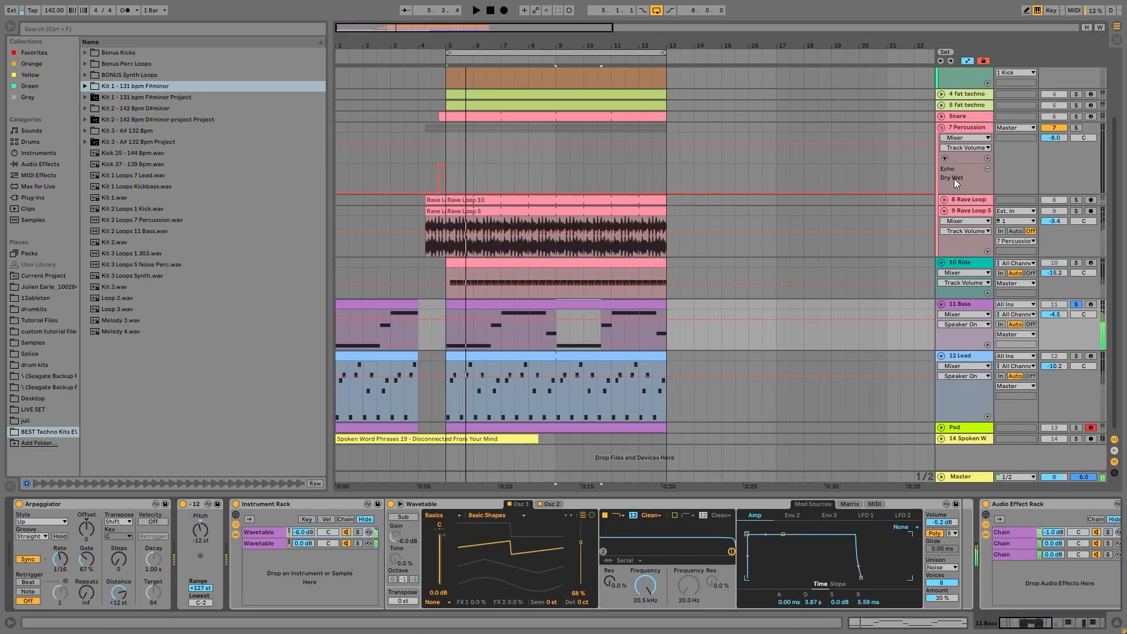
pyautogui.hscroll(5, 319, 546)
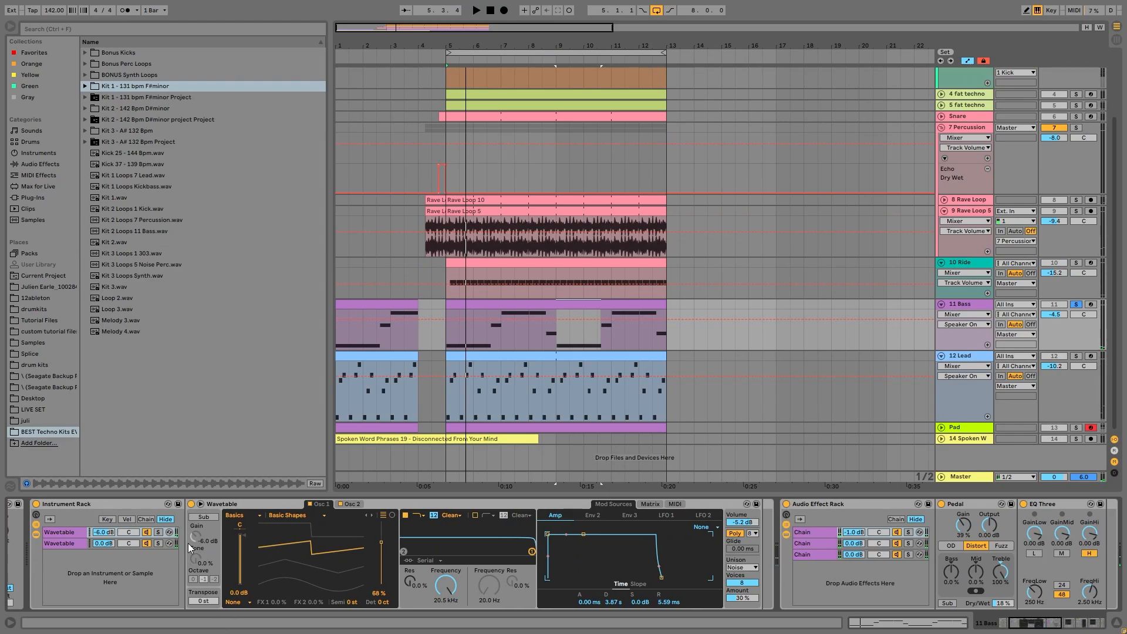
pyautogui.hscroll(5, 82, 546)
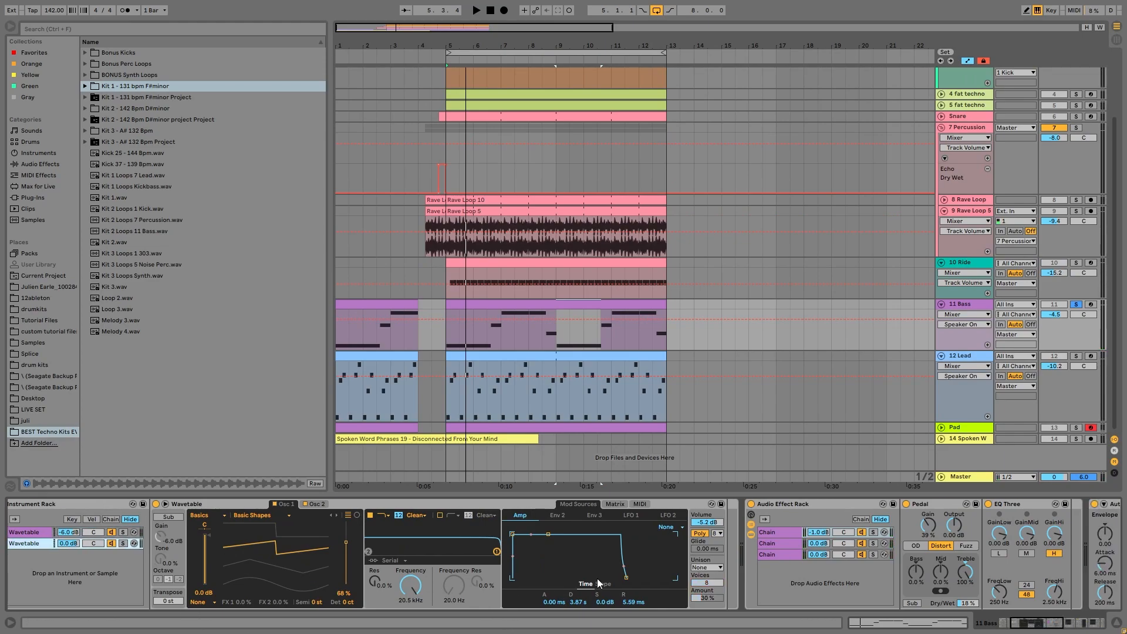
pyautogui.hscroll(3, 604, 521)
pyautogui.press('space')
pyautogui.press('space')
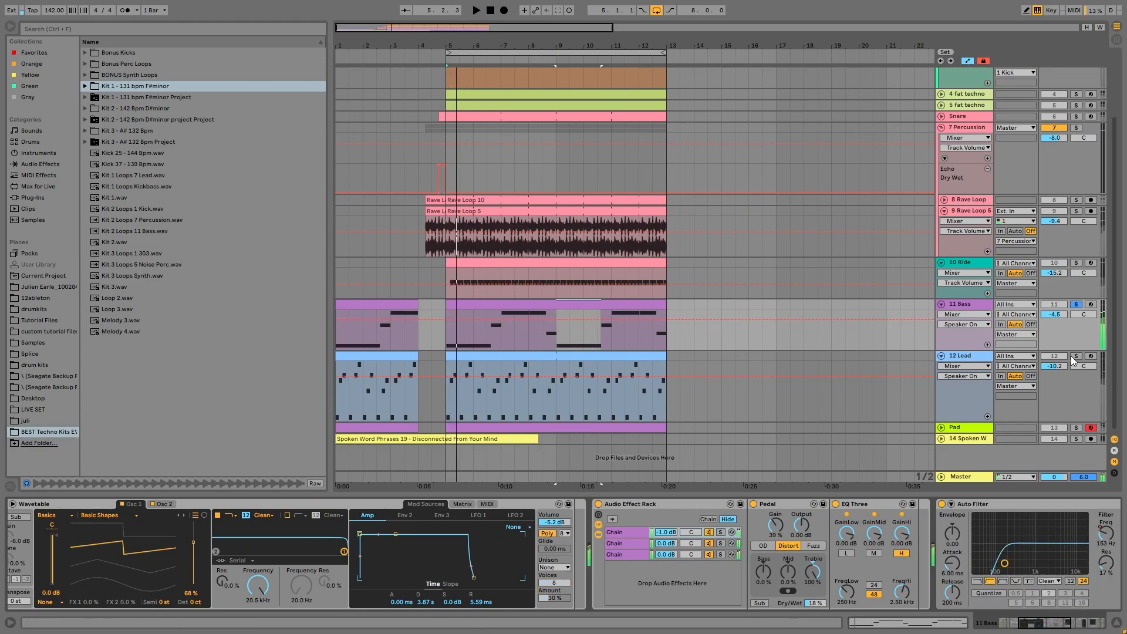
# Solo the Lead, play it from bar 5 and bring its clip's MIDI notes into view.
pyautogui.click(1076, 356)
pyautogui.press('space')
pyautogui.doubleClick(647, 368)
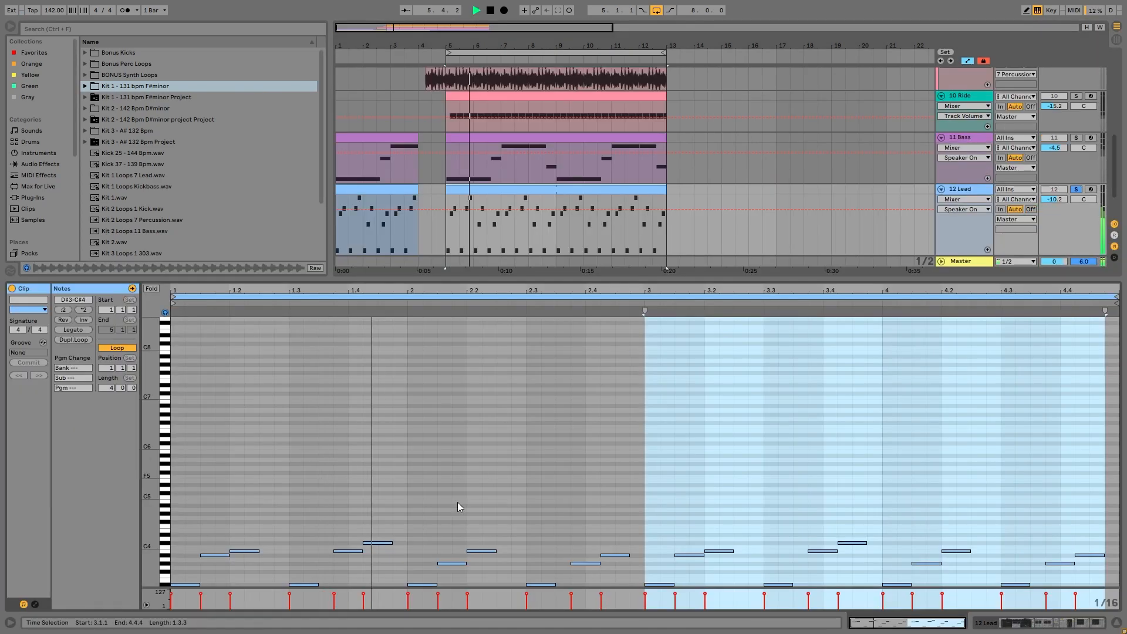
pyautogui.press('space')
pyautogui.scroll(-5, 381, 476)
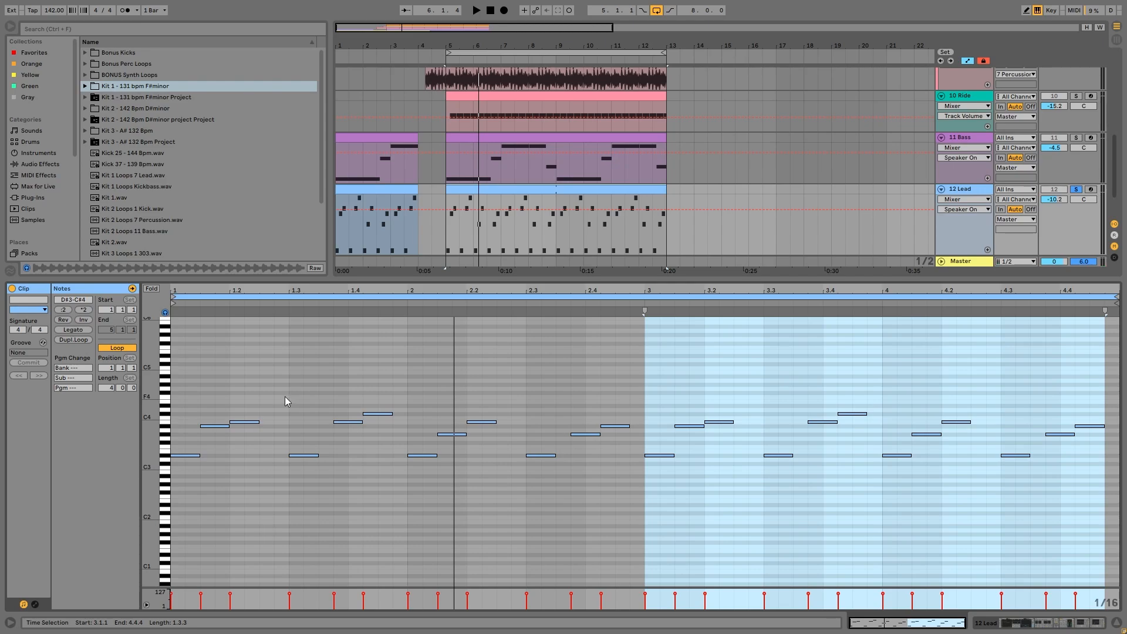
# Highlight the Lead's first two note groups, ending with the one from 1.3.1 to 1.4.4, and play the pattern's first bar.
pyautogui.moveTo(186, 477); pyautogui.dragTo(233, 411)
pyautogui.moveTo(297, 478); pyautogui.dragTo(373, 400)
pyautogui.press('space')
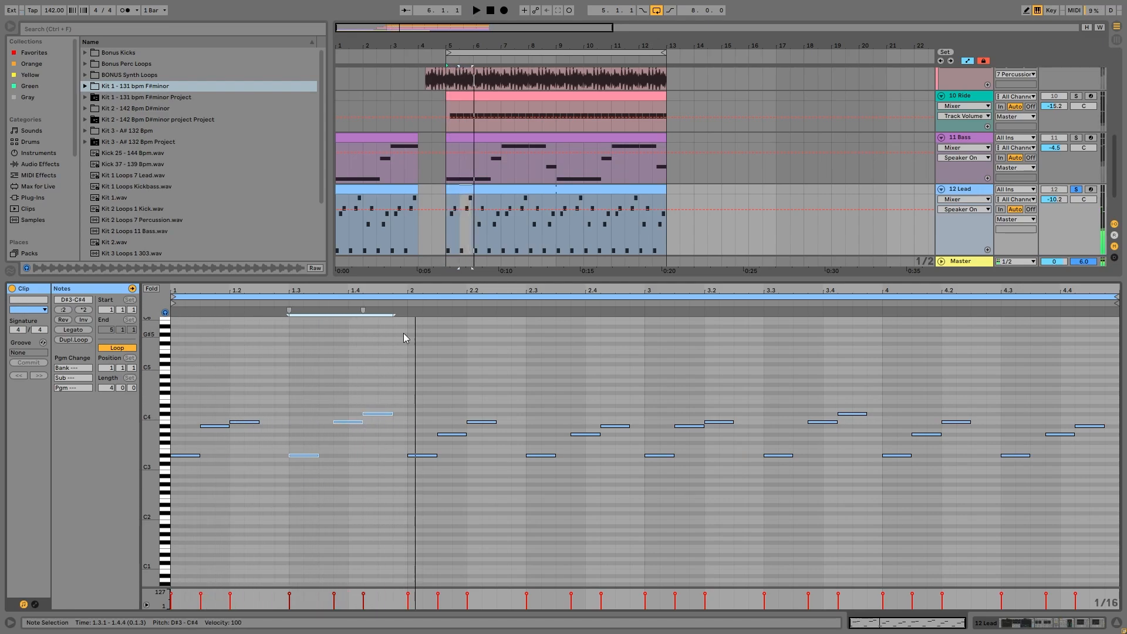
pyautogui.press('space')
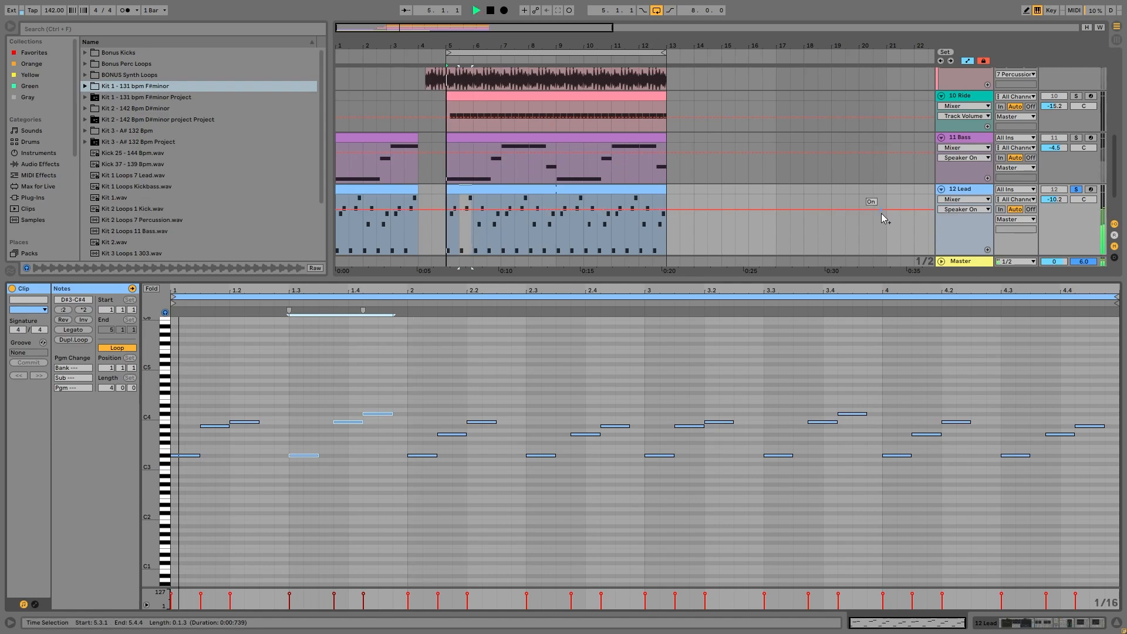
pyautogui.press('space')
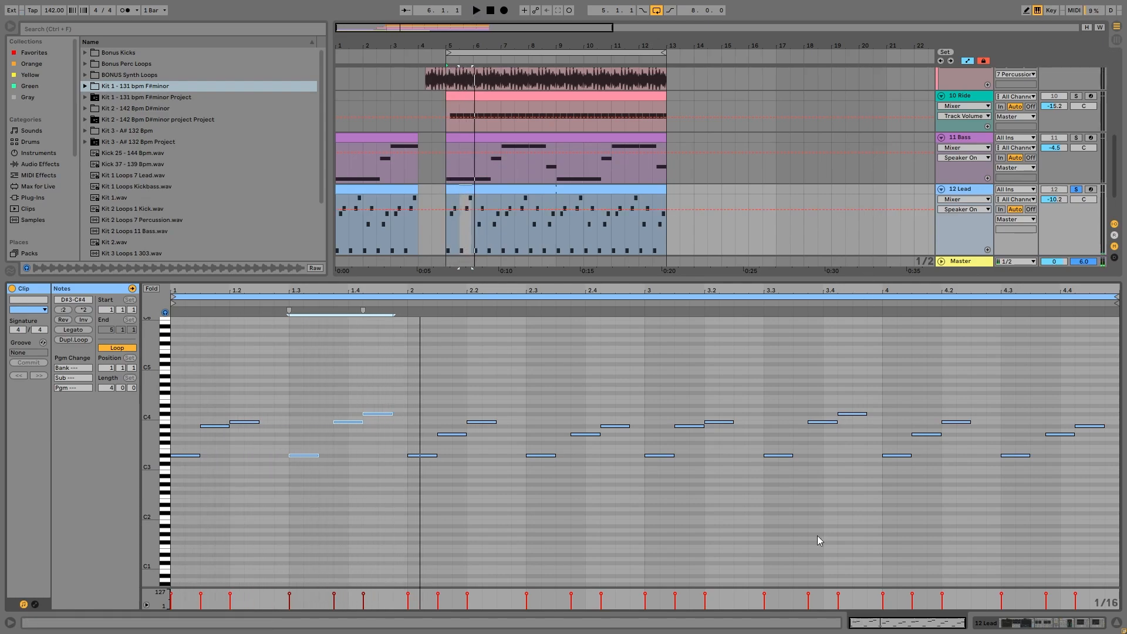
# Play the Lead pattern again from bar 5 while following its notes, and clear the note selection.
pyautogui.click(412, 333)
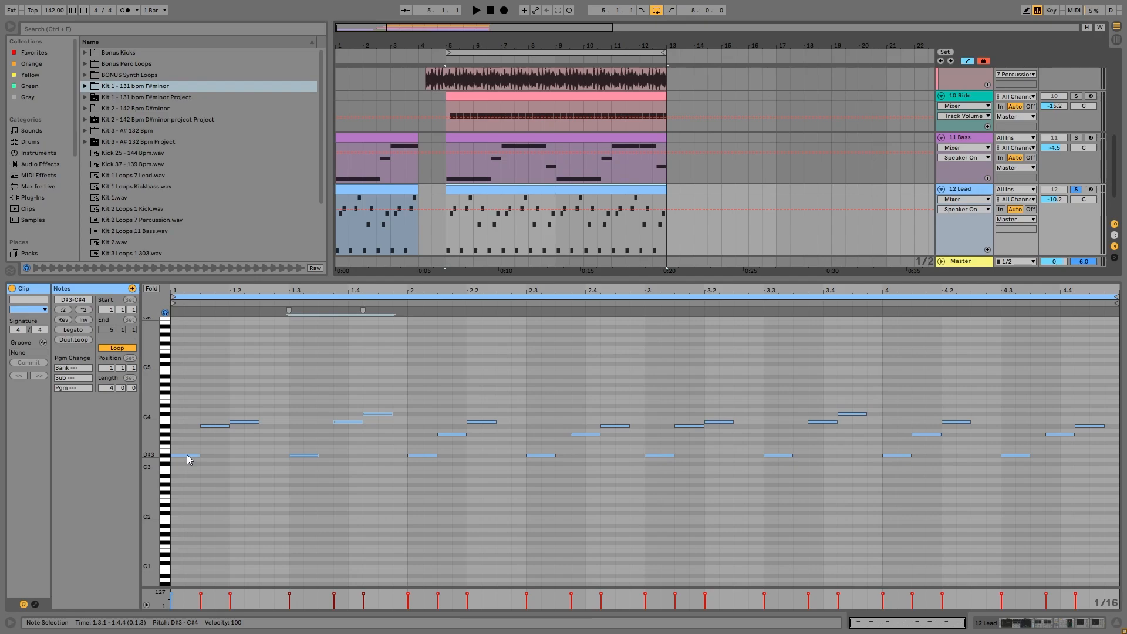
pyautogui.press('space')
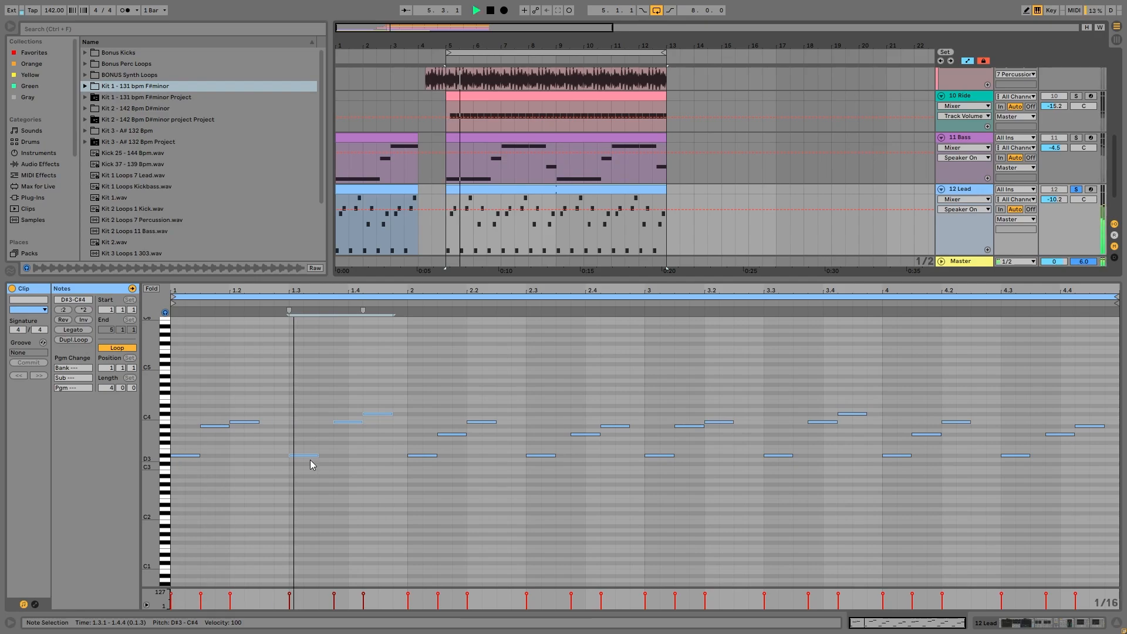
pyautogui.click(329, 471)
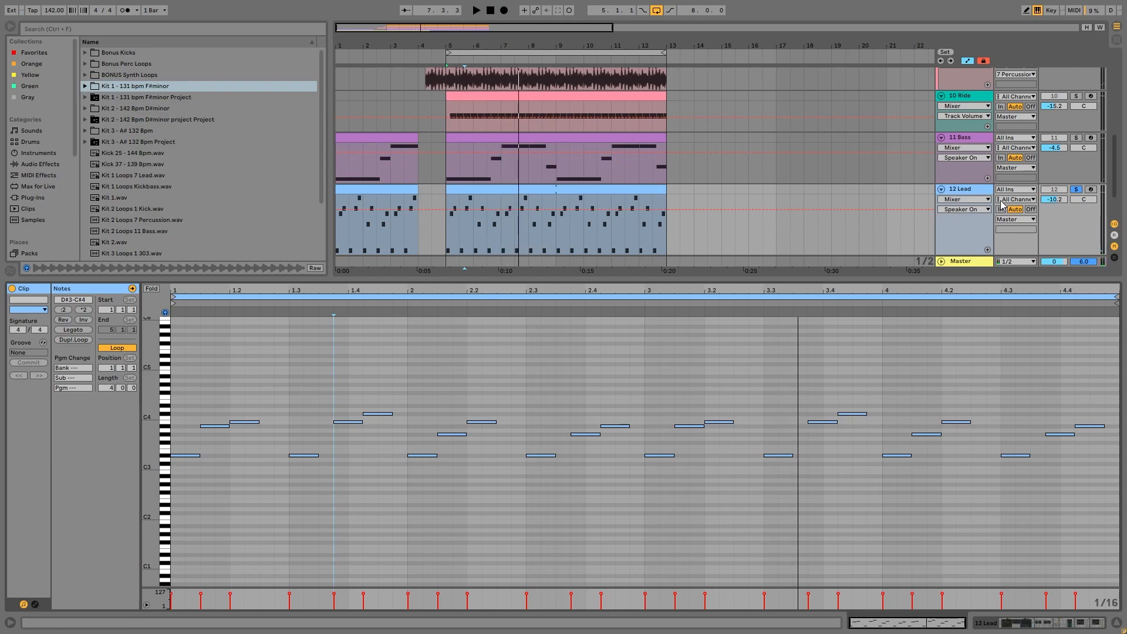
# Solo the Bass alongside the Lead and play both from bar 5, viewing the Lead's devices and its clip's MIDI notes.
pyautogui.click(977, 189)
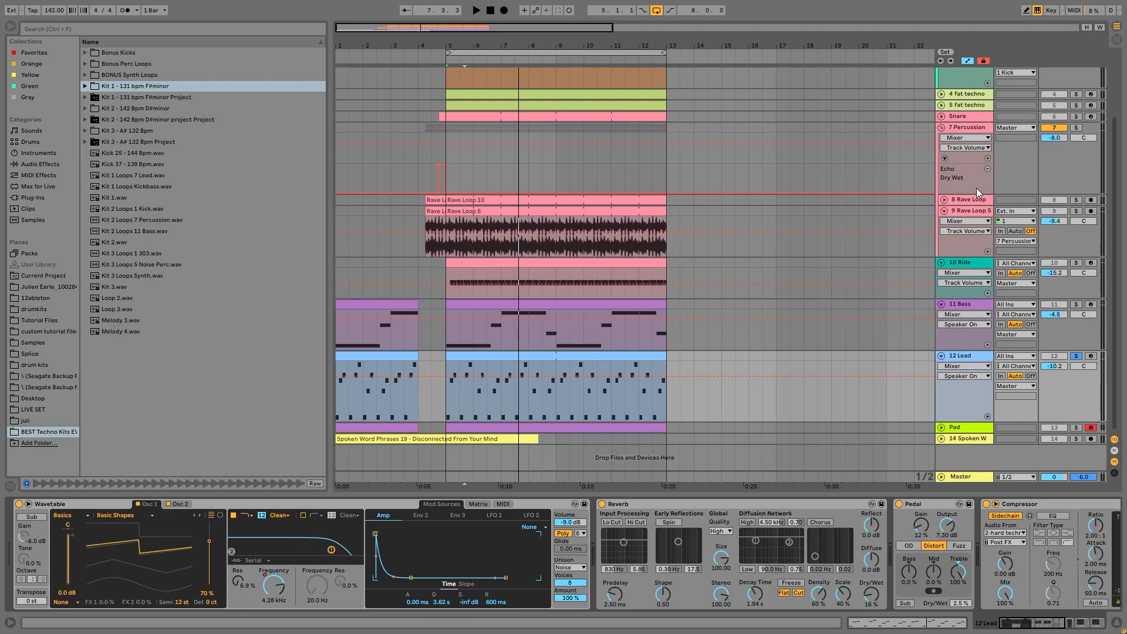
pyautogui.press('space')
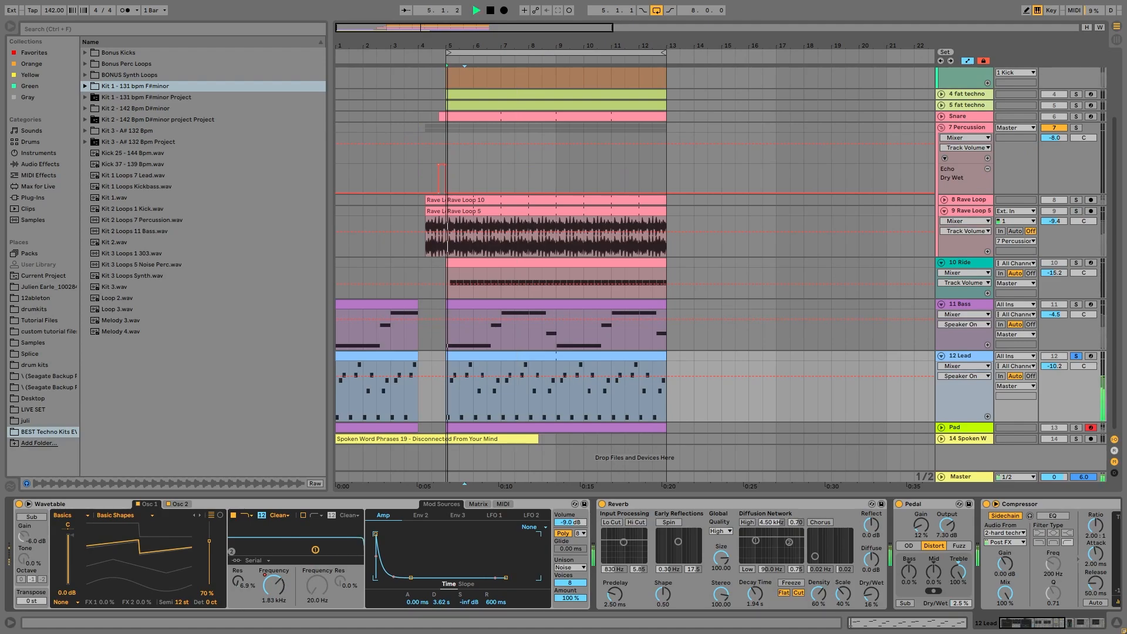
pyautogui.click(1076, 304)
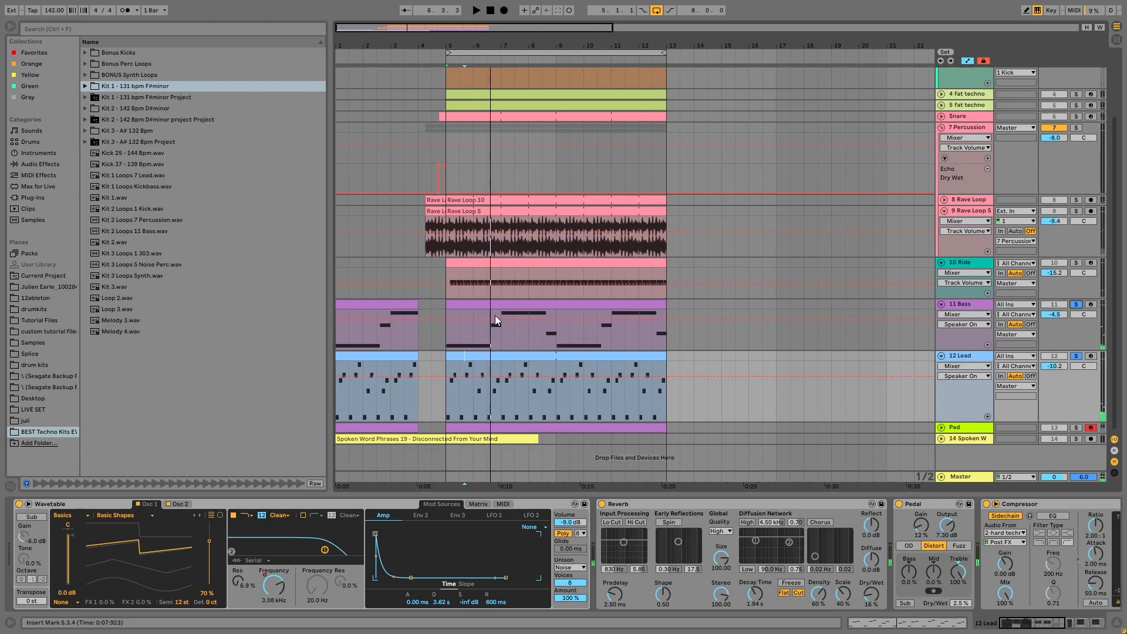
pyautogui.doubleClick(480, 359)
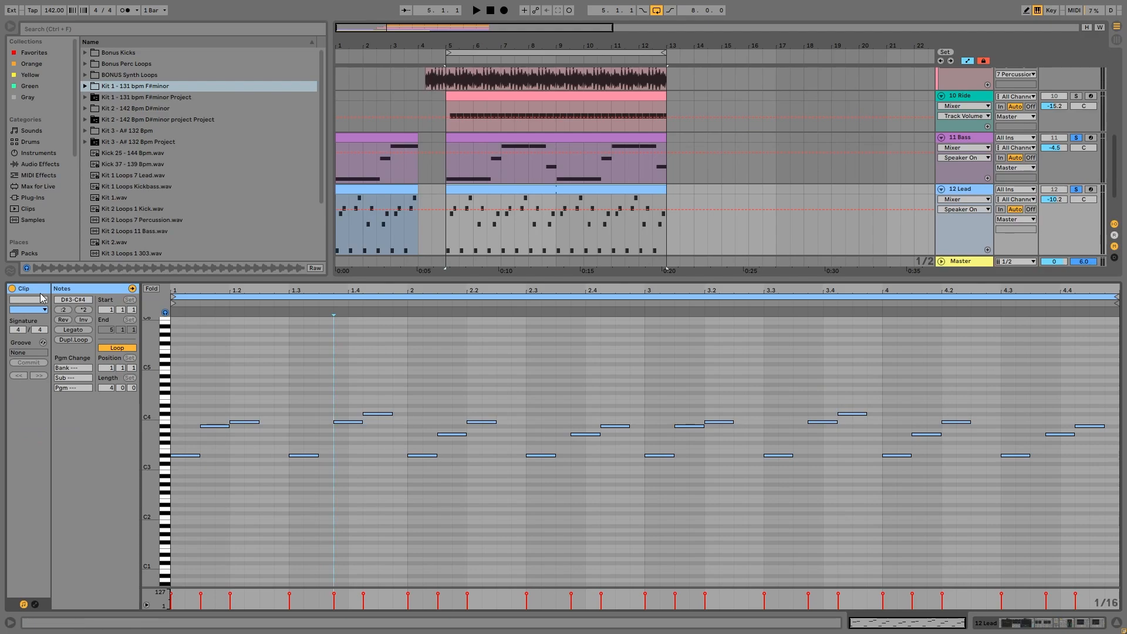
pyautogui.press('space')
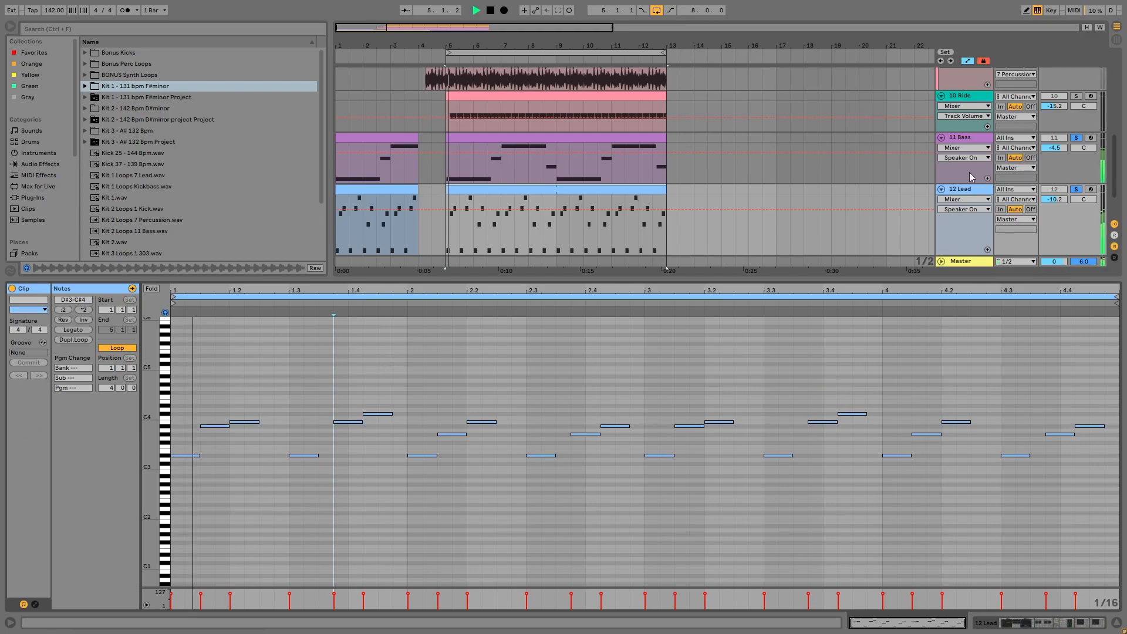
pyautogui.click(964, 189)
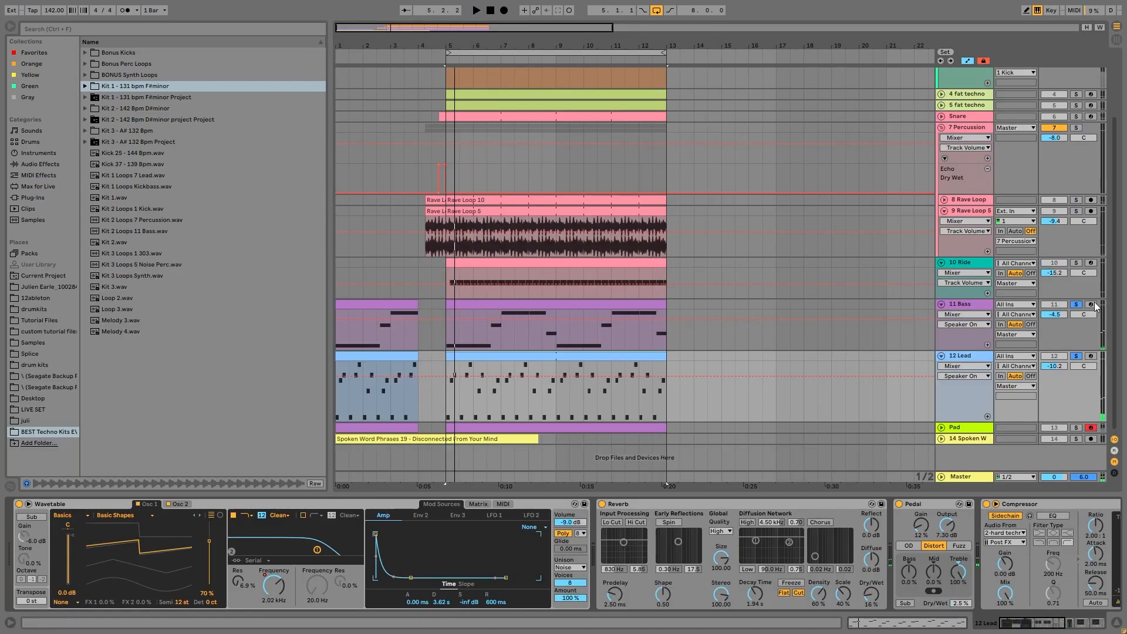
pyautogui.click(1073, 311)
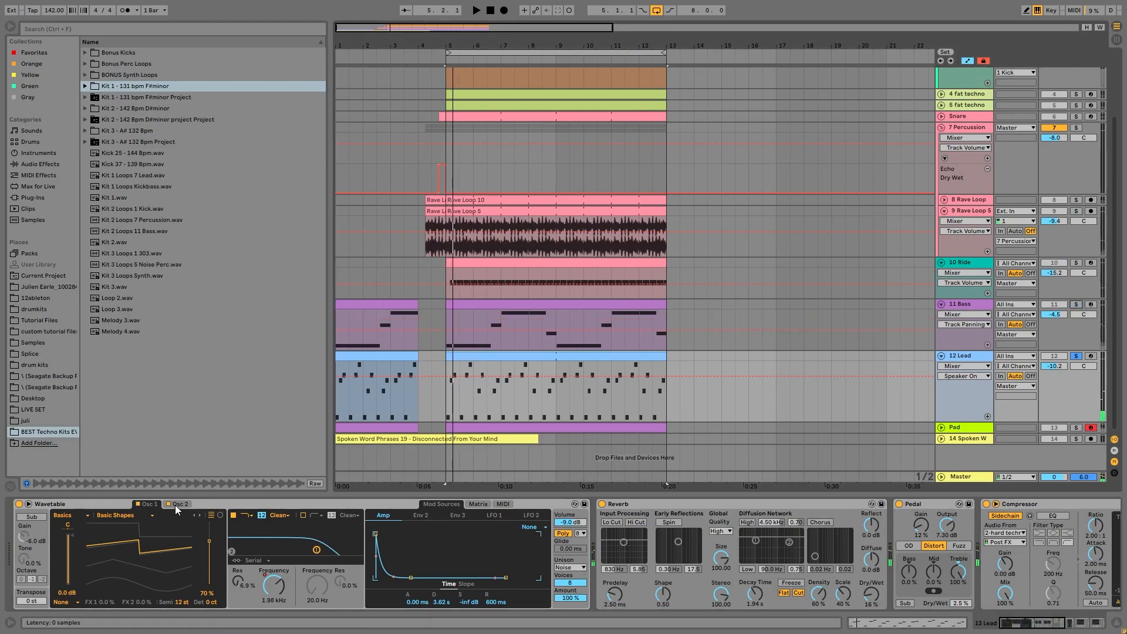
pyautogui.hscroll(5, 206, 548)
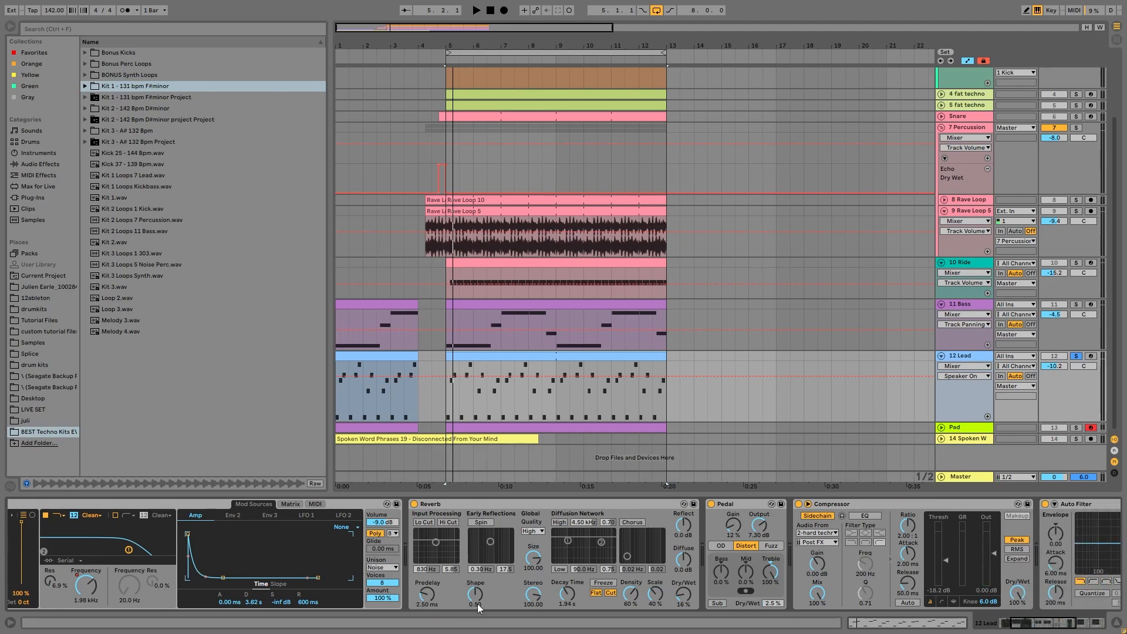
pyautogui.hscroll(5, 477, 604)
pyautogui.press('space')
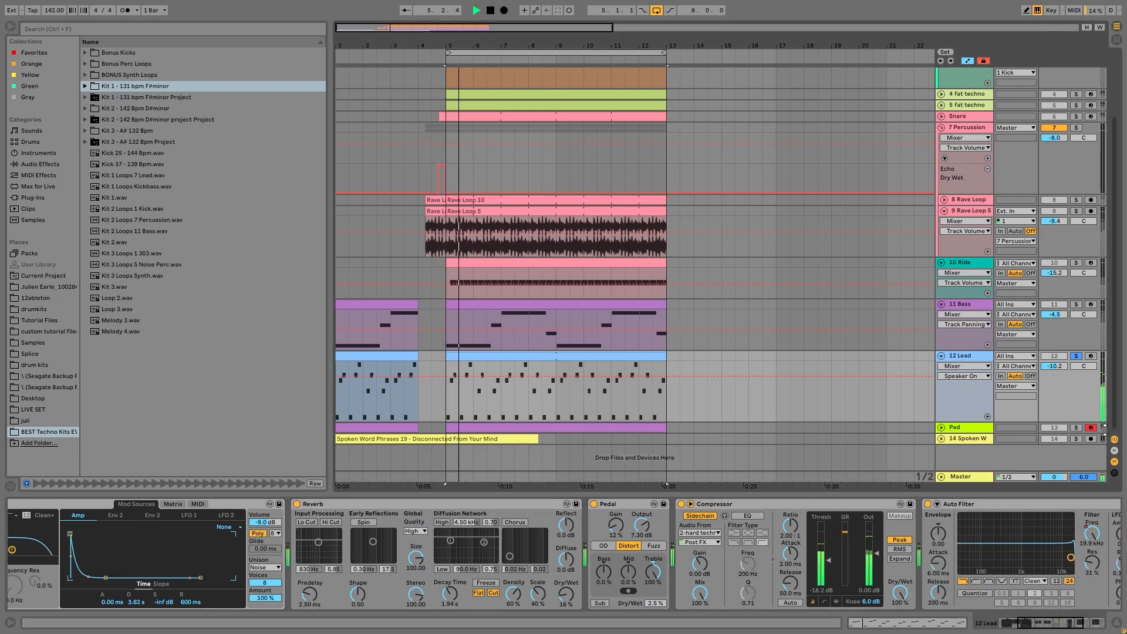
pyautogui.click(1078, 428)
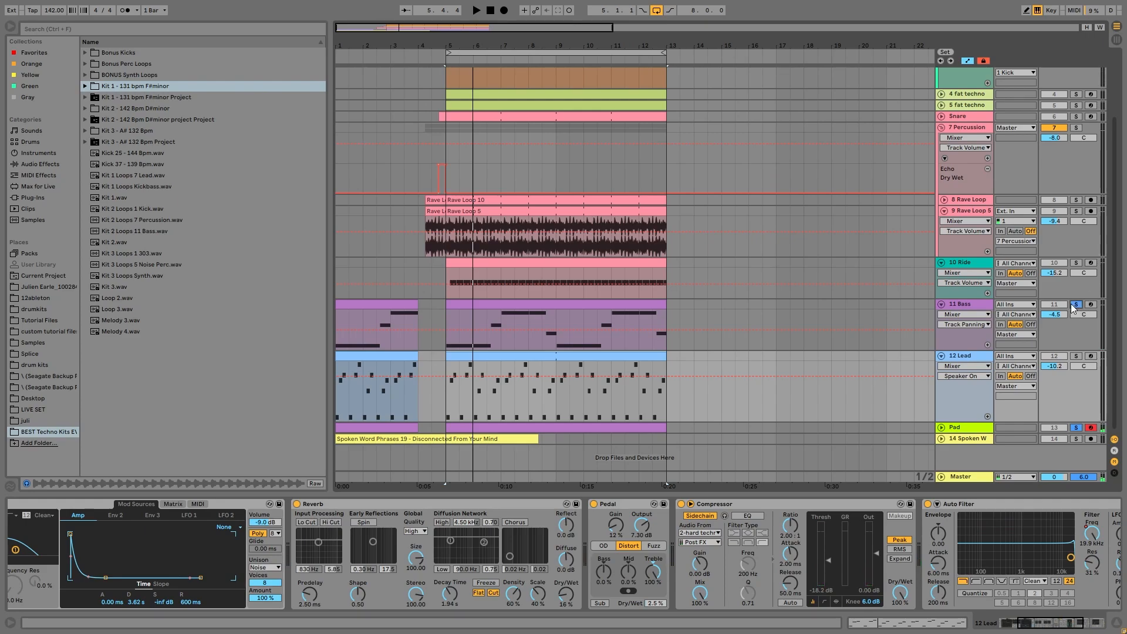
pyautogui.press('space')
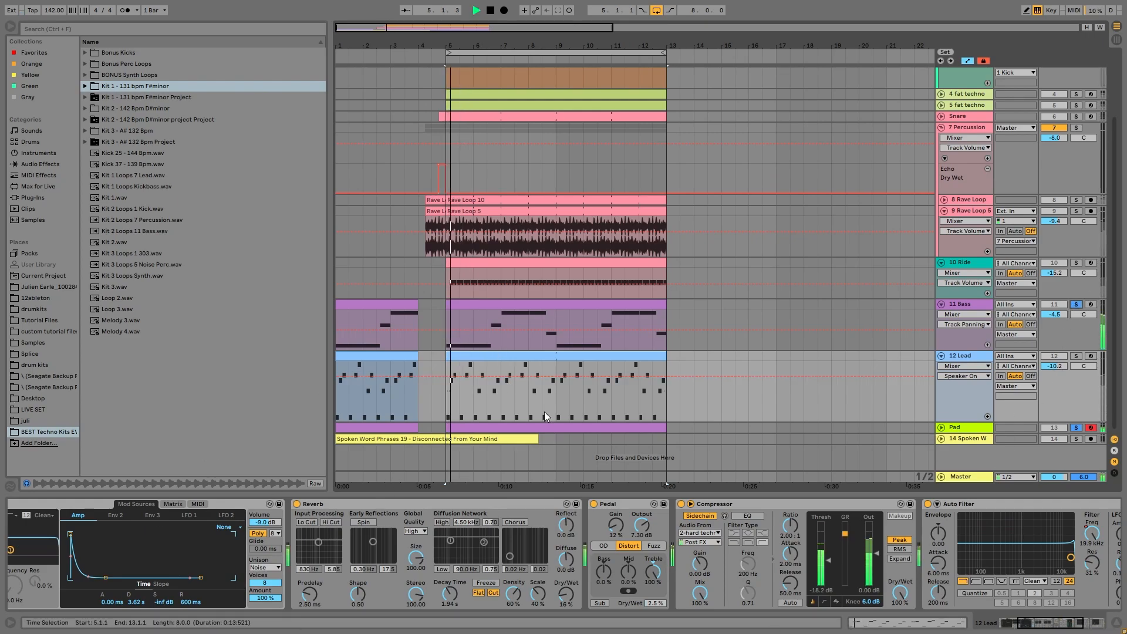
pyautogui.click(990, 427)
# Solo the spoken word track, play its vocal clip from bar 1 with its Echo device shown, and release the solo.
pyautogui.click(1076, 439)
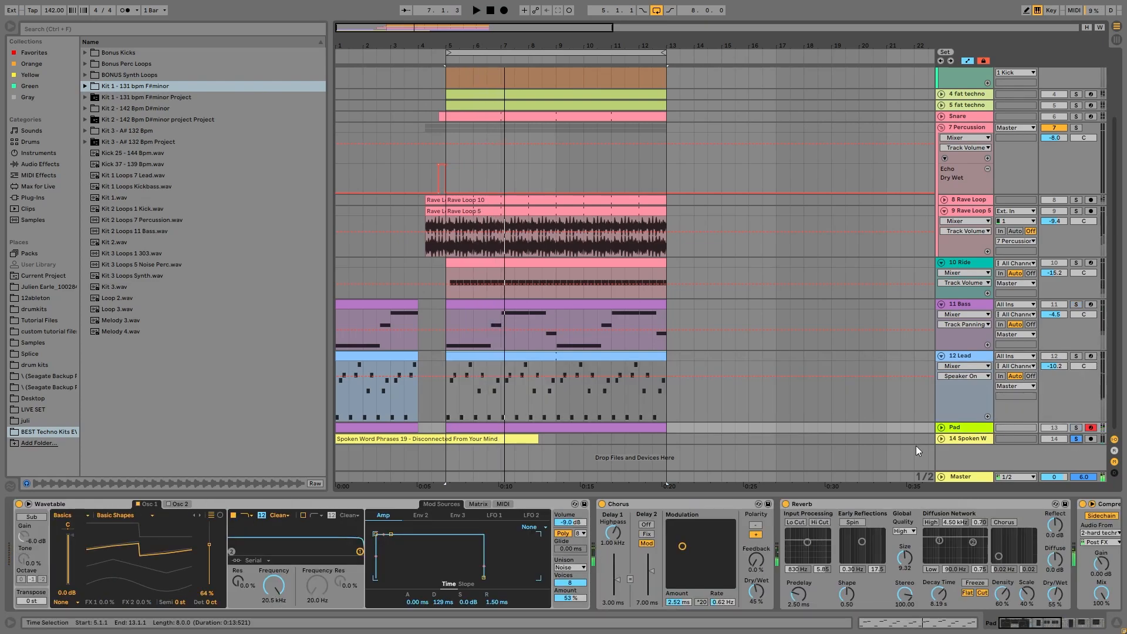
pyautogui.click(363, 438)
pyautogui.press('space')
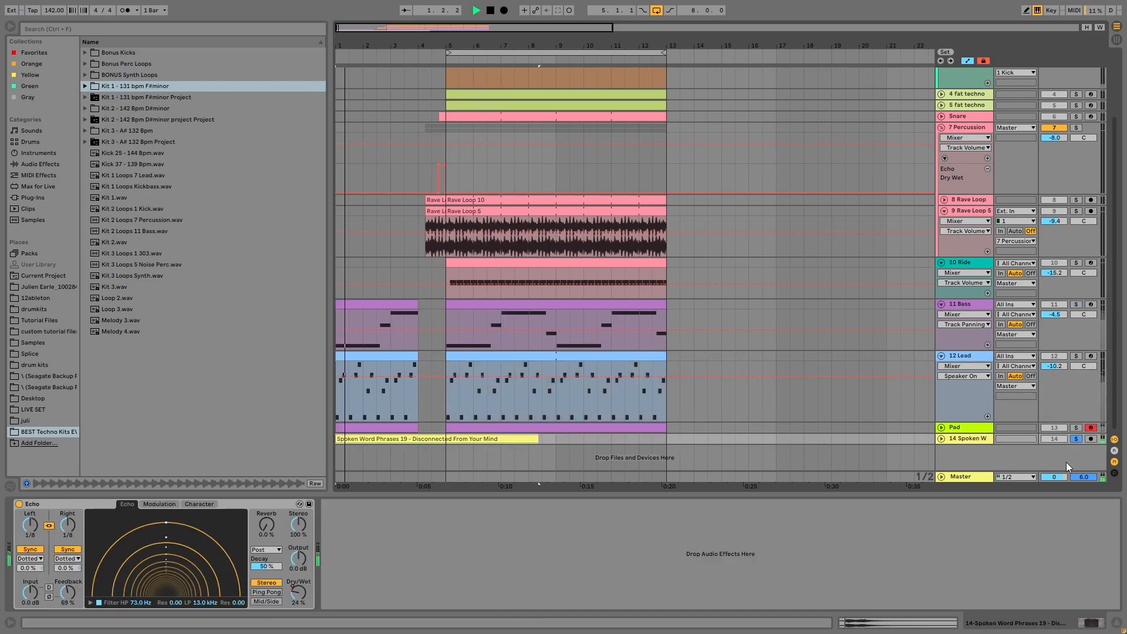
pyautogui.click(1079, 439)
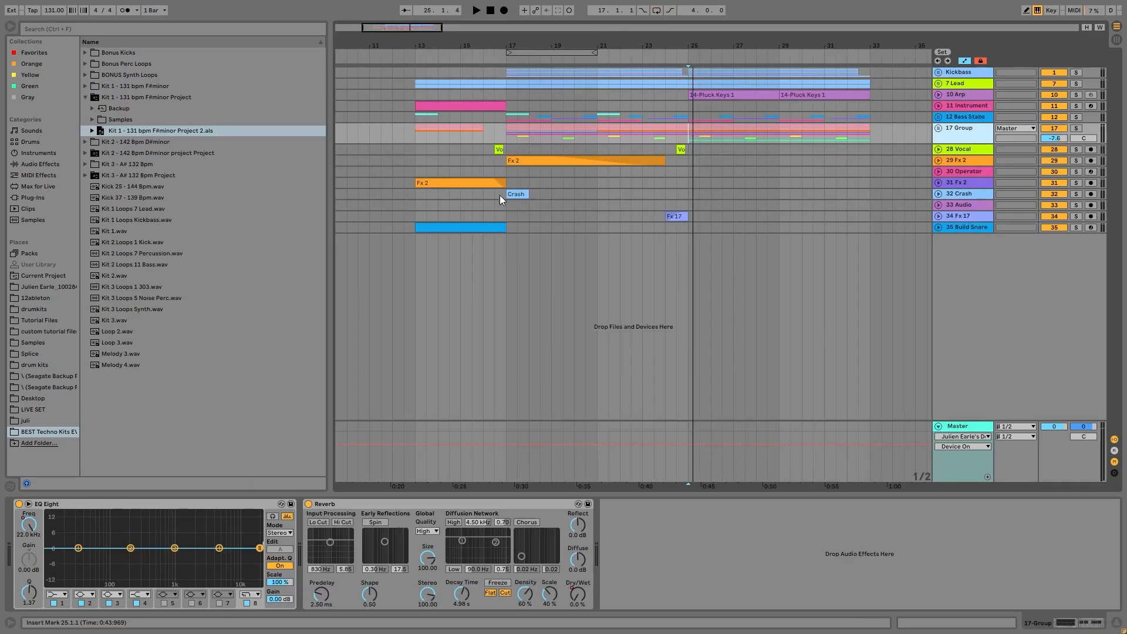
# Play the Kit 1 F#minor arrangement from bar 17 and again from bar 25.
pyautogui.click(494, 133)
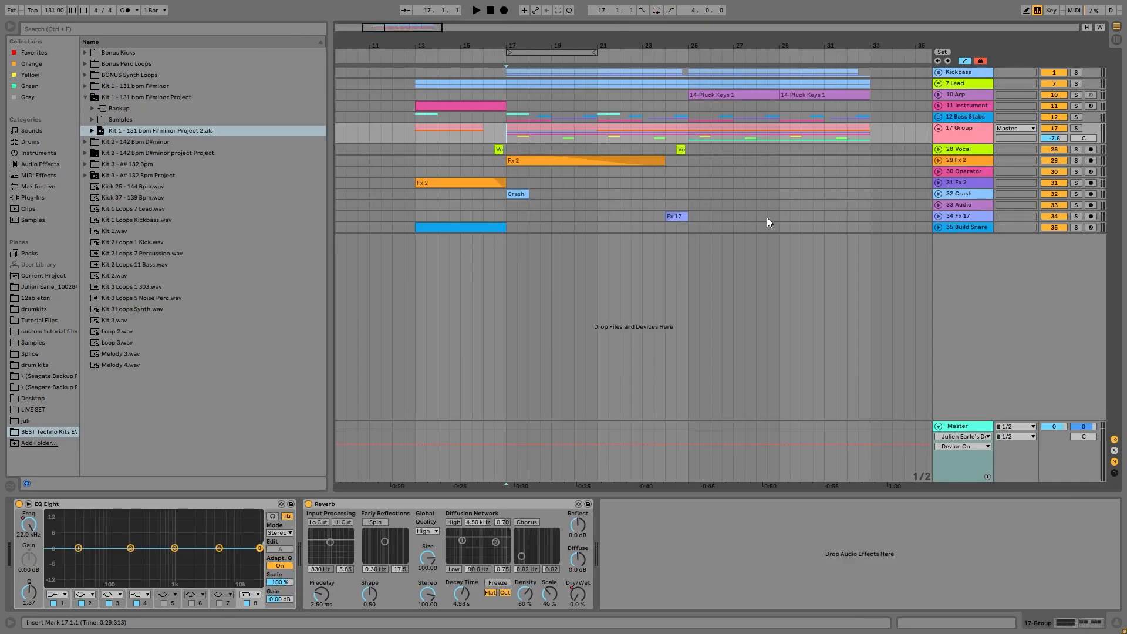
pyautogui.press('space')
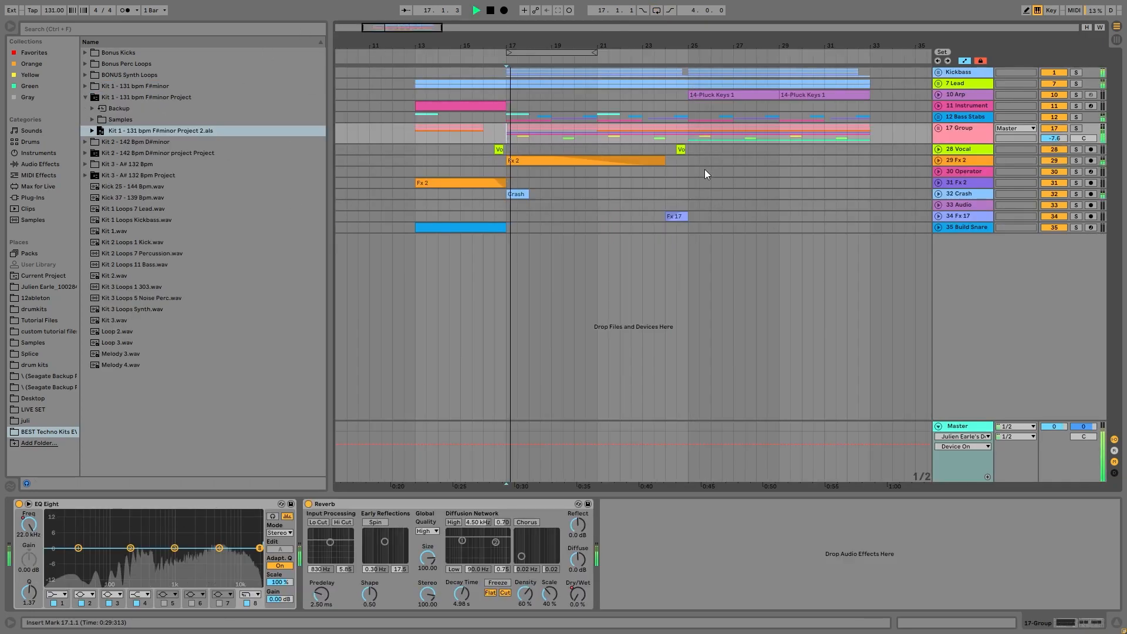
pyautogui.click(688, 133)
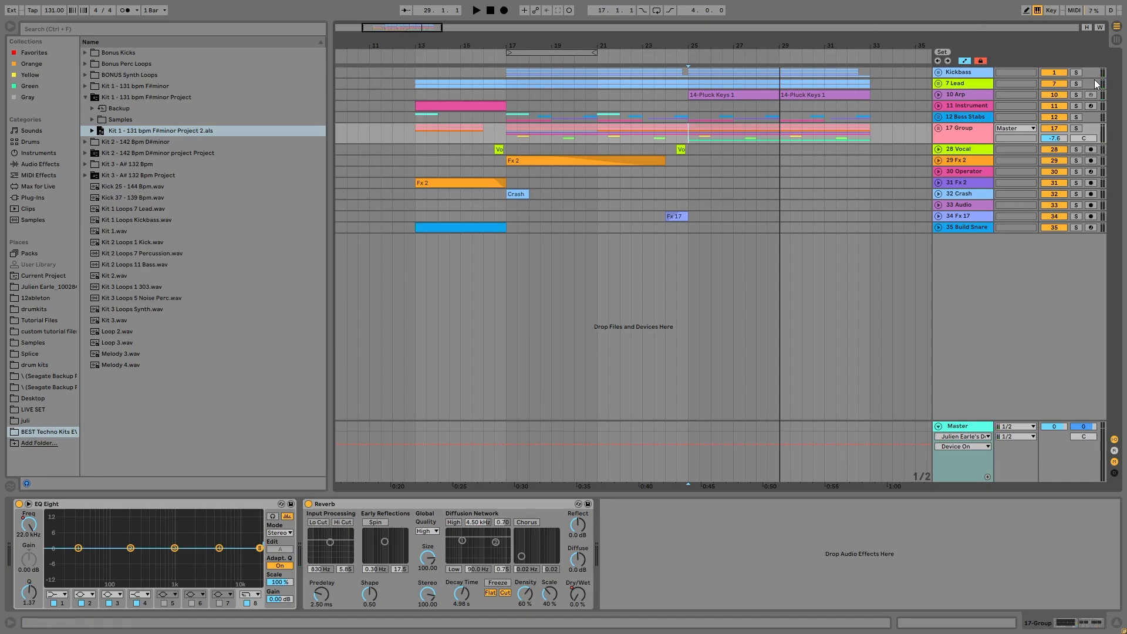
# Solo the Kickbass group together with the 17 Group and play them from bar 25.
pyautogui.click(1076, 129)
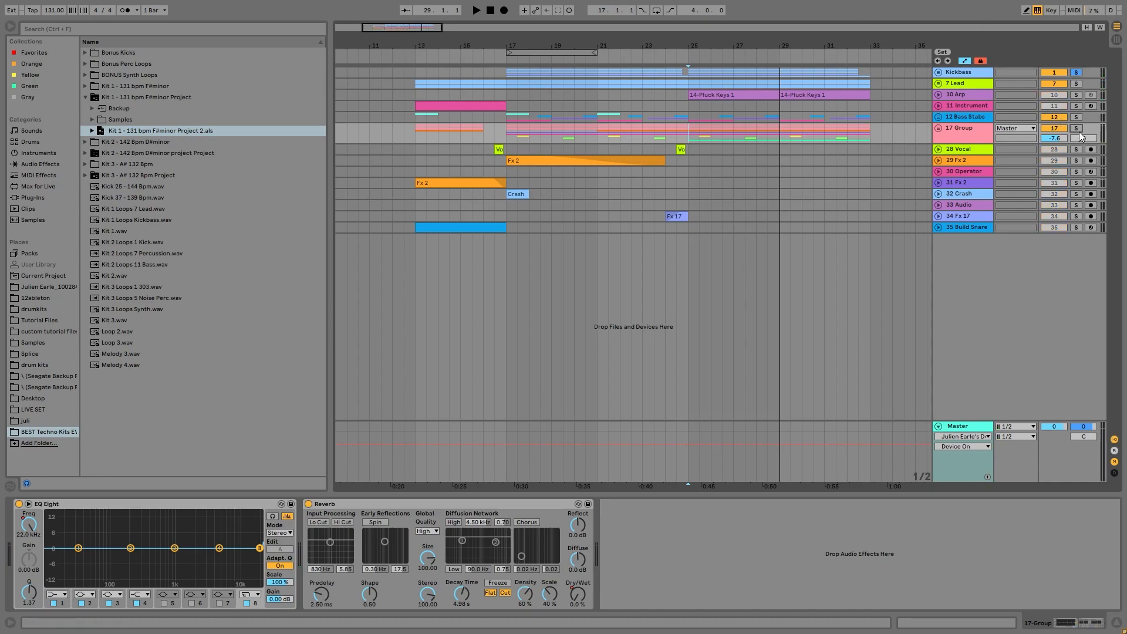
pyautogui.press('space')
pyautogui.click(1076, 72)
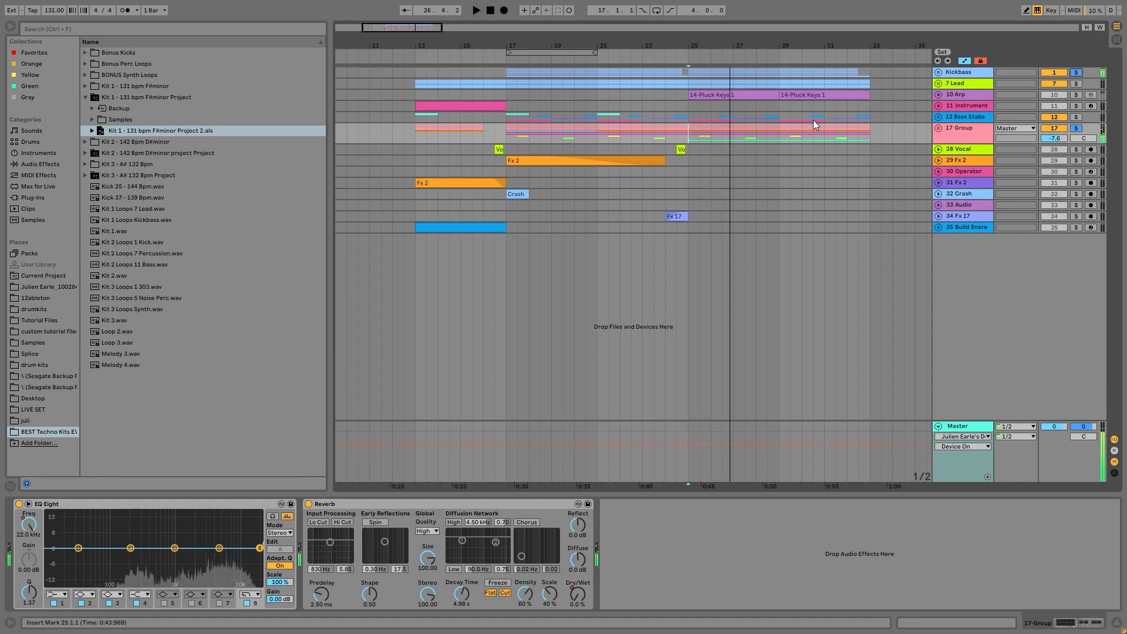
# Expand the soloed Kickbass group, select the Kick clip at bar 17 and play the group from there.
pyautogui.click(938, 73)
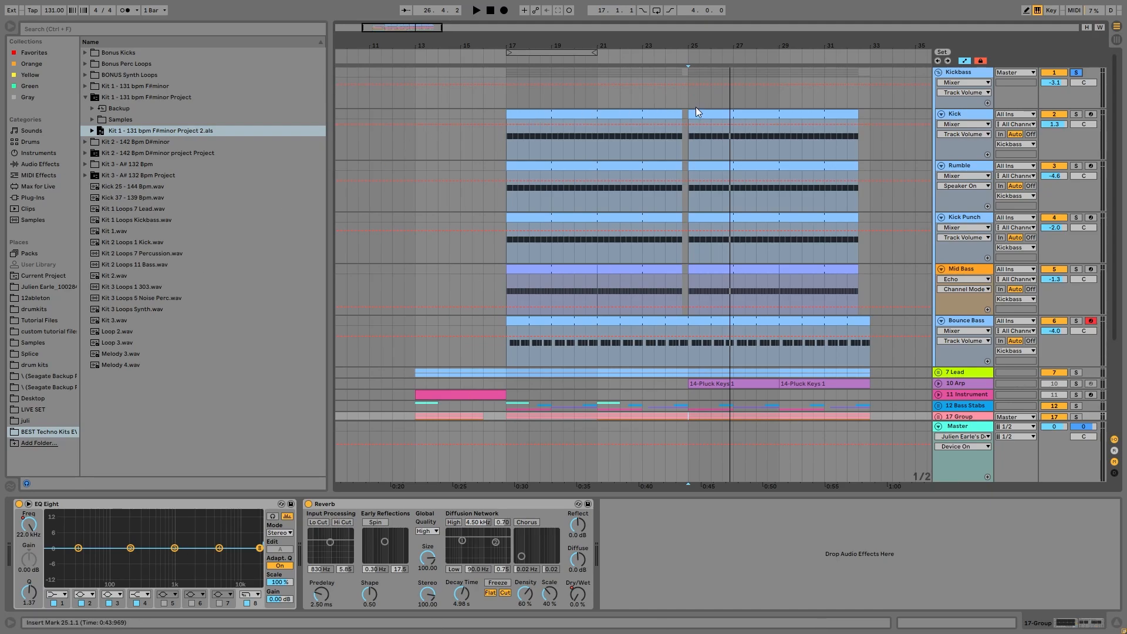
pyautogui.click(615, 114)
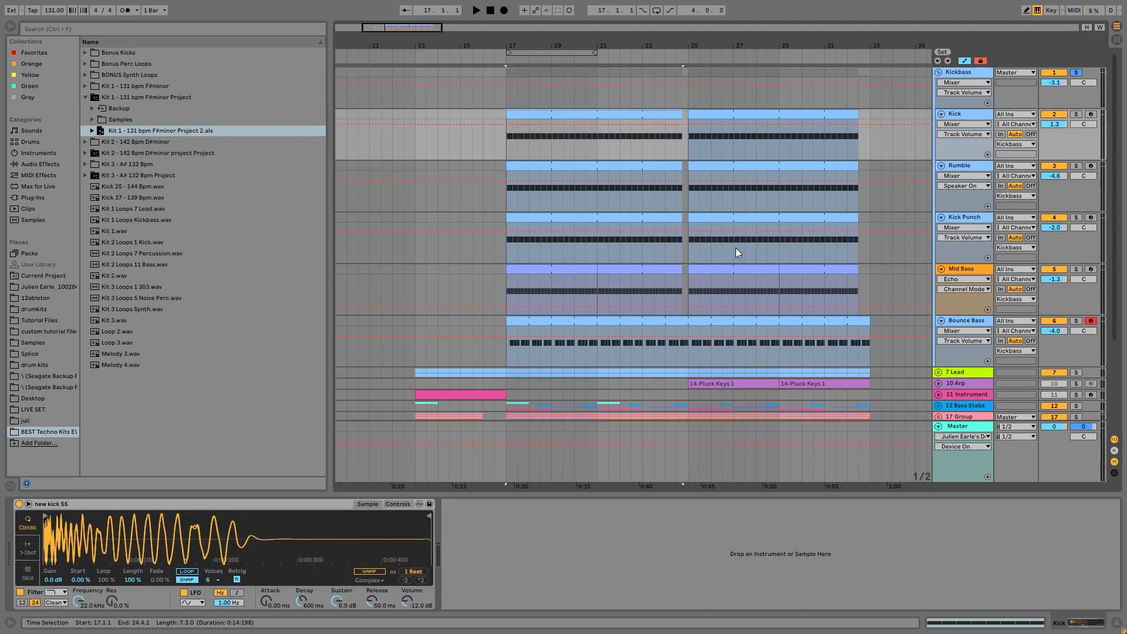
pyautogui.press('space')
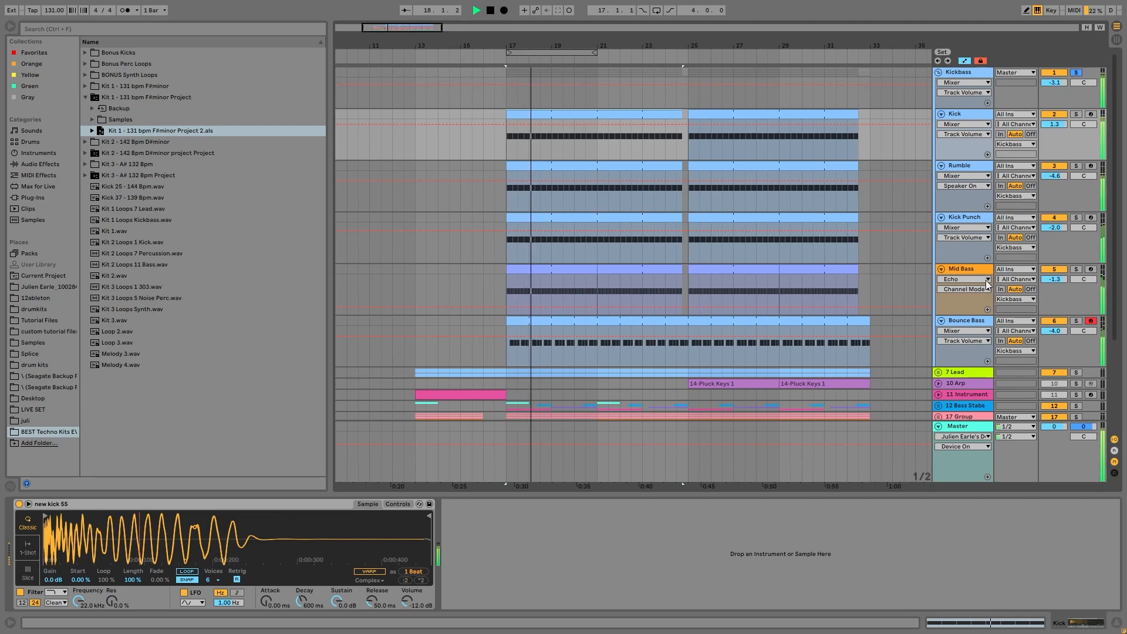
pyautogui.scroll(-3, 985, 280)
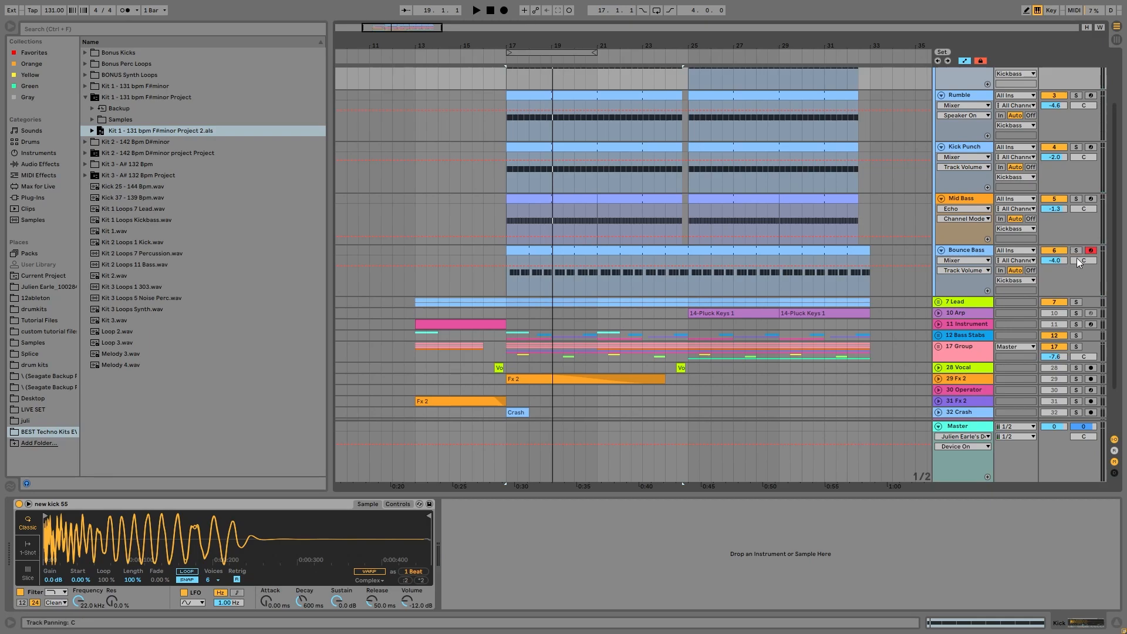
# Play the full mix from bar 17 with the Kickbass out of solo, looking over the group's layers.
pyautogui.press('space')
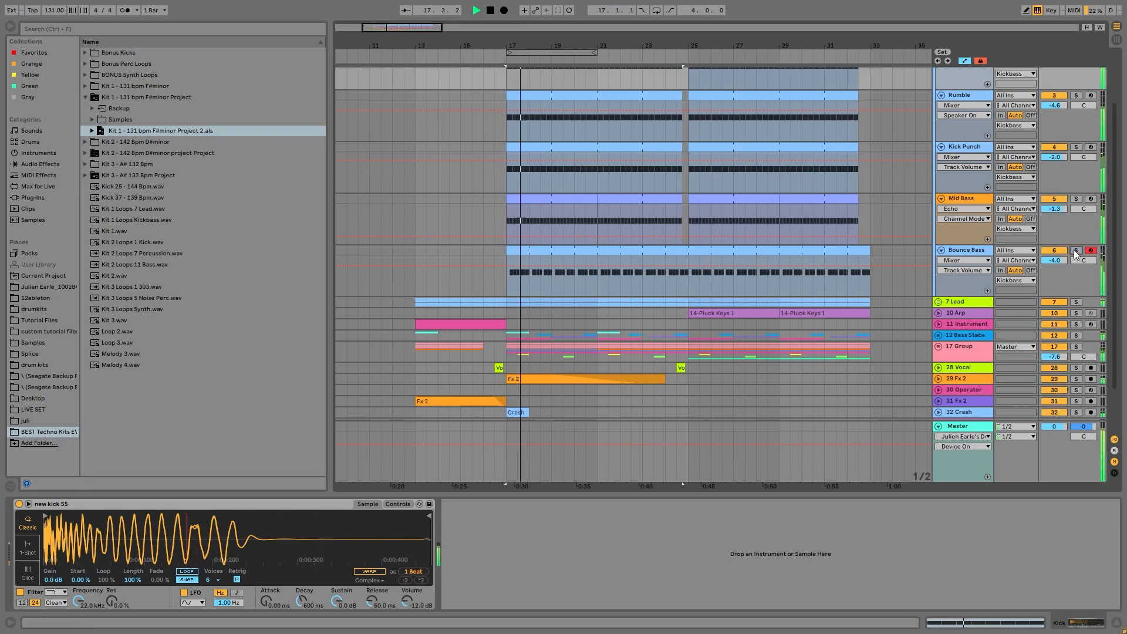
pyautogui.scroll(2, 1069, 241)
pyautogui.scroll(1, 1069, 242)
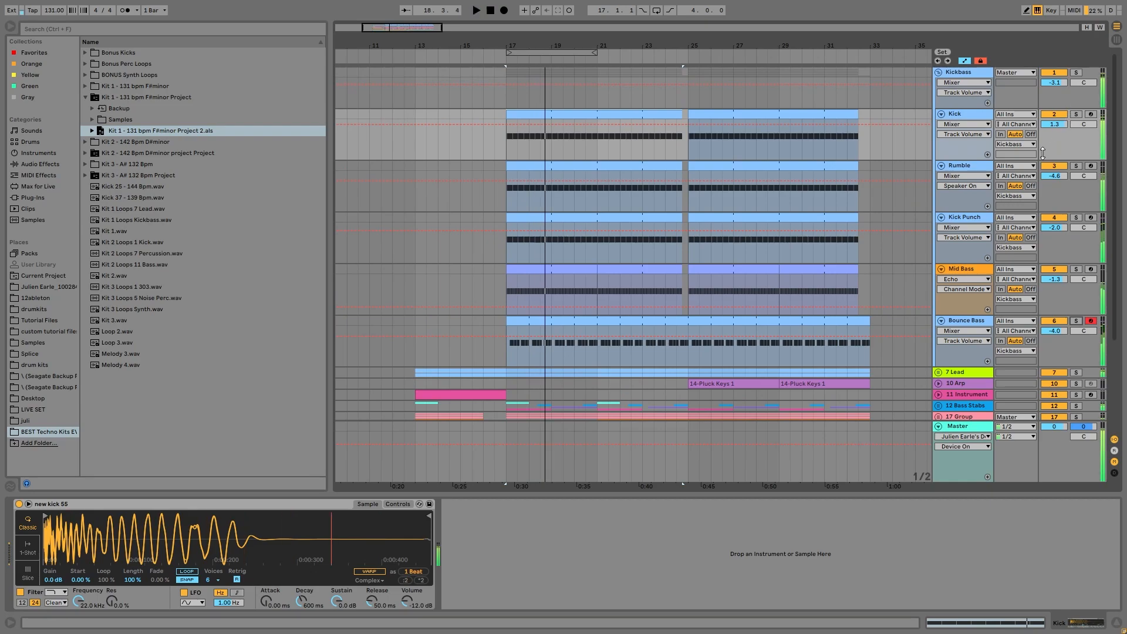
# Compare the mix from bar 17 with the Mid Bass and Bounce Bass tracks deactivated and with both reactivated.
pyautogui.click(1062, 267)
pyautogui.press('space')
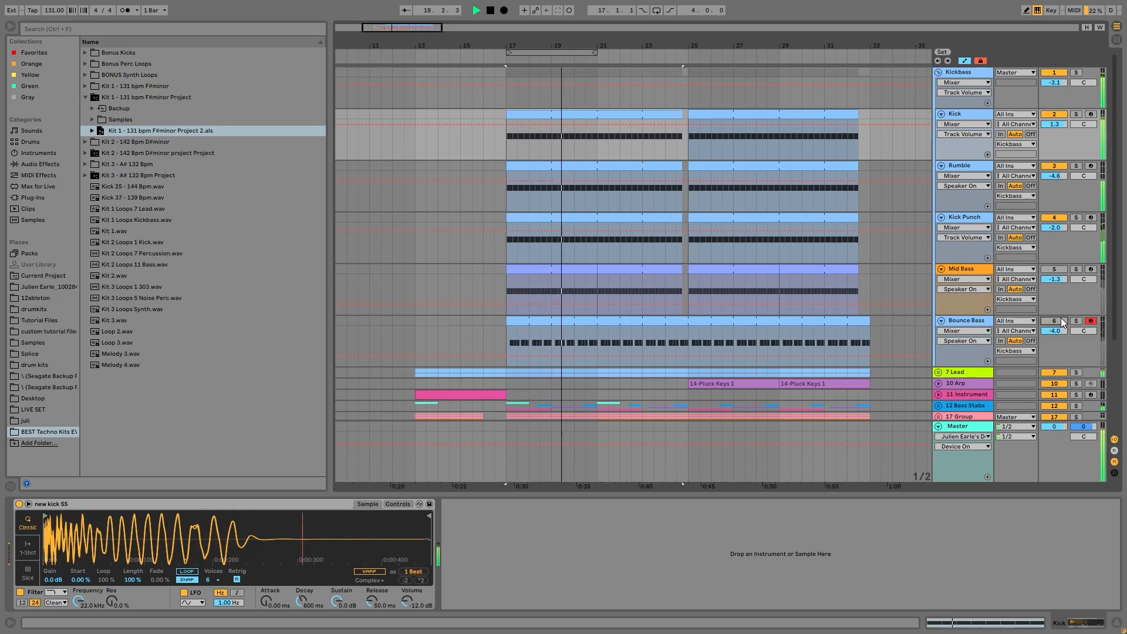
pyautogui.click(1062, 321)
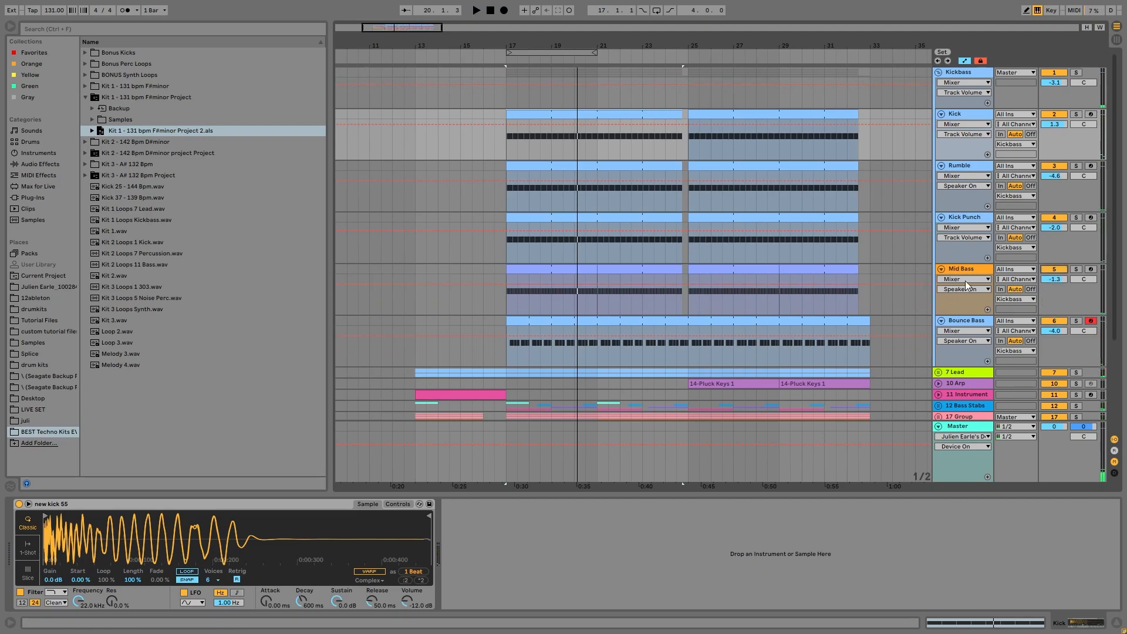
pyautogui.press('space')
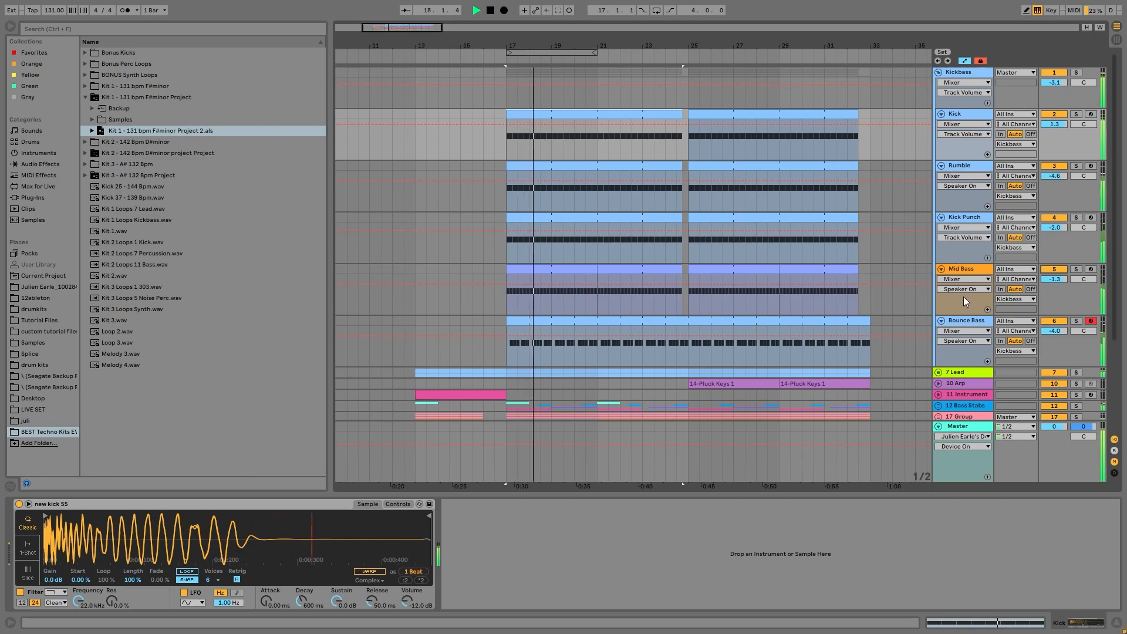
pyautogui.press('space')
# Solo the Kickbass group, narrow the solo to its Kick track and play the kick from bar 17.
pyautogui.click(1076, 74)
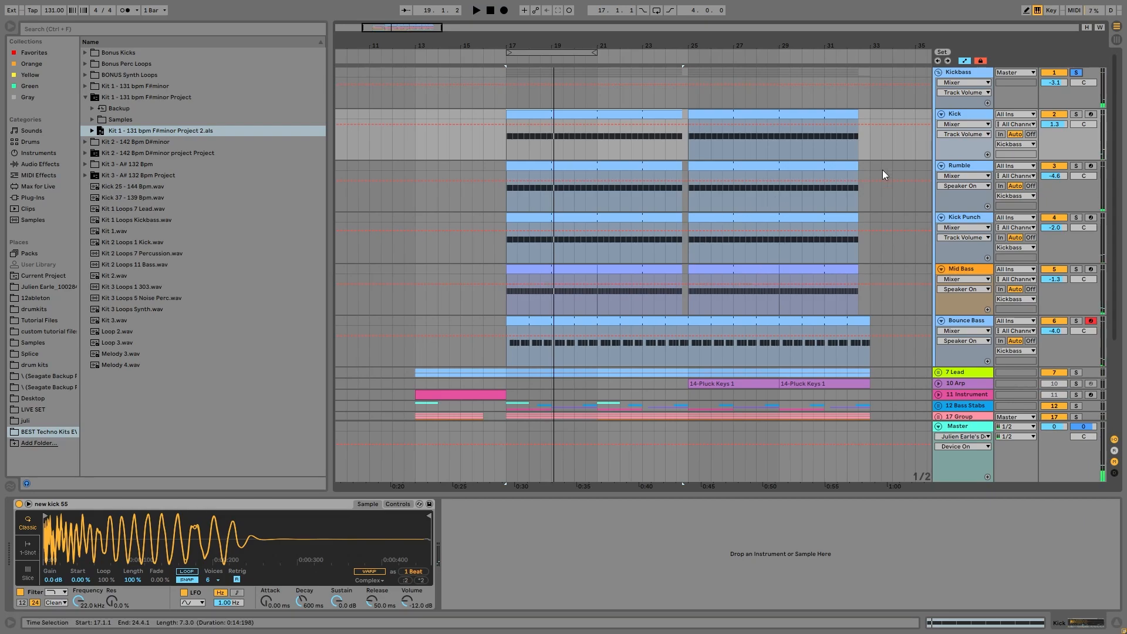
pyautogui.click(1075, 114)
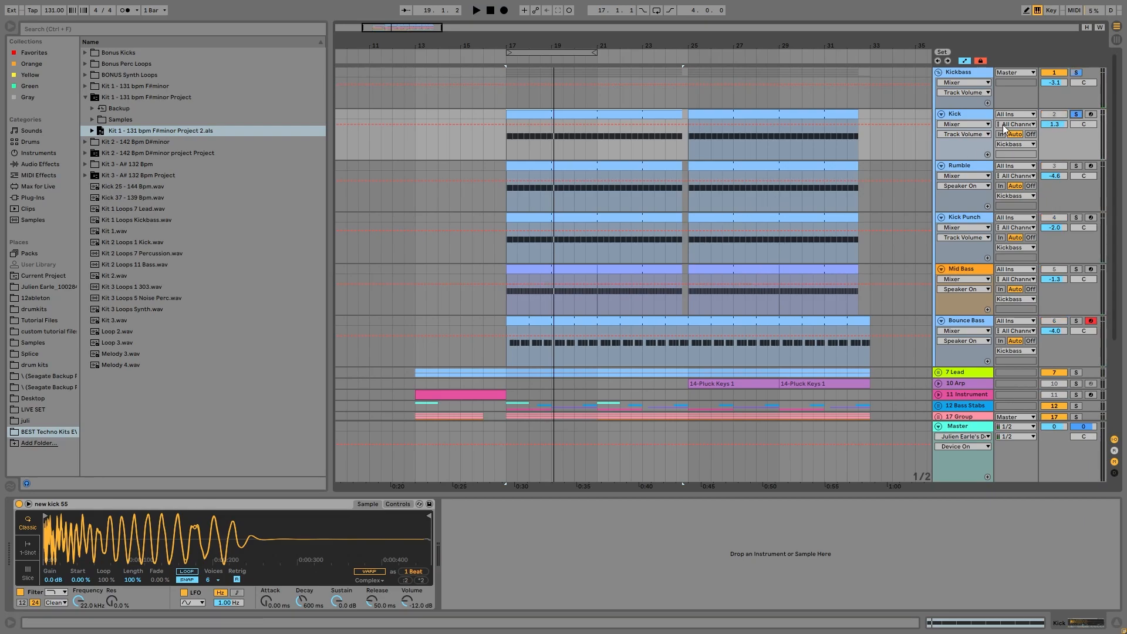
pyautogui.click(989, 119)
pyautogui.press('space')
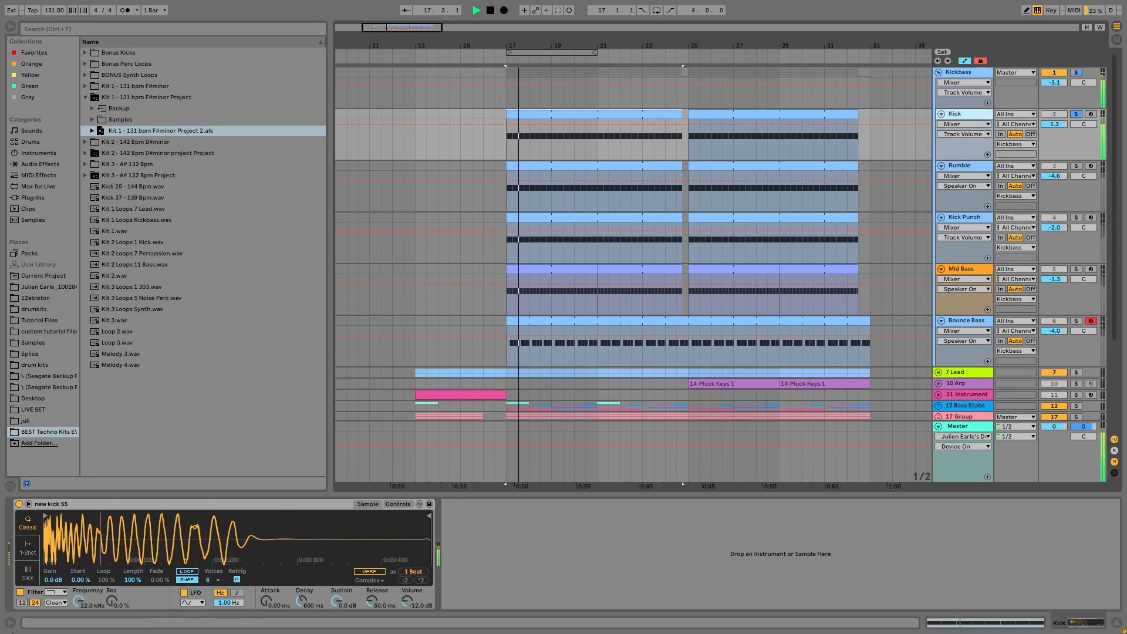
pyautogui.press('space')
pyautogui.press('space')
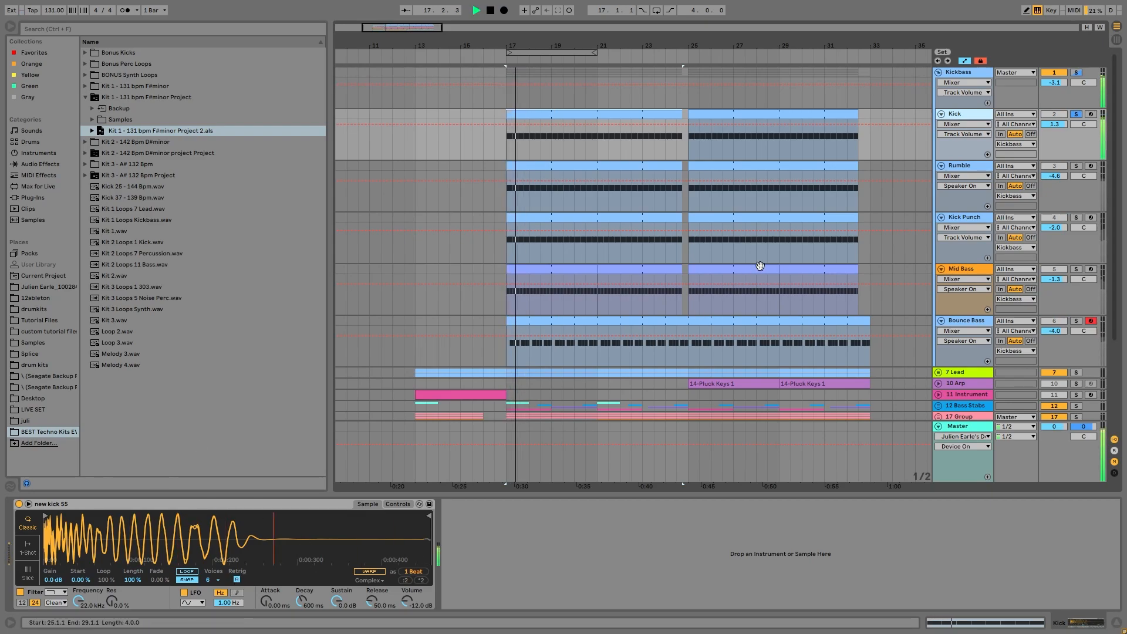
# Solo the Rumble track and show its device chain from the Arpeggiator and kick sample through Reverb and Amp to the Auto Filter.
pyautogui.click(1076, 166)
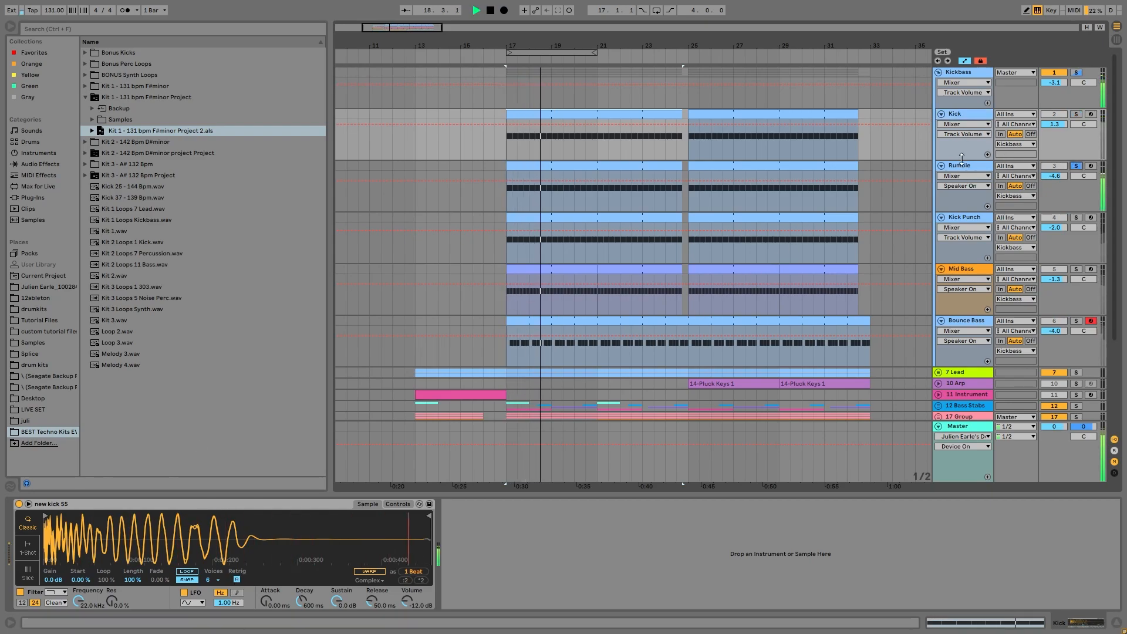
pyautogui.click(978, 167)
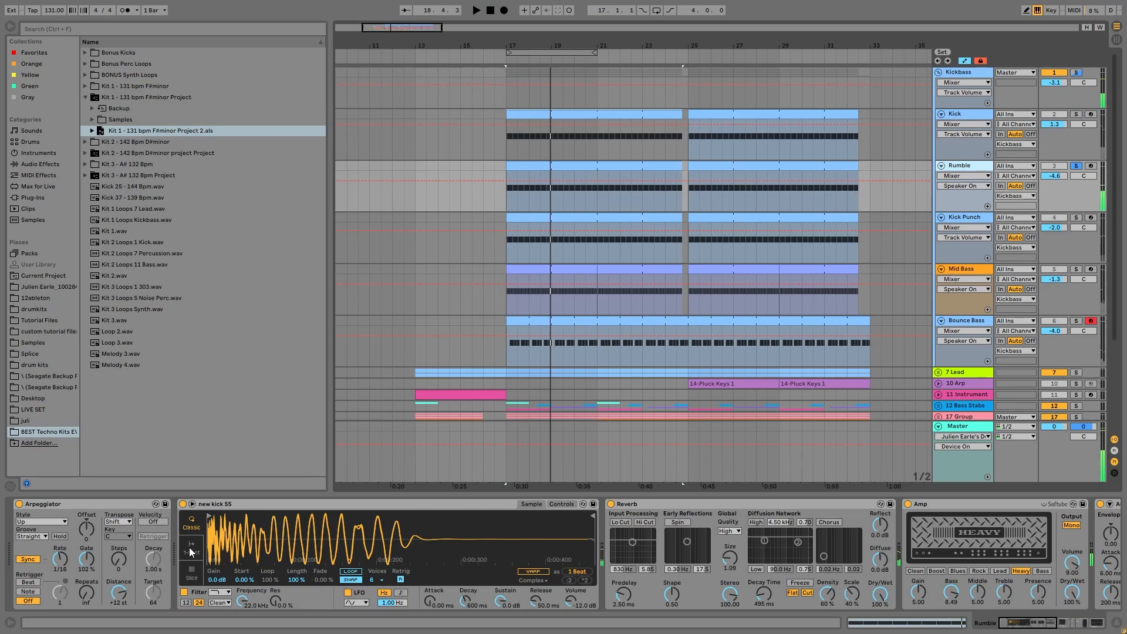
pyautogui.hscroll(3, 191, 551)
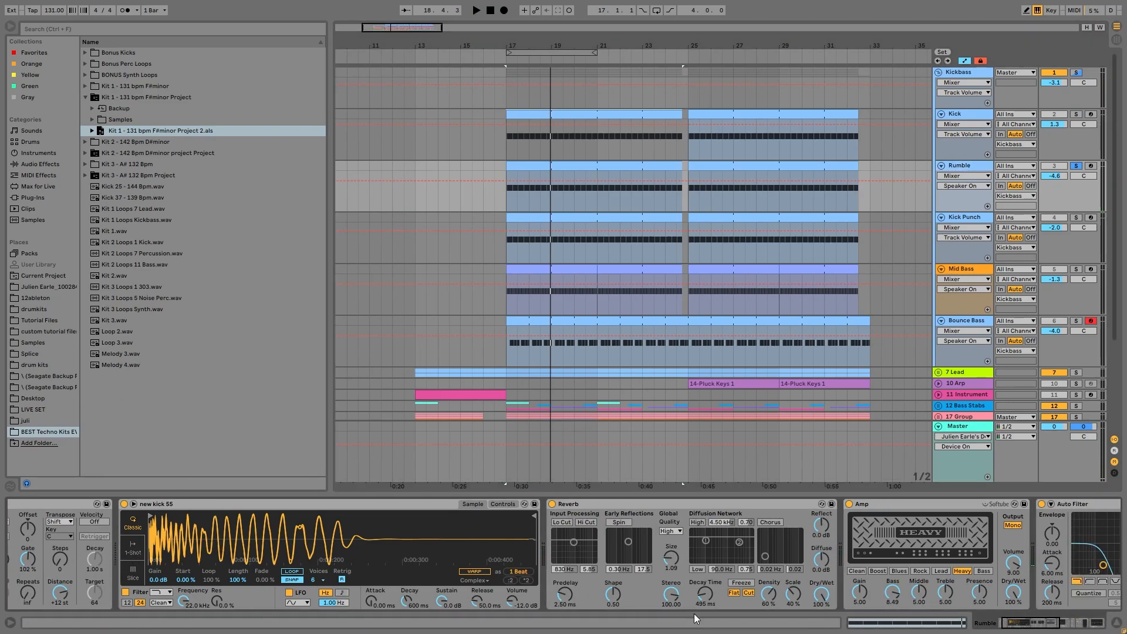
# Play the soloed Rumble from bar 17 while showing the rest of its device chain through Auto Filter, Utility and Compressor.
pyautogui.hscroll(10, 575, 569)
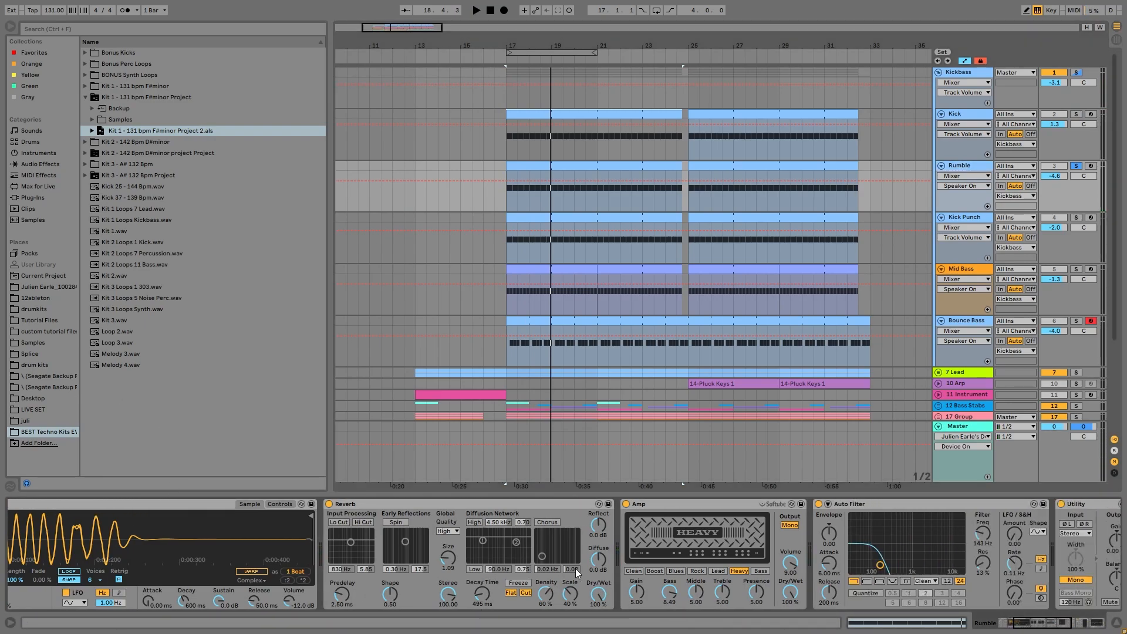
pyautogui.press('space')
pyautogui.hscroll(4, 826, 548)
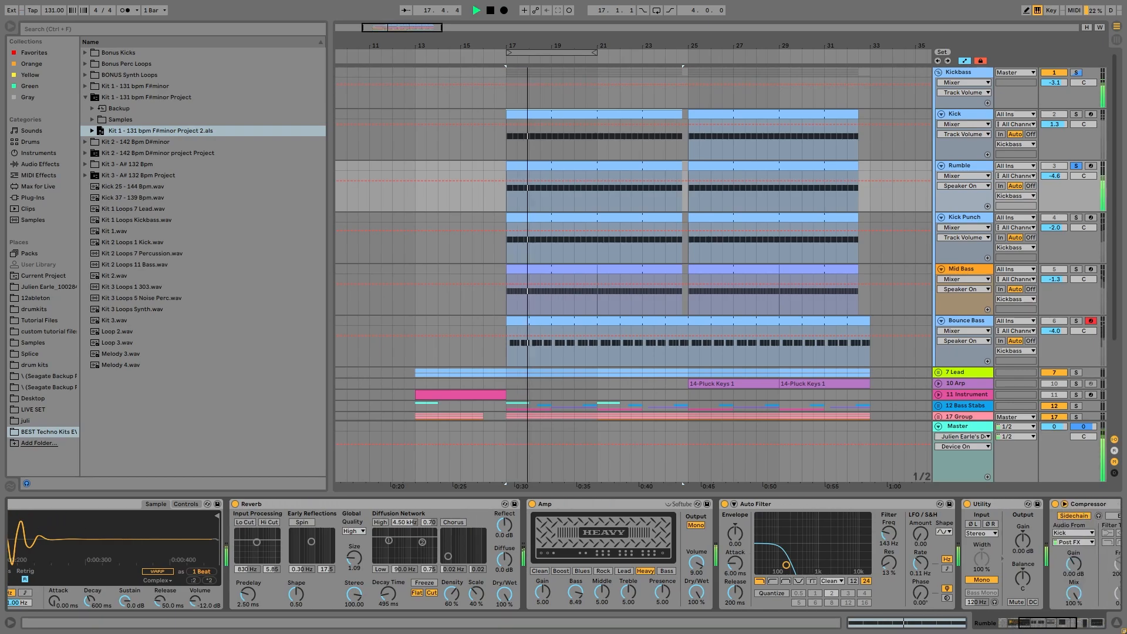
# Solo the Kick Punch track, zoom into the start of its kick sample and play it from bar 17.
pyautogui.click(966, 217)
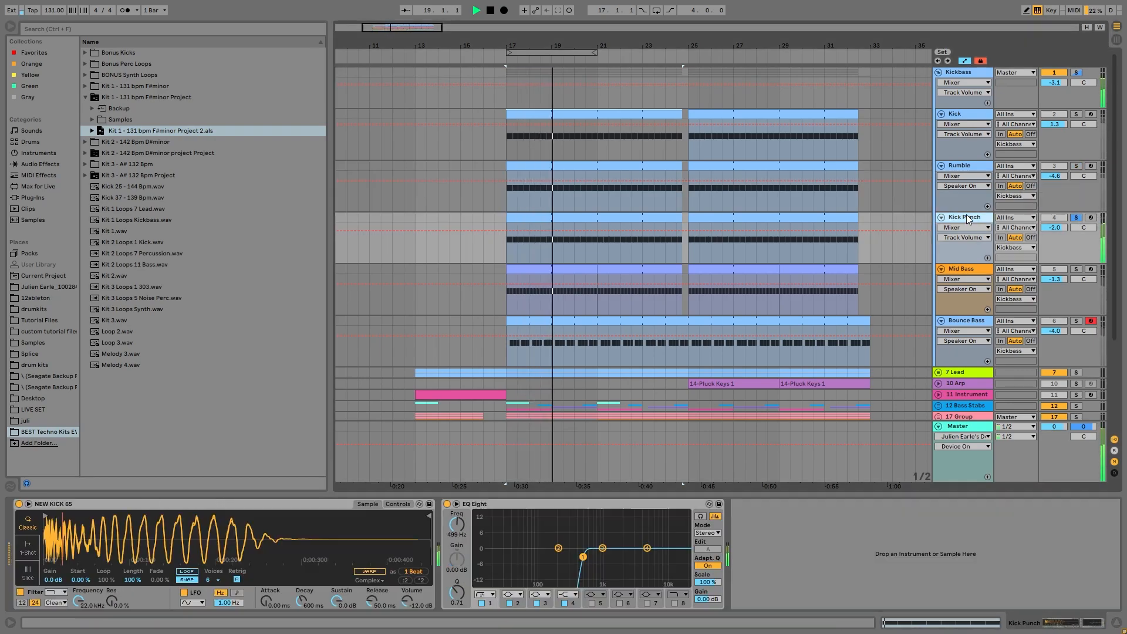
pyautogui.press('space')
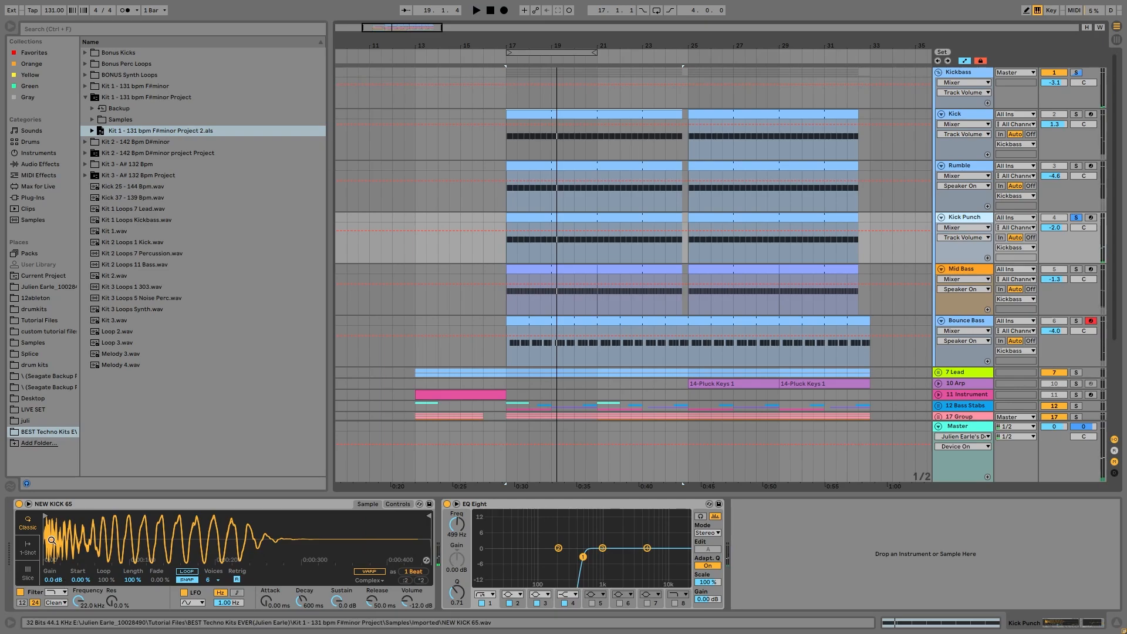
pyautogui.moveTo(53, 540); pyautogui.dragTo(53, 587)
pyautogui.press('space')
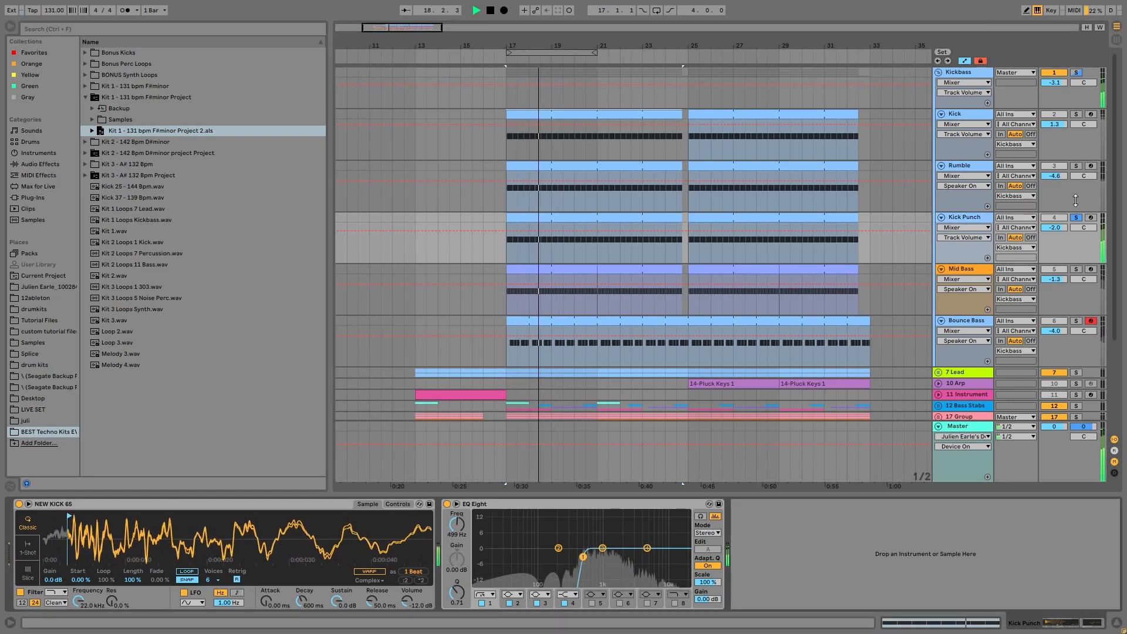
# Add the Kick and Rumble tracks to the Kick Punch solo and play the three layers together from bar 17.
pyautogui.keyDown('ctrl'); pyautogui.click(1076, 115); pyautogui.keyUp('ctrl')
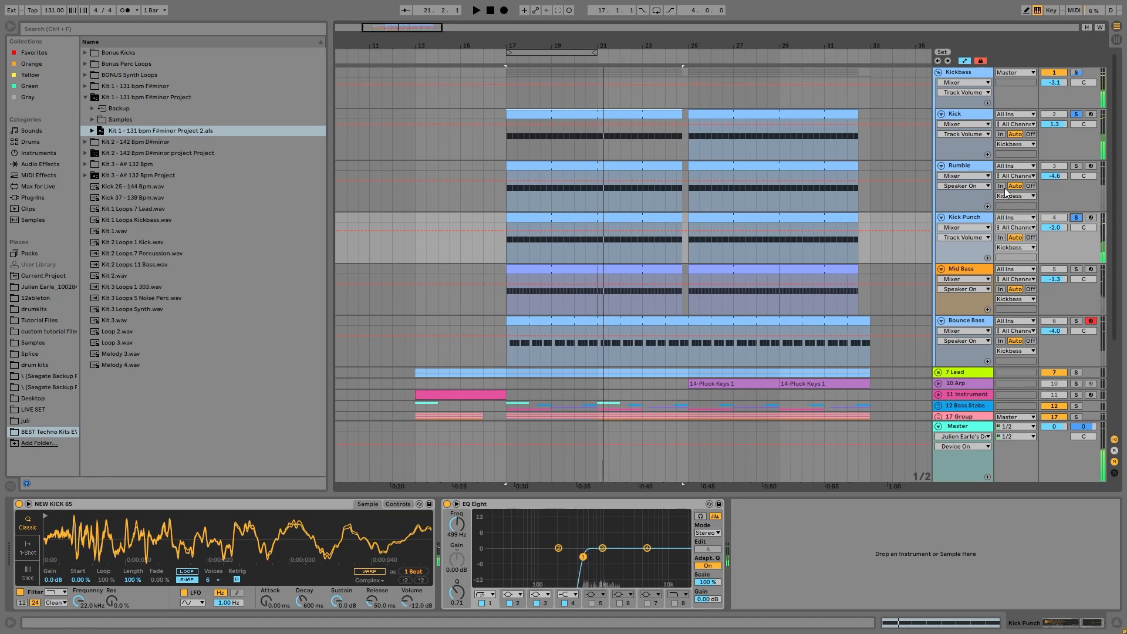
pyautogui.keyDown('ctrl'); pyautogui.click(1076, 167); pyautogui.keyUp('ctrl')
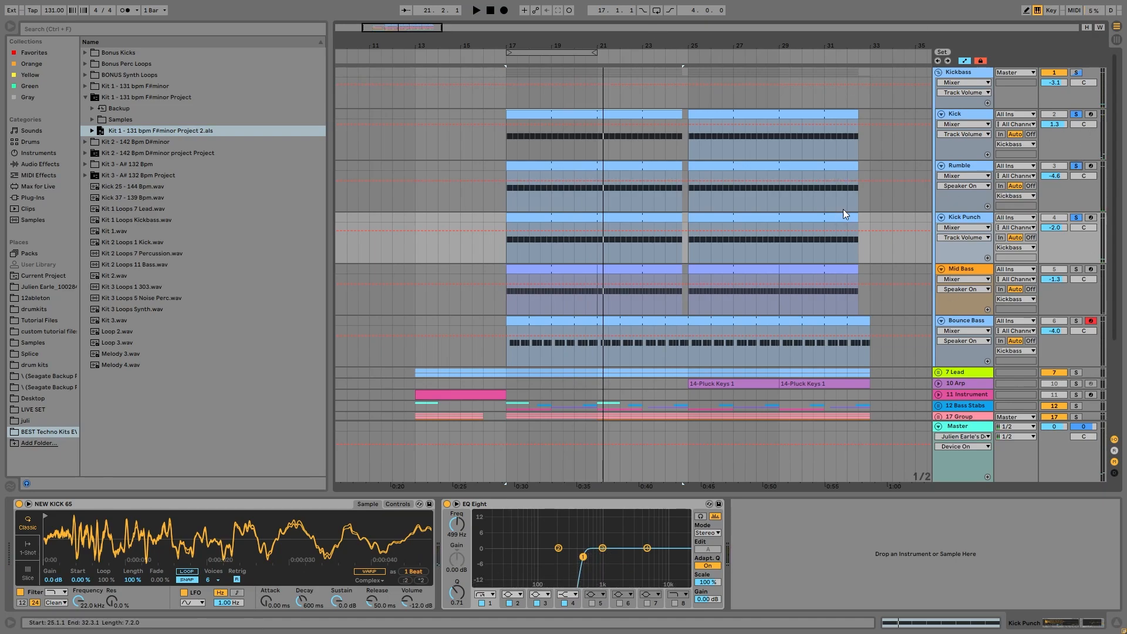
pyautogui.press('space')
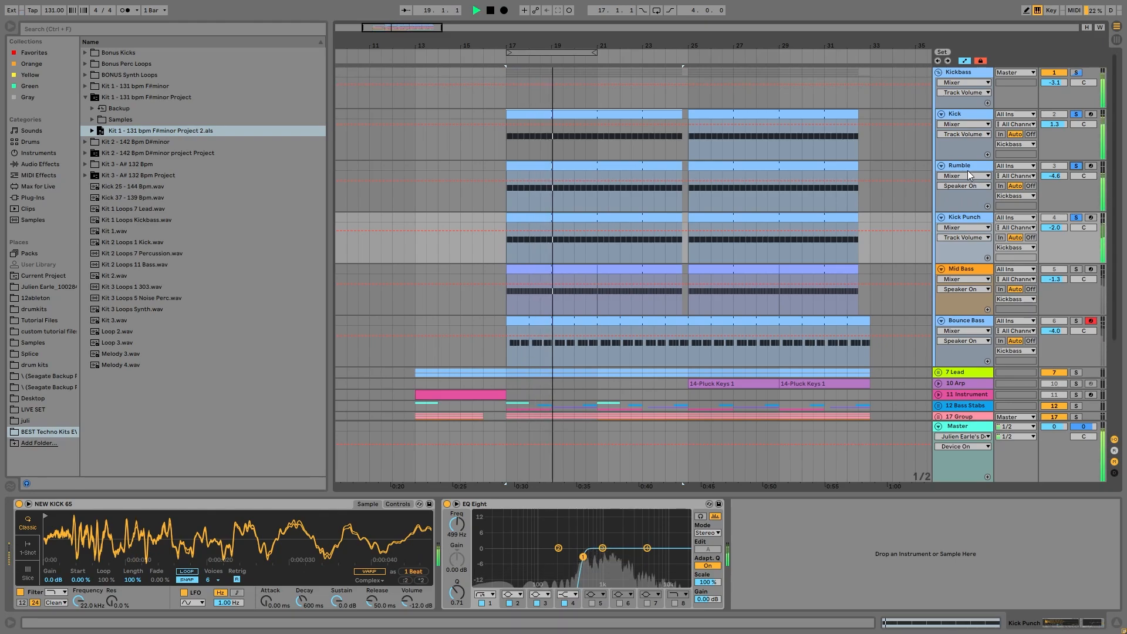
pyautogui.press('space')
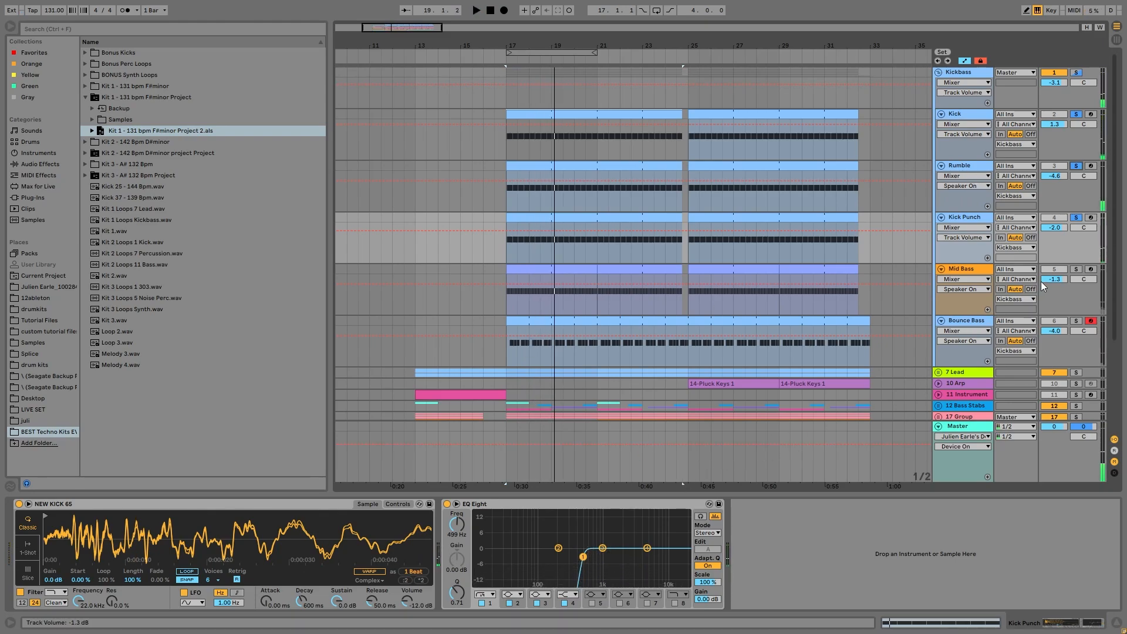
# Solo the Mid Bass track, play it from bar 17 and show its device chain.
pyautogui.click(1077, 271)
pyautogui.press('space')
pyautogui.click(975, 272)
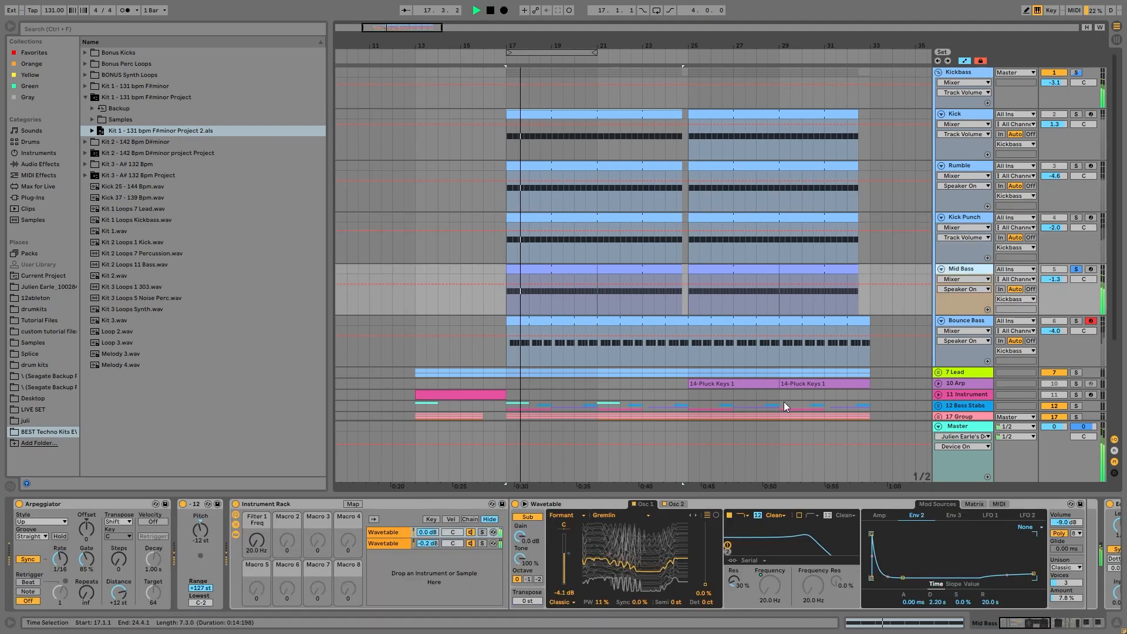
pyautogui.press('space')
# Show the MIDI modulation settings of both Wavetable chains in the Mid Bass Instrument Rack.
pyautogui.click(492, 557)
pyautogui.scroll(-3, 493, 558)
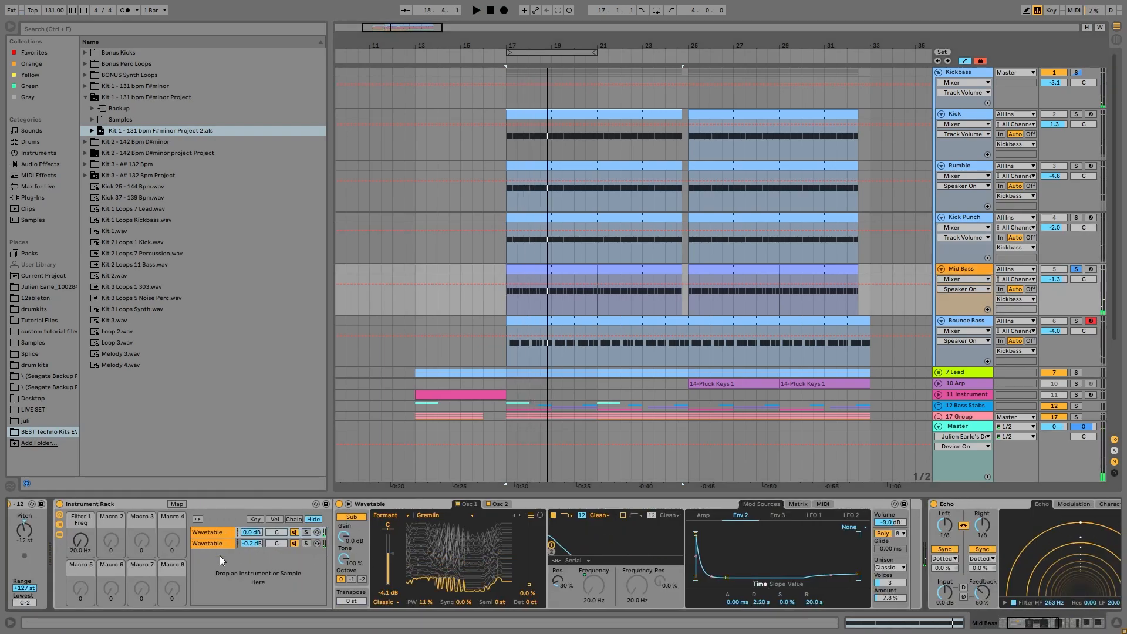
pyautogui.click(206, 545)
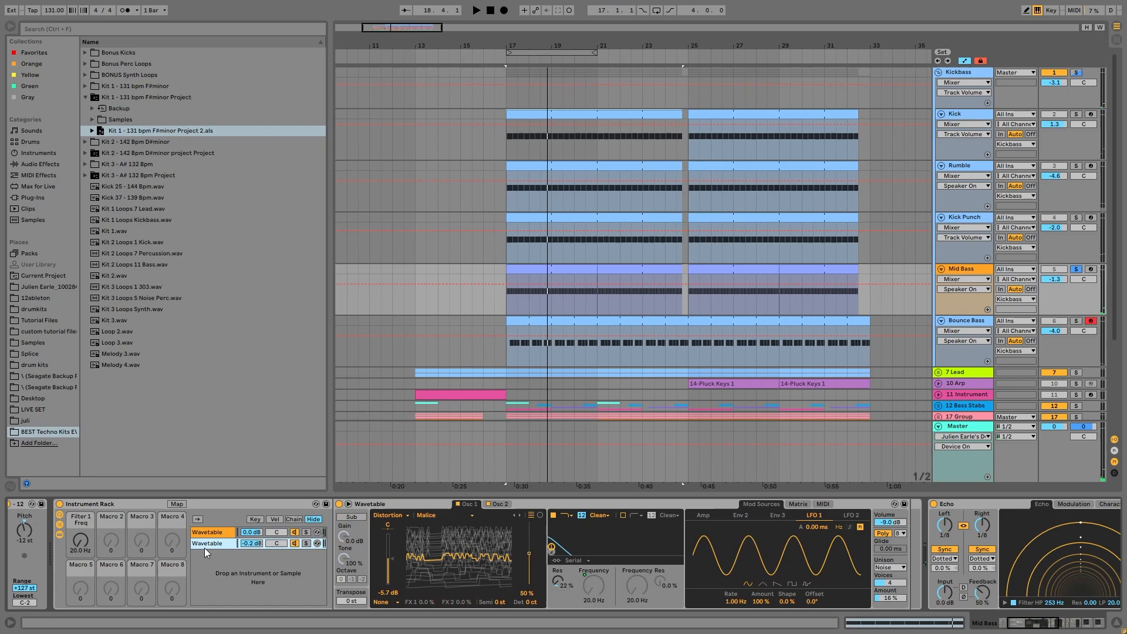
pyautogui.click(816, 505)
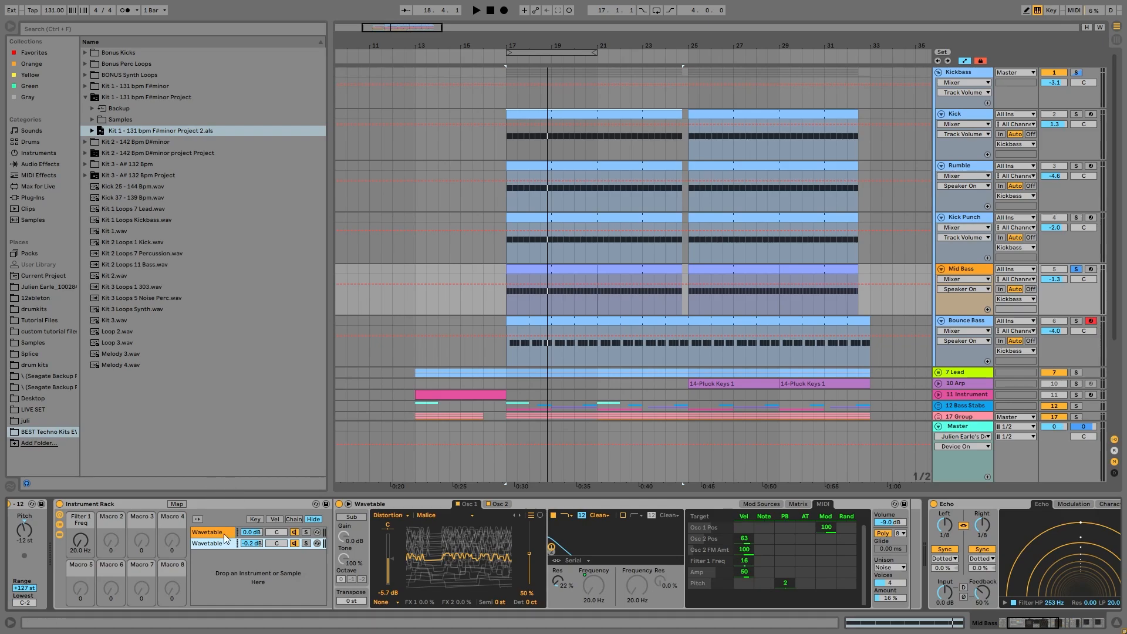
pyautogui.click(225, 535)
pyautogui.click(825, 504)
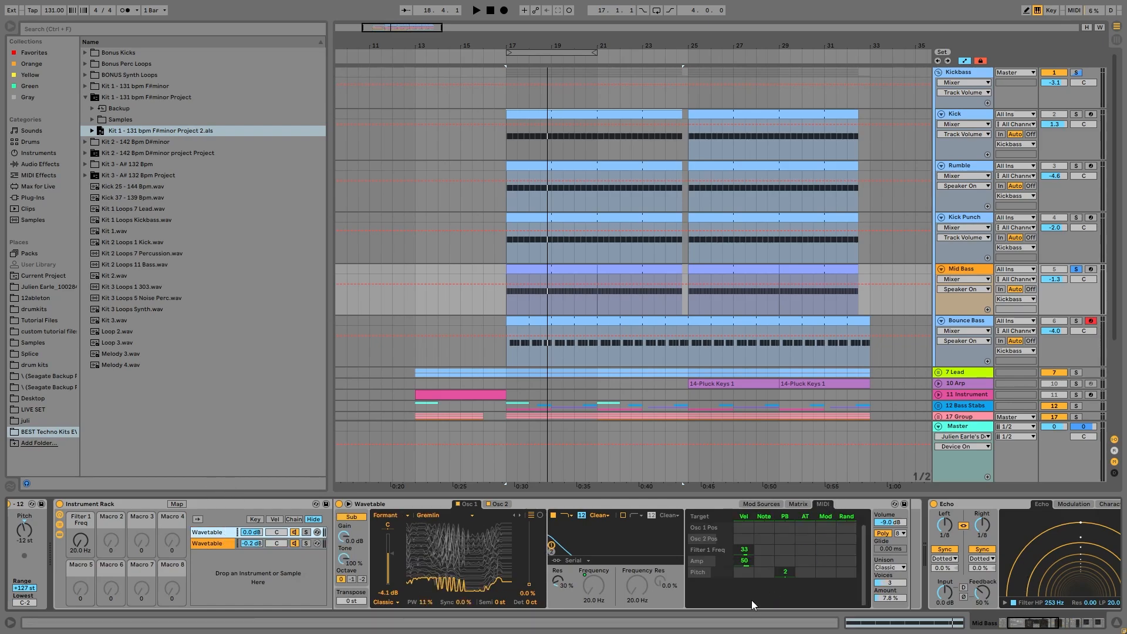
# Open the Mid Bass MIDI clip to view its notes and velocities during playback, then return to the device chain.
pyautogui.doubleClick(587, 272)
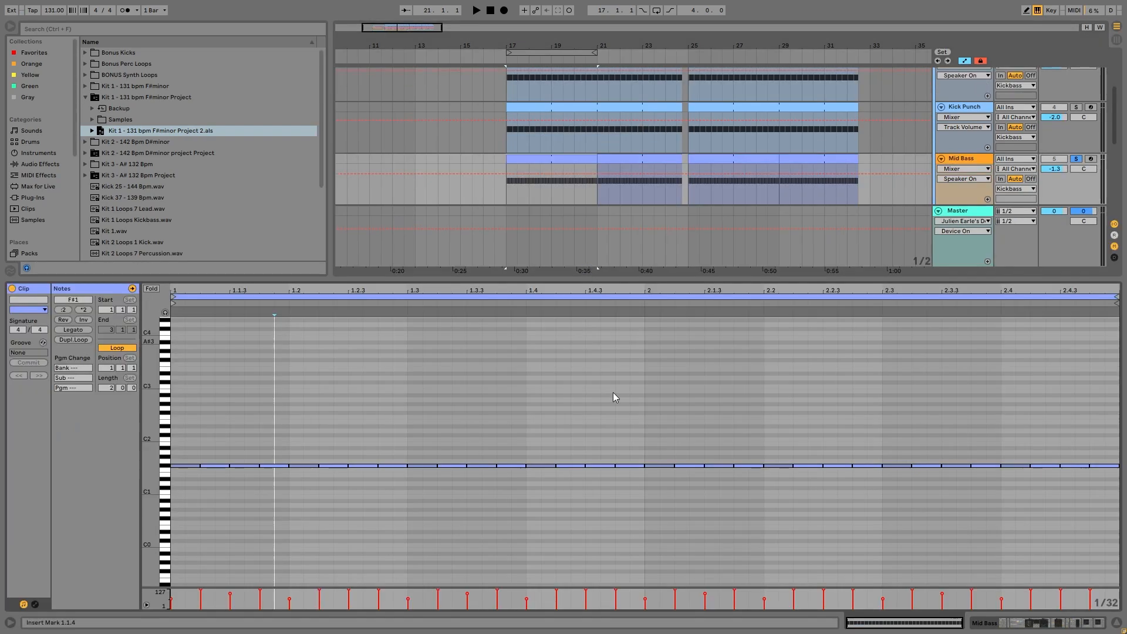
pyautogui.press('space')
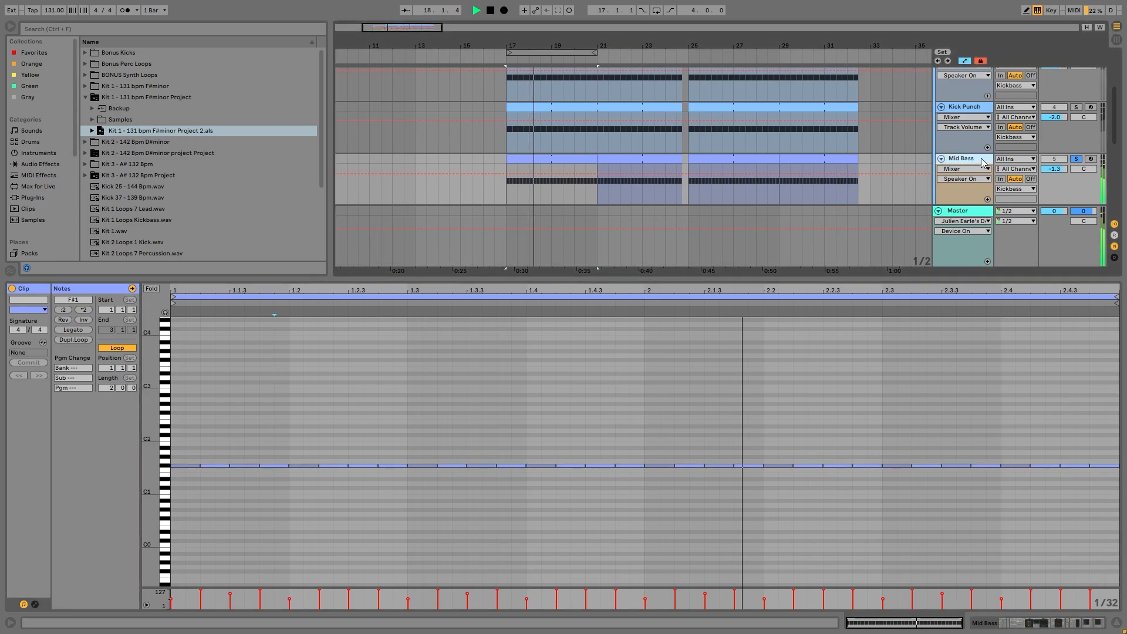
pyautogui.hotkey('shift', 'Tab')
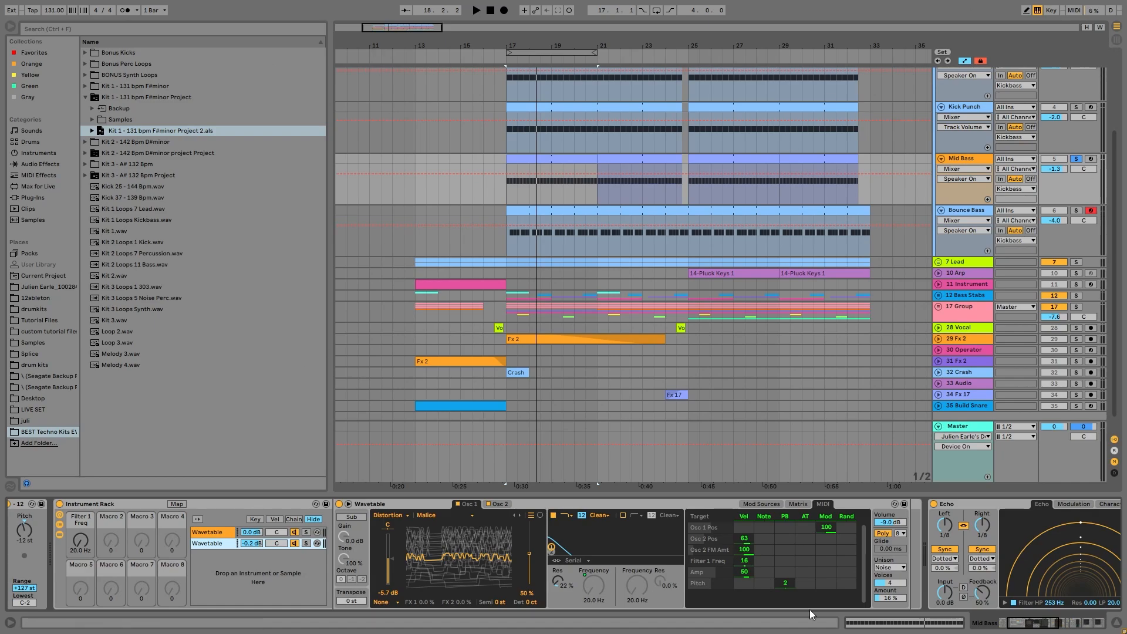
# Replay the Mid Bass from bar 17 and show its effects from Echo through Limiter and Compressor to Auto Filter.
pyautogui.press('space')
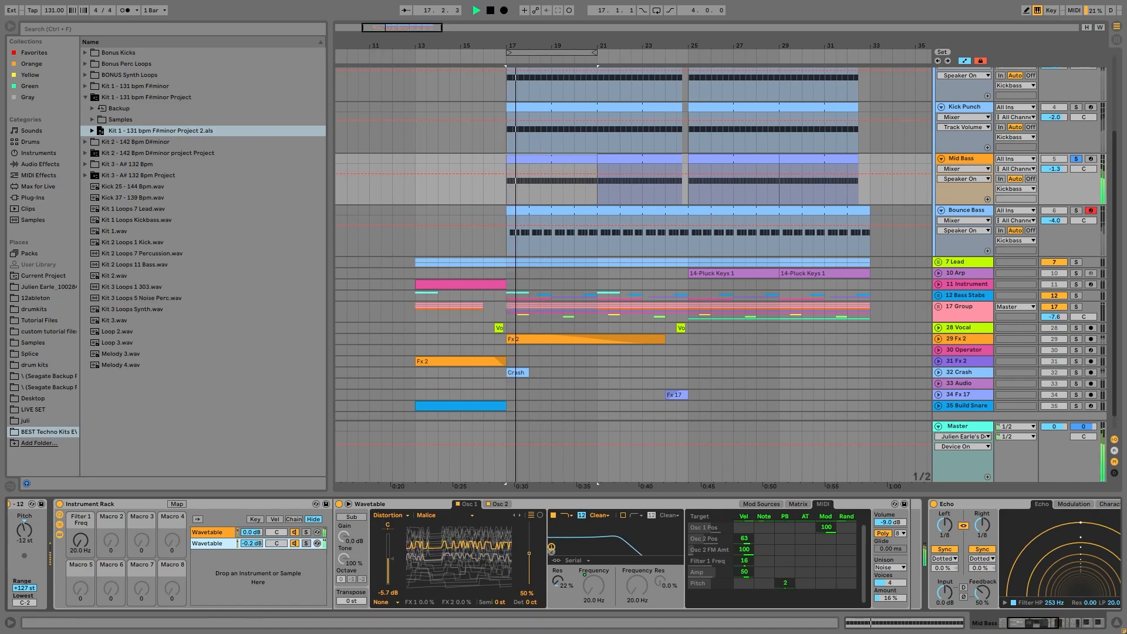
pyautogui.press('space')
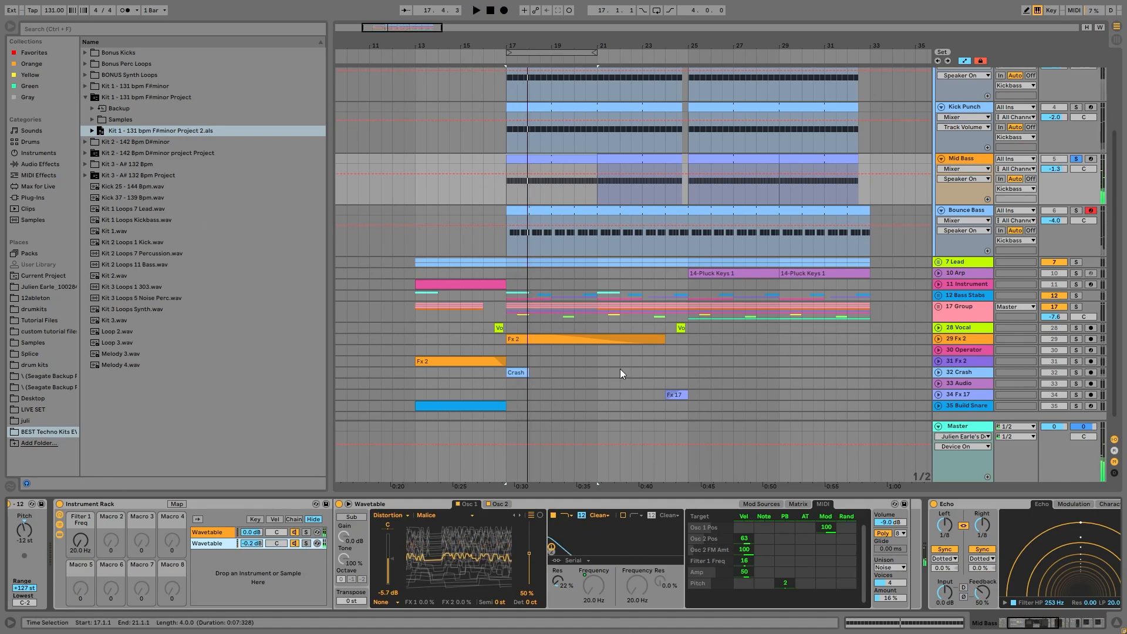
pyautogui.press('space')
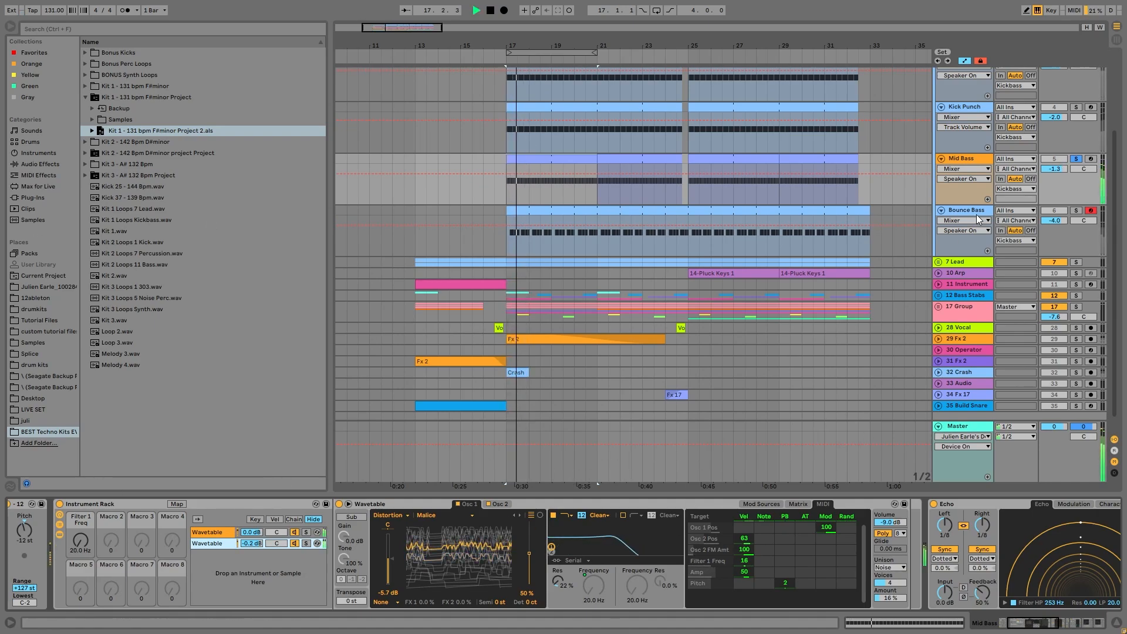
pyautogui.press('space')
pyautogui.scroll(-5, 548, 567)
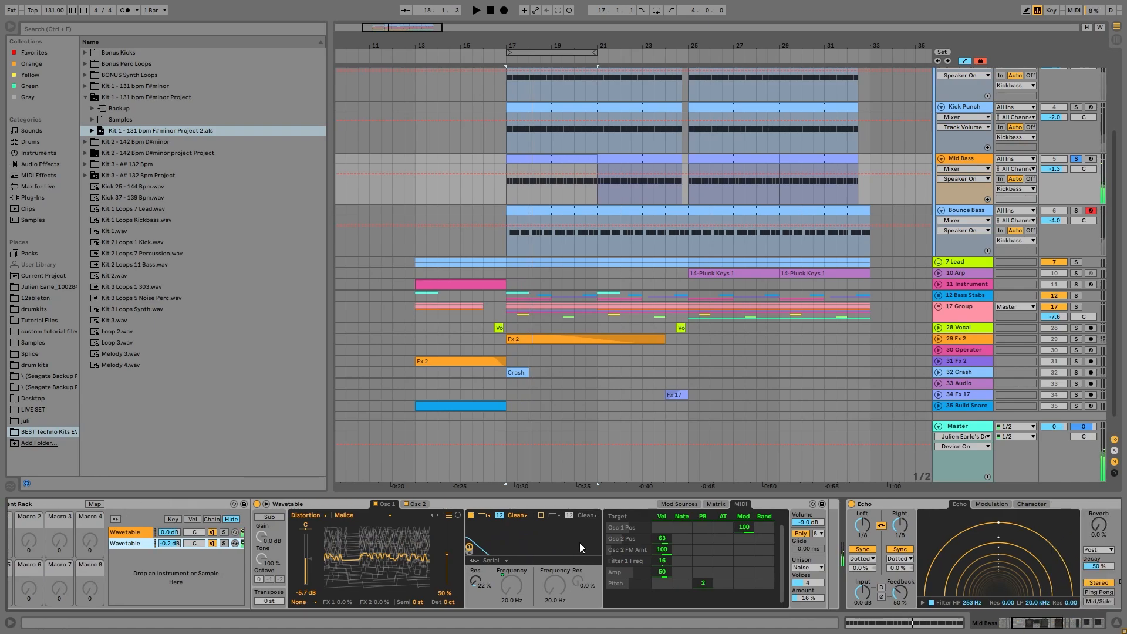
pyautogui.scroll(-3, 599, 568)
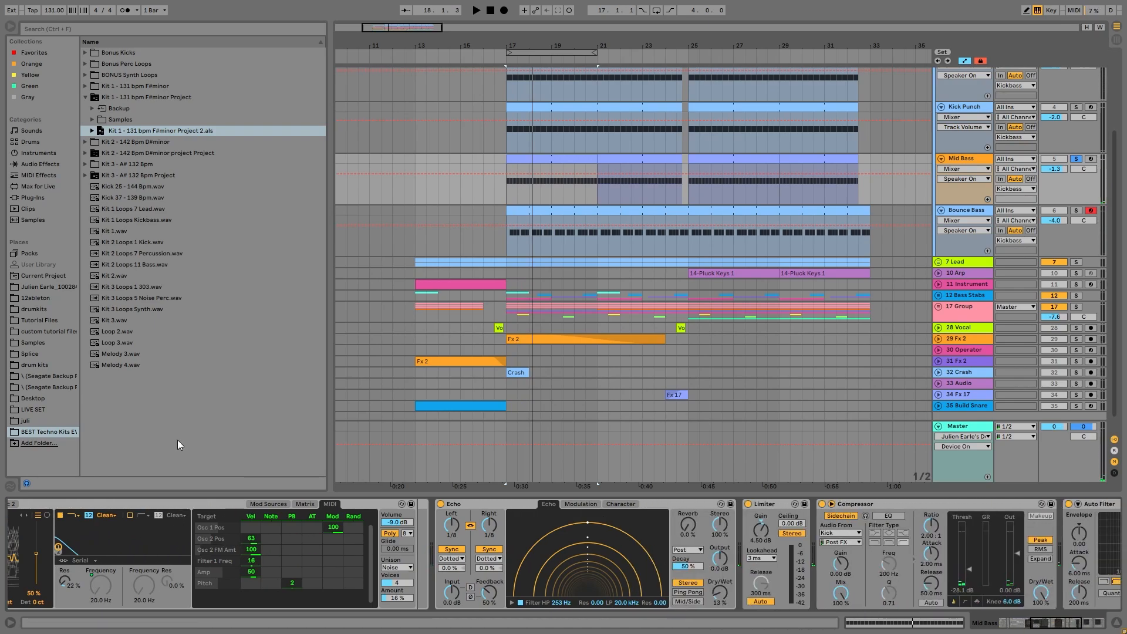
pyautogui.scroll(-3, 699, 603)
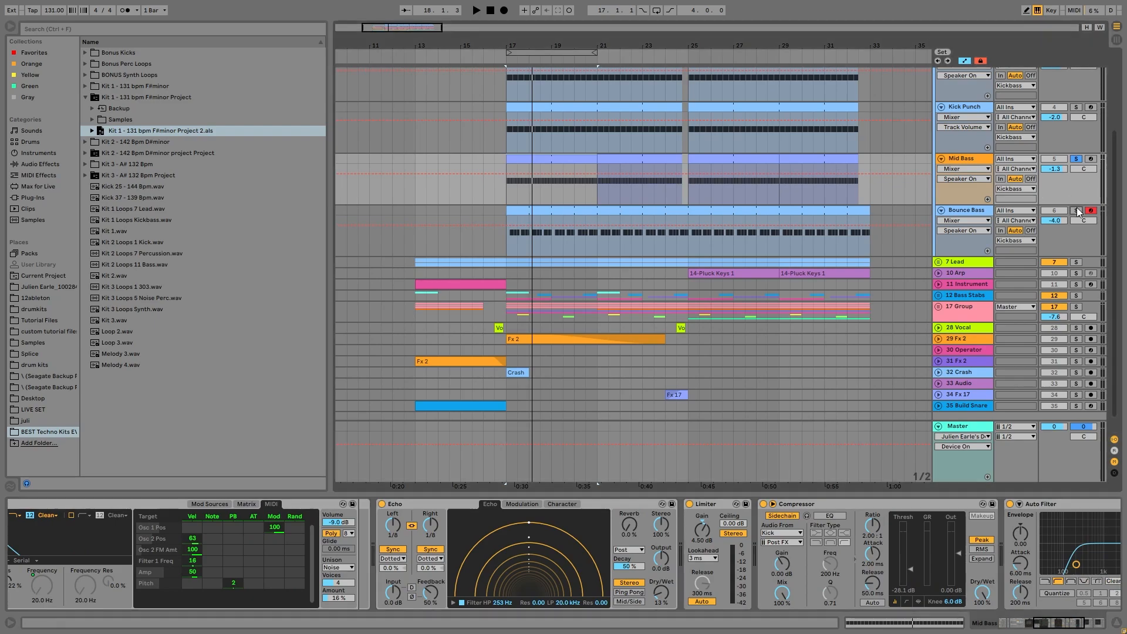
# Solo the Bounce Bass track, play it and show its Operator's oscillator B, filter and LFO settings.
pyautogui.press('space')
pyautogui.click(957, 211)
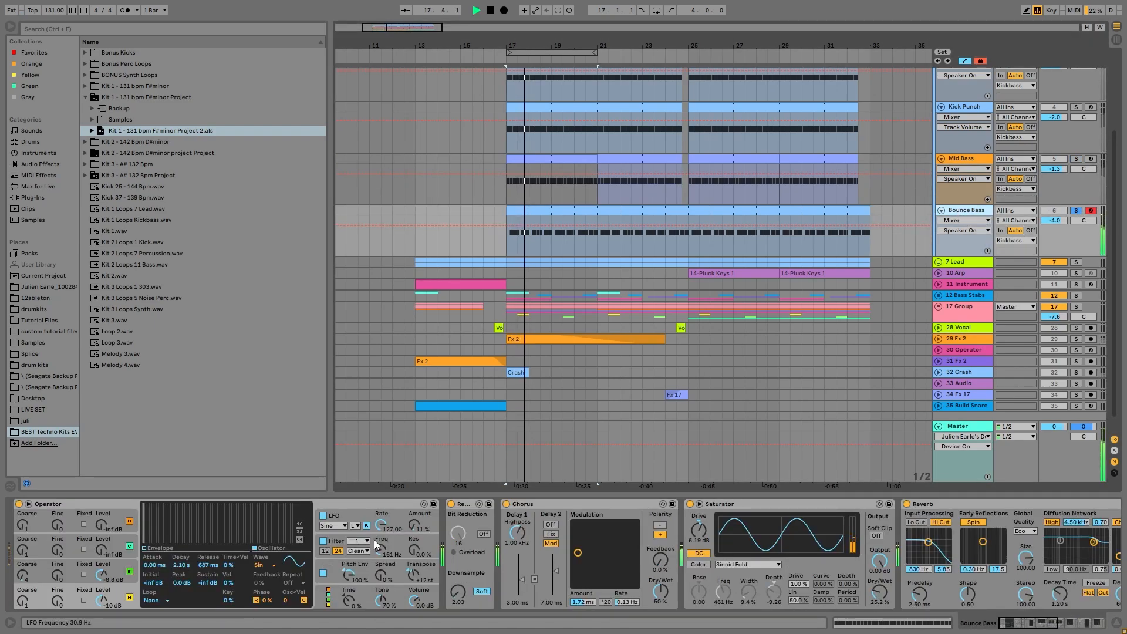
pyautogui.click(92, 576)
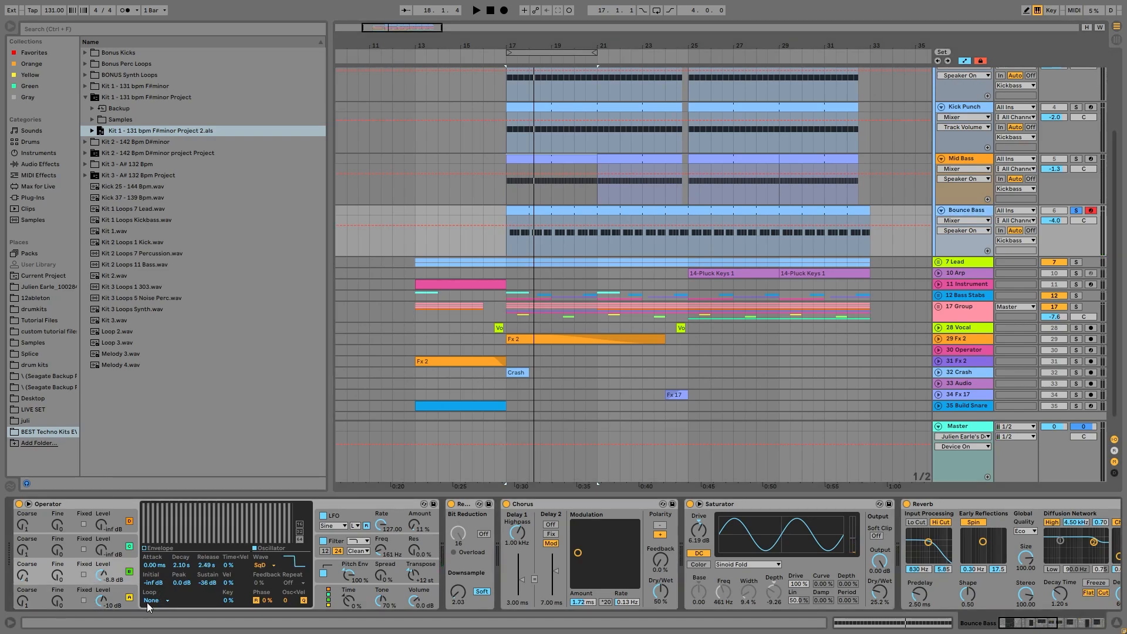
pyautogui.click(324, 541)
pyautogui.click(324, 541)
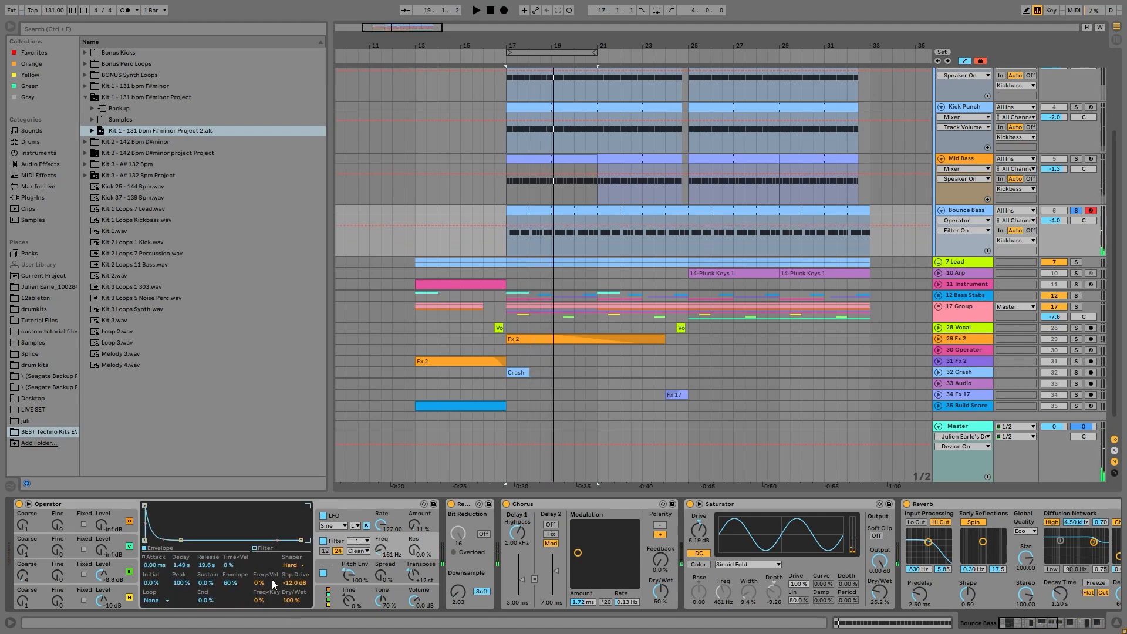
pyautogui.click(404, 514)
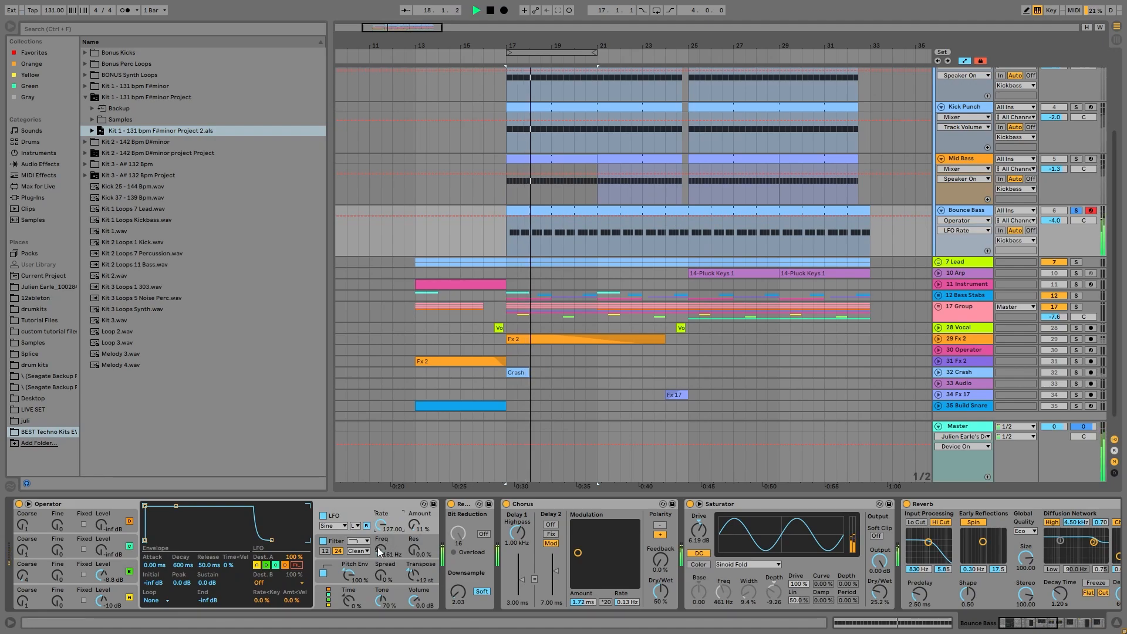
pyautogui.press('space')
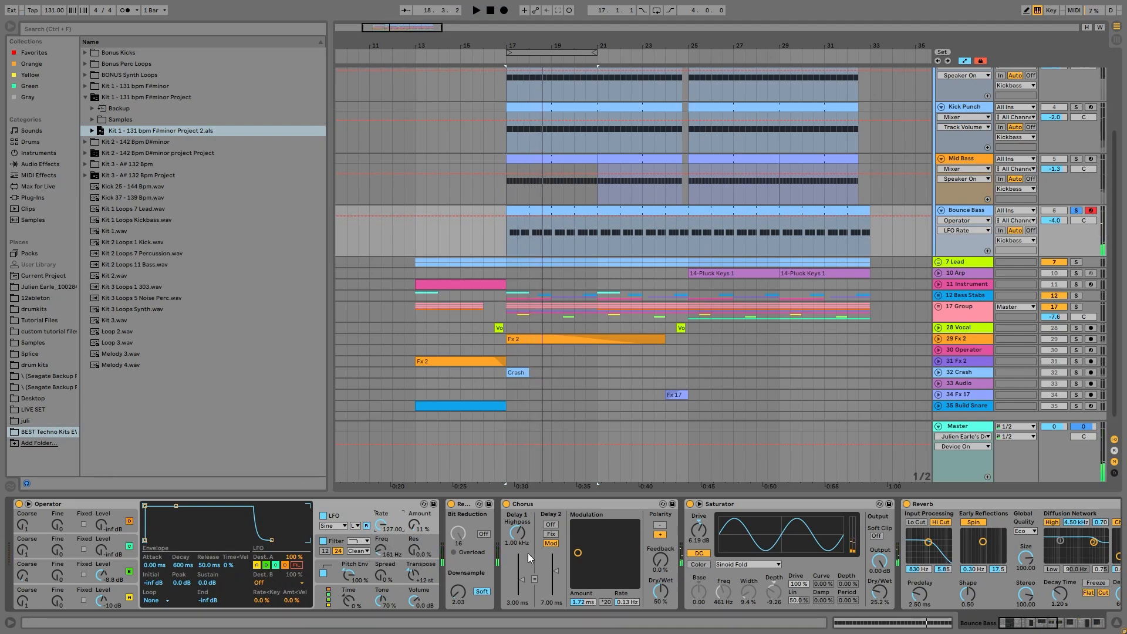
# Play the Bounce Bass from bar 17 while showing its Chorus, Saturator, Reverb and Auto Filter effects.
pyautogui.press('space')
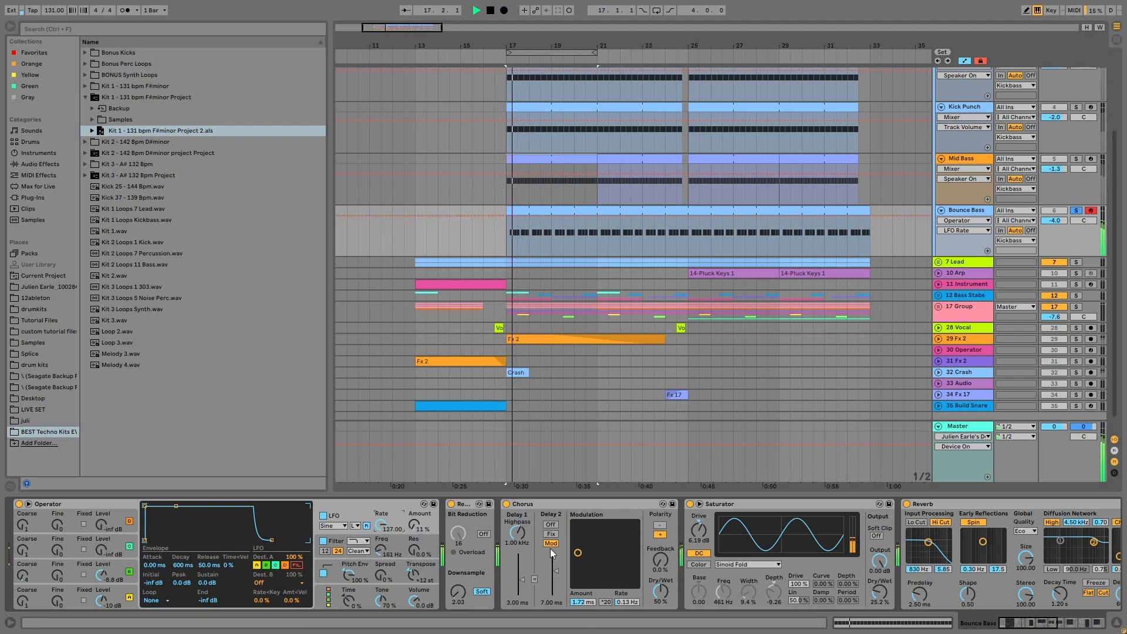
pyautogui.hscroll(6, 729, 544)
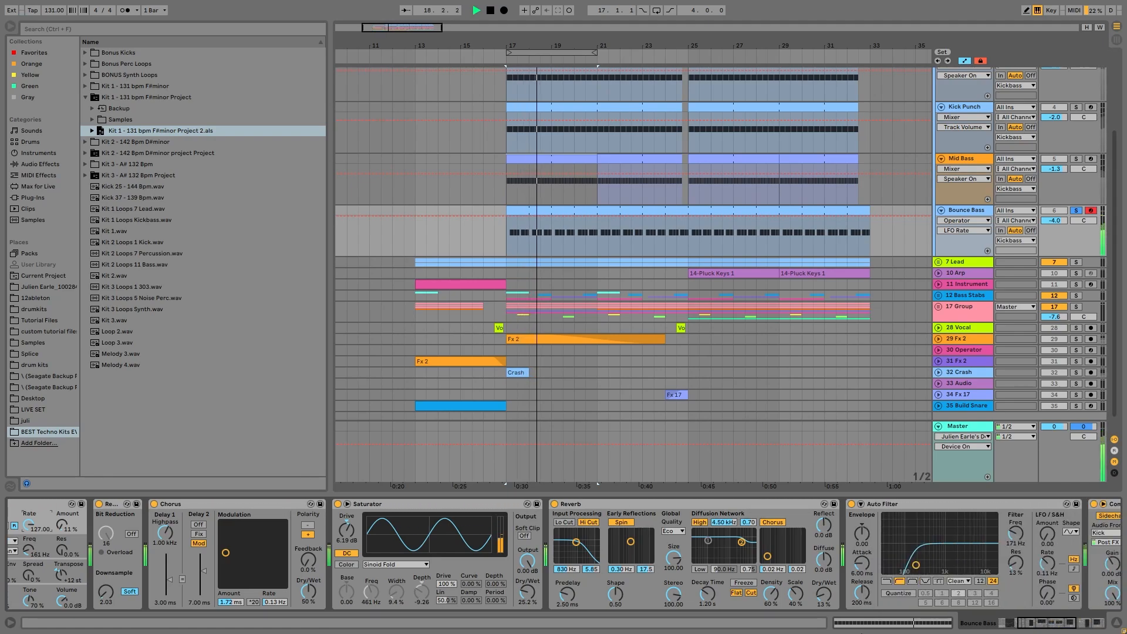
pyautogui.press('space')
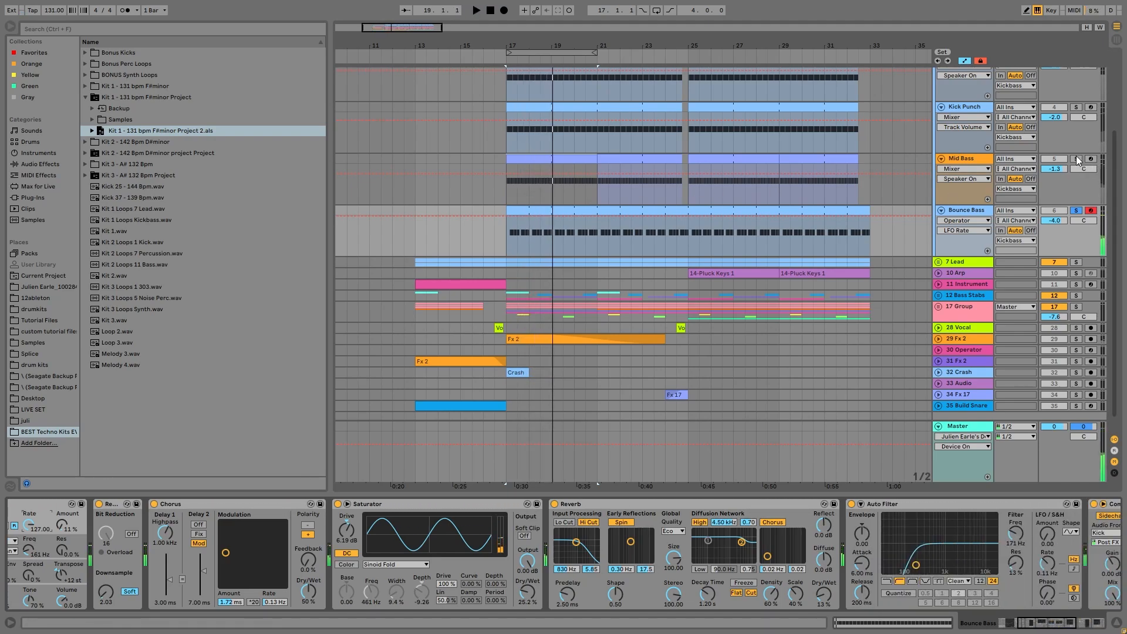
# Add the Mid Bass to the Bounce Bass solo, play both from bar 17, and solo the whole Kickbass group.
pyautogui.click(1076, 158)
pyautogui.press('space')
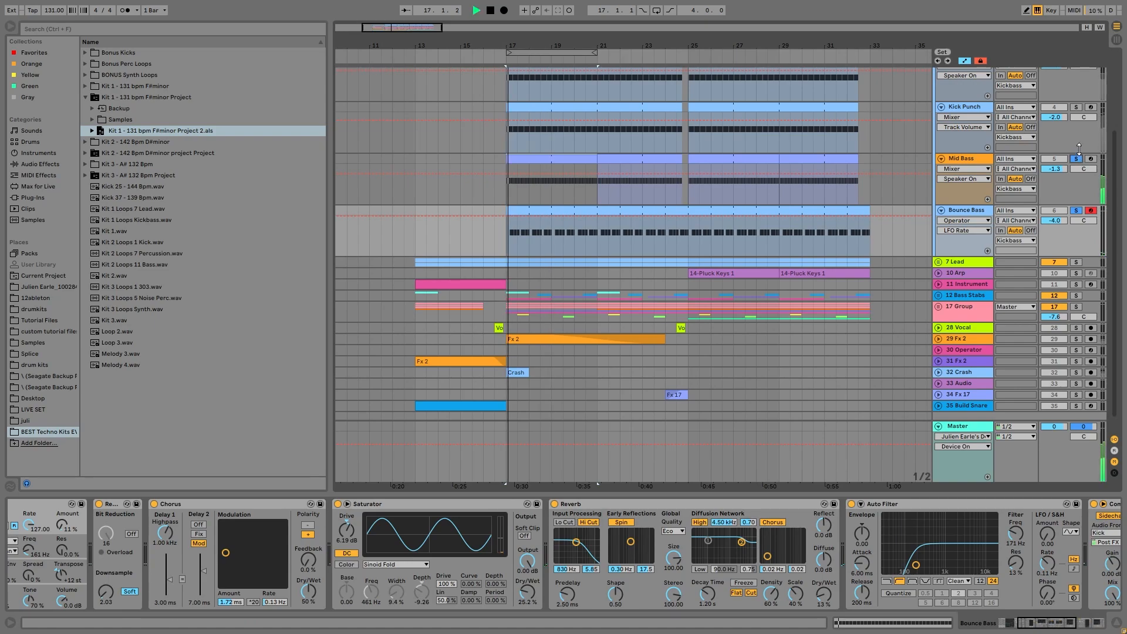
pyautogui.scroll(2, 1035, 205)
pyautogui.scroll(2, 1035, 202)
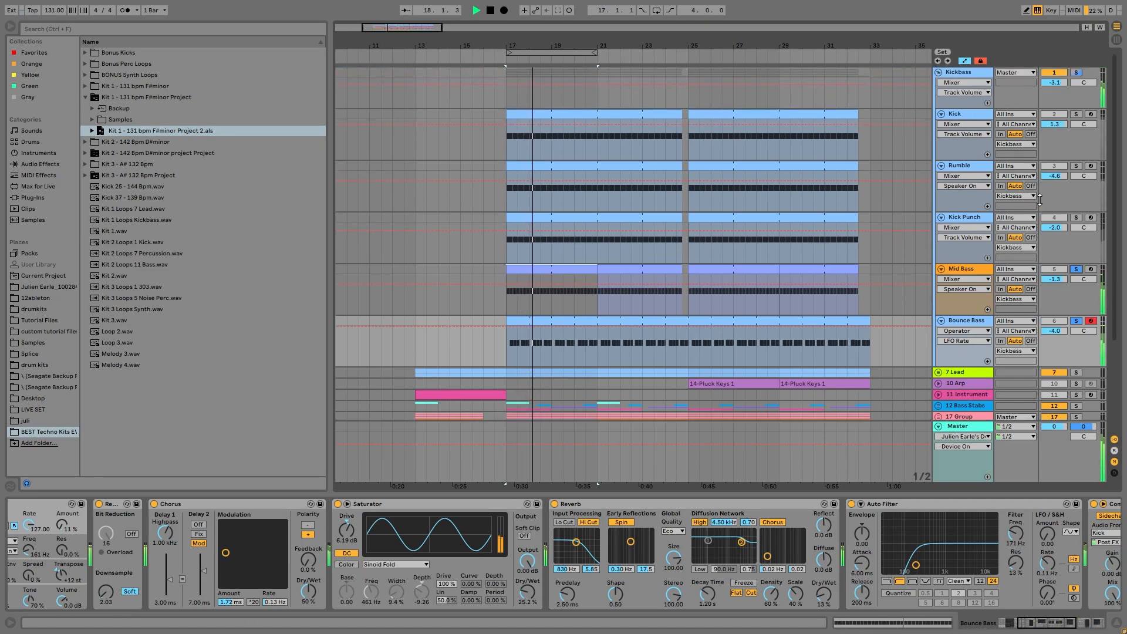
pyautogui.press('space')
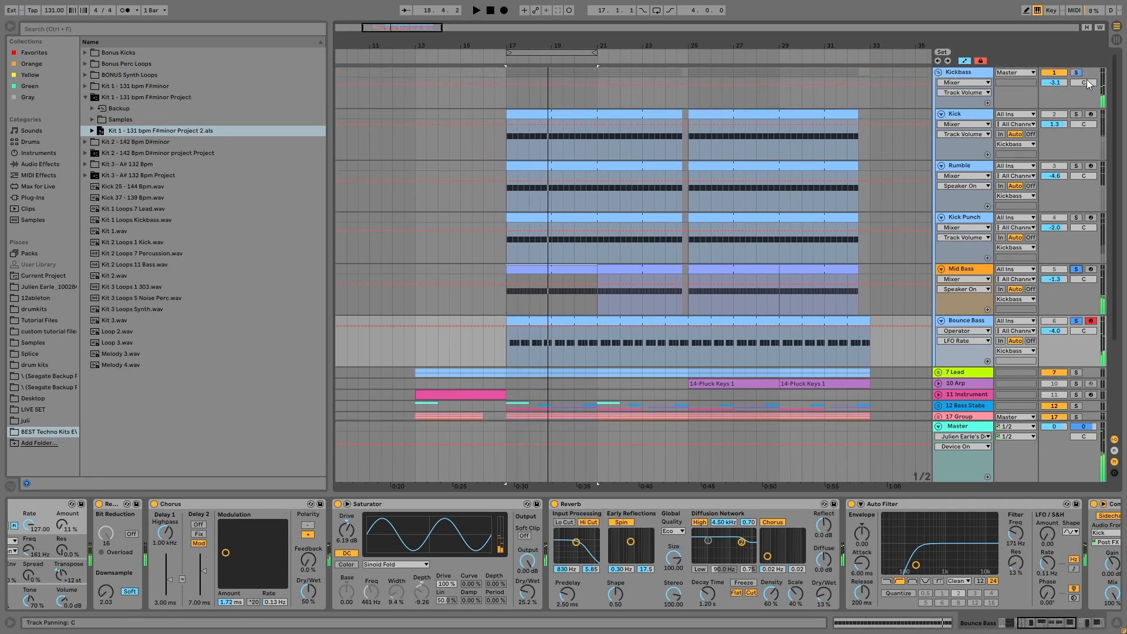
pyautogui.click(1075, 74)
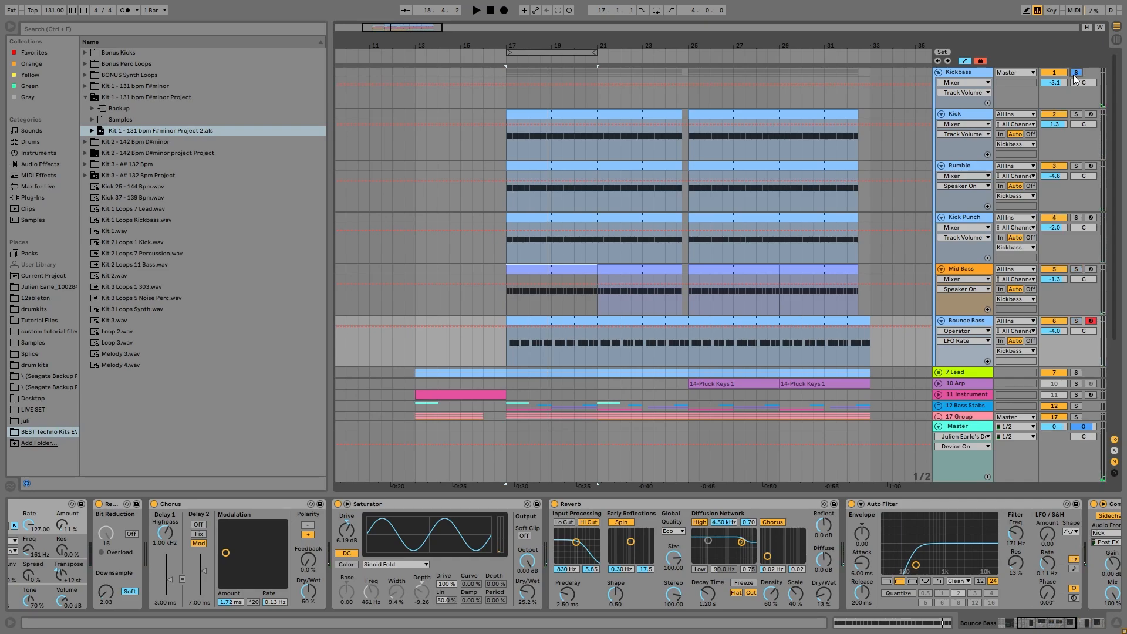
# Play the soloed Kickbass group from bar 17, comparing it with the Bounce Bass muted and unmuted.
pyautogui.press('space')
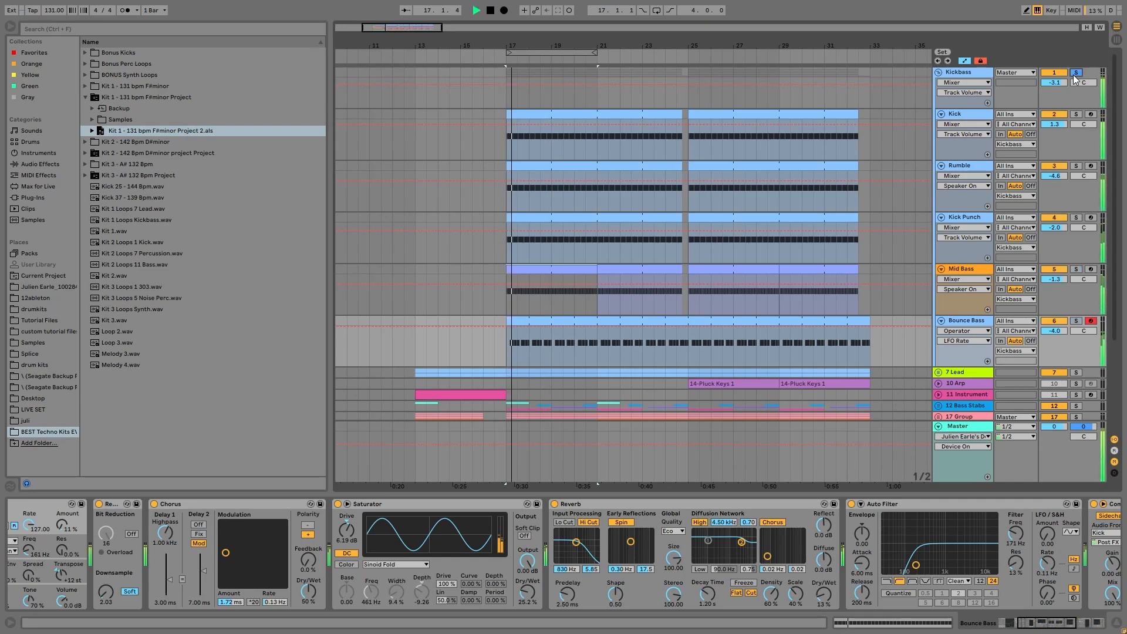
pyautogui.click(1052, 321)
pyautogui.press('space')
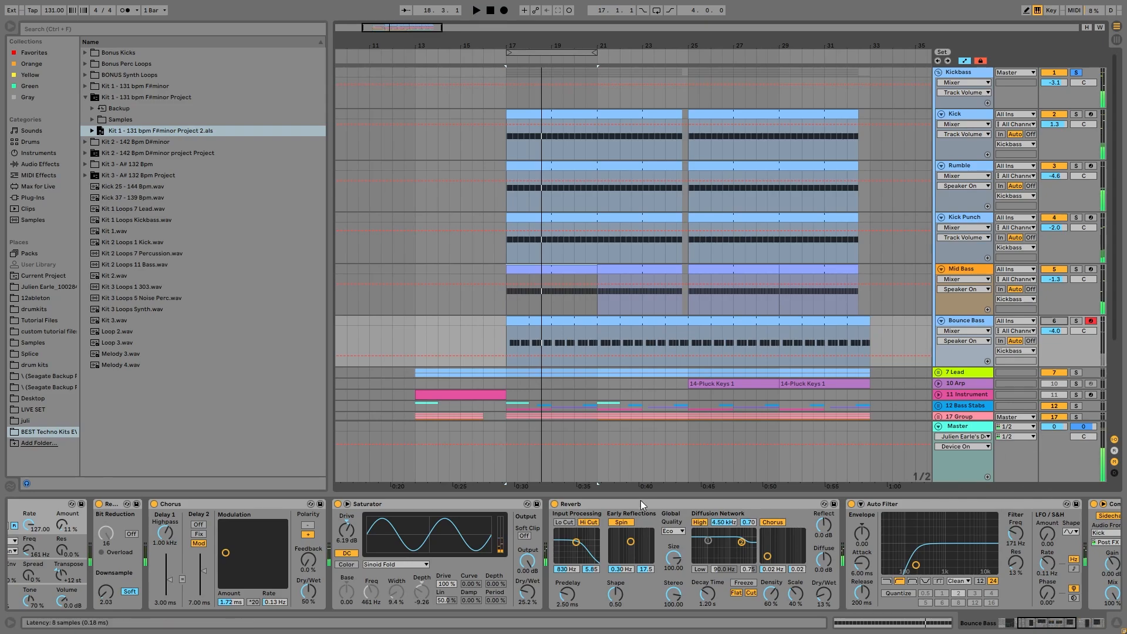
pyautogui.press('space')
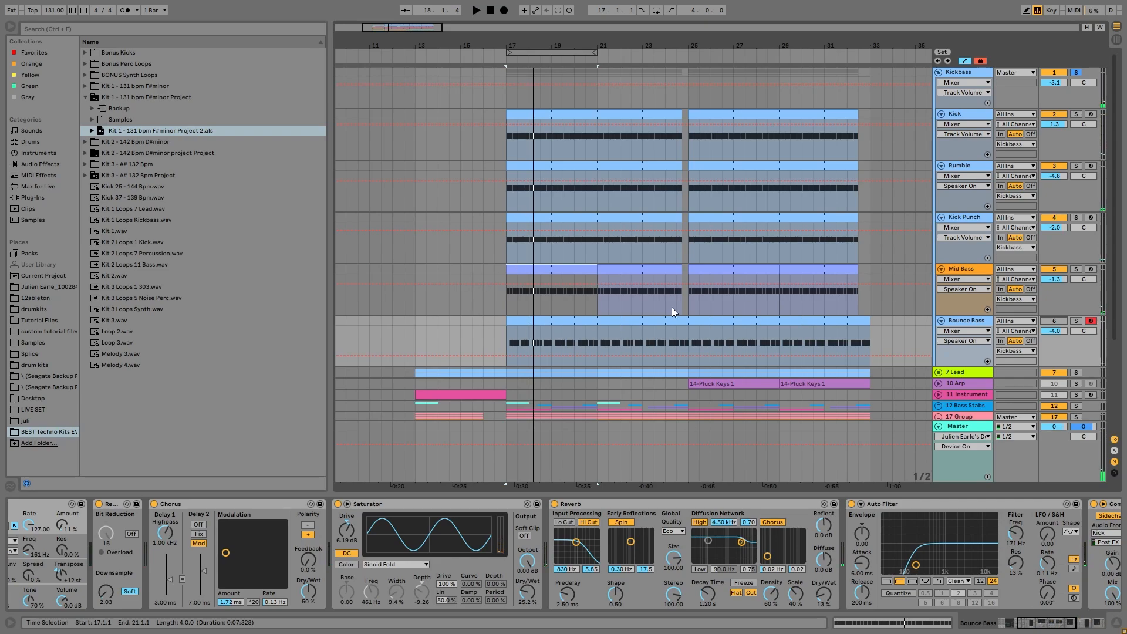
pyautogui.press('space')
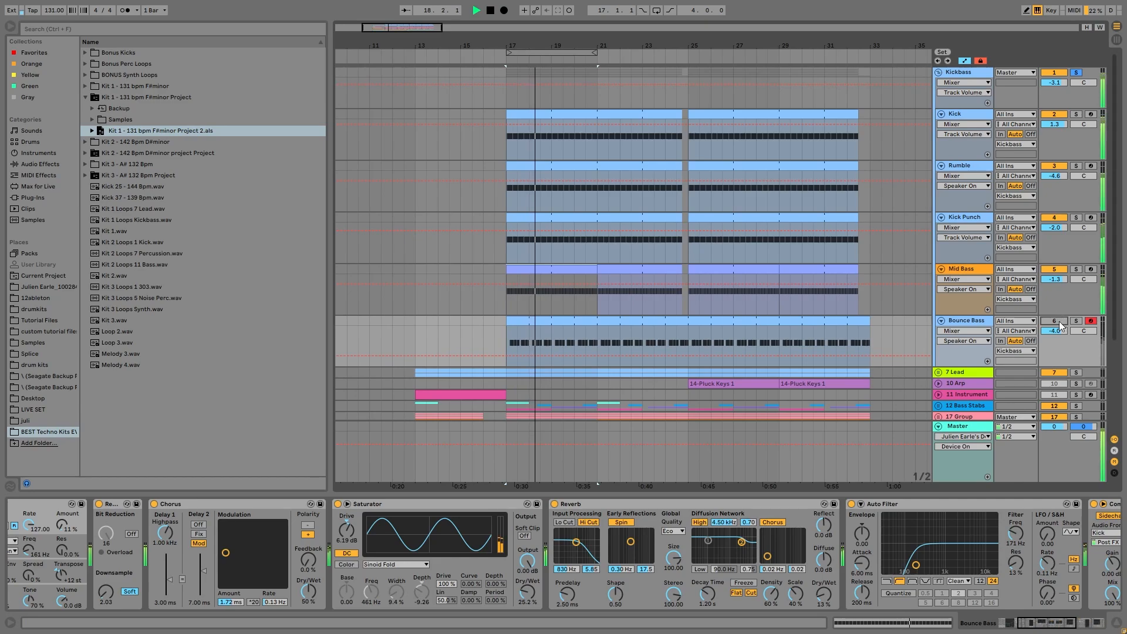
pyautogui.press('space')
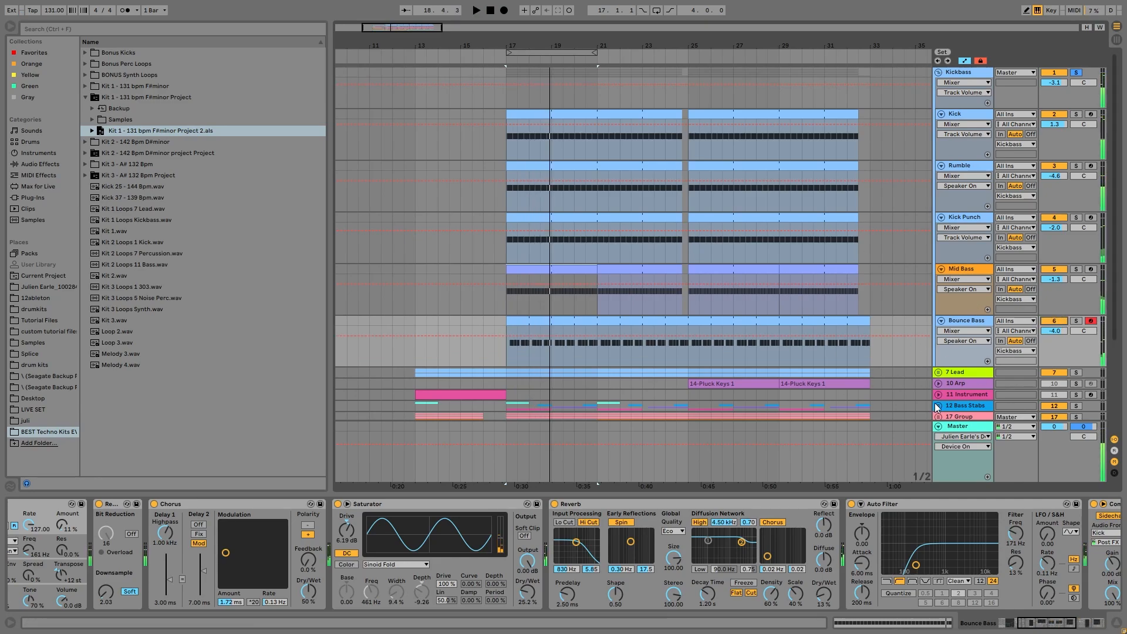
# Show the Kickbass group's Auto Filter and EQ Eight while replaying the group from bar 17.
pyautogui.press('space')
pyautogui.press('space')
pyautogui.click(959, 75)
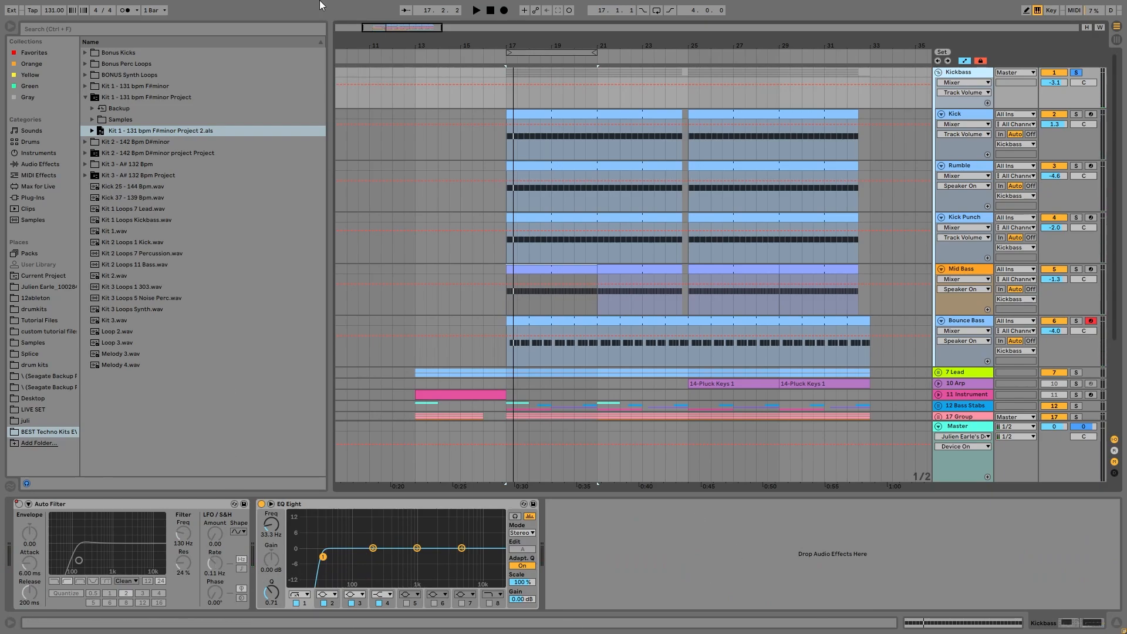
pyautogui.press('space')
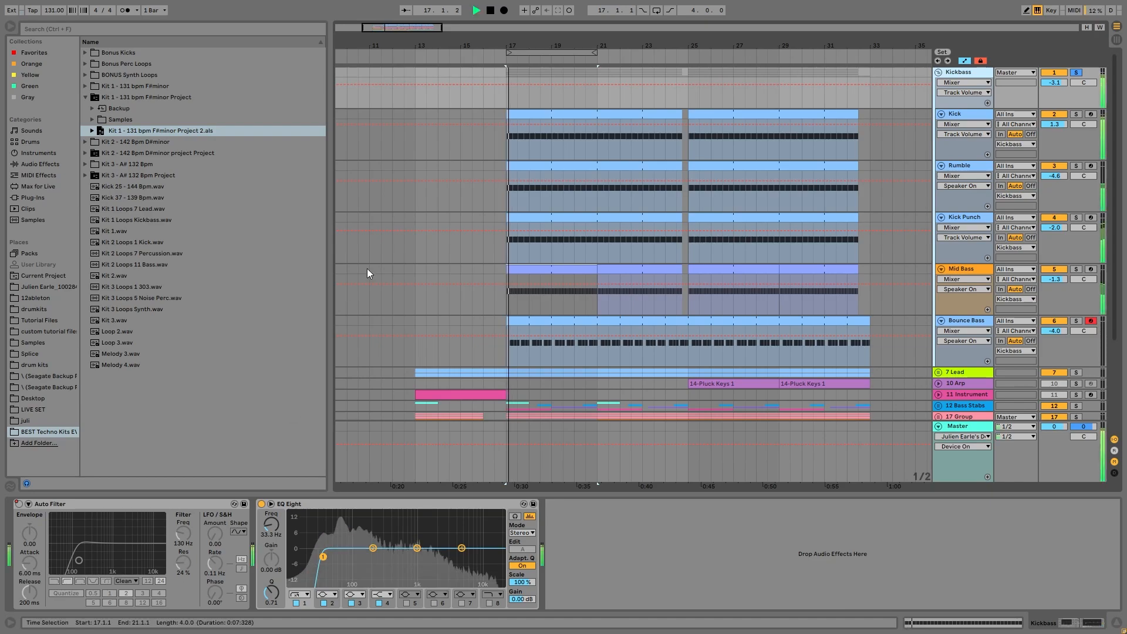
pyautogui.press('space')
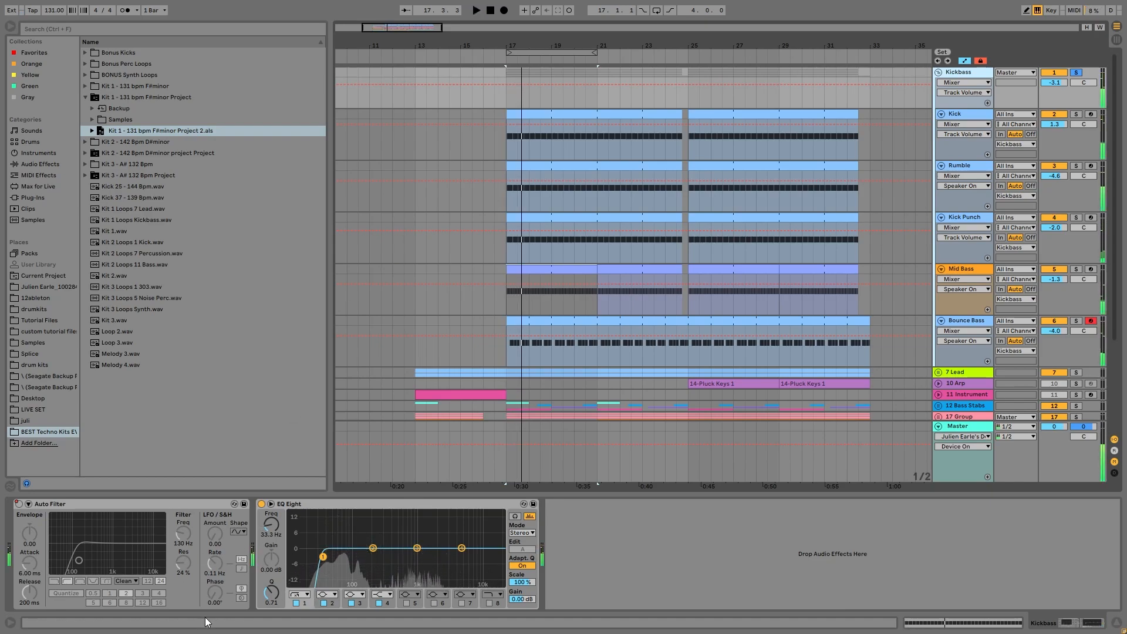
pyautogui.press('space')
pyautogui.scroll(-2, 929, 323)
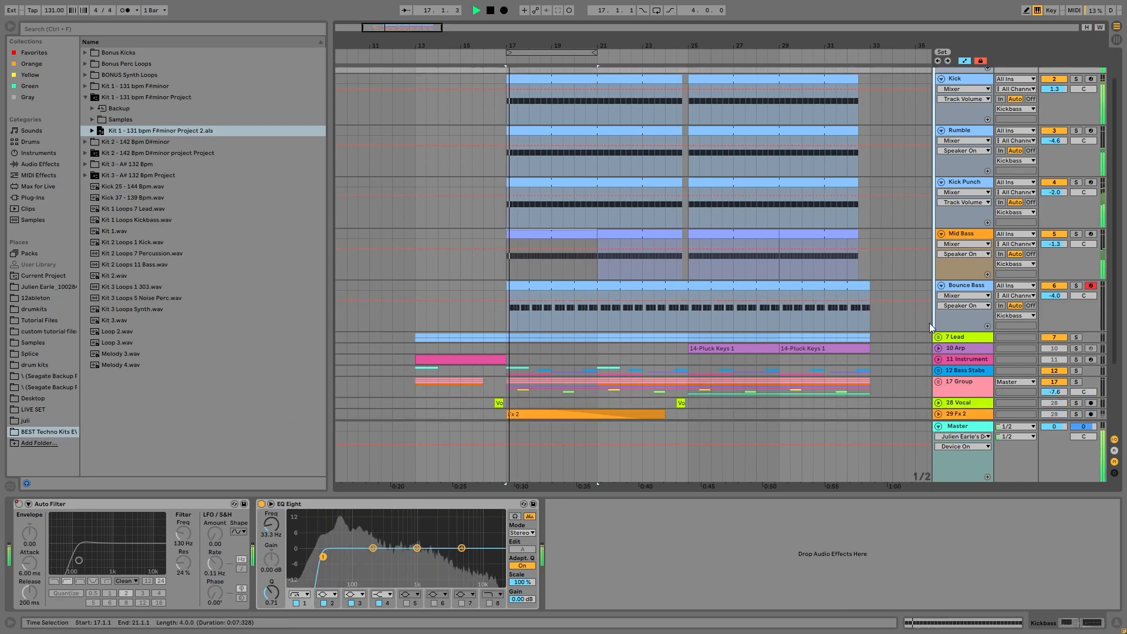
# Solo and unfold the Lead group while playing it from bar 17, and open the 8 Wavetable clip at bar 17.
pyautogui.press('space')
pyautogui.click(1076, 338)
pyautogui.press('space')
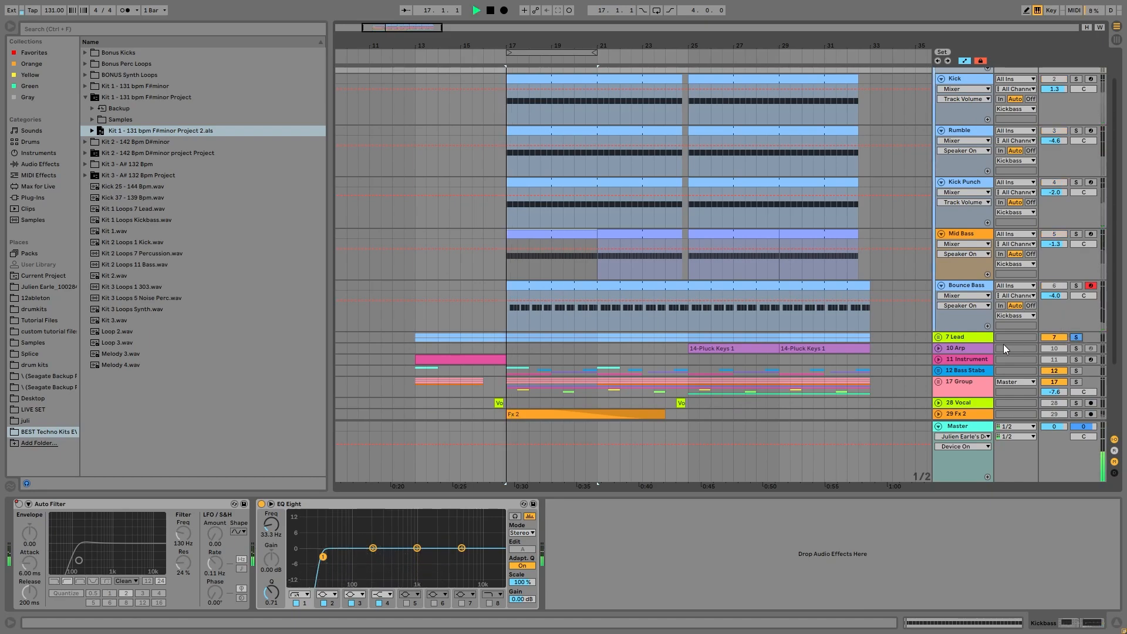
pyautogui.click(938, 337)
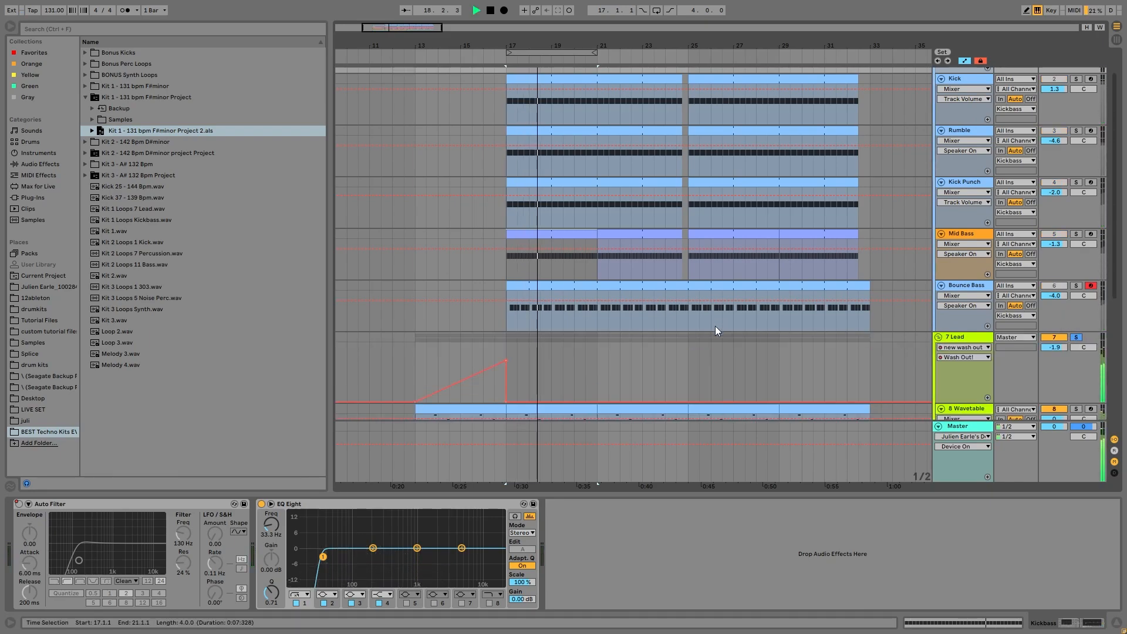
pyautogui.scroll(-3, 714, 326)
pyautogui.doubleClick(551, 288)
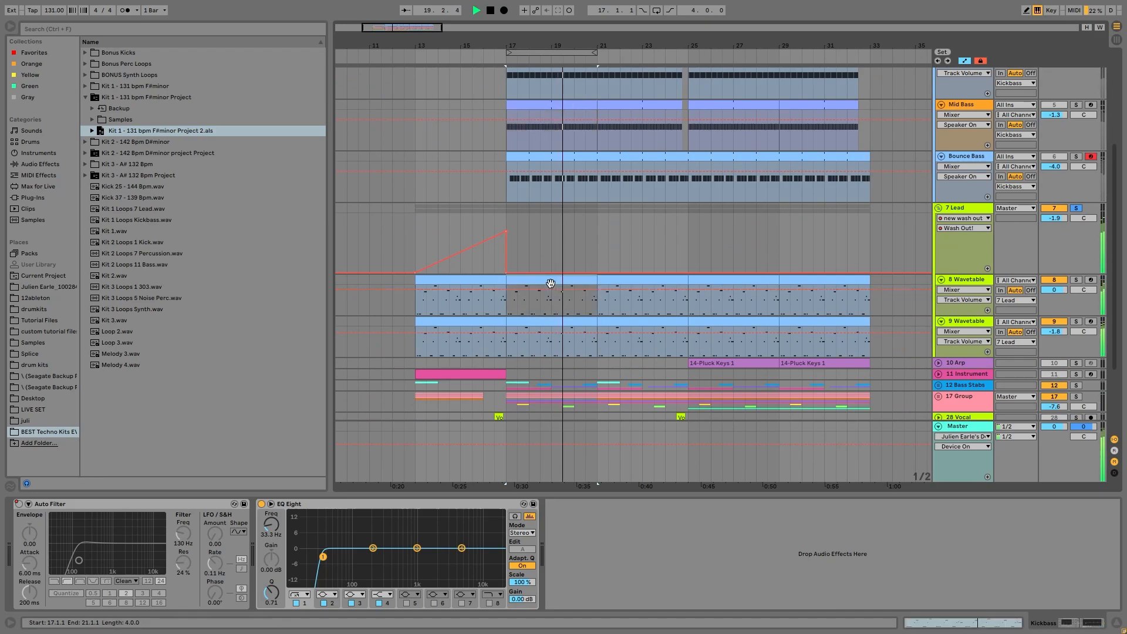
pyautogui.press('space')
# Examine the 8 Wavetable clip's notes while replaying the Lead, folding the piano roll to its used notes and unfolding it again.
pyautogui.scroll(-5, 270, 481)
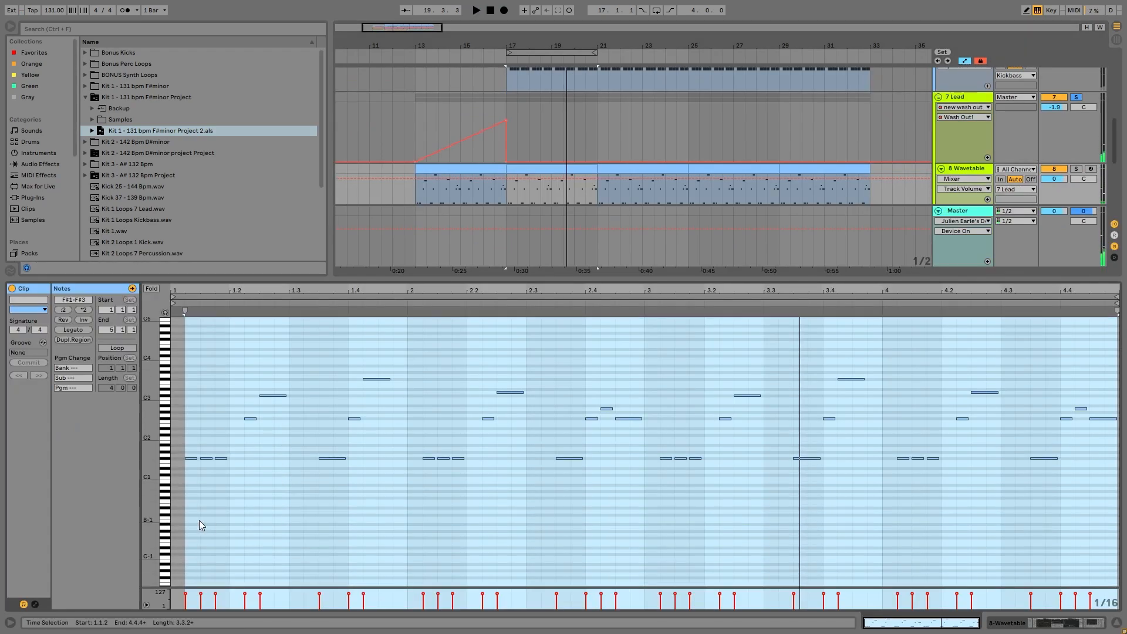
pyautogui.moveTo(163, 499); pyautogui.dragTo(157, 526)
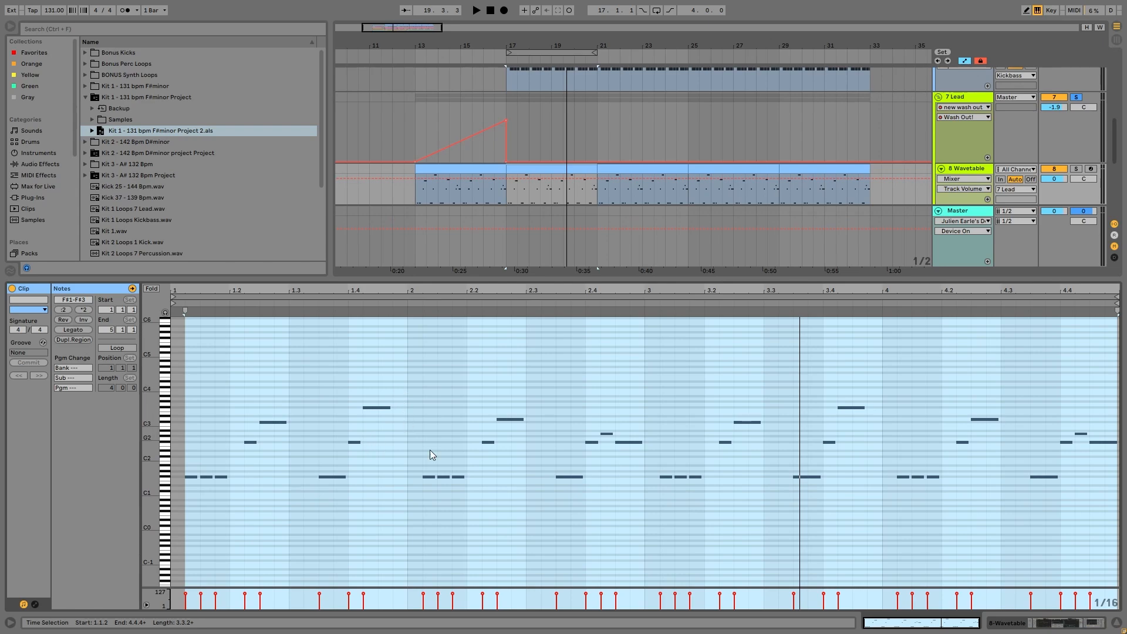
pyautogui.press('space')
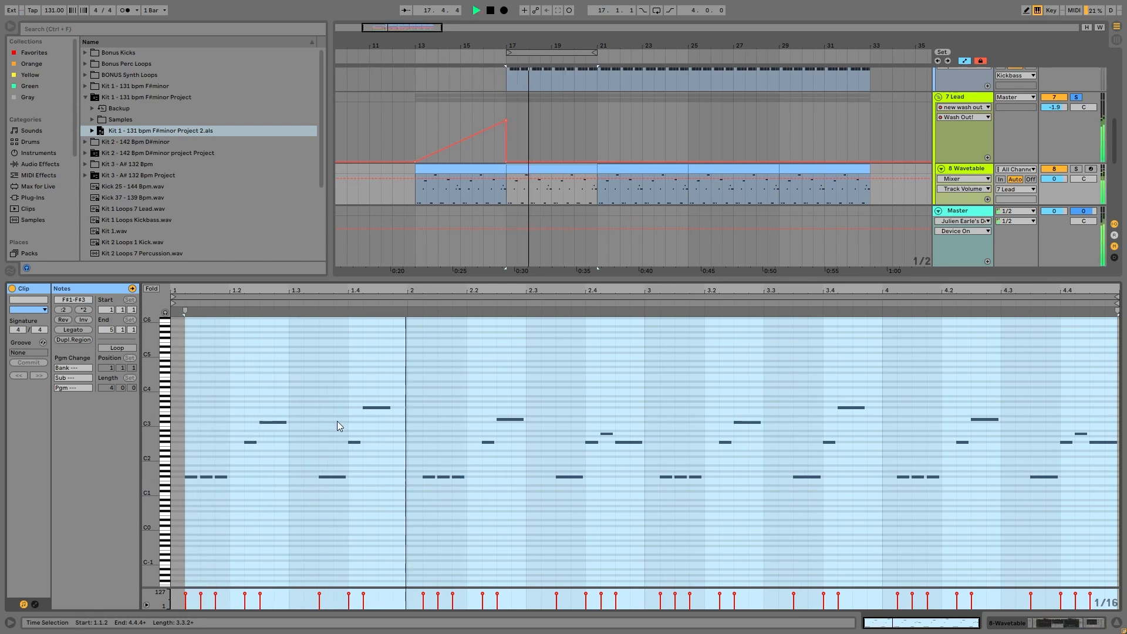
pyautogui.press('space')
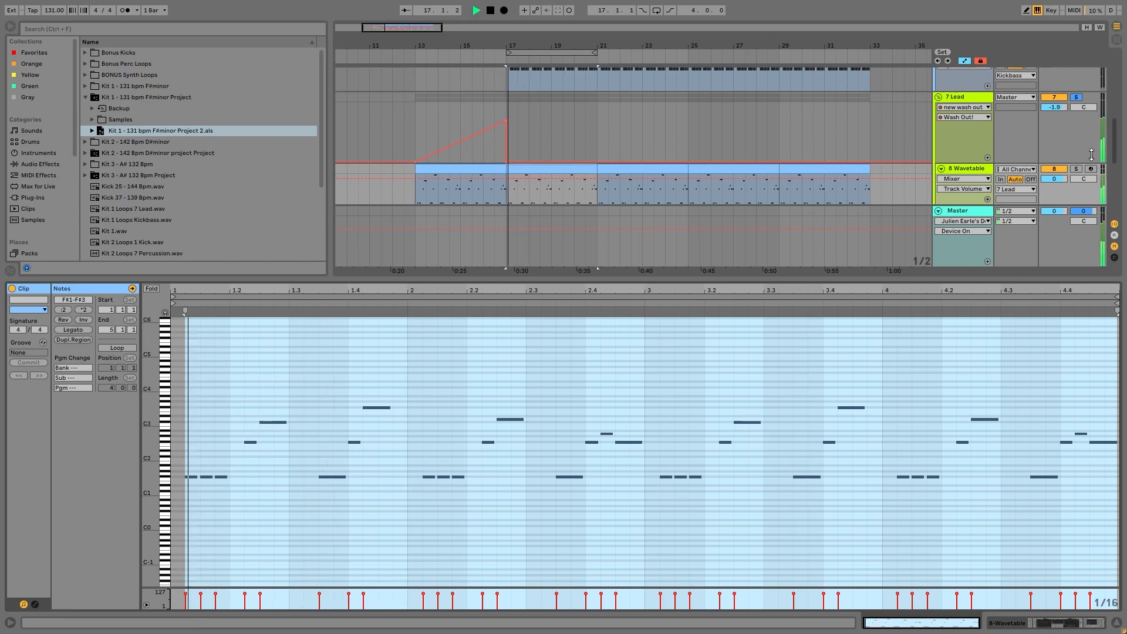
pyautogui.press('space')
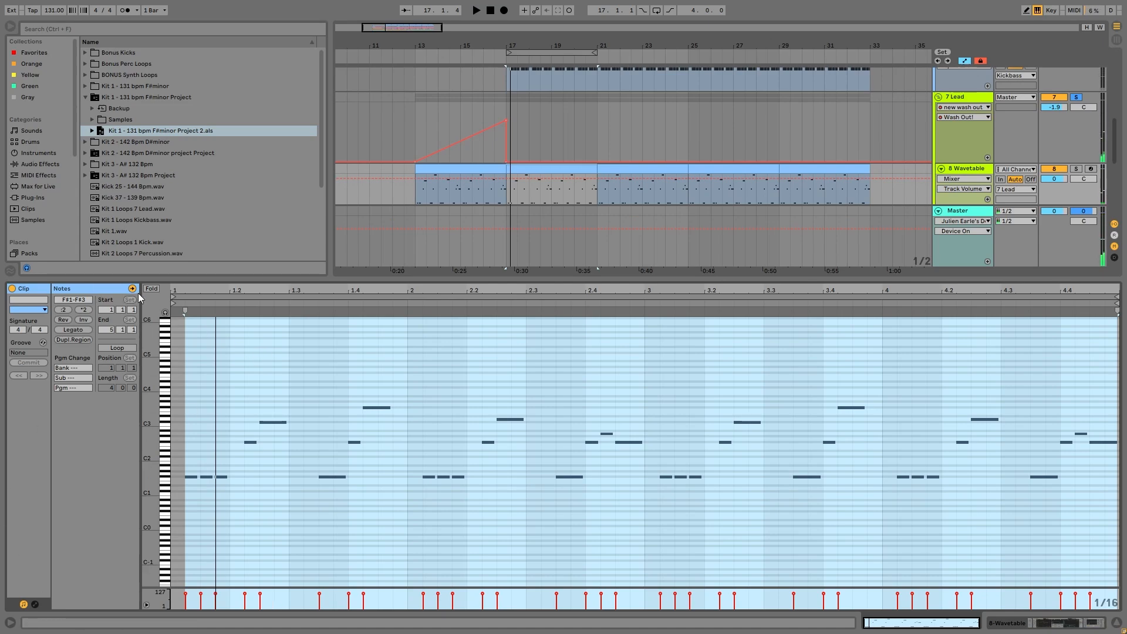
pyautogui.click(151, 289)
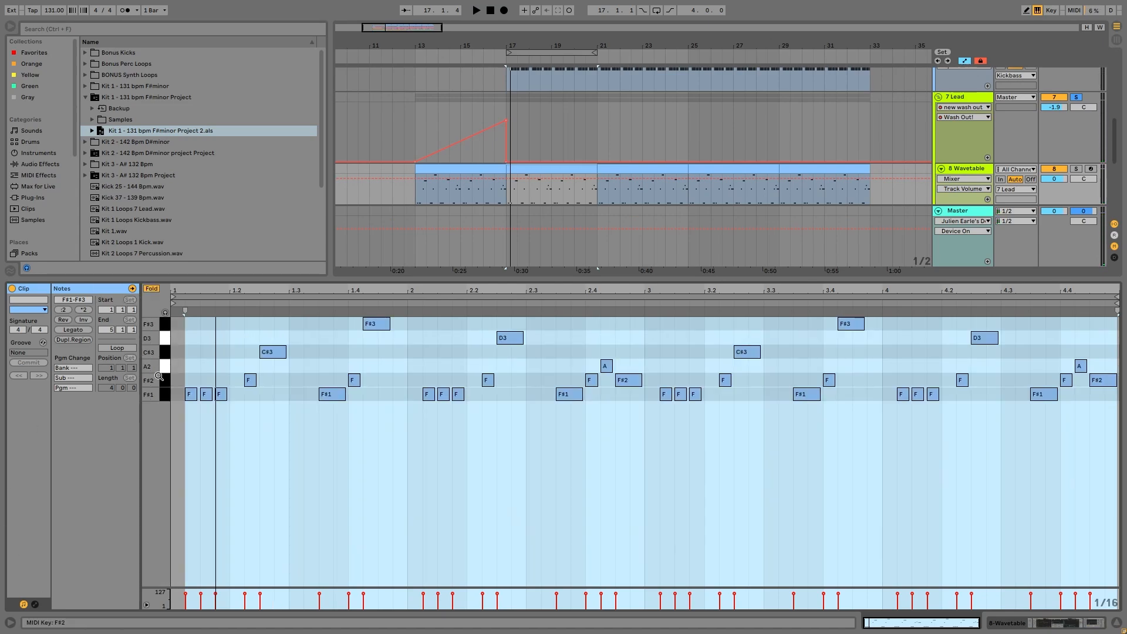
pyautogui.press('space')
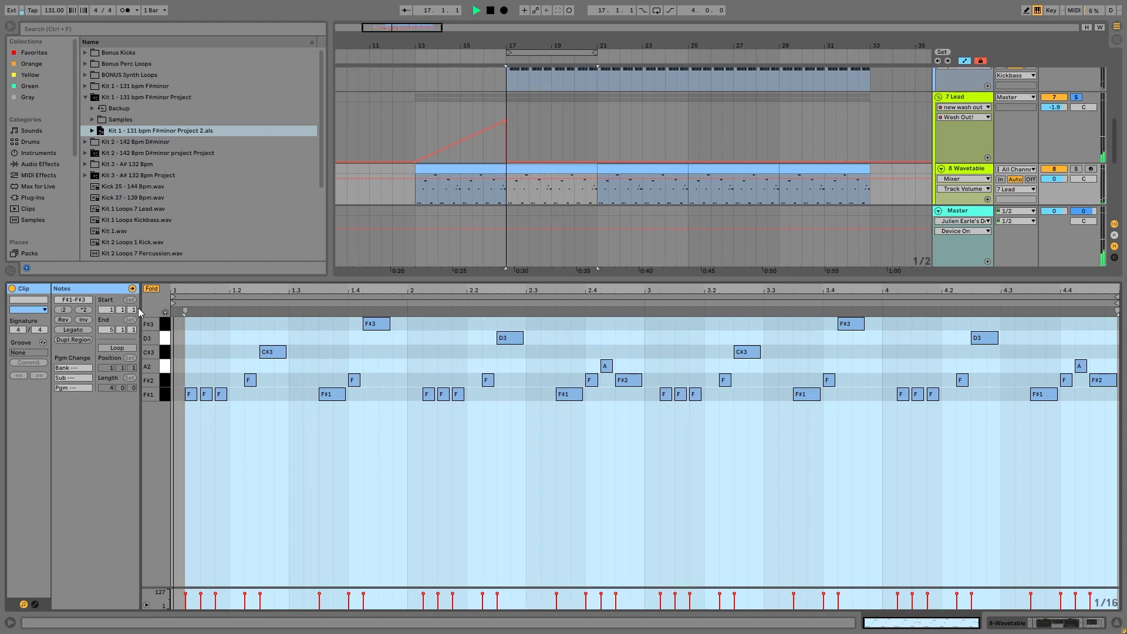
pyautogui.click(150, 287)
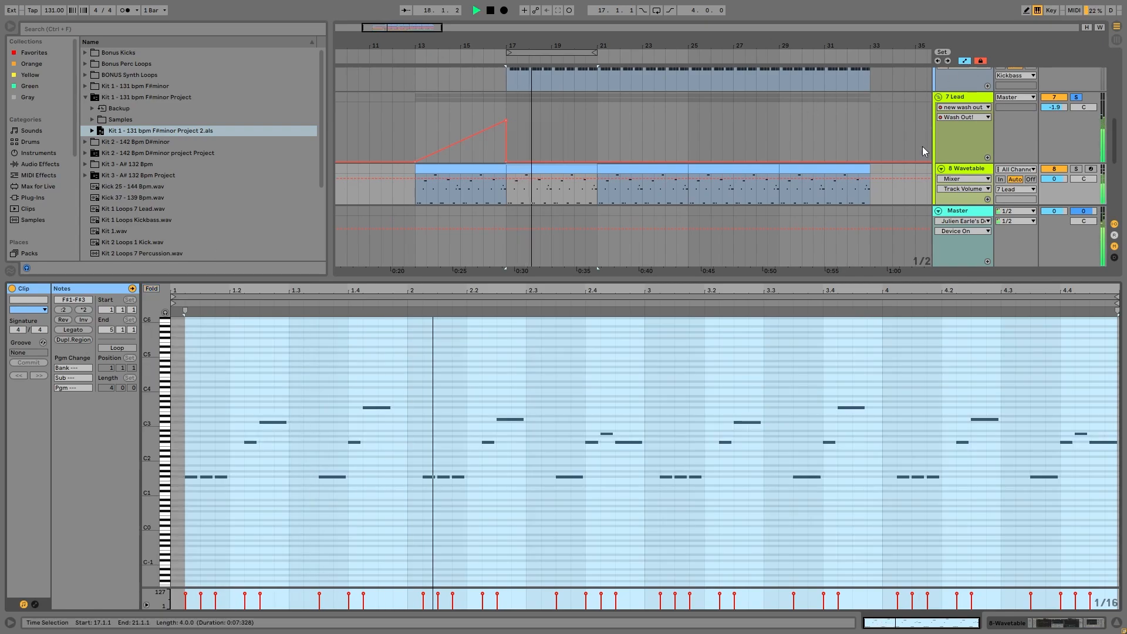
# Solo the 8 Wavetable track, show its Wavetable and Auto Filter devices, and play it from bar 17.
pyautogui.click(955, 170)
pyautogui.click(1076, 172)
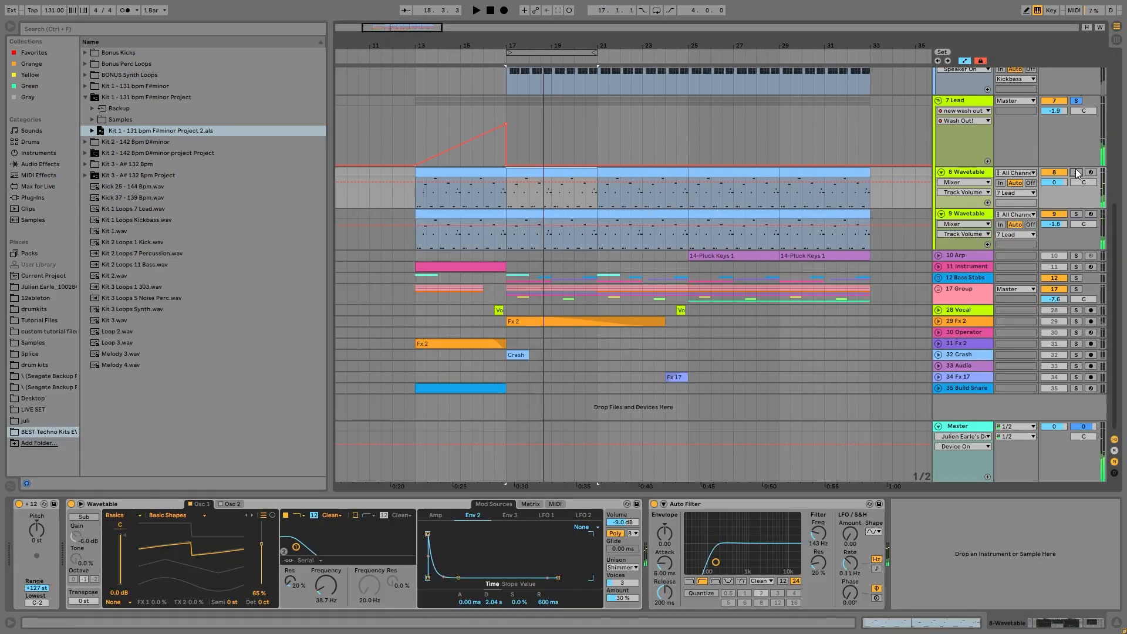
pyautogui.press('space')
pyautogui.press('space')
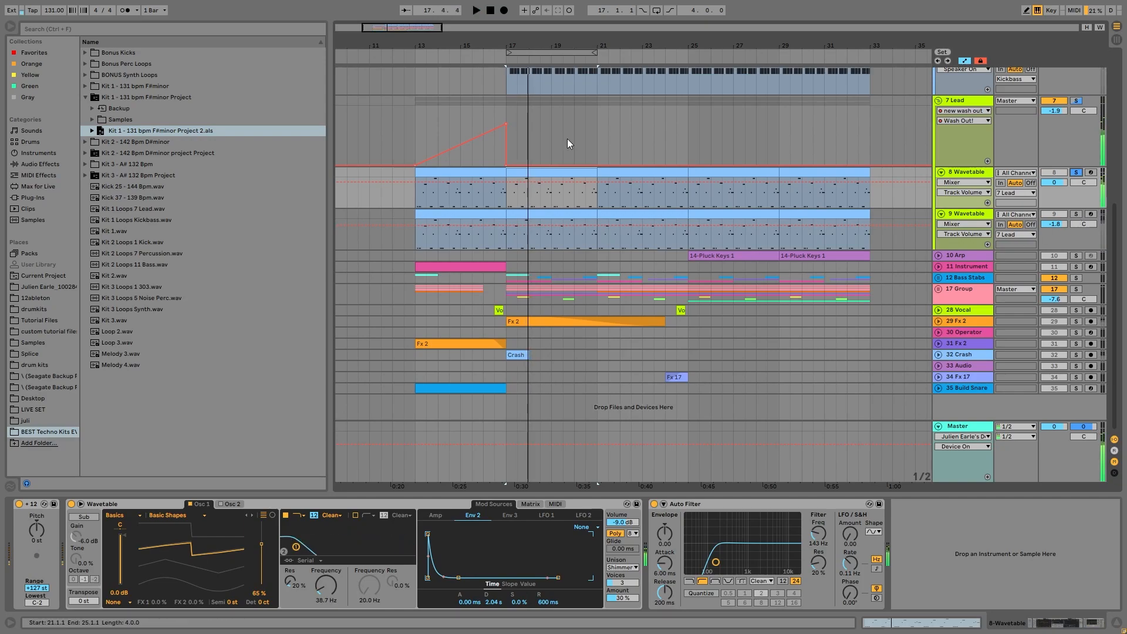
pyautogui.press('space')
# Solo the 9 Wavetable track instead, show its Wavetable device, and play it from bar 17.
pyautogui.click(1076, 214)
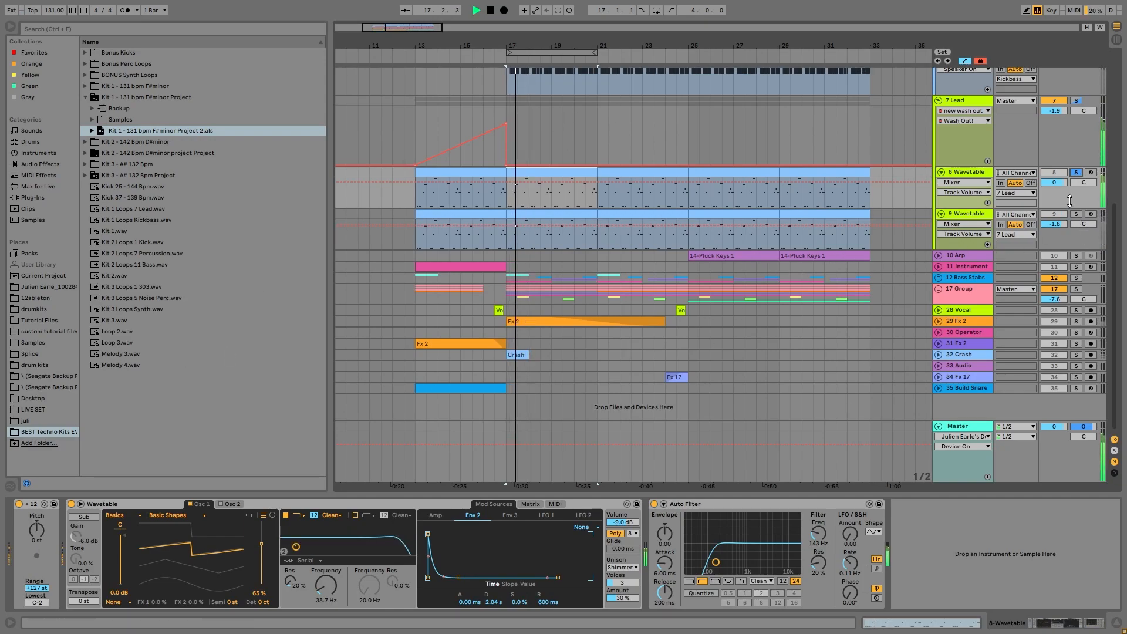
pyautogui.click(956, 215)
pyautogui.press('space')
pyautogui.press('space')
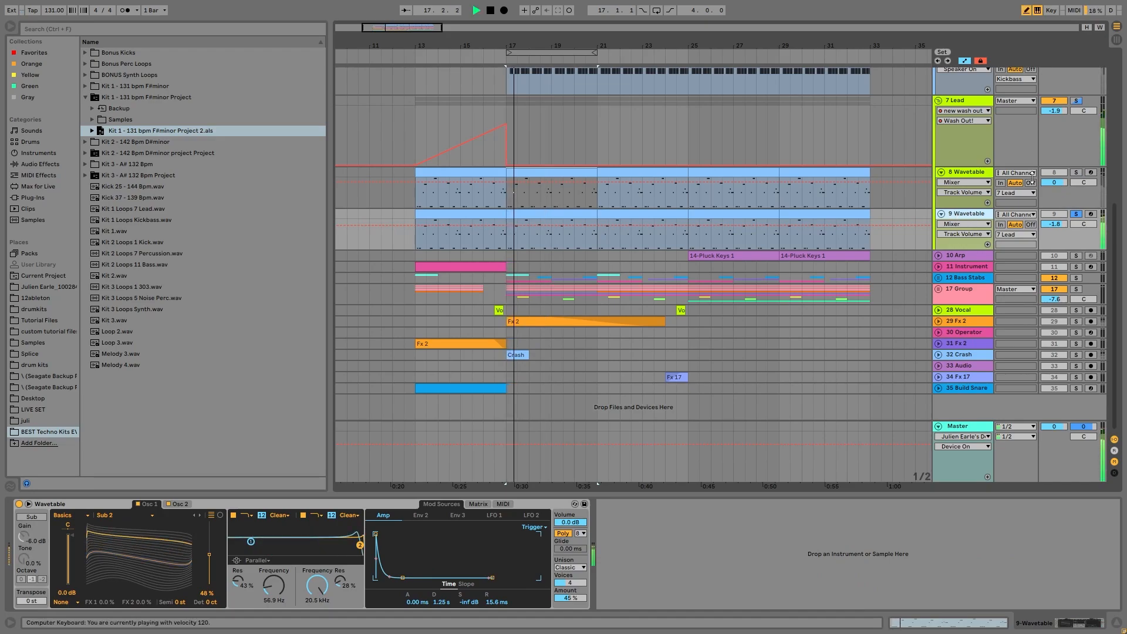
# Solo the whole Lead group and show its effects chain: Echo, Auto Filter, Auto Pan, new wash out rack and Utility.
pyautogui.click(1077, 100)
pyautogui.click(977, 102)
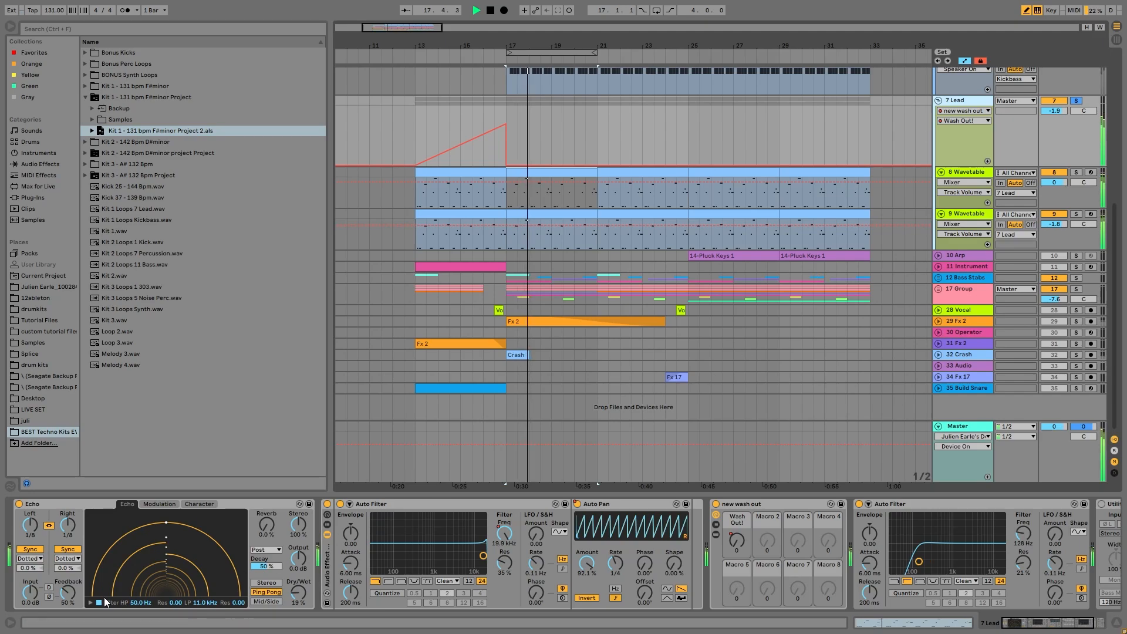
pyautogui.click(340, 607)
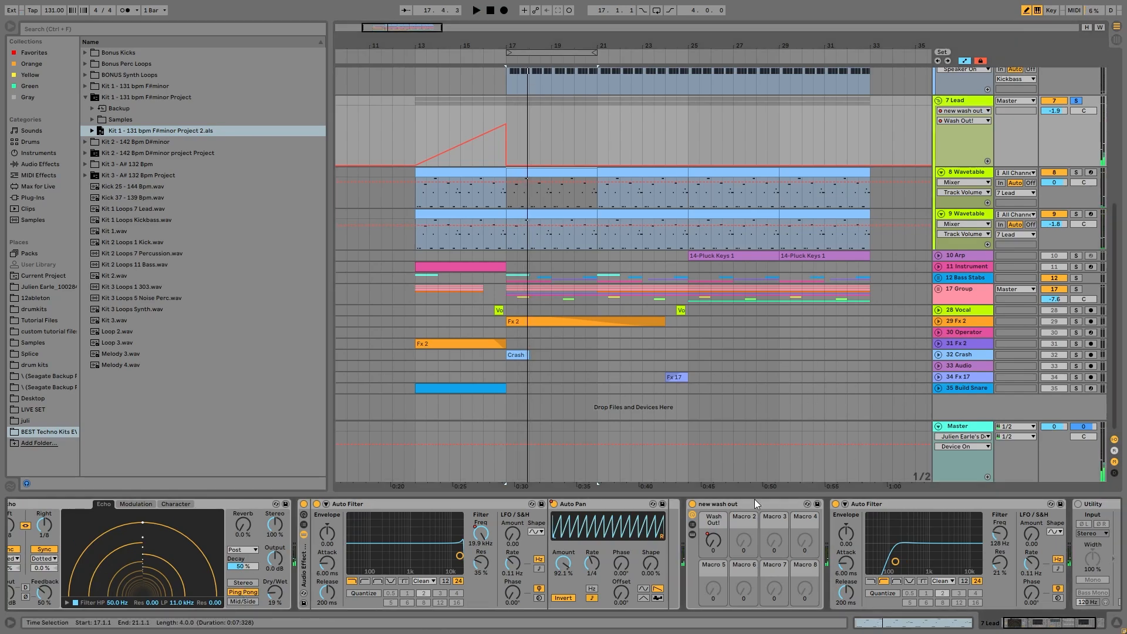
pyautogui.hscroll(-1, 385, 552)
pyautogui.hscroll(4, 399, 550)
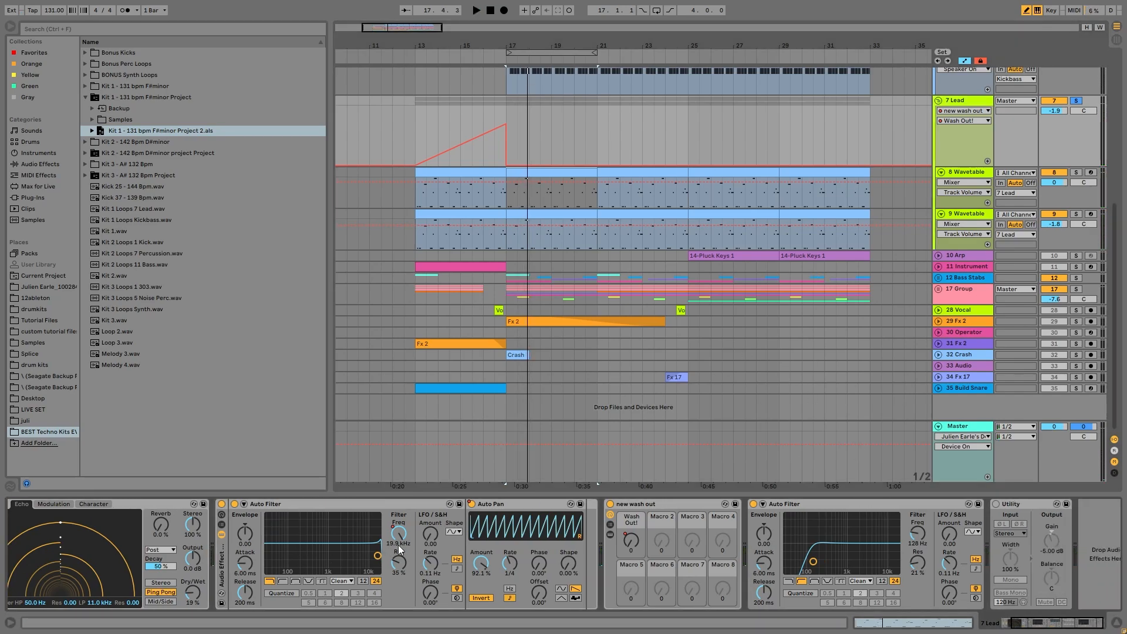
pyautogui.hscroll(-4, 407, 548)
pyautogui.hscroll(-1, 409, 554)
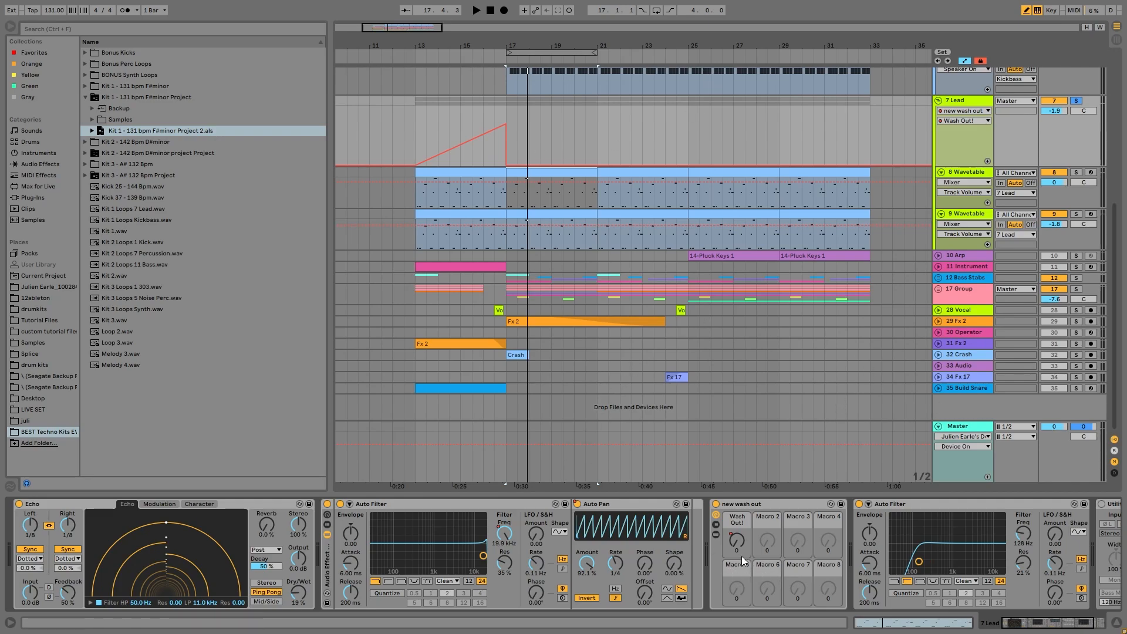
# Turn off draw mode and play the Lead's Wash Out automation build-up before bar 17, first soloed and again with the full mix.
pyautogui.press('b')
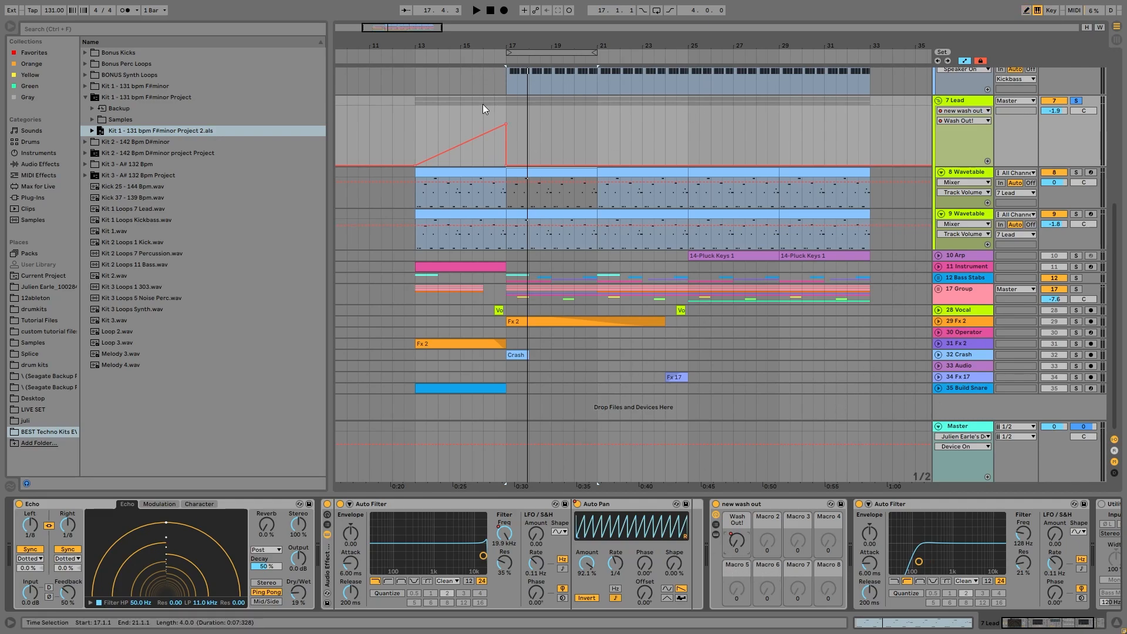
pyautogui.click(472, 101)
pyautogui.press('space')
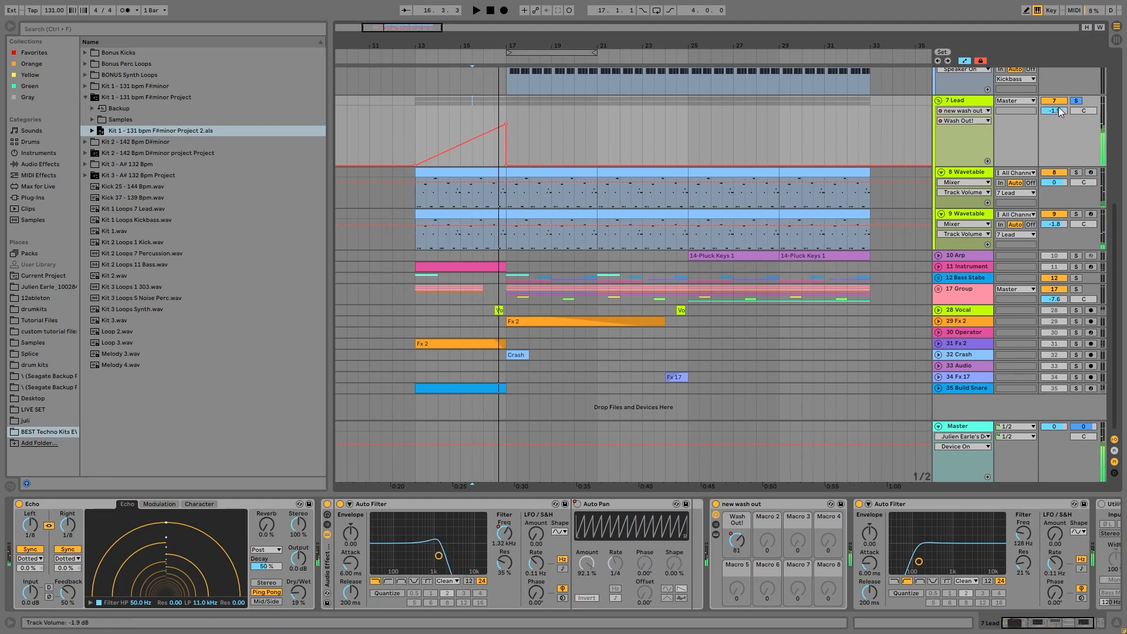
pyautogui.click(1074, 100)
pyautogui.press('space')
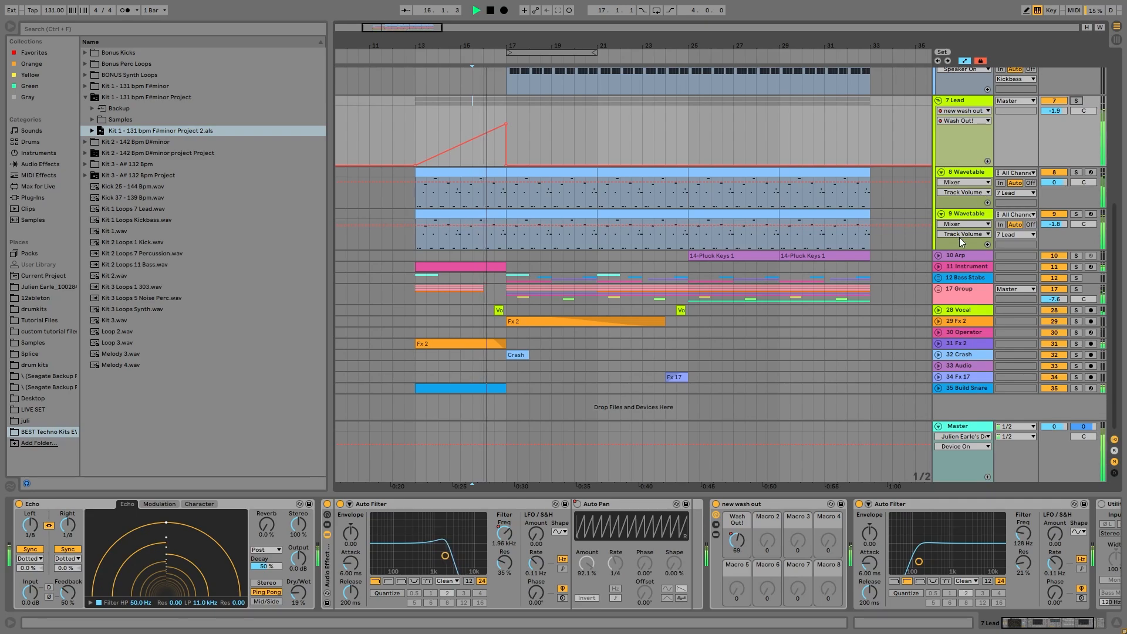
# Unfold and solo the Arp track, and play its second 14-Pluck Keys 1 clip from bar 29.
pyautogui.click(938, 255)
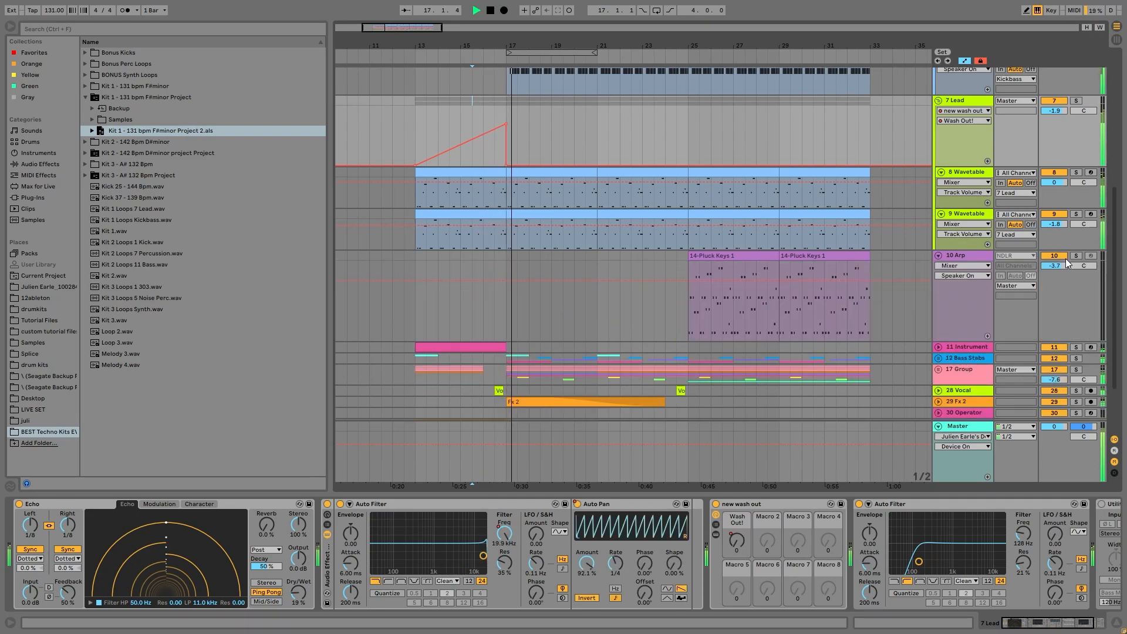
pyautogui.press('space')
pyautogui.click(823, 257)
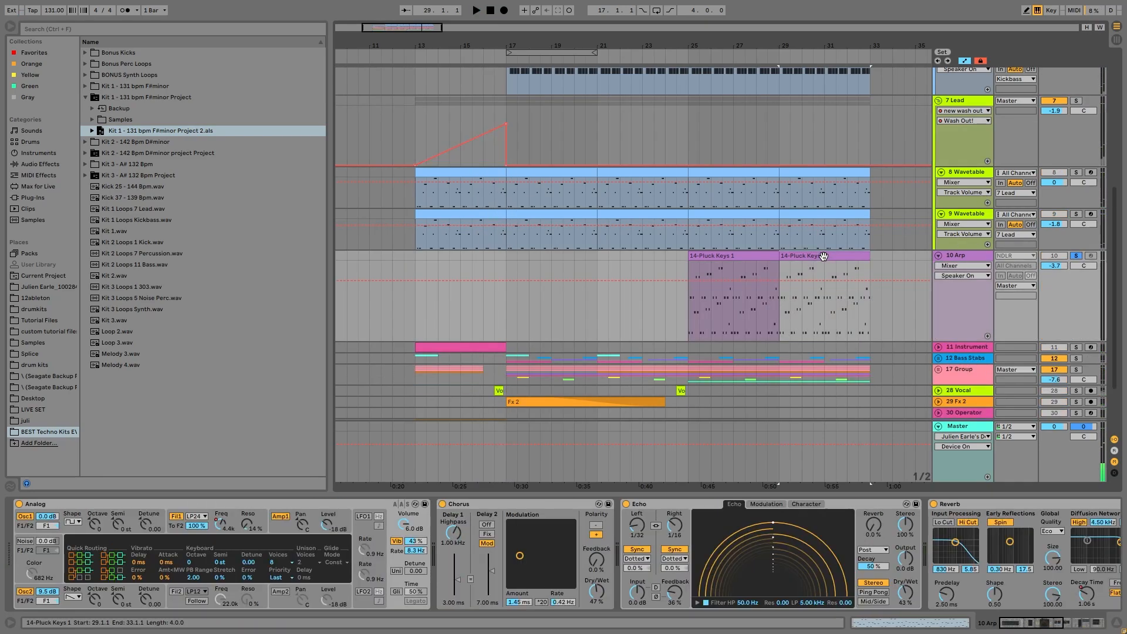
pyautogui.press('space')
# Open the Arp's second 14-Pluck Keys 1 clip and fold its piano roll to the used notes.
pyautogui.doubleClick(823, 257)
pyautogui.click(824, 257)
pyautogui.click(831, 125)
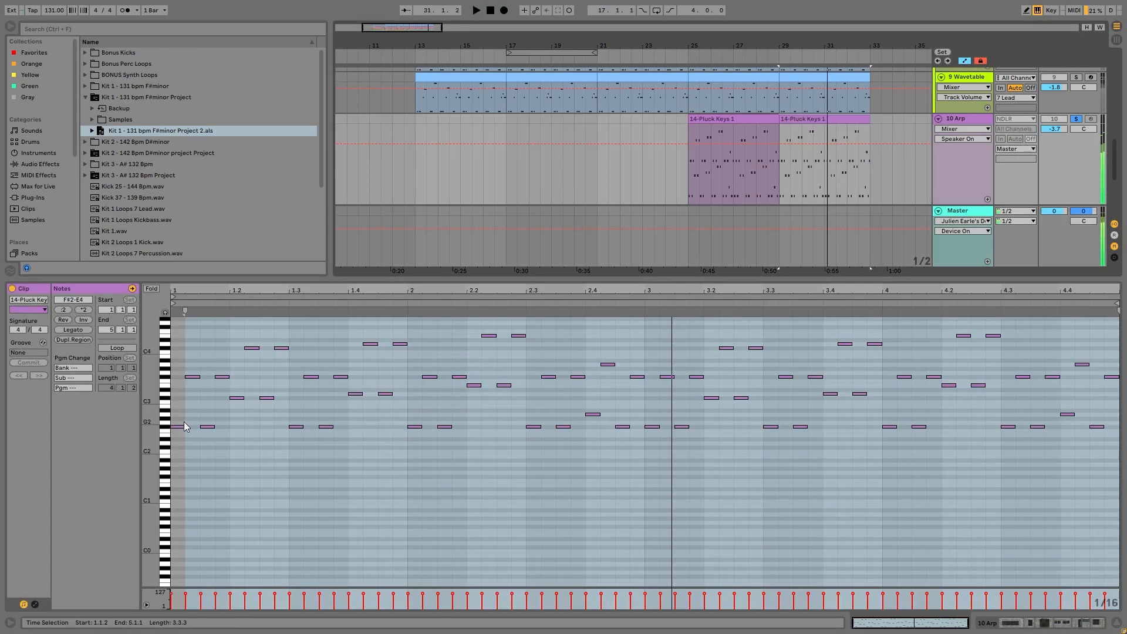
pyautogui.click(151, 289)
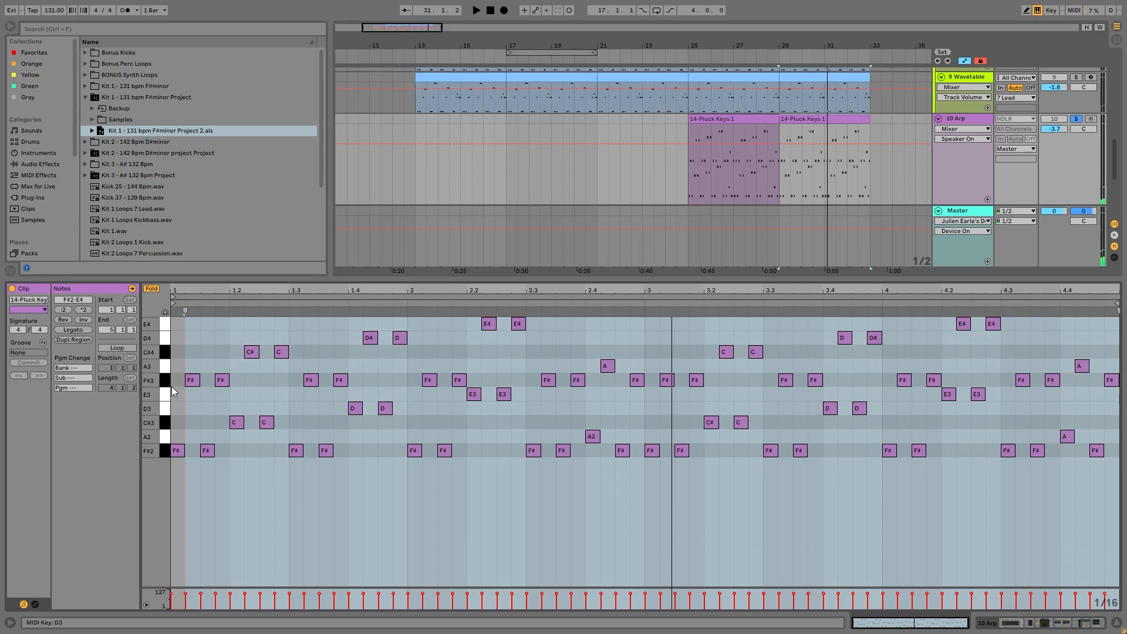
# Select individual low F#2 notes in the Arp clip's piano roll, then play the clip from bar 29.
pyautogui.moveTo(177, 416); pyautogui.dragTo(303, 484)
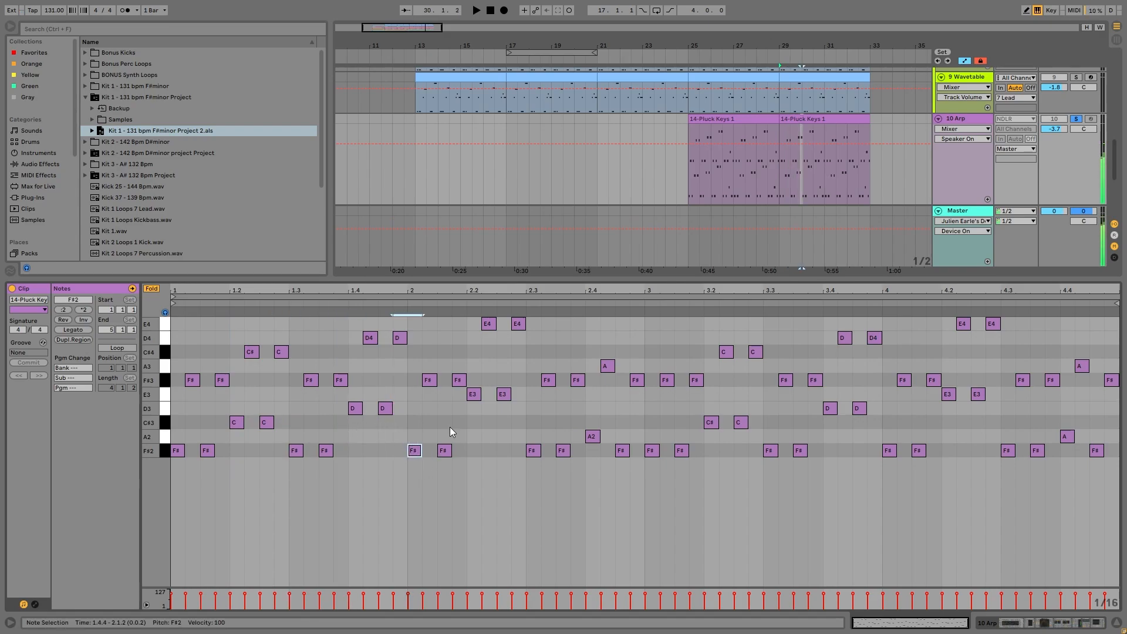
pyautogui.moveTo(456, 421); pyautogui.dragTo(470, 405)
pyautogui.moveTo(584, 433); pyautogui.dragTo(568, 452)
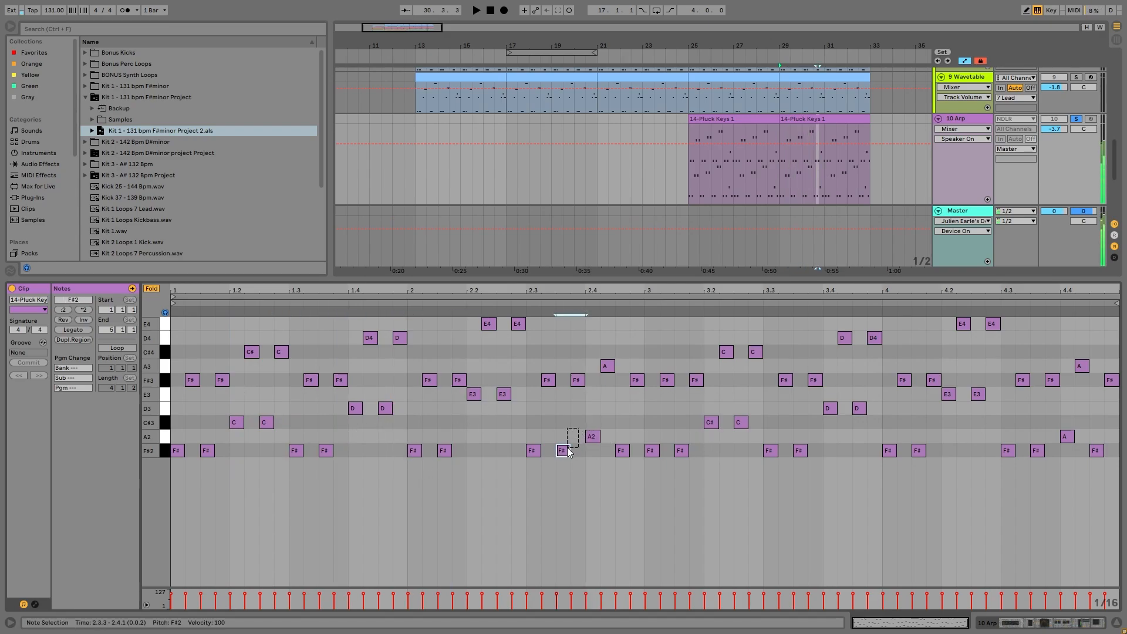
pyautogui.click(622, 451)
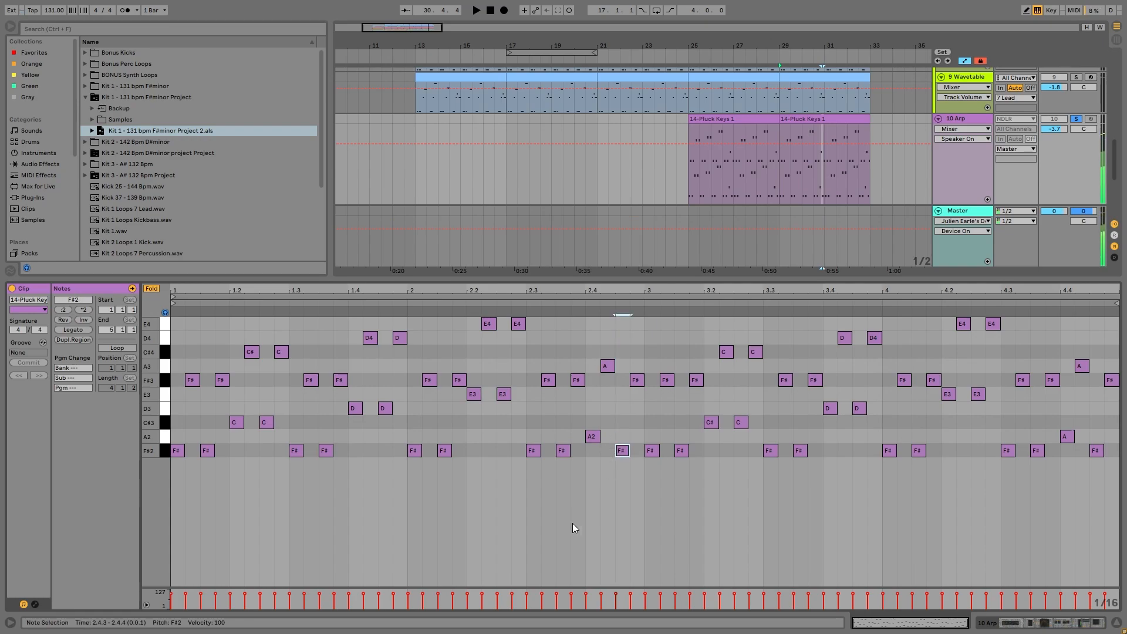
pyautogui.press('space')
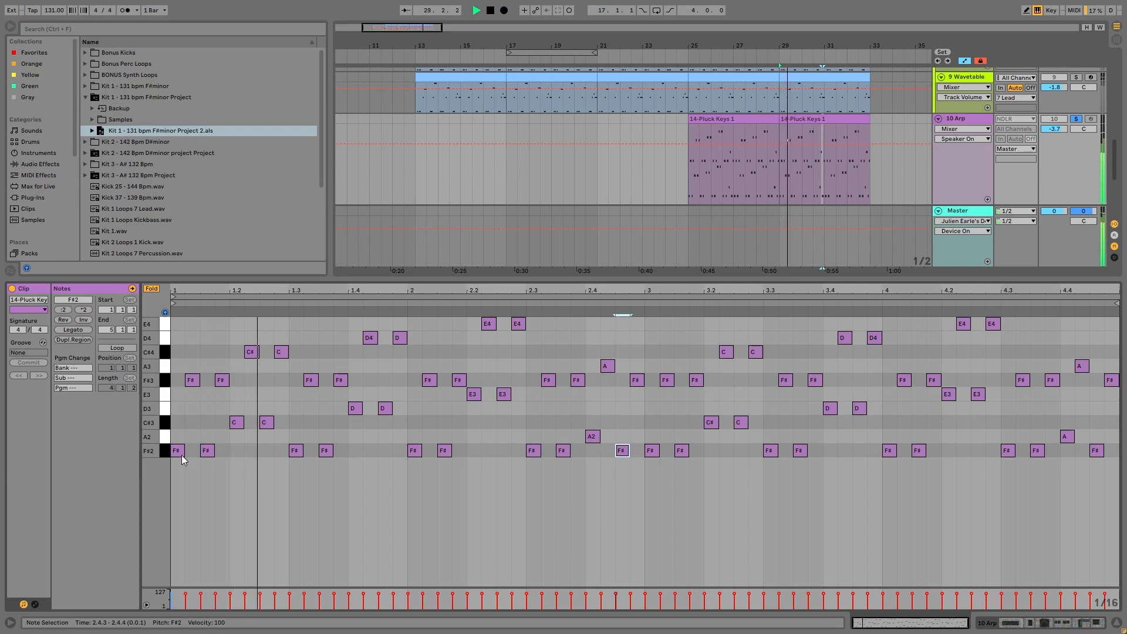
# Turn off the piano roll's Fold view, unsolo the Arp track and show its device chain.
pyautogui.click(153, 288)
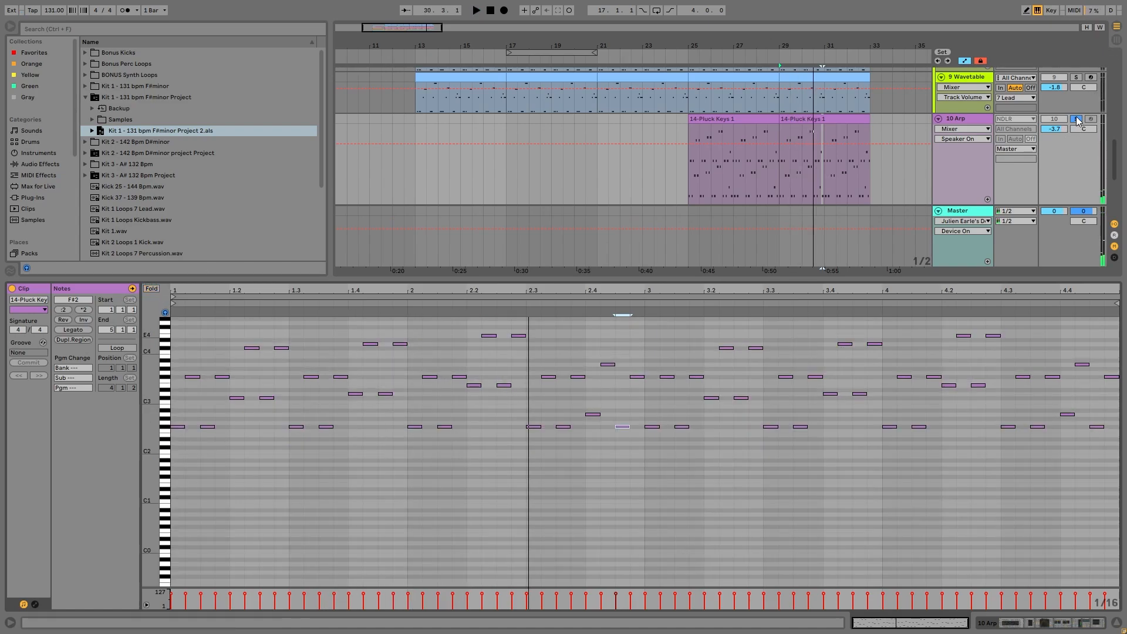
pyautogui.scroll(2, 963, 125)
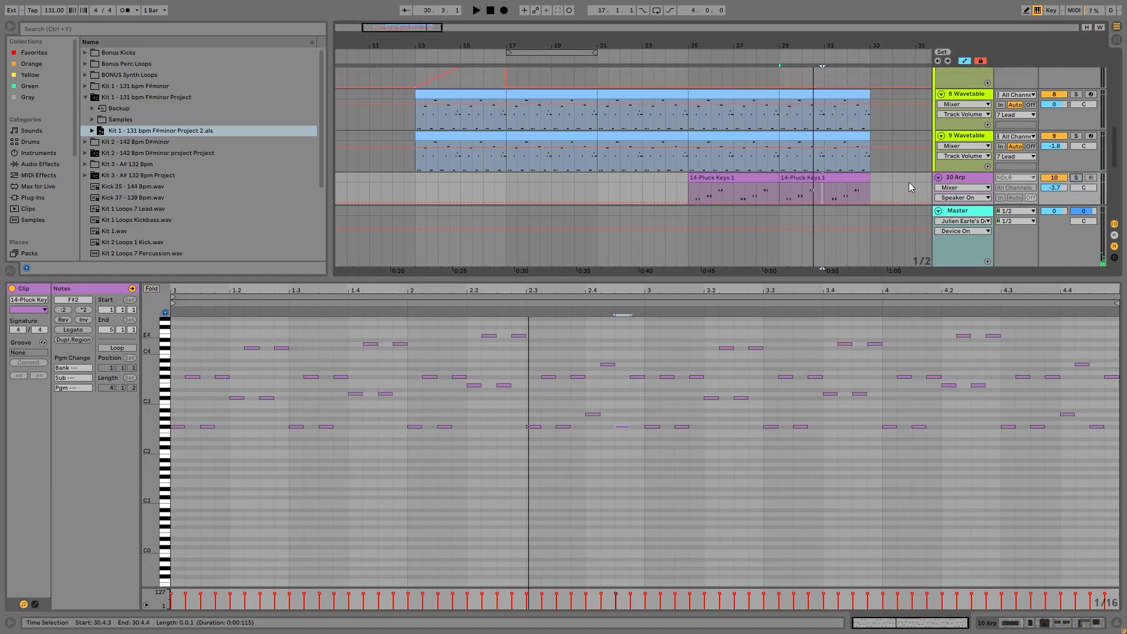
pyautogui.doubleClick(975, 183)
pyautogui.scroll(3, 767, 157)
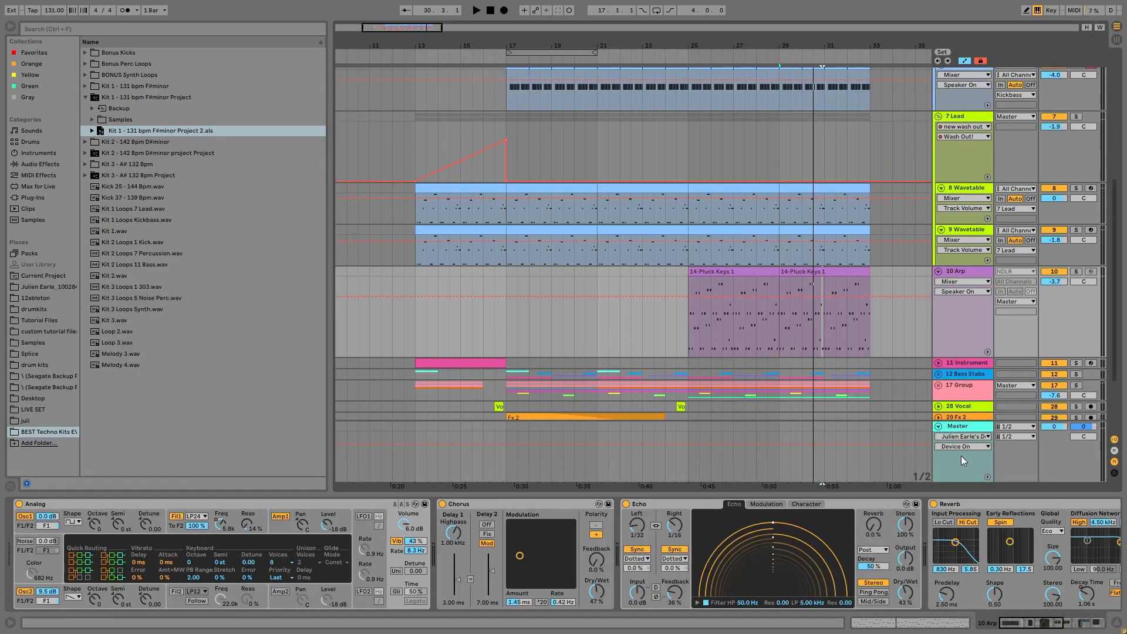
# Play the Arp's second 14-Pluck Keys 1 clip from bar 29 in the full mix.
pyautogui.click(837, 270)
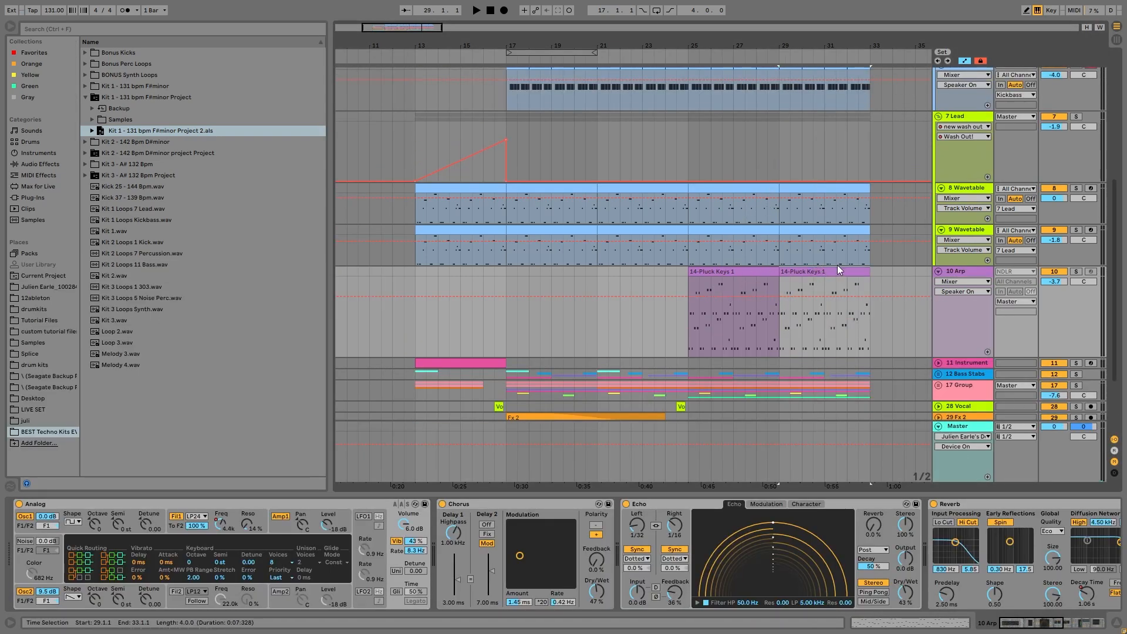
pyautogui.press('space')
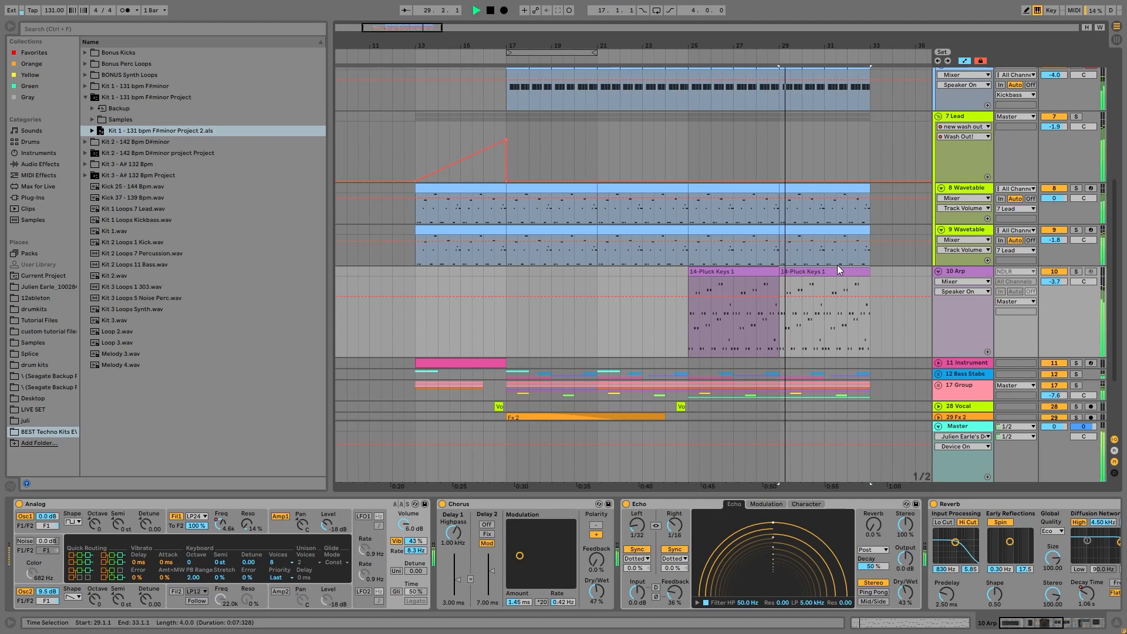
pyautogui.scroll(-2, 837, 265)
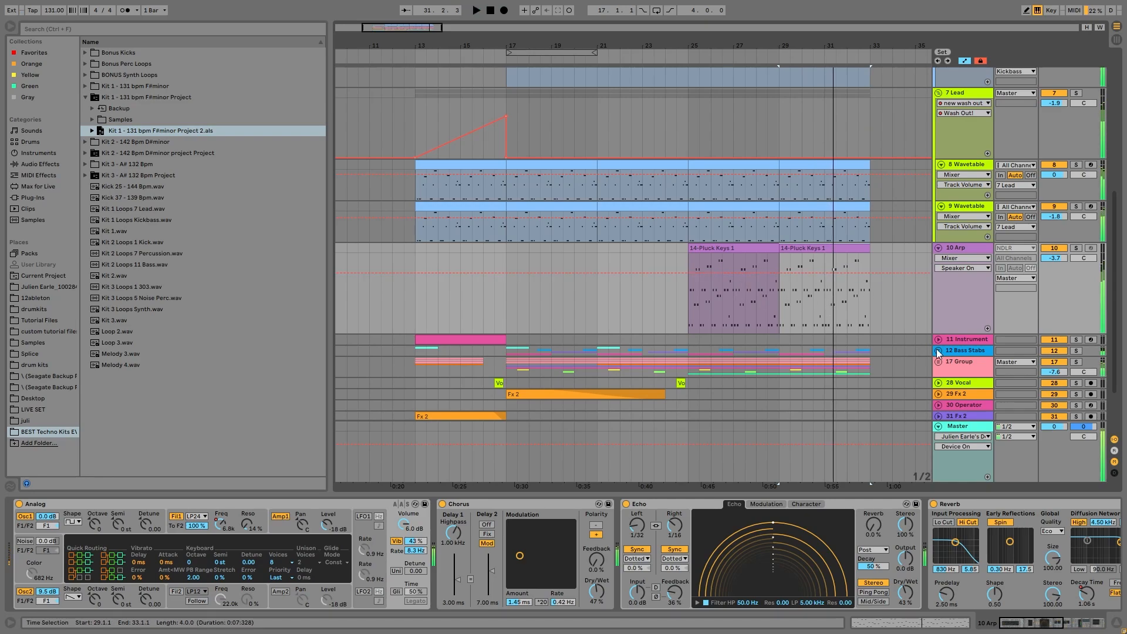
# Solo and unfold the 11 Instrument track, play its clip from bar 13 and show its device chain.
pyautogui.scroll(-5, 830, 315)
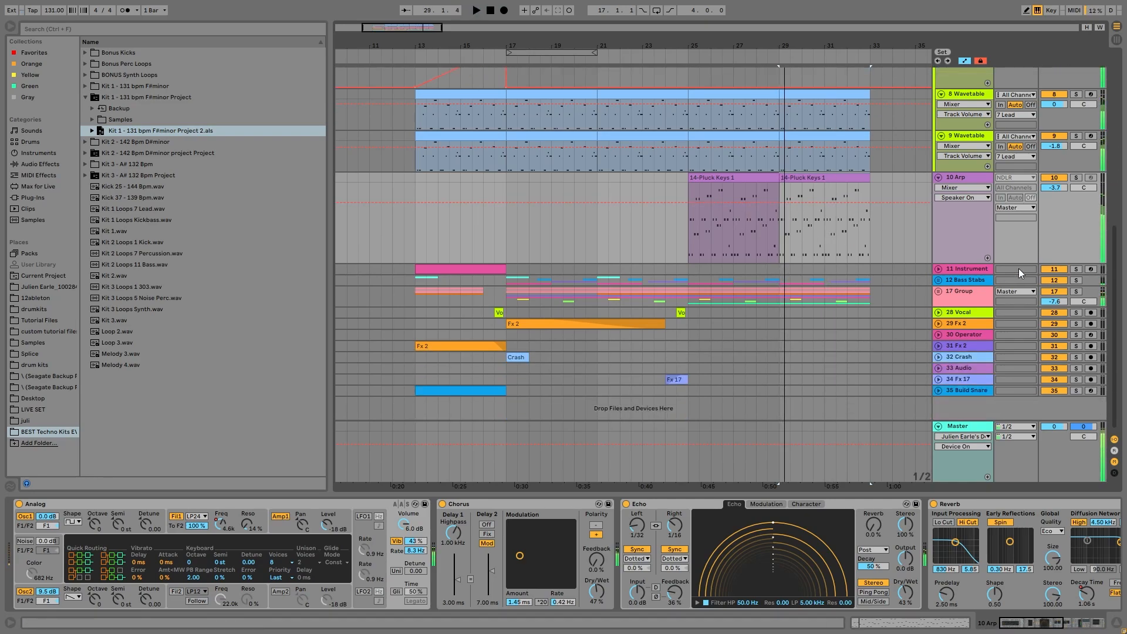
pyautogui.click(1075, 268)
pyautogui.click(938, 269)
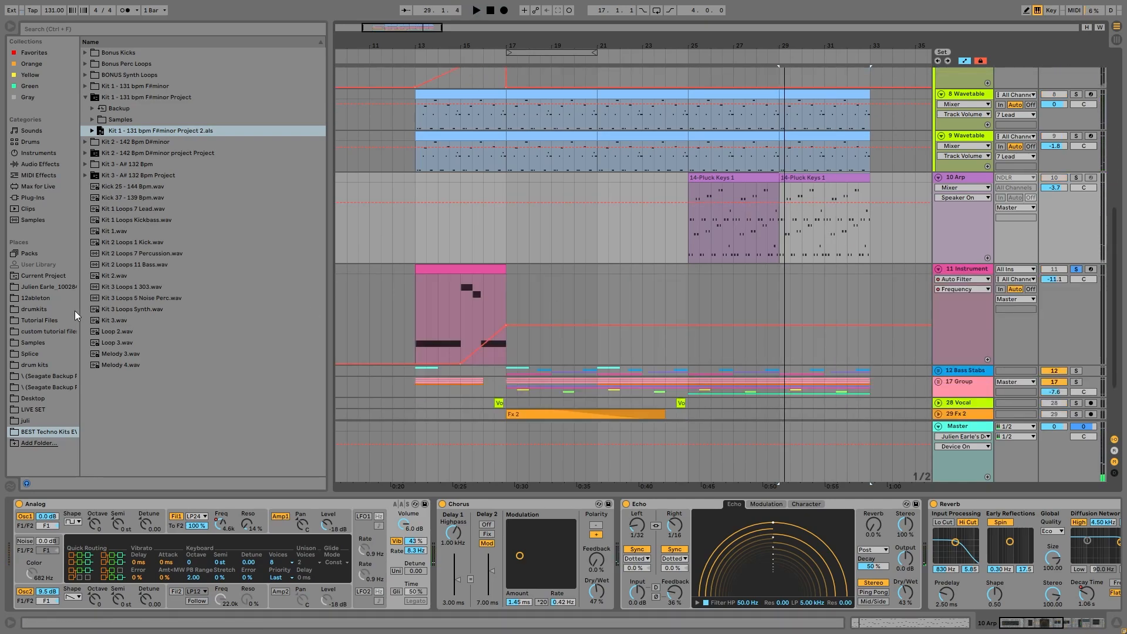
pyautogui.click(439, 269)
pyautogui.press('space')
pyautogui.doubleClick(448, 269)
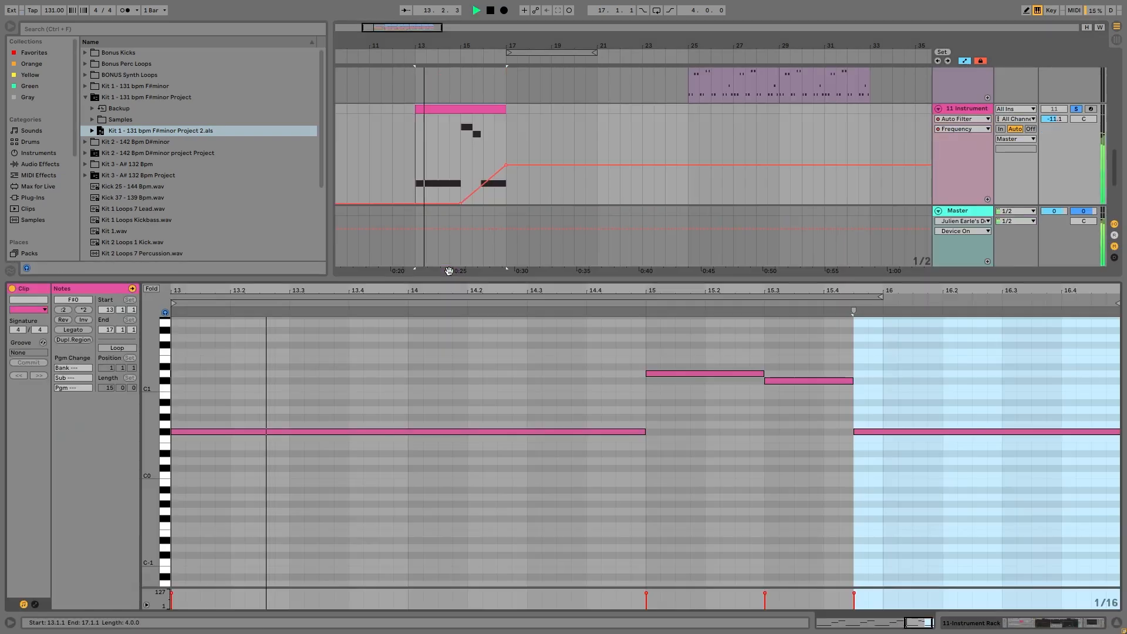
pyautogui.hotkey('shift', 'Tab')
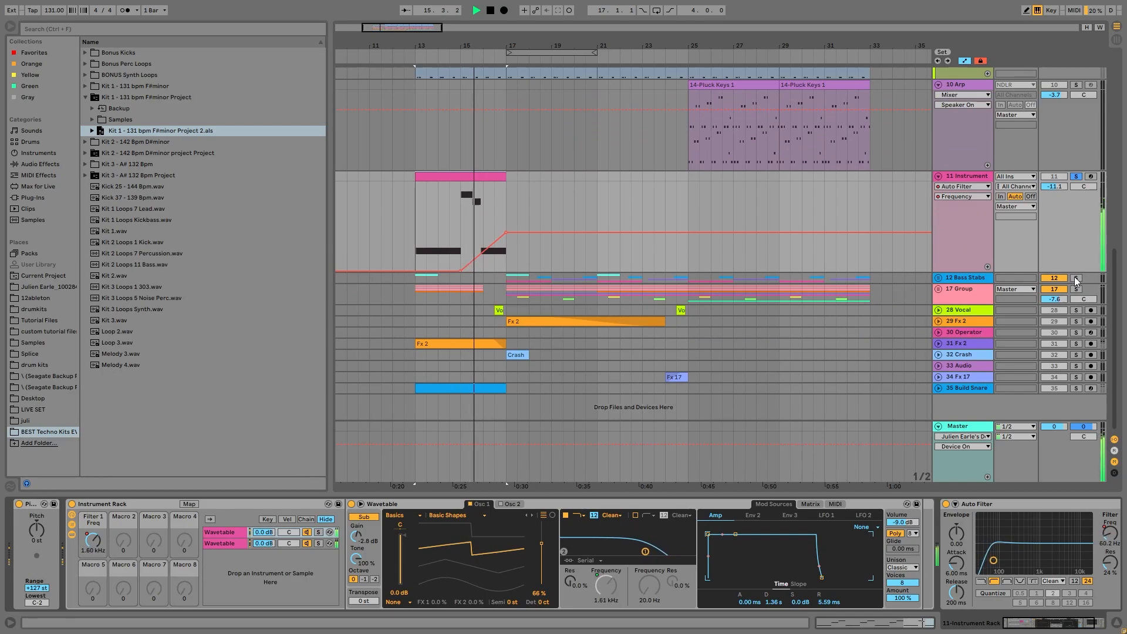
pyautogui.press('space')
# Unfold and solo the 12 Bass Stabs group, and play it from the 13 Instrument clip at bar 17.
pyautogui.click(937, 277)
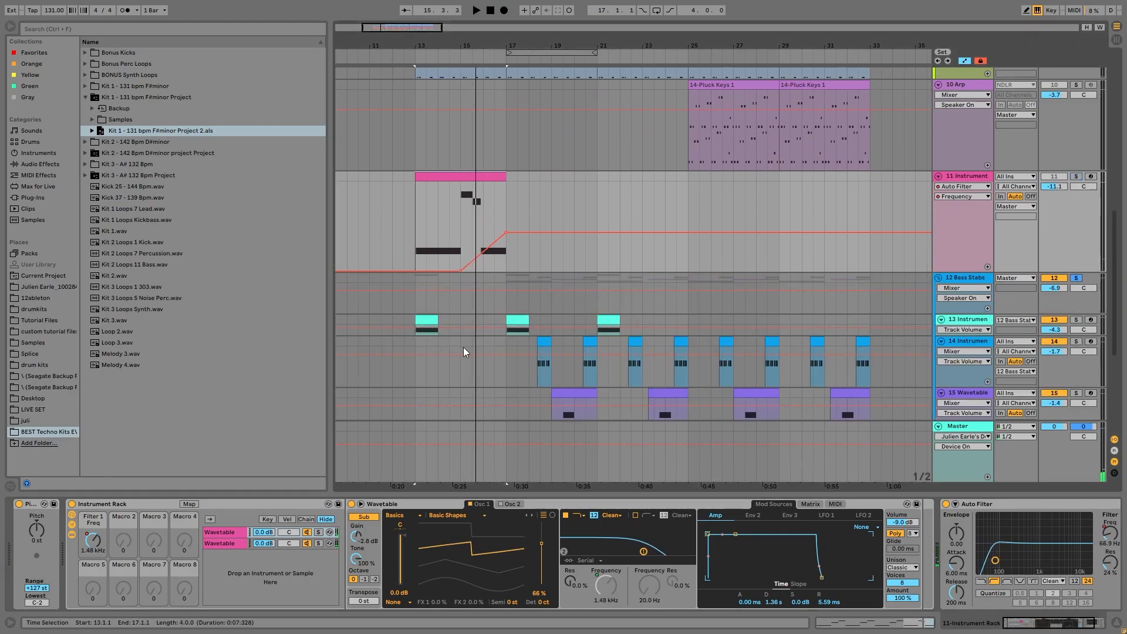
pyautogui.scroll(-3, 463, 347)
pyautogui.click(512, 237)
pyautogui.press('space')
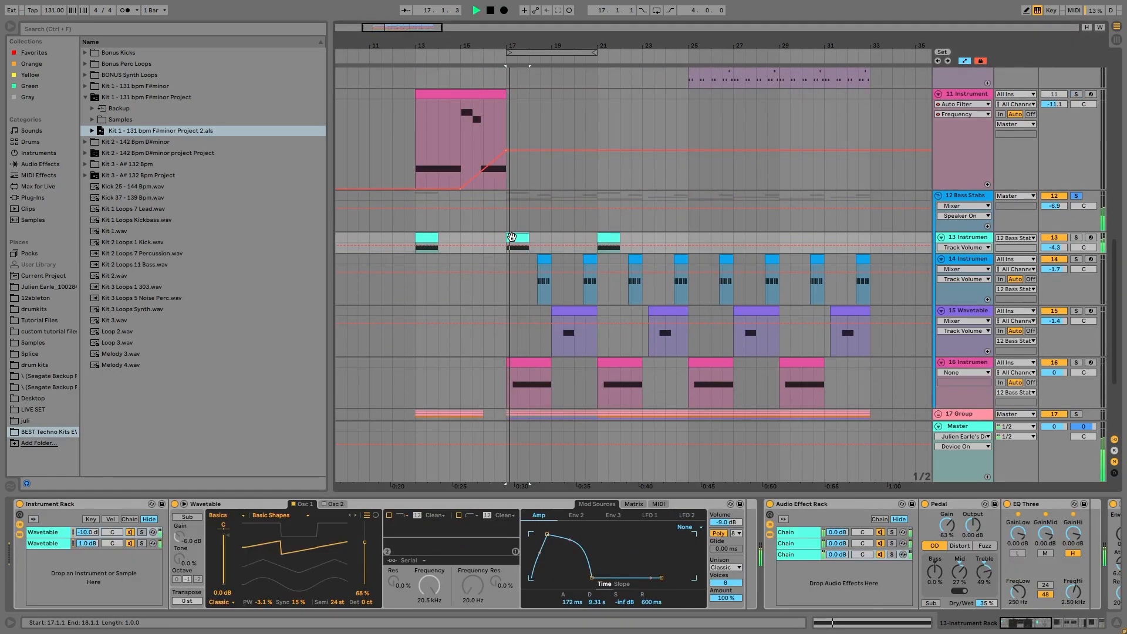
# Unsolo the Bass Stabs group and play from bar 17 with the full mix.
pyautogui.scroll(-2, 512, 237)
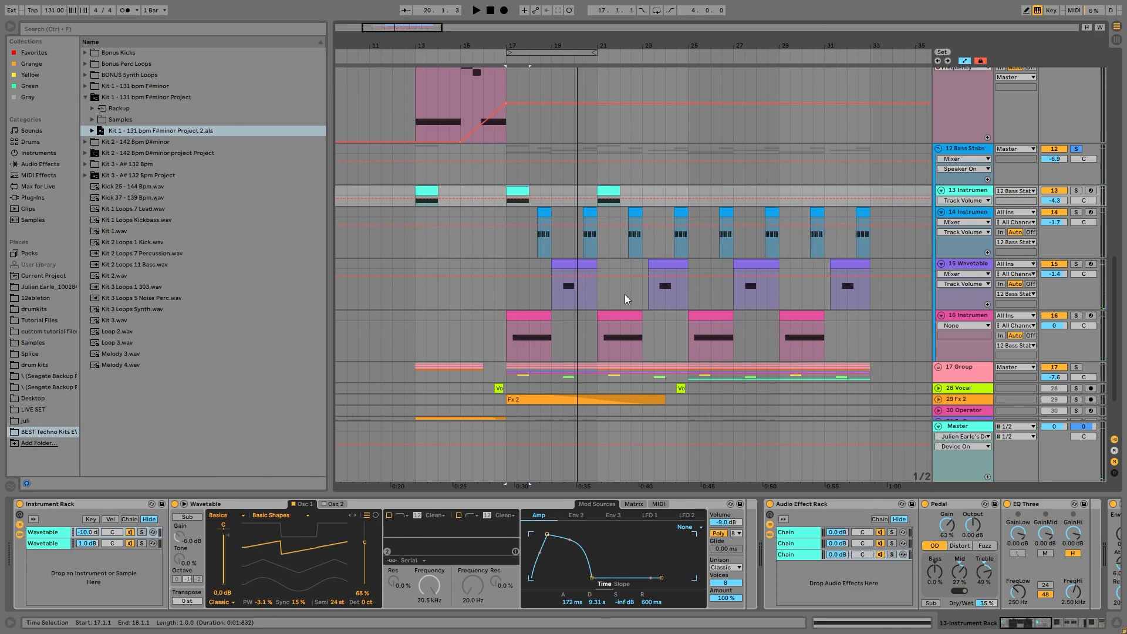
pyautogui.scroll(1, 1050, 202)
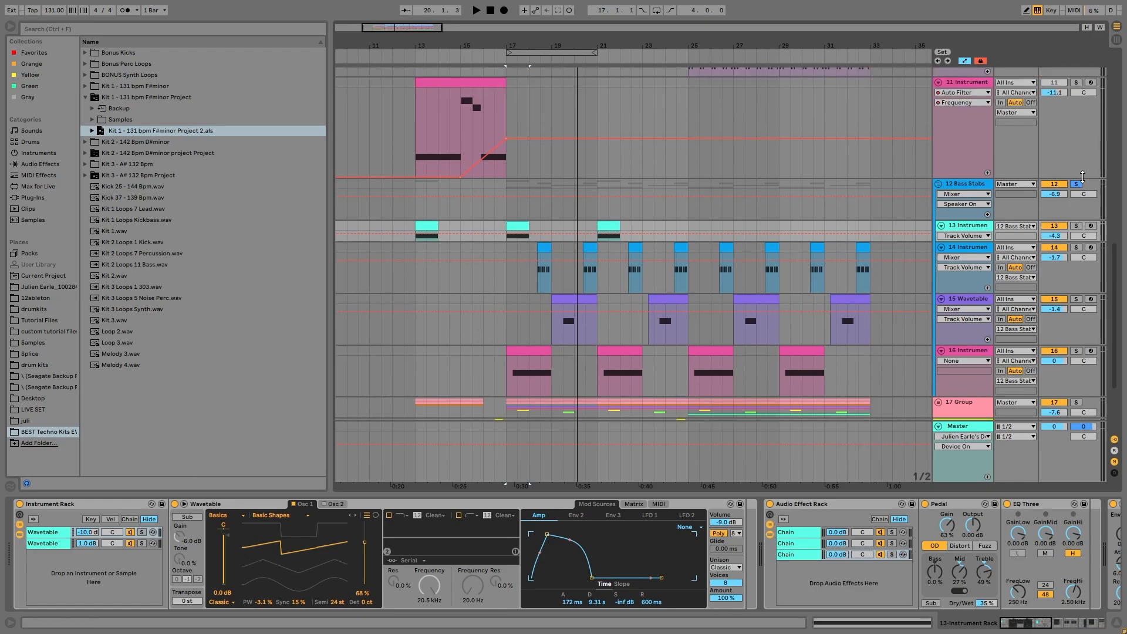
pyautogui.scroll(4, 867, 344)
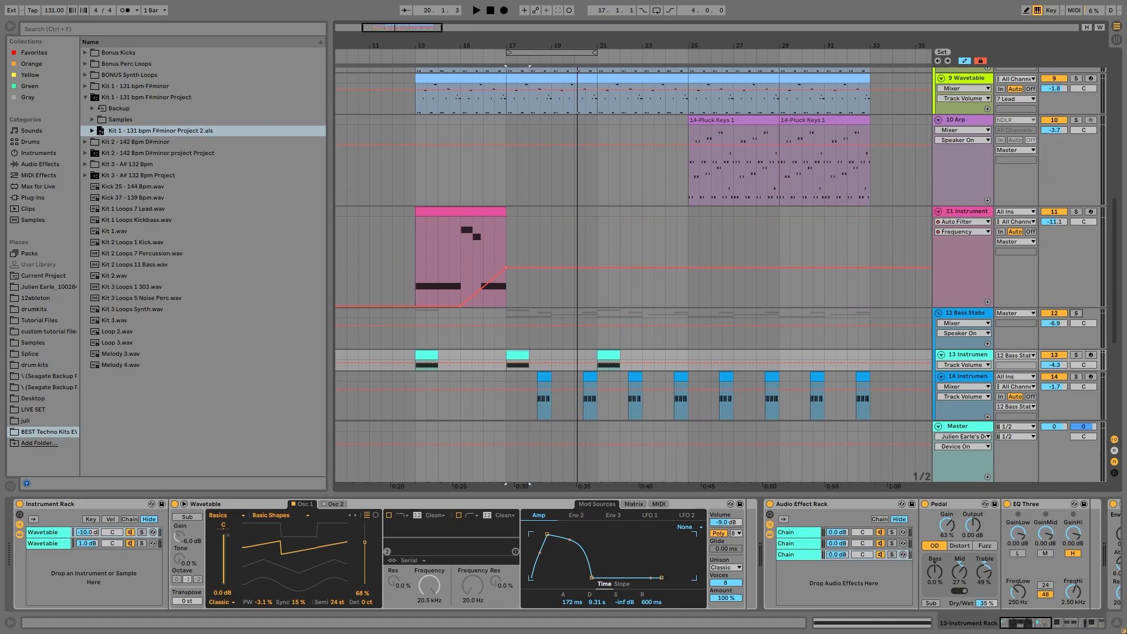
pyautogui.press('space')
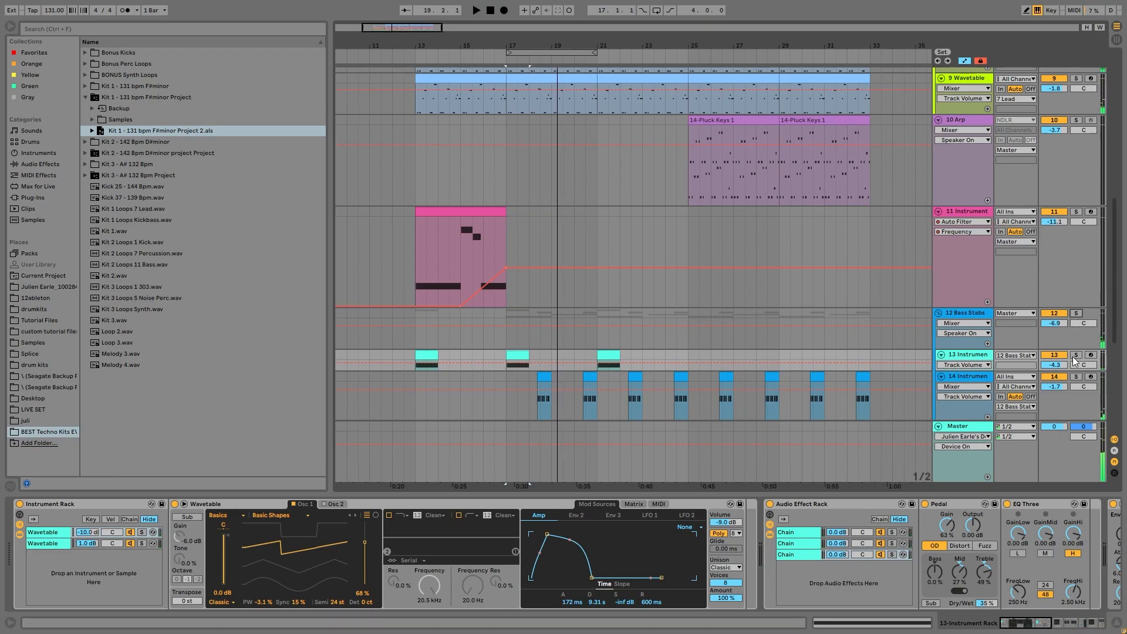
# Solo the 13 Instrument track, play its clip from bar 17 and view the effects in its device chain.
pyautogui.press('space')
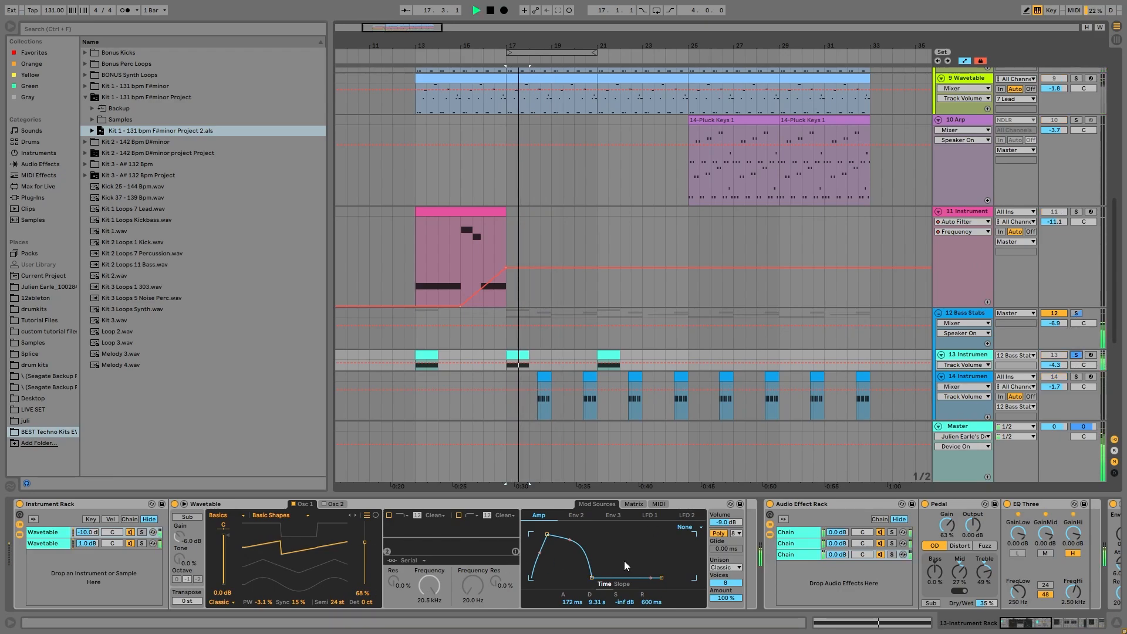
pyautogui.hscroll(2, 711, 559)
pyautogui.press('space')
# Solo the 16 Instrument track, show its device chain, and play it from bar 17 alone and together with 13 Instrument.
pyautogui.scroll(-4, 876, 343)
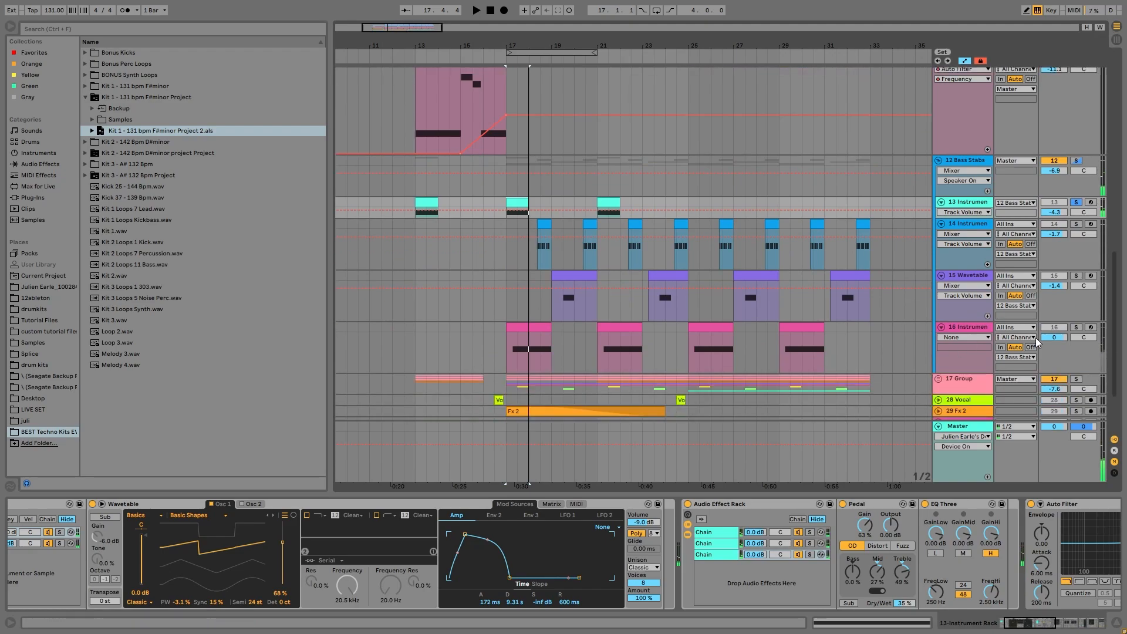
pyautogui.click(1076, 327)
pyautogui.press('space')
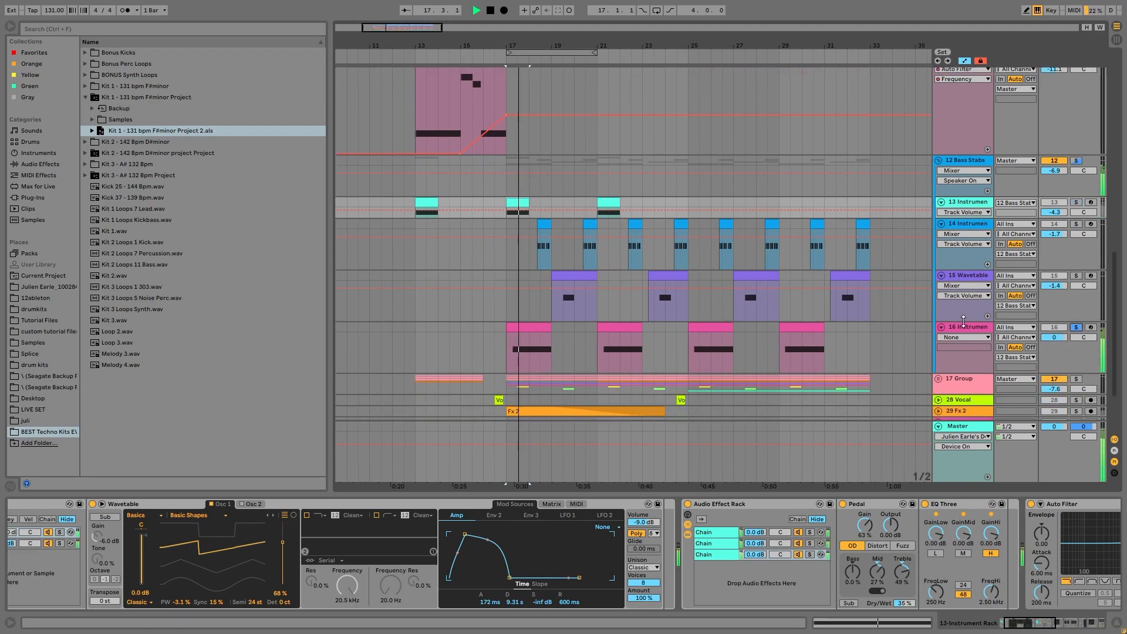
pyautogui.click(964, 327)
pyautogui.press('space')
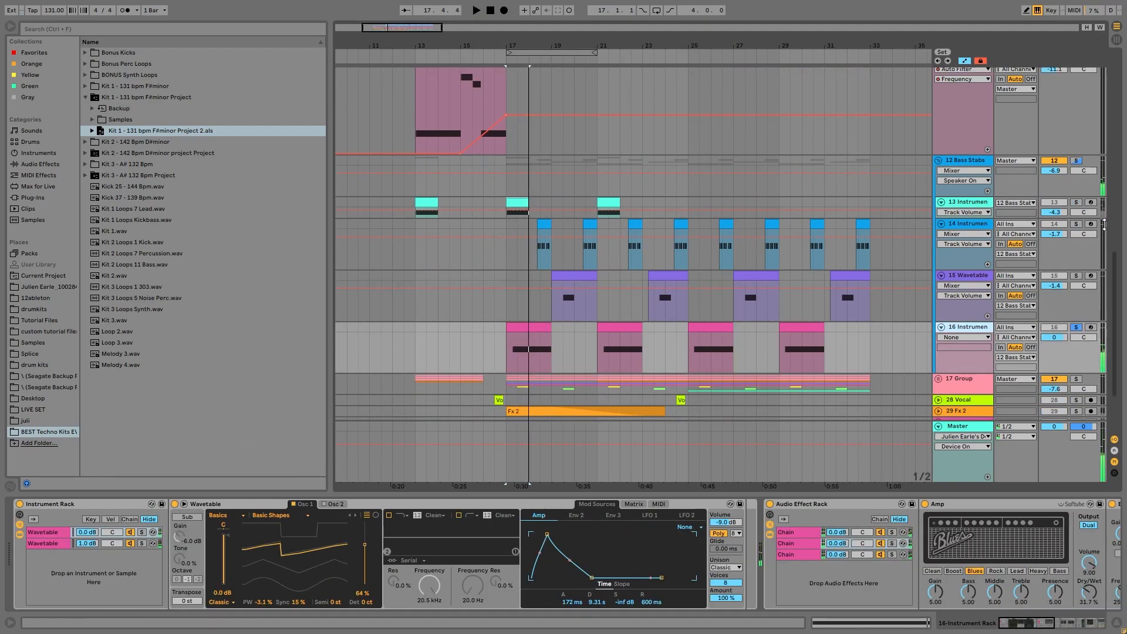
pyautogui.press('space')
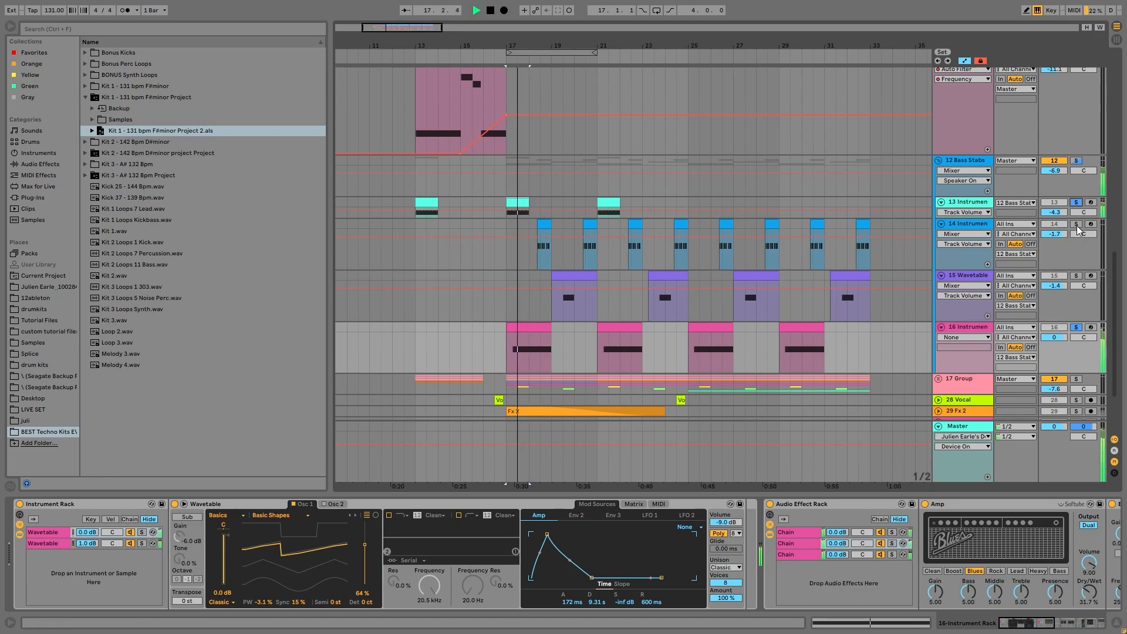
# Solo the 14 Instrument track and play its first clip just before bar 19, with its device chain shown.
pyautogui.click(1076, 224)
pyautogui.click(546, 234)
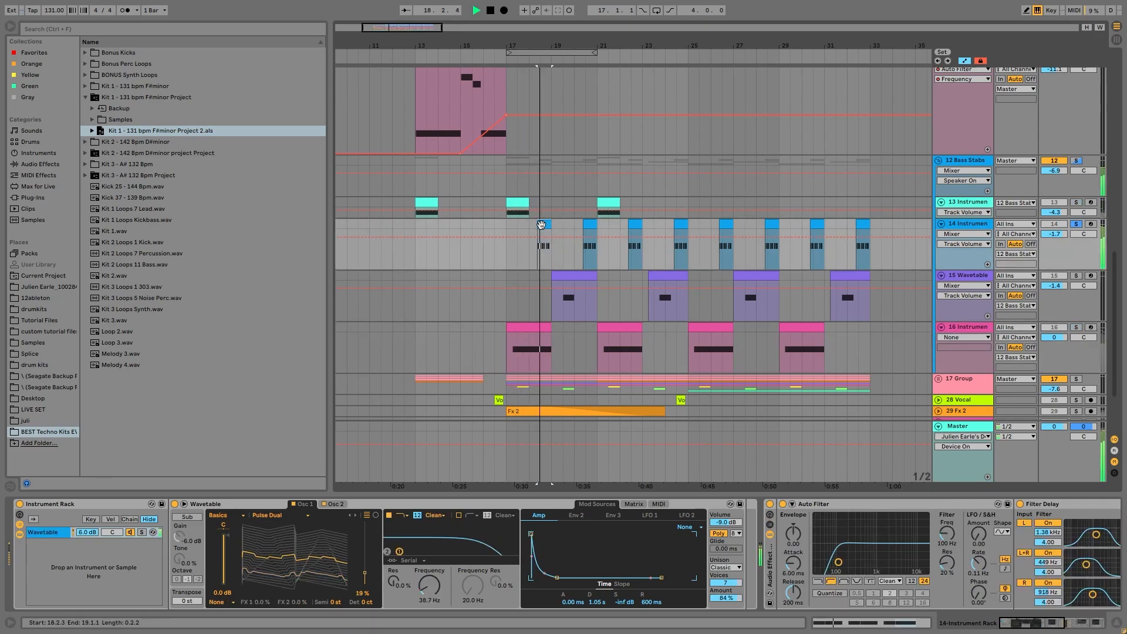
pyautogui.press('space')
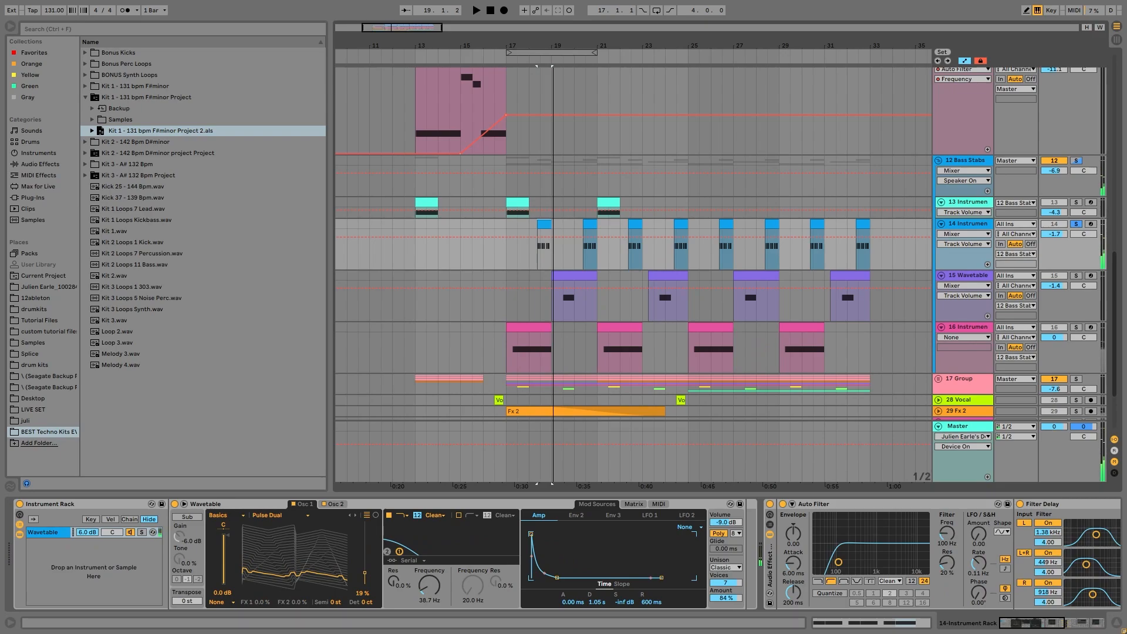
# Solo the 15 Wavetable track and play its first clip from bar 19, with its device chain shown.
pyautogui.click(577, 277)
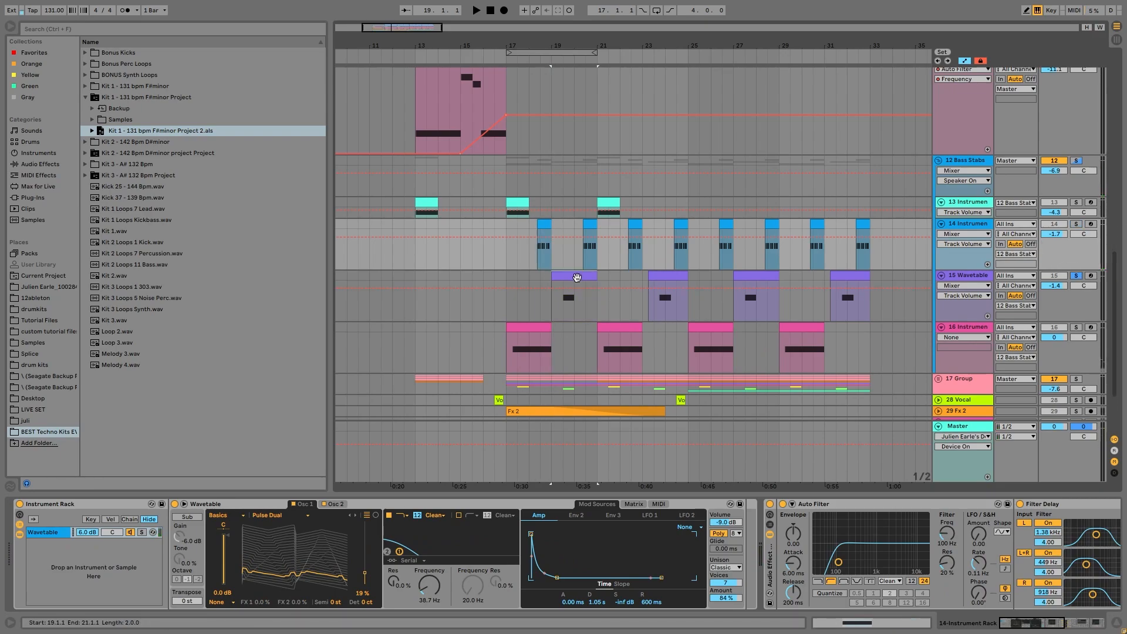
pyautogui.press('space')
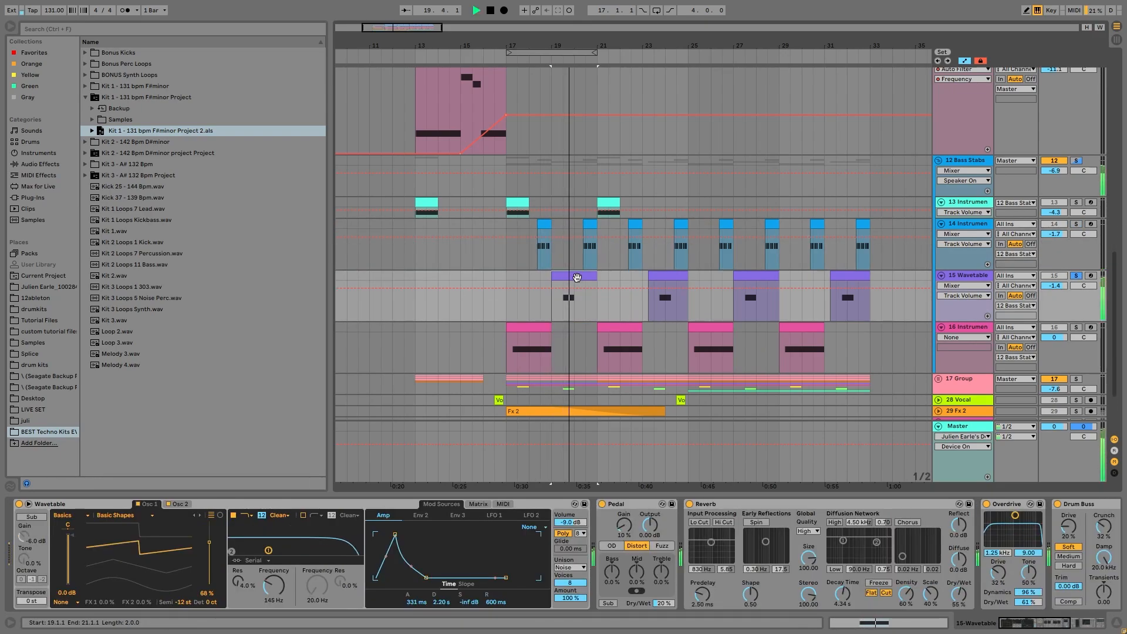
pyautogui.press('space')
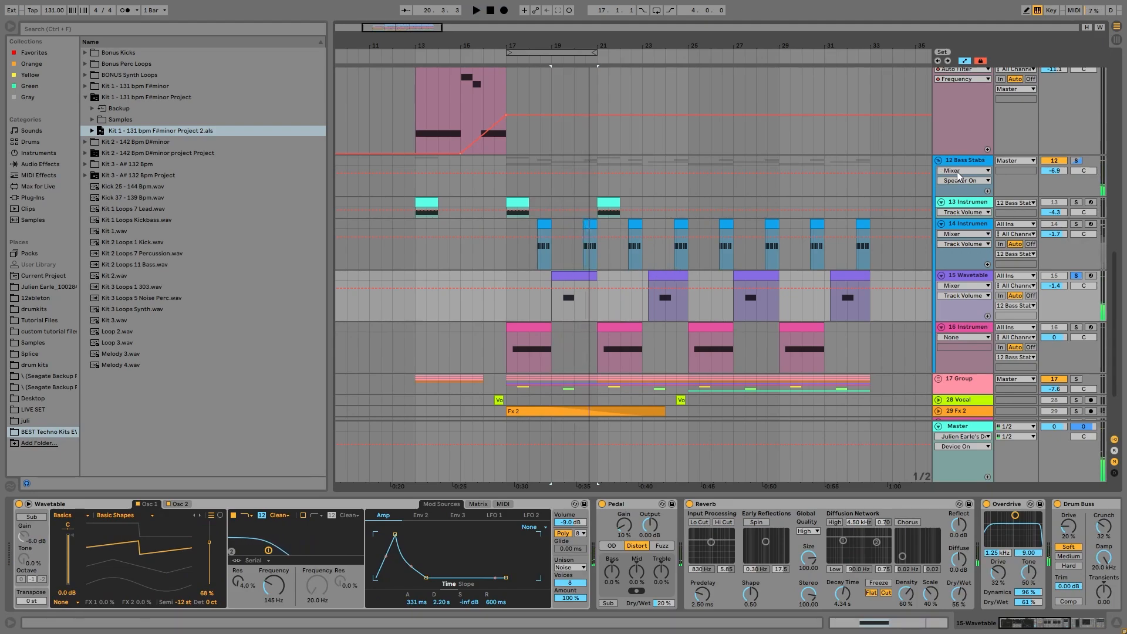
# Show the 12 Bass Stabs group's Auto Filter and solo the whole group.
pyautogui.click(1069, 170)
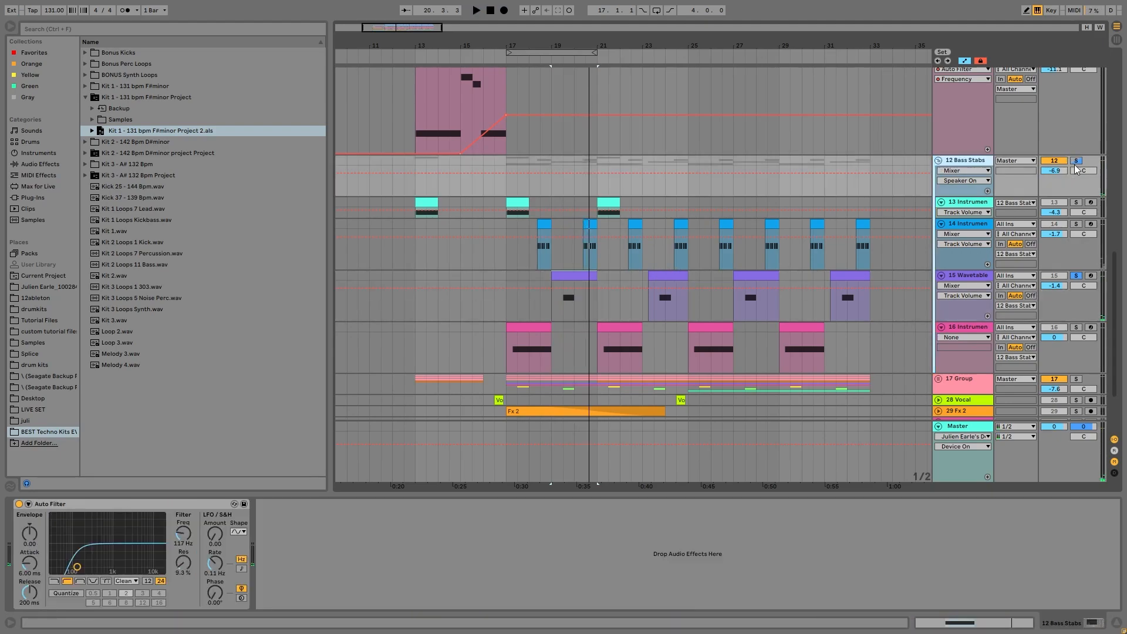
pyautogui.click(1076, 160)
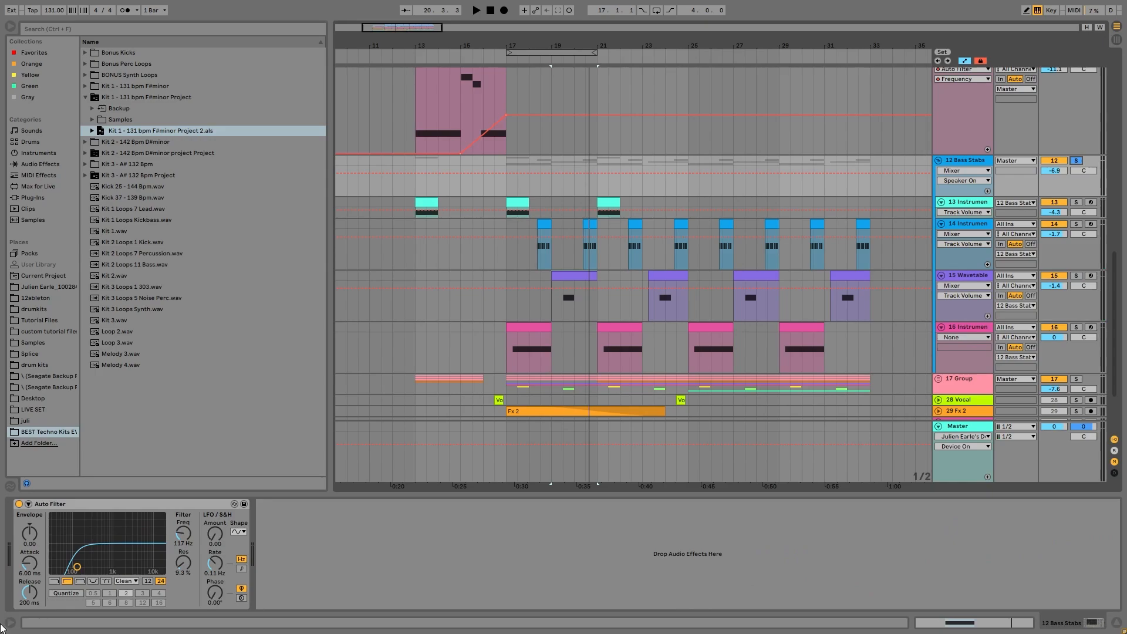
# Solo the 17 Group, play it from bar 25 and unfold it to show its hi-hat and percussion tracks.
pyautogui.scroll(-3, 752, 314)
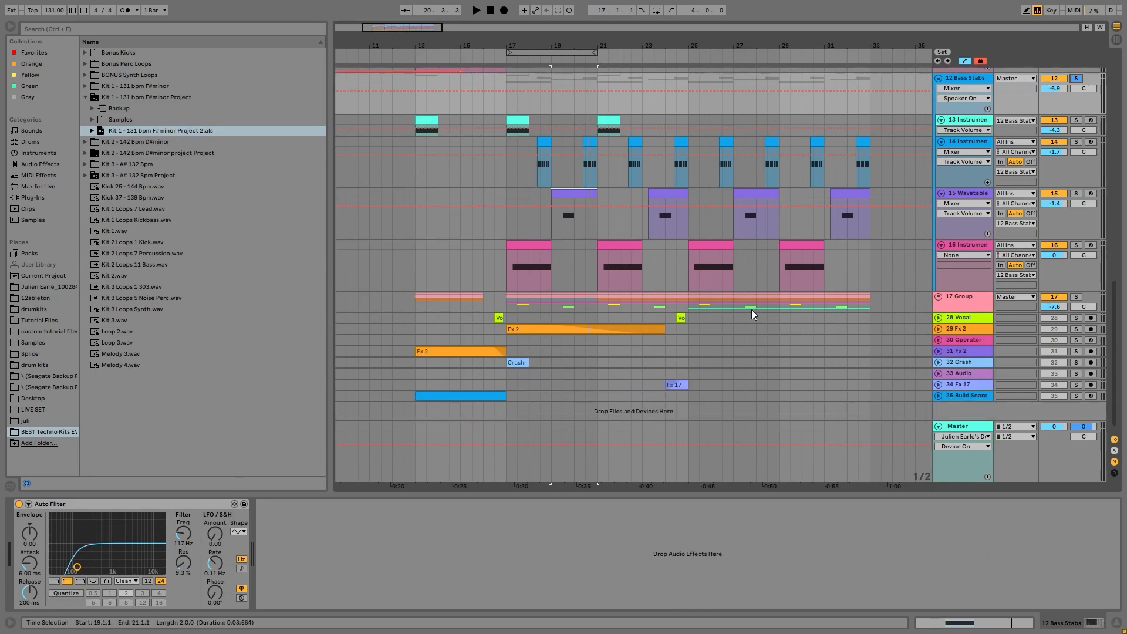
pyautogui.click(1077, 296)
pyautogui.click(687, 294)
pyautogui.press('space')
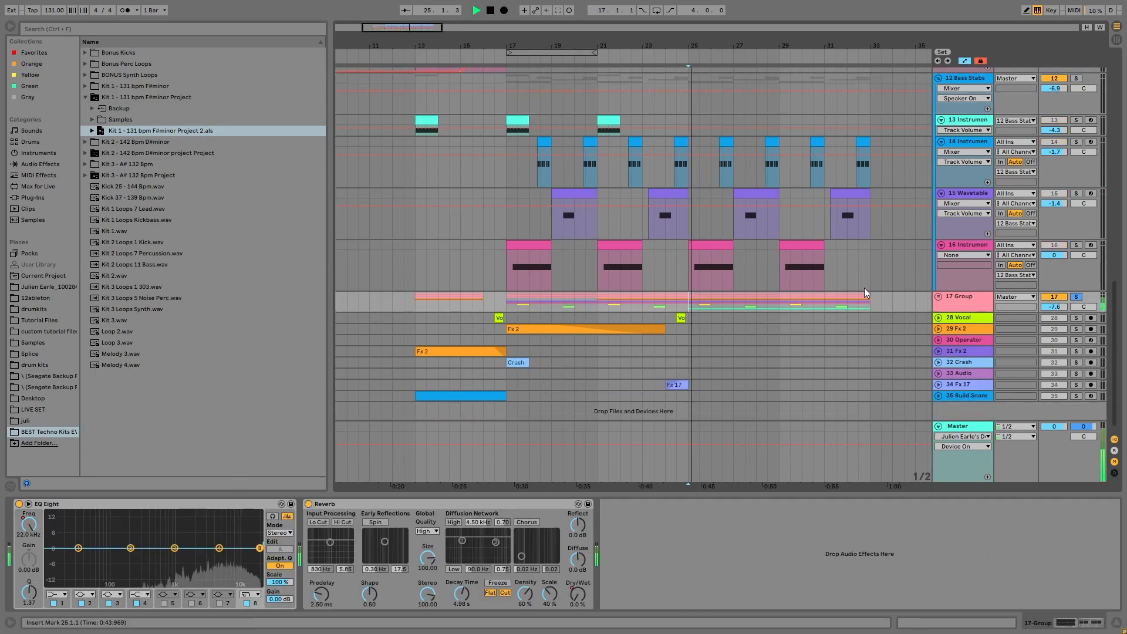
pyautogui.click(939, 297)
pyautogui.scroll(-3, 960, 294)
pyautogui.scroll(-2, 960, 294)
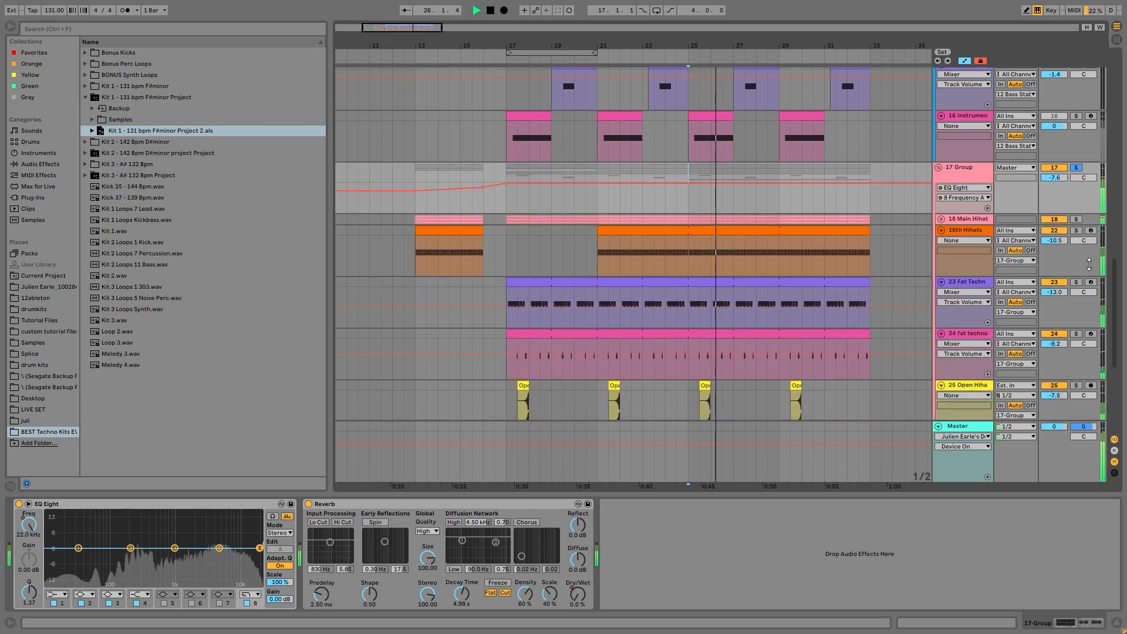
# Solo the 18 Main Hihat group and the 27 Loop 19 track in turn, playing each from bar 25.
pyautogui.click(967, 219)
pyautogui.click(967, 167)
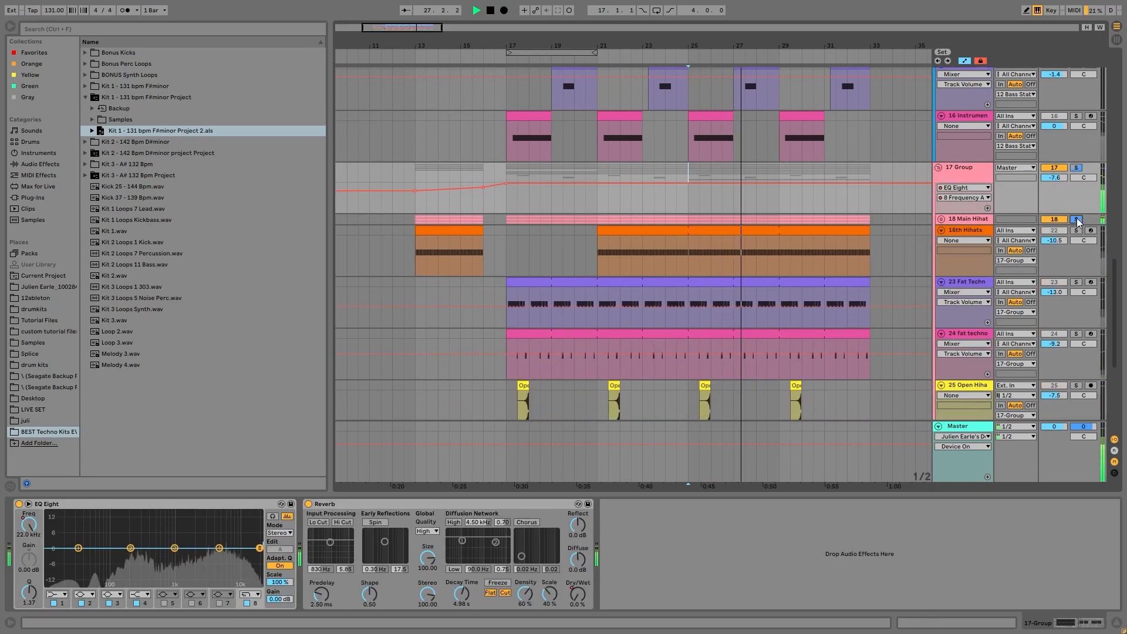
pyautogui.scroll(-1, 921, 267)
pyautogui.press('space')
pyautogui.scroll(-5, 951, 276)
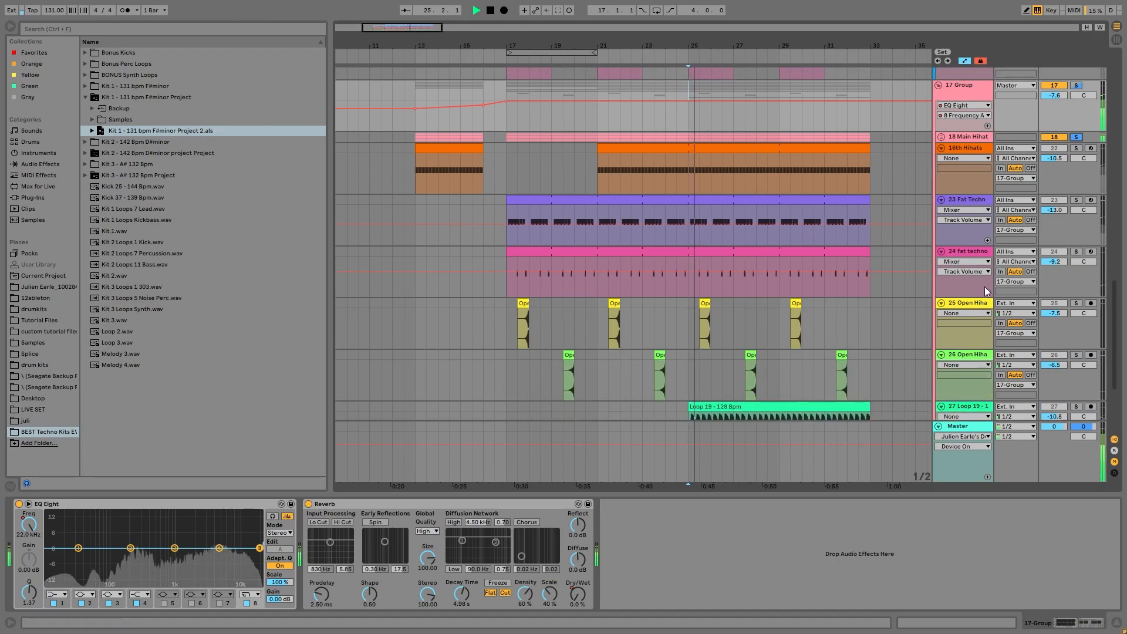
pyautogui.click(1077, 348)
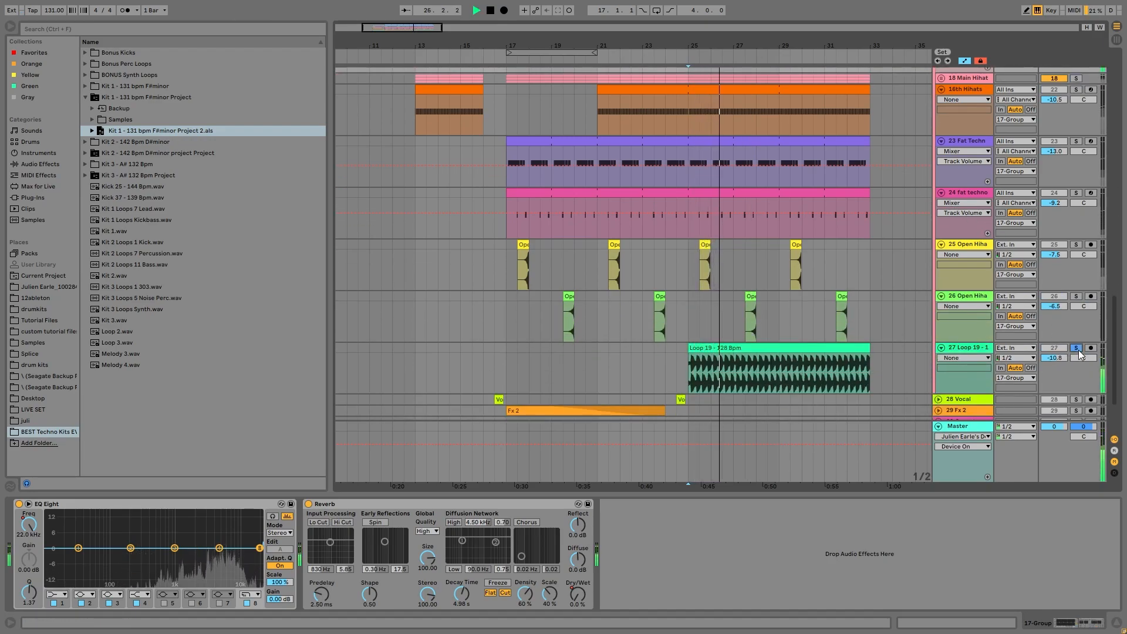
pyautogui.press('space')
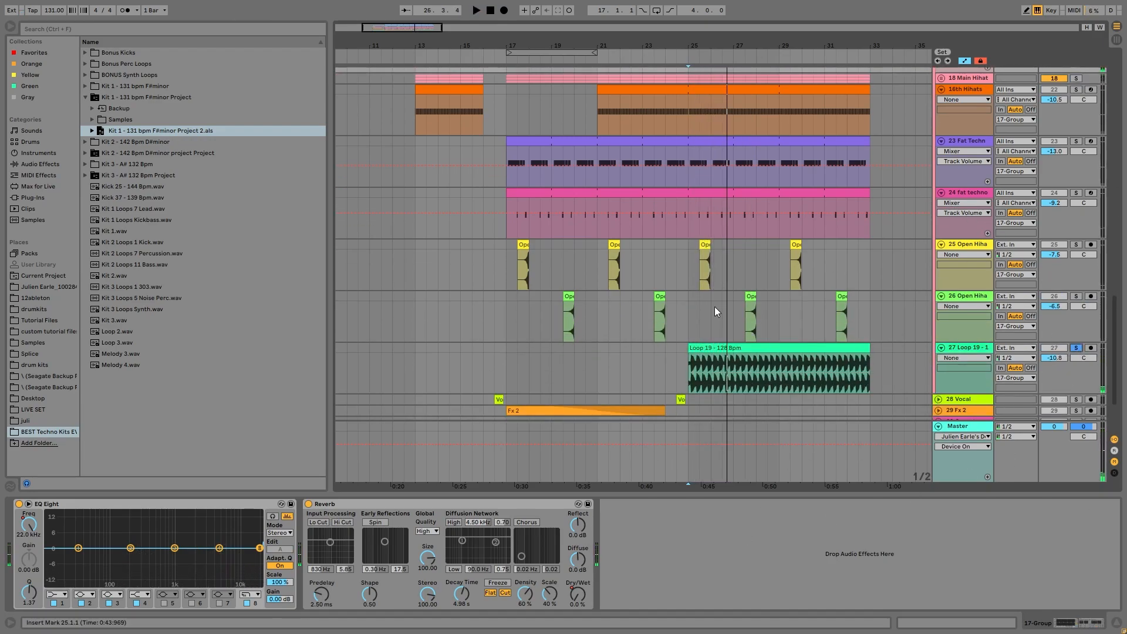
# Solo tracks 22 to 26 together, from the 16th hi-hats to the second open hi-hat, and play them from bar 25.
pyautogui.scroll(3, 786, 293)
pyautogui.press('space')
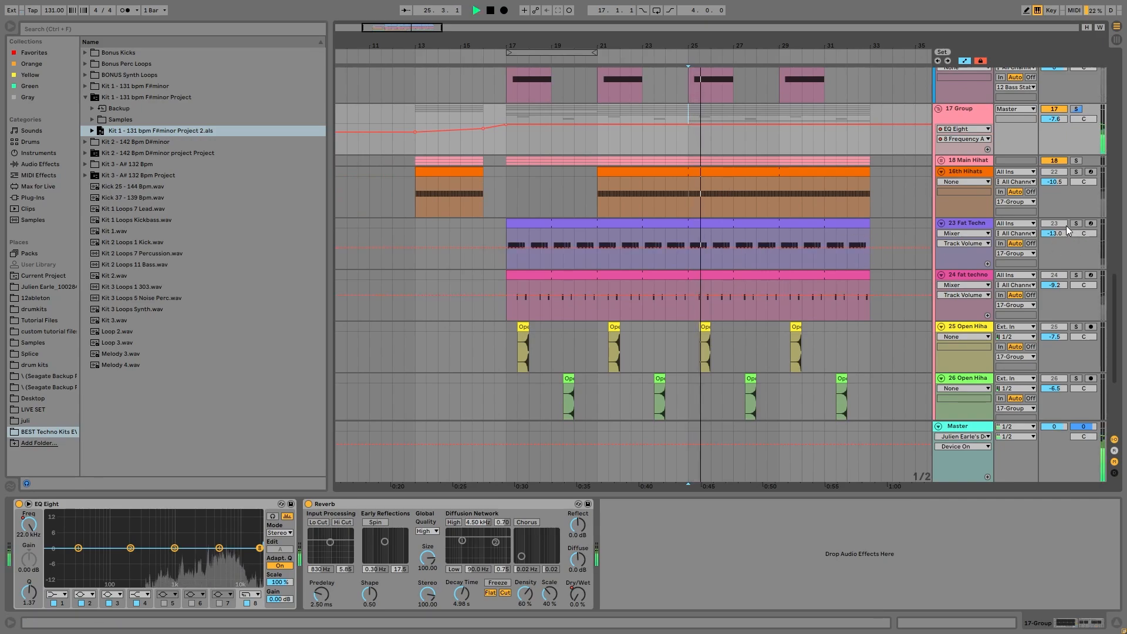
pyautogui.keyDown('ctrl'); pyautogui.click(1076, 223); pyautogui.keyUp('ctrl')
pyautogui.keyDown('ctrl'); pyautogui.click(1077, 171); pyautogui.keyUp('ctrl')
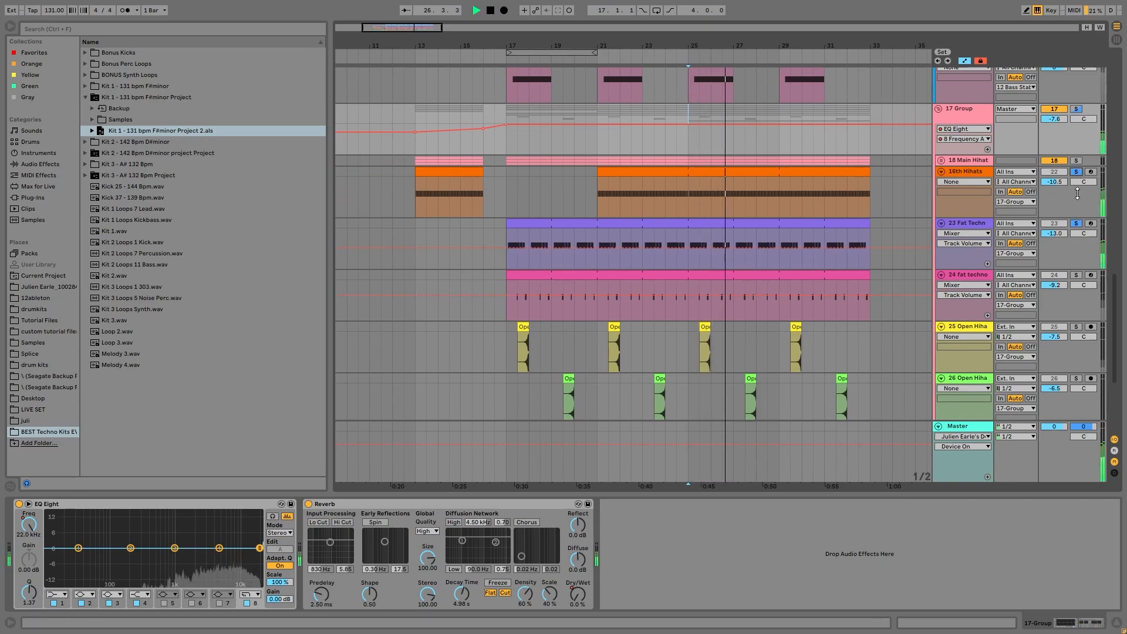
pyautogui.keyDown('ctrl'); pyautogui.click(1075, 275); pyautogui.keyUp('ctrl')
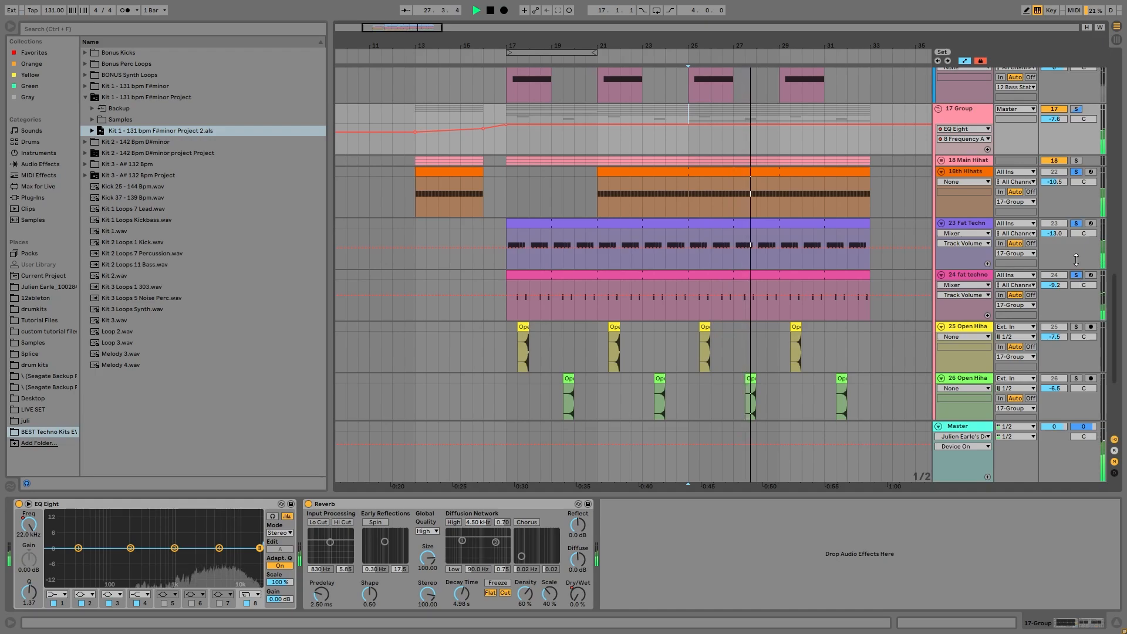
pyautogui.press('space')
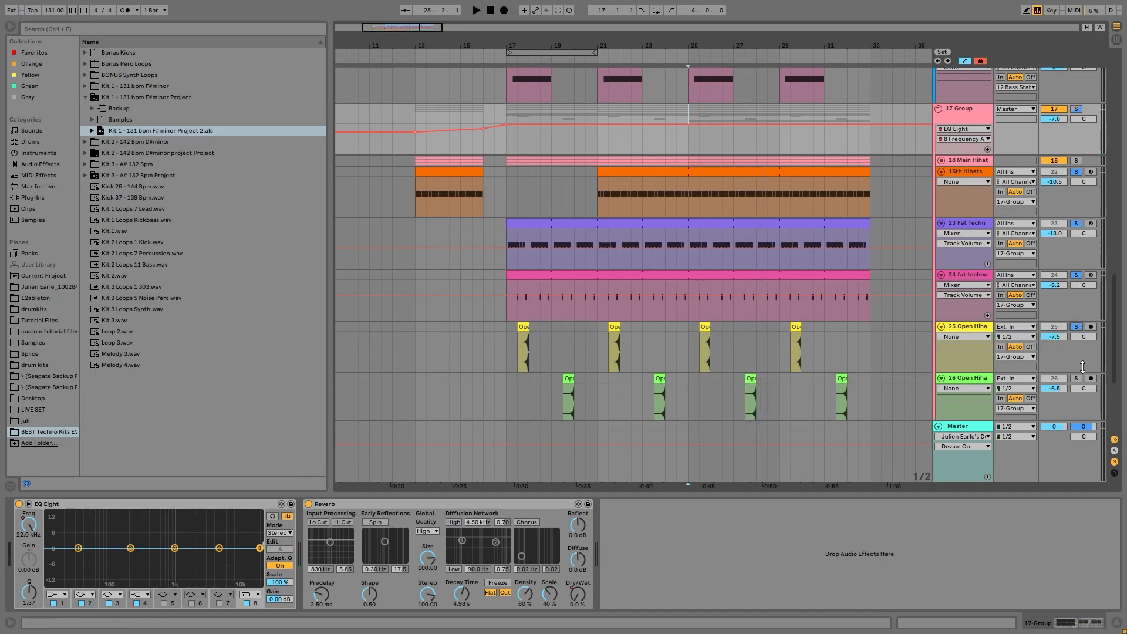
pyautogui.press('space')
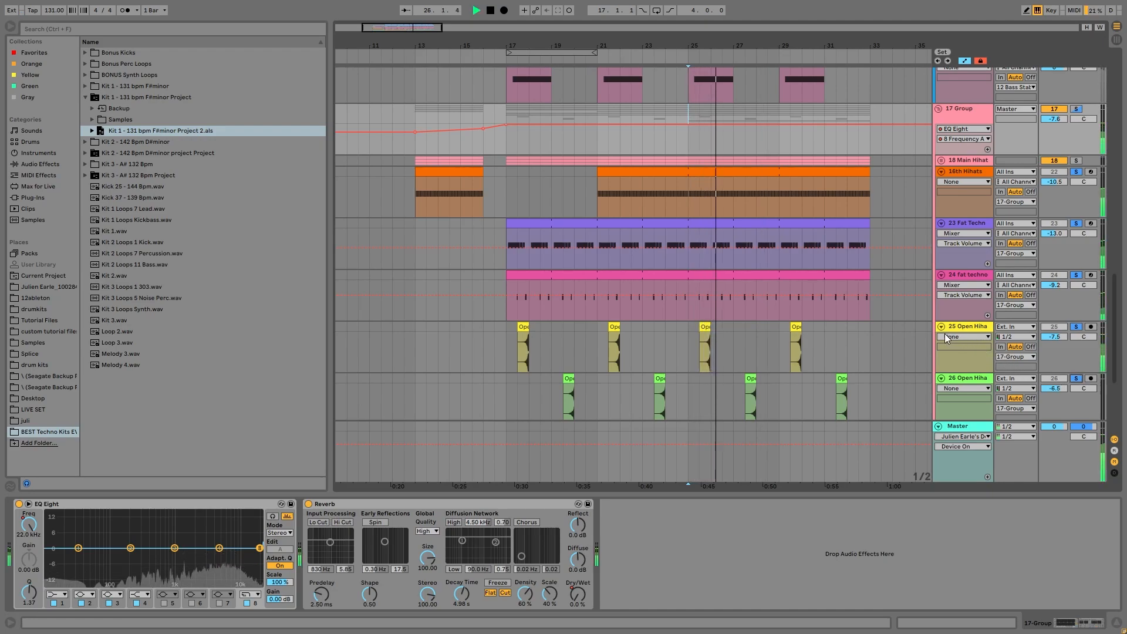
# Clear the solos, select the 26 Open Hihat clip just after bar 27 and look over the arrangement's other tracks.
pyautogui.click(751, 378)
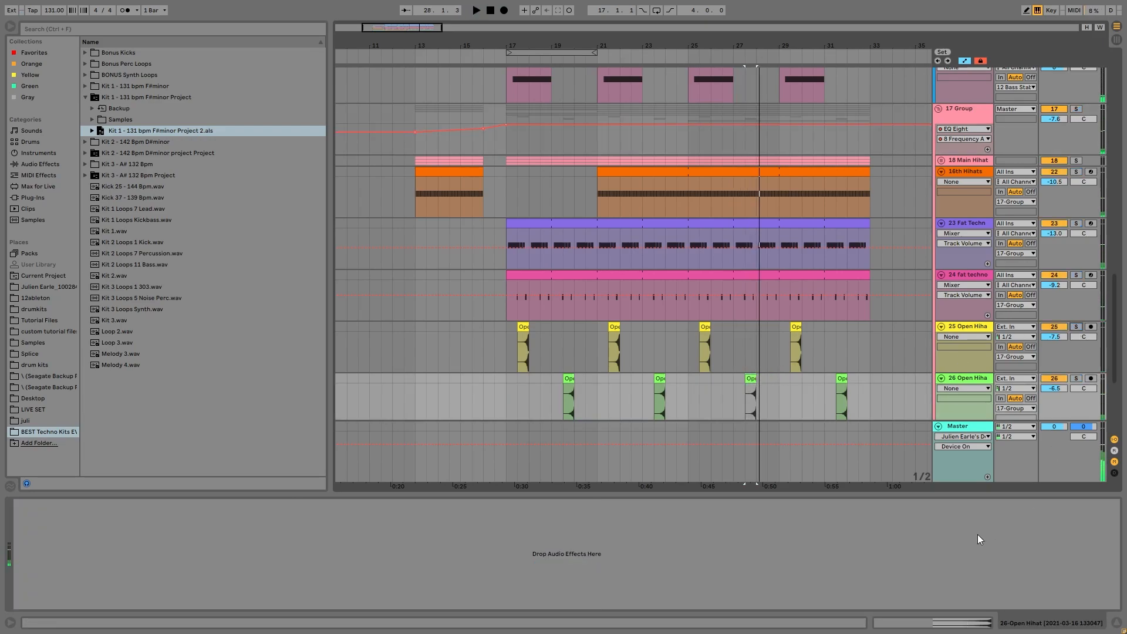
pyautogui.scroll(-5, 838, 223)
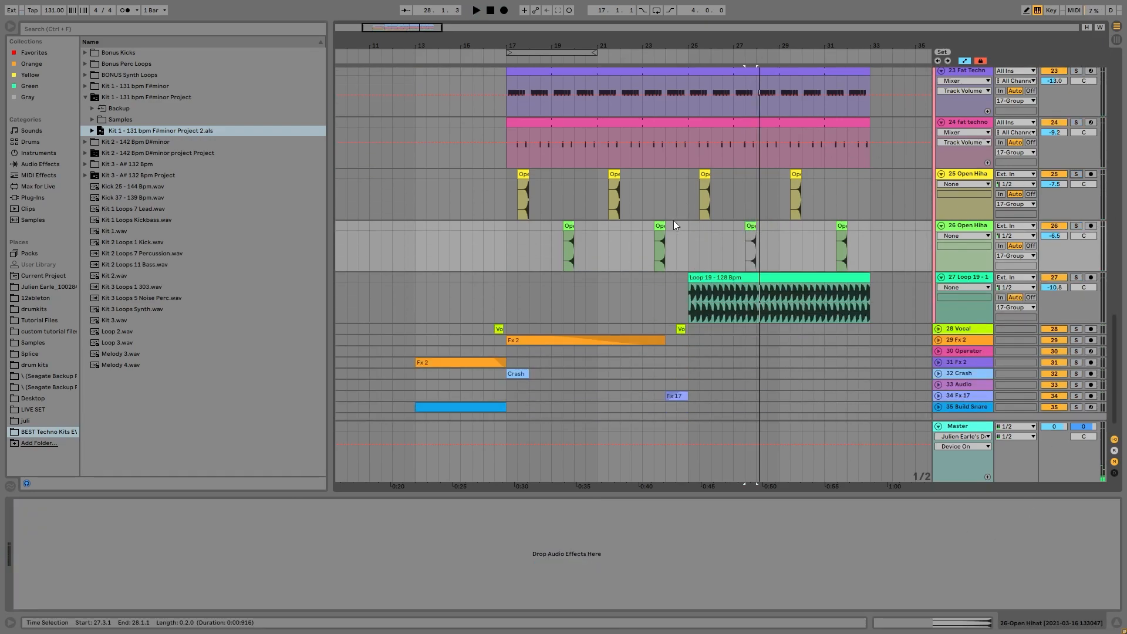
pyautogui.scroll(15, 679, 276)
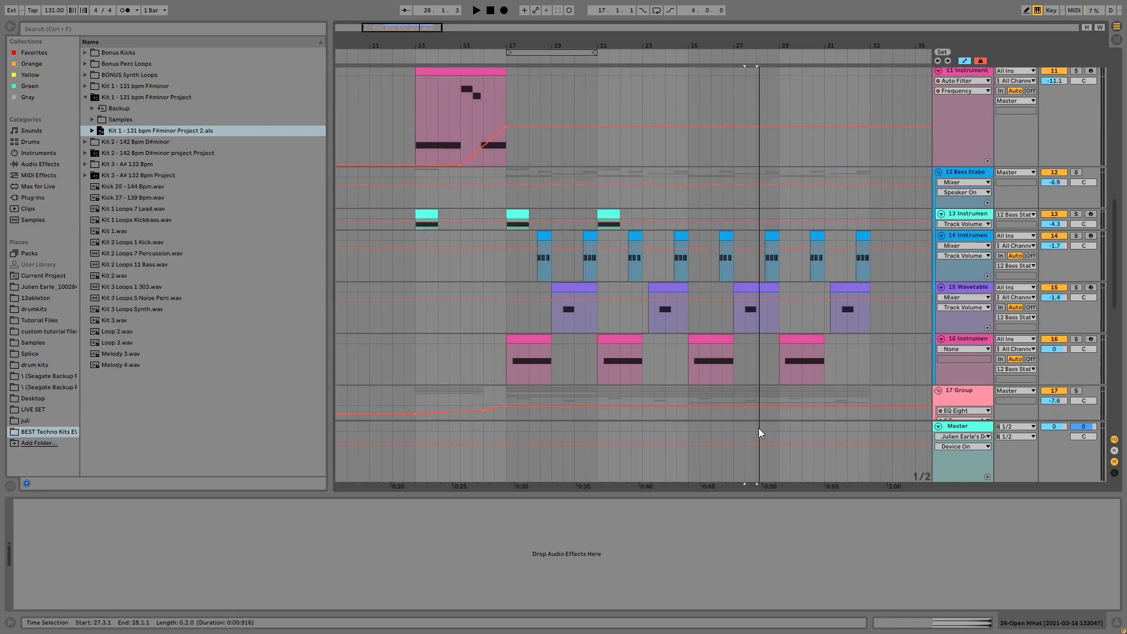
pyautogui.scroll(10, 706, 286)
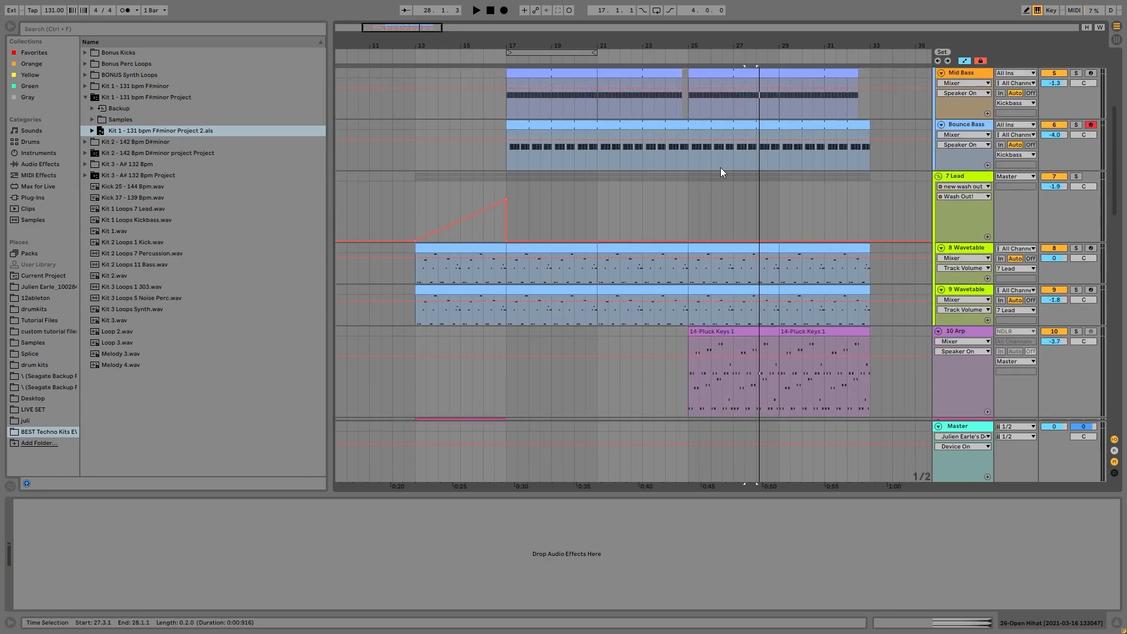
pyautogui.scroll(-6, 783, 294)
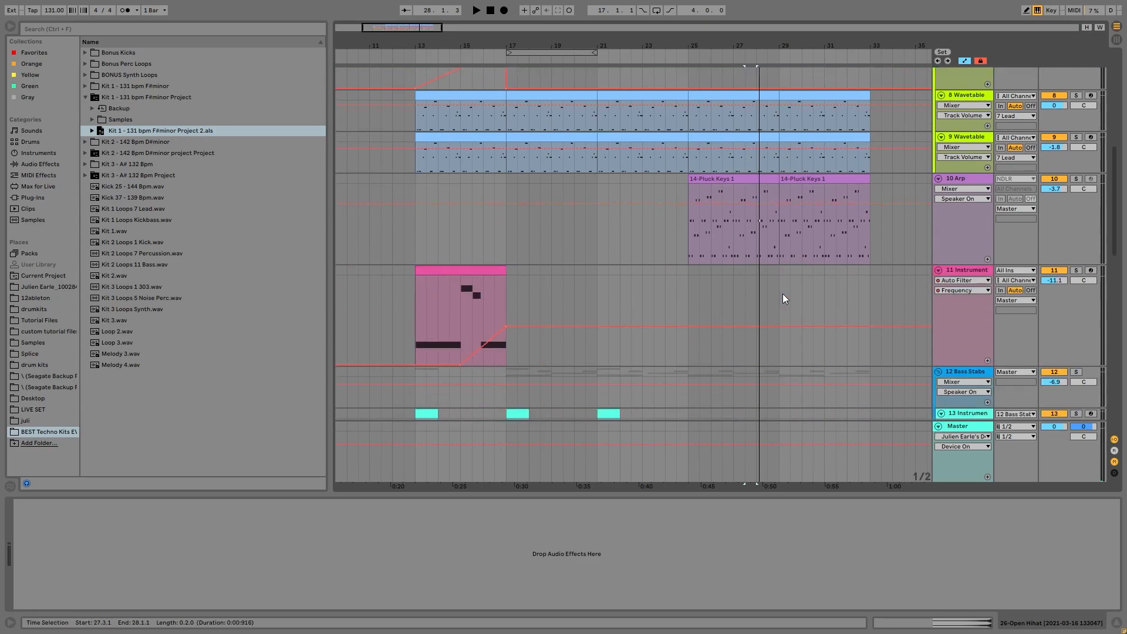
pyautogui.scroll(-15, 860, 315)
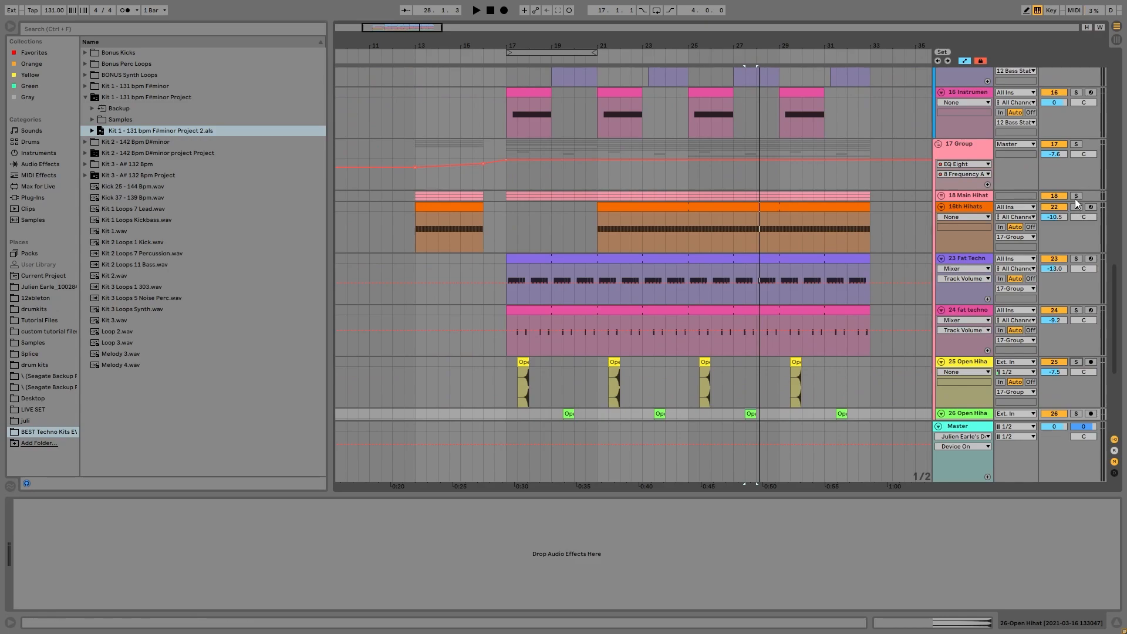
# Solo the 18 Main Hihat group and play it from the selected clip just after bar 27.
pyautogui.press('space')
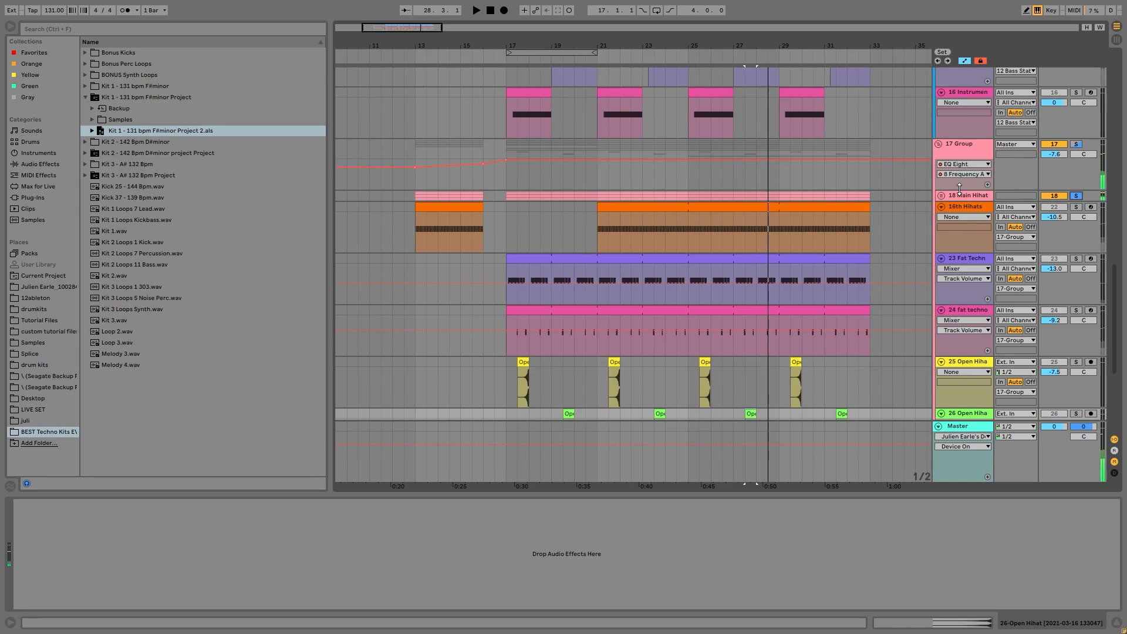
pyautogui.scroll(8, 960, 187)
pyautogui.scroll(10, 642, 175)
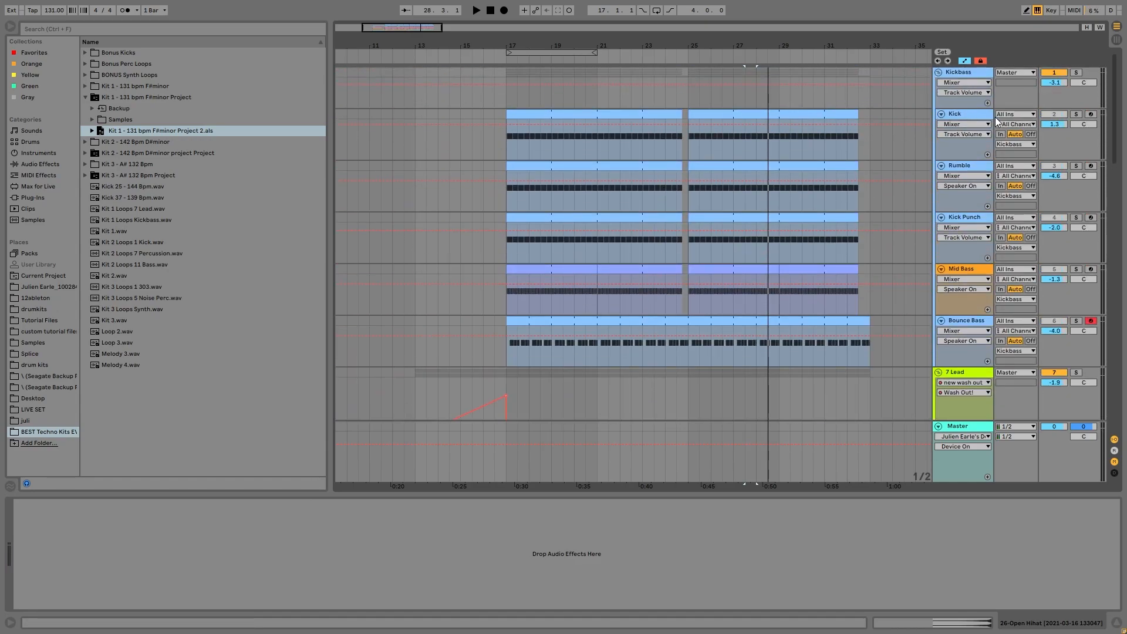
# Add the Kickbass group to the solo, play it with the main hi-hats, and take it out of the solo again.
pyautogui.click(1016, 114)
pyautogui.click(1078, 73)
pyautogui.click(1079, 73)
pyautogui.press('space')
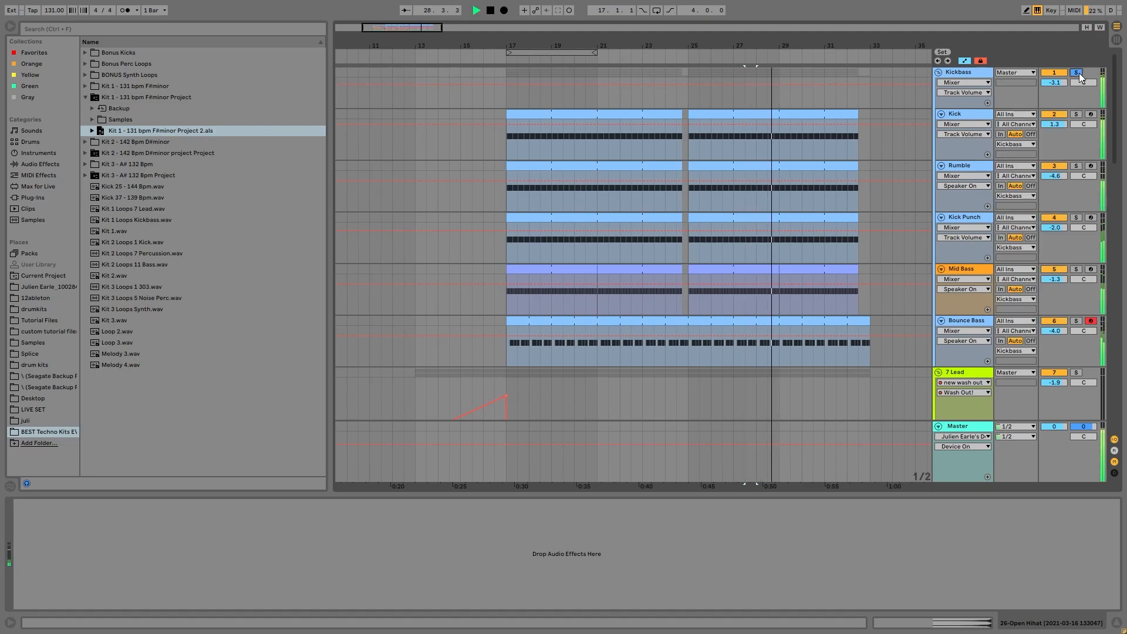
pyautogui.press('space')
pyautogui.click(1079, 72)
# Clear the hi-hat solo and show the vocal and FX tracks, selecting the 35 Build Snare clip between bars 13 and 17.
pyautogui.scroll(-3, 1059, 64)
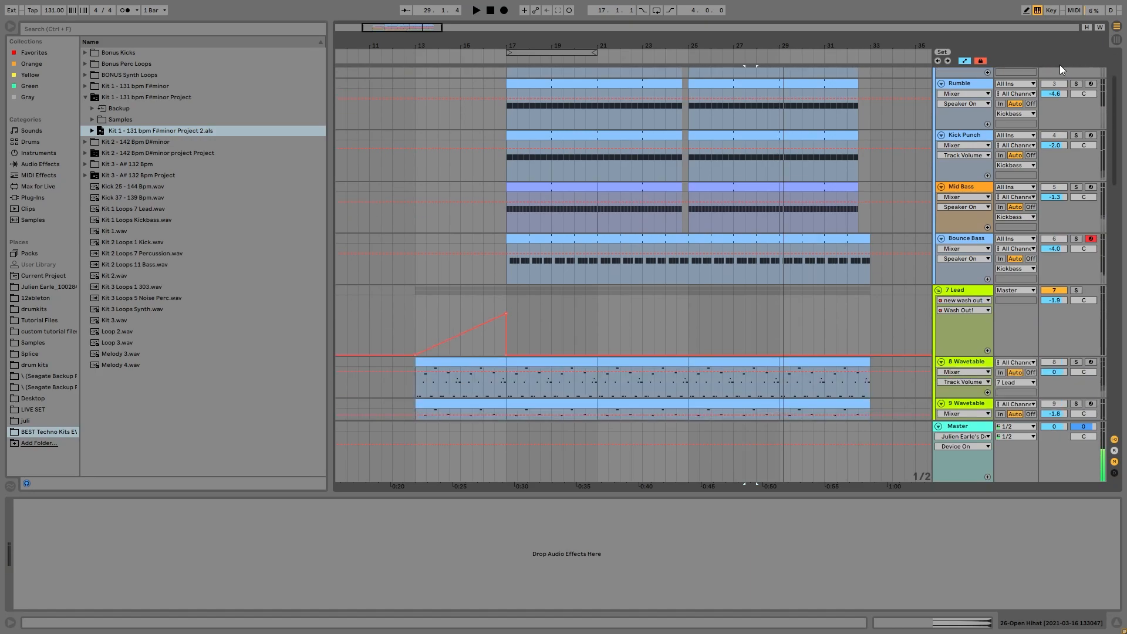
pyautogui.scroll(-7, 985, 299)
pyautogui.scroll(-10, 952, 290)
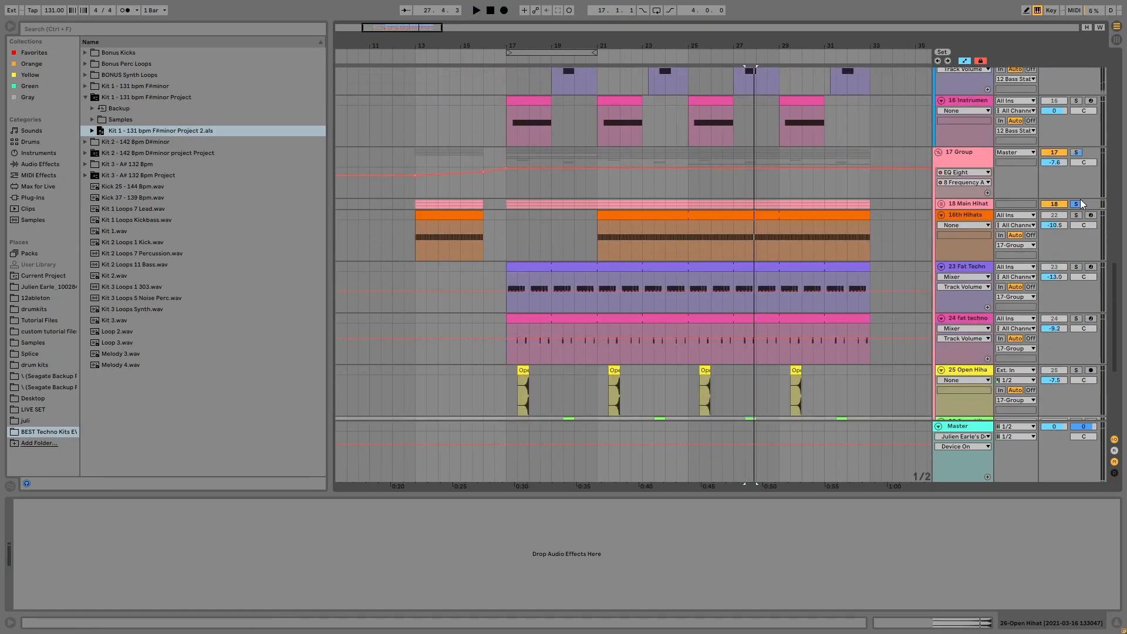
pyautogui.scroll(-9, 1079, 204)
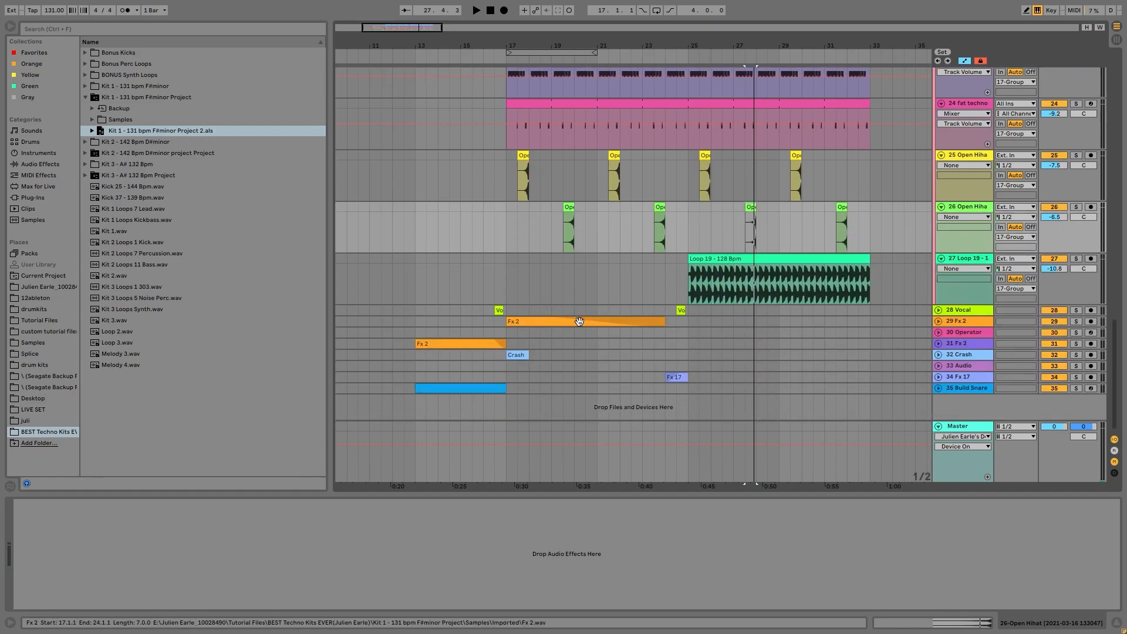
pyautogui.click(482, 388)
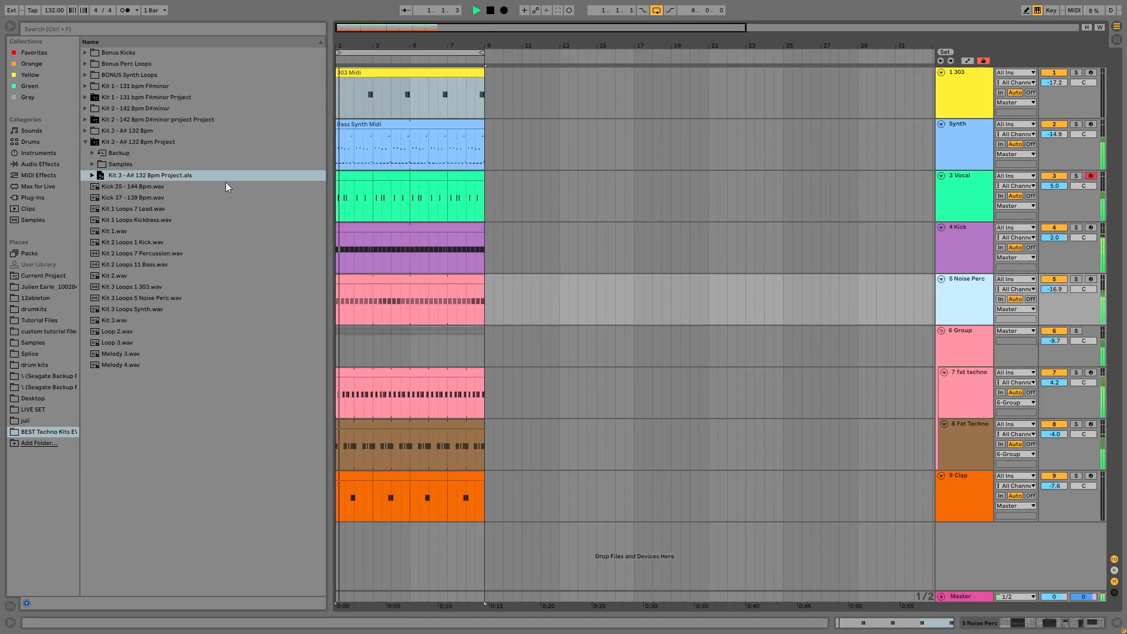
# In the Kit 3 A# 132 Bpm project, solo the 4 Kick track and play it from bar 1 with its devices shown.
pyautogui.click(355, 225)
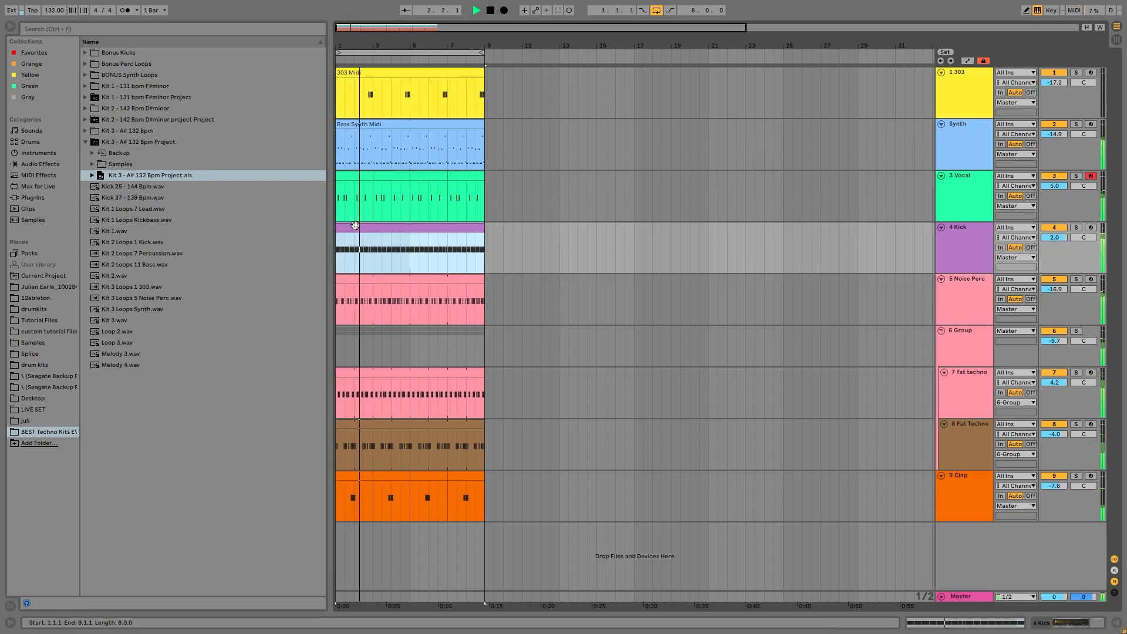
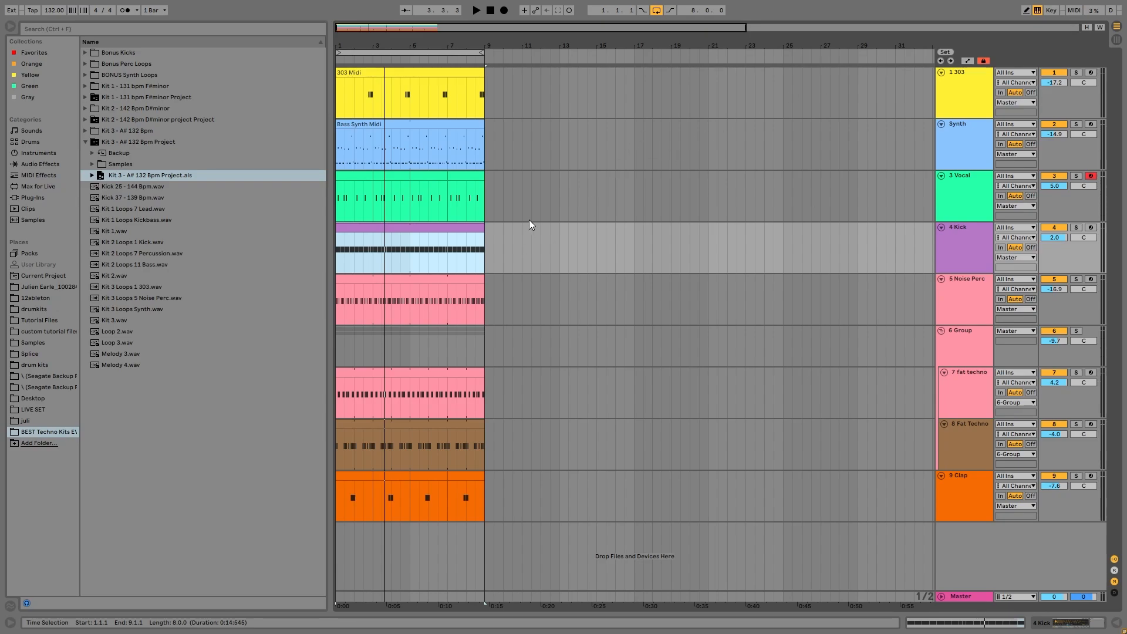
pyautogui.press('space')
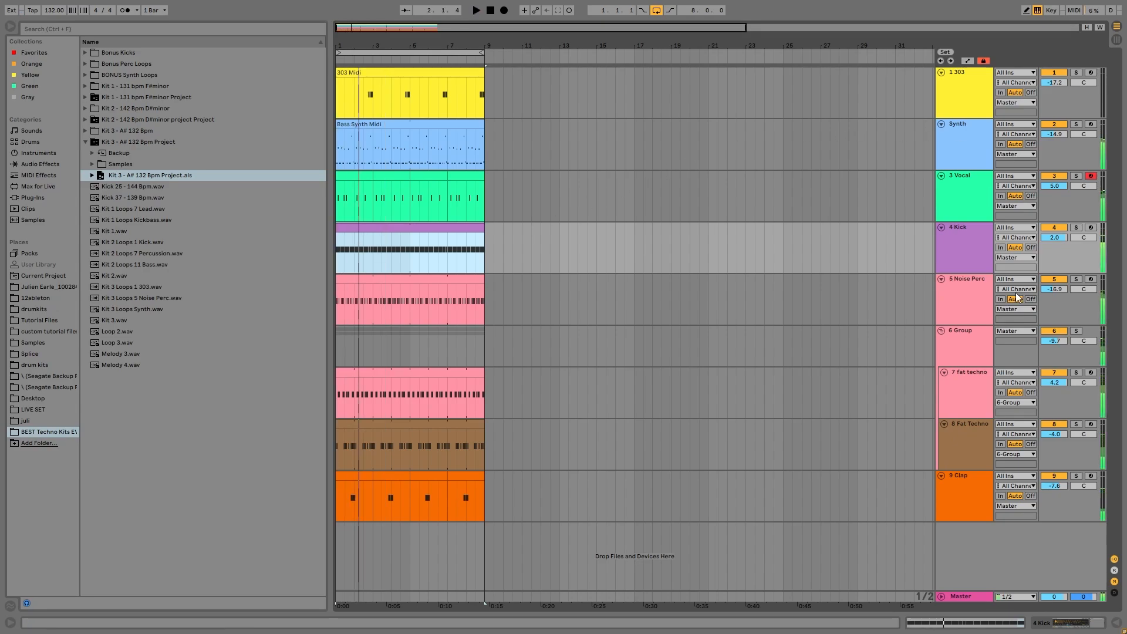
pyautogui.click(1076, 227)
pyautogui.doubleClick(973, 244)
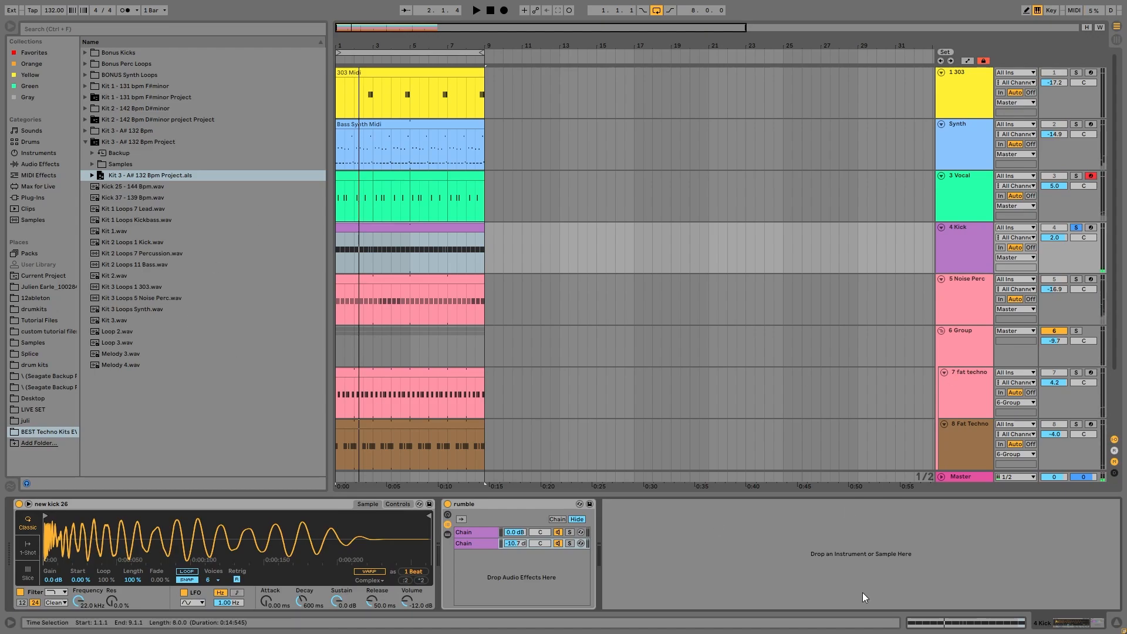
pyautogui.press('space')
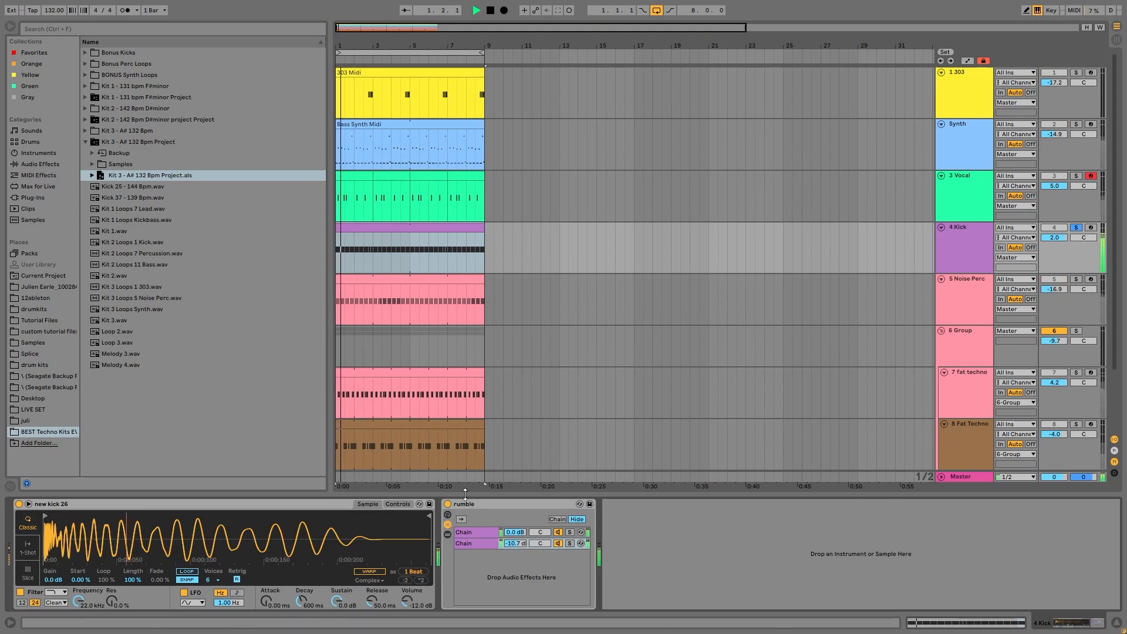
# Compare the kick with the rumble rack off and on, and examine the devices in the rack's second chain.
pyautogui.click(448, 505)
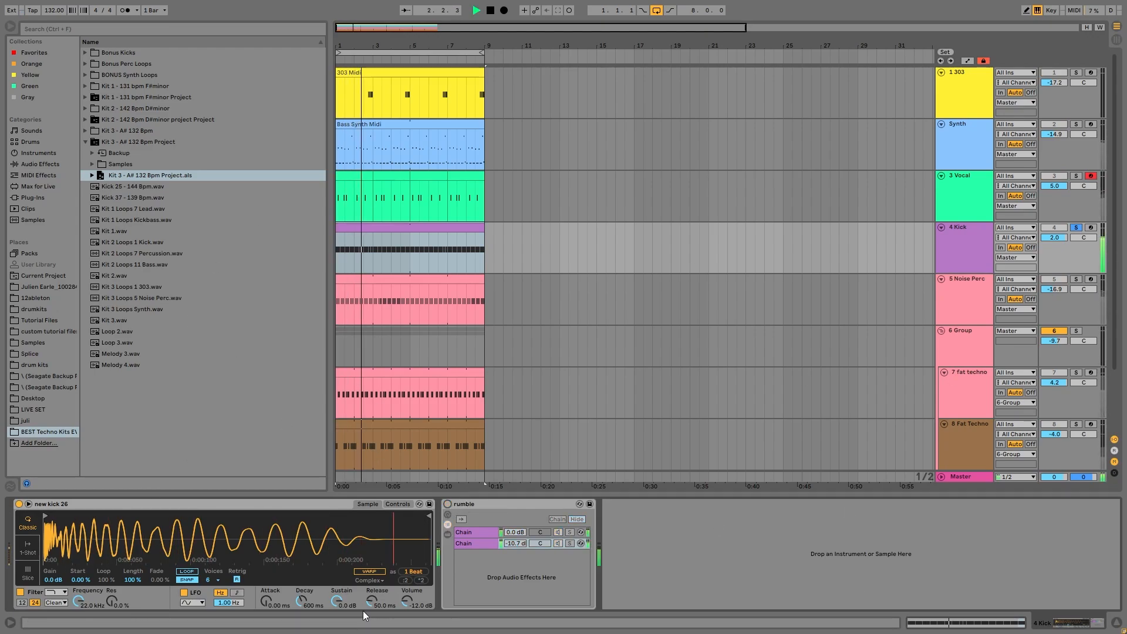
pyautogui.click(448, 505)
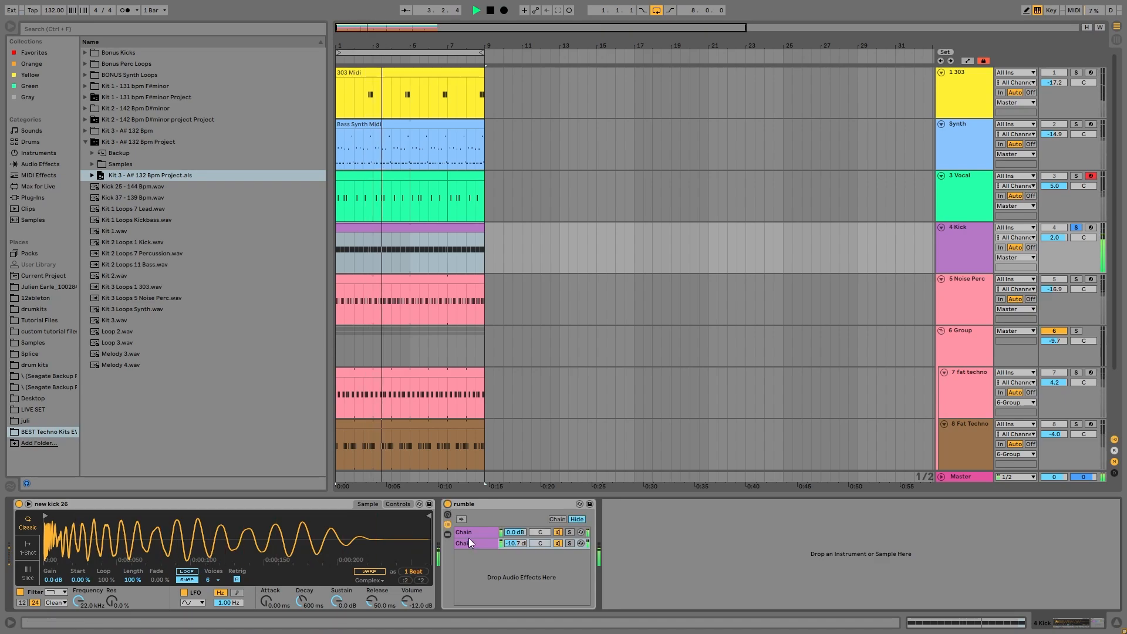
pyautogui.click(474, 542)
pyautogui.hscroll(8, 786, 587)
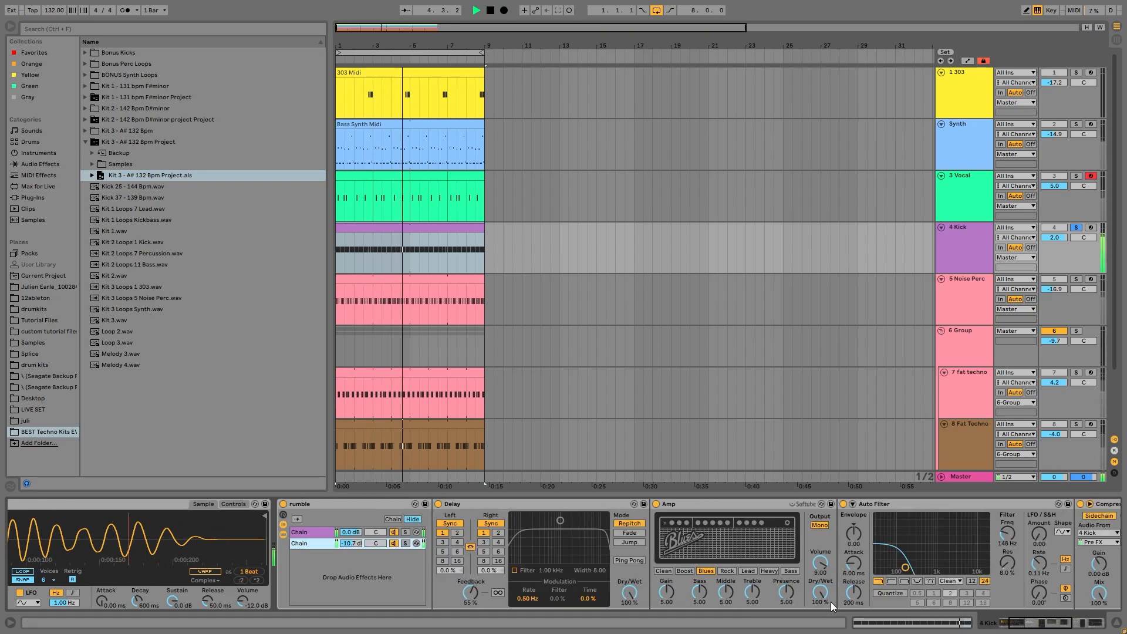
pyautogui.hscroll(1, 830, 604)
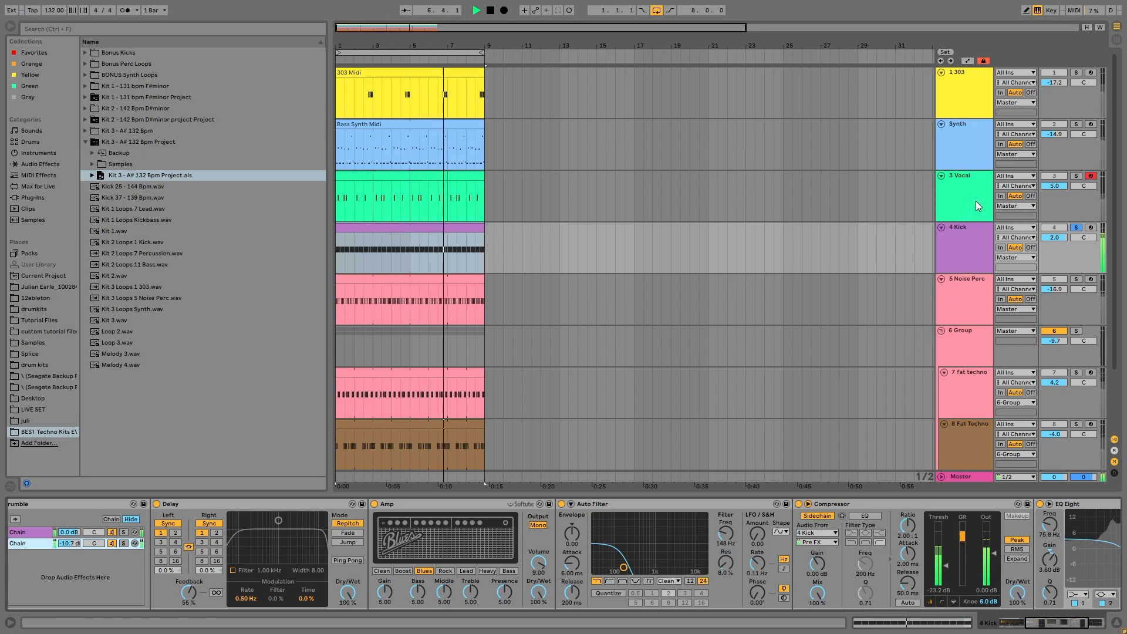
pyautogui.hscroll(-9, 4, 587)
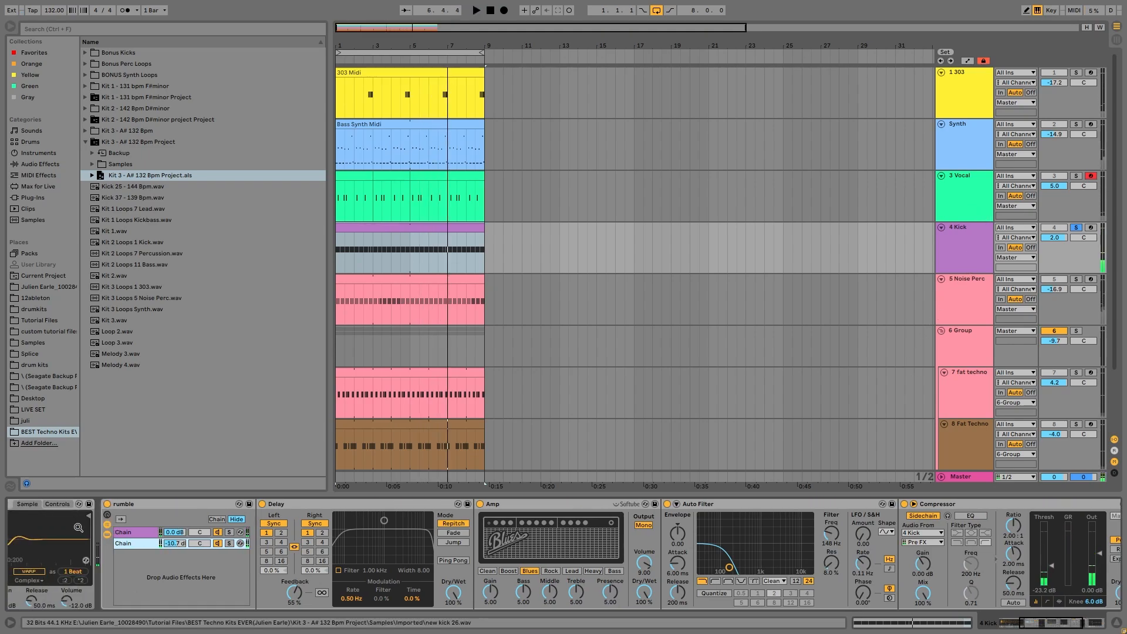
pyautogui.click(108, 535)
# Restart playback from bar 1 and solo the 6 Group and the 9 Clap track in turn.
pyautogui.press('space')
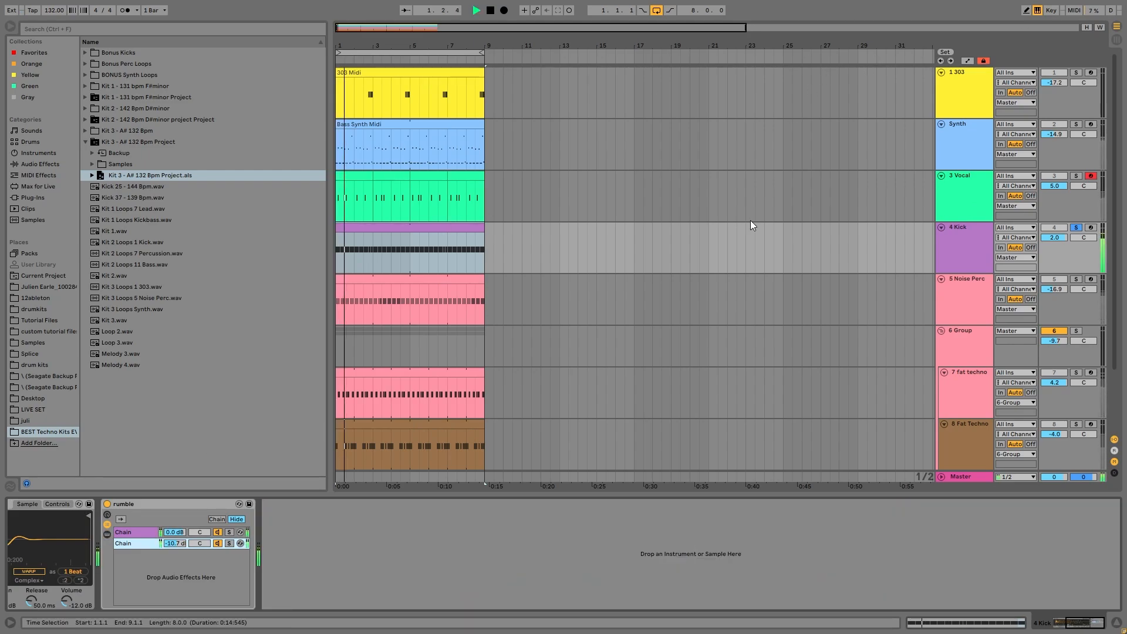
pyautogui.scroll(-1, 964, 294)
pyautogui.click(1076, 319)
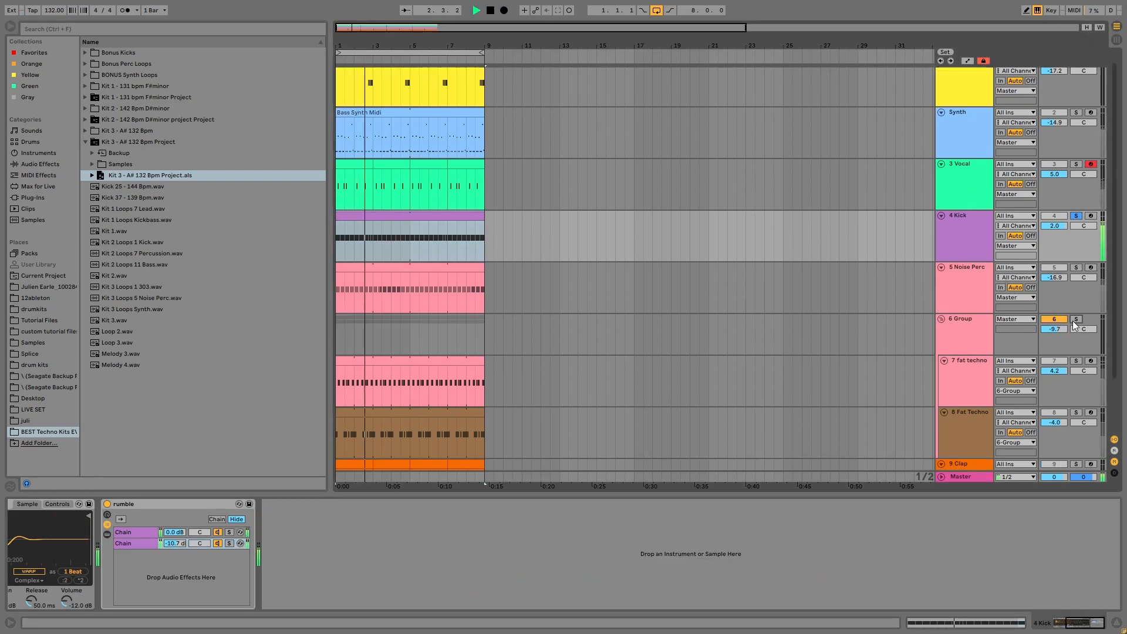
pyautogui.scroll(-3, 998, 329)
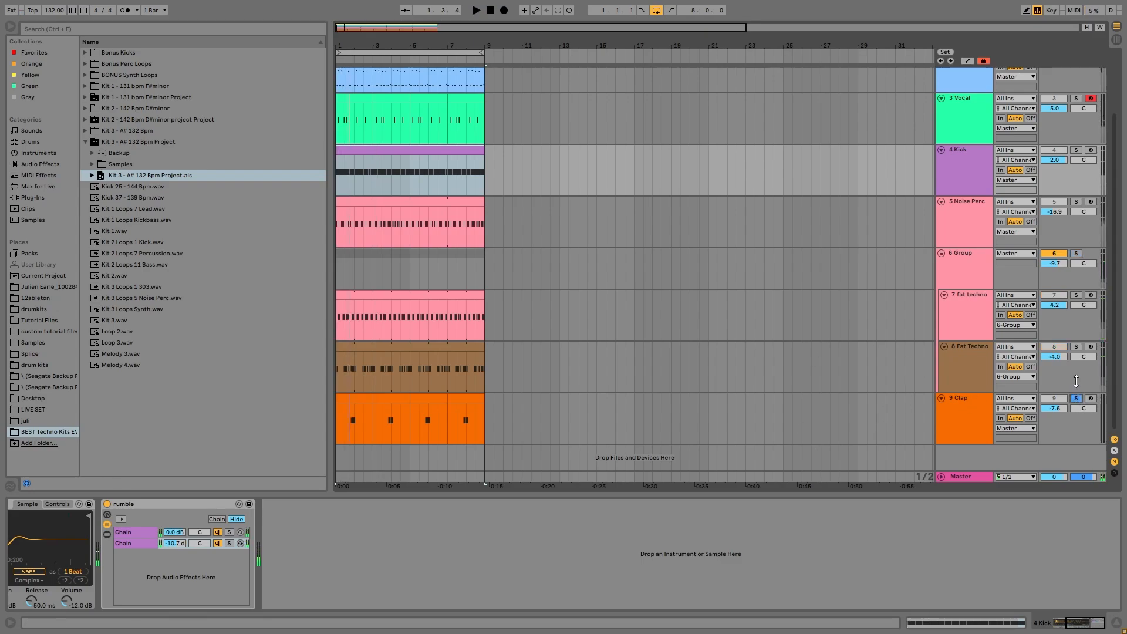
# Solo the 6 Group together with the 9 Clap track and play them, then solo only the 5 Noise Perc track.
pyautogui.keyDown('ctrl'); pyautogui.click(1076, 253); pyautogui.keyUp('ctrl')
pyautogui.press('space')
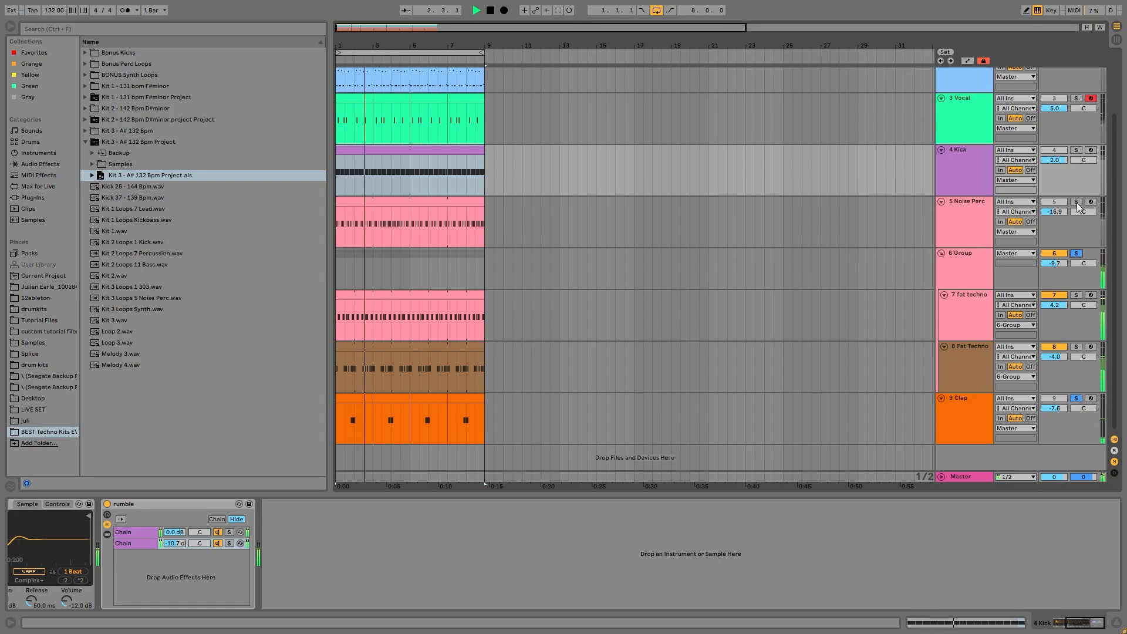
pyautogui.click(1076, 201)
# Show the devices of the 5 Noise Perc track and examine Operator's filter and LFO settings.
pyautogui.click(974, 217)
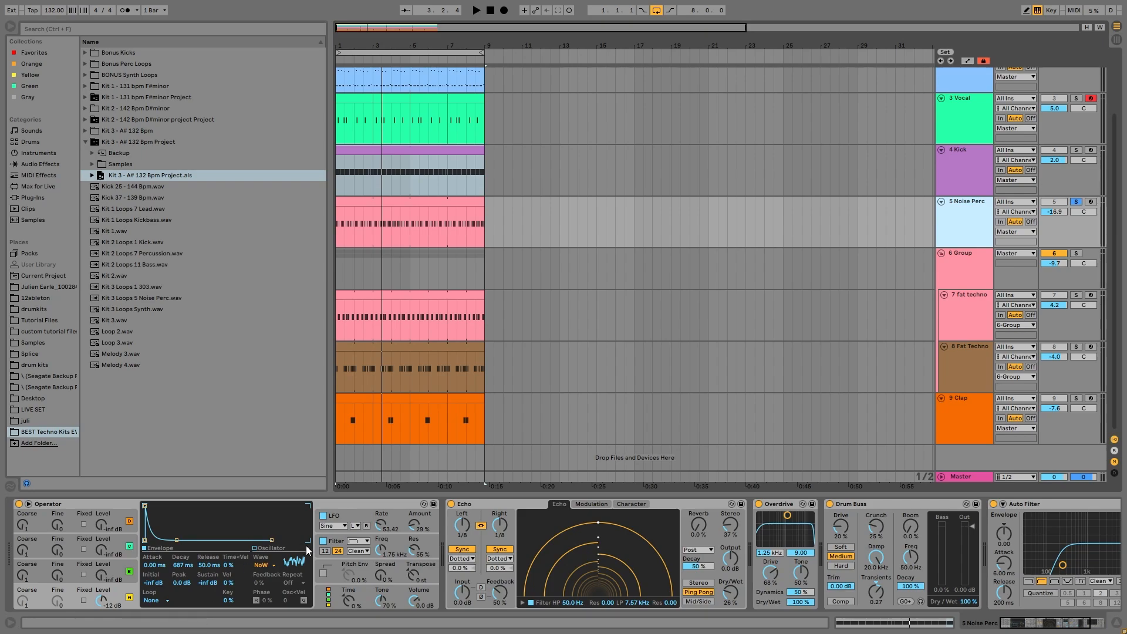
pyautogui.click(326, 542)
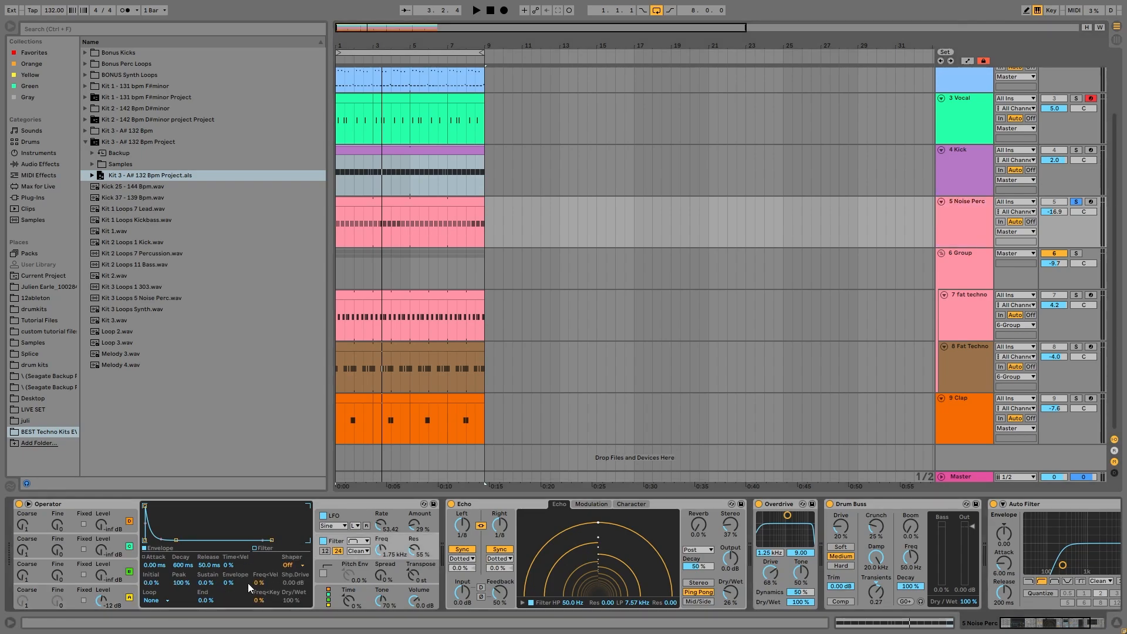
pyautogui.click(347, 516)
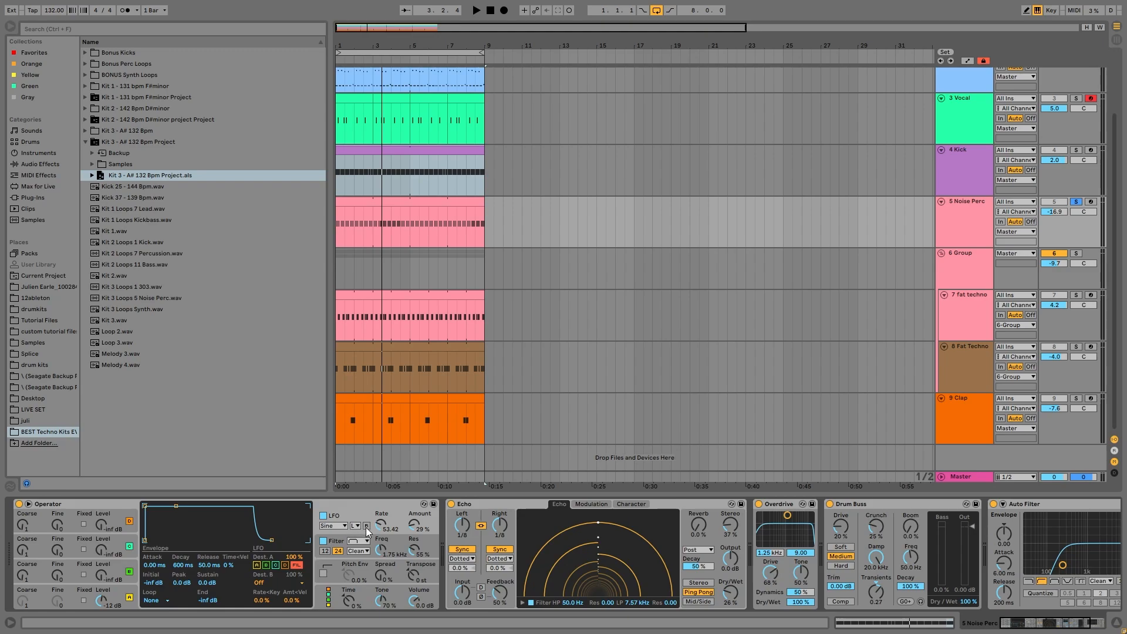
# Play the Noise Perc clip with its MIDI notes open, and return to the track's devices.
pyautogui.press('space')
pyautogui.doubleClick(390, 203)
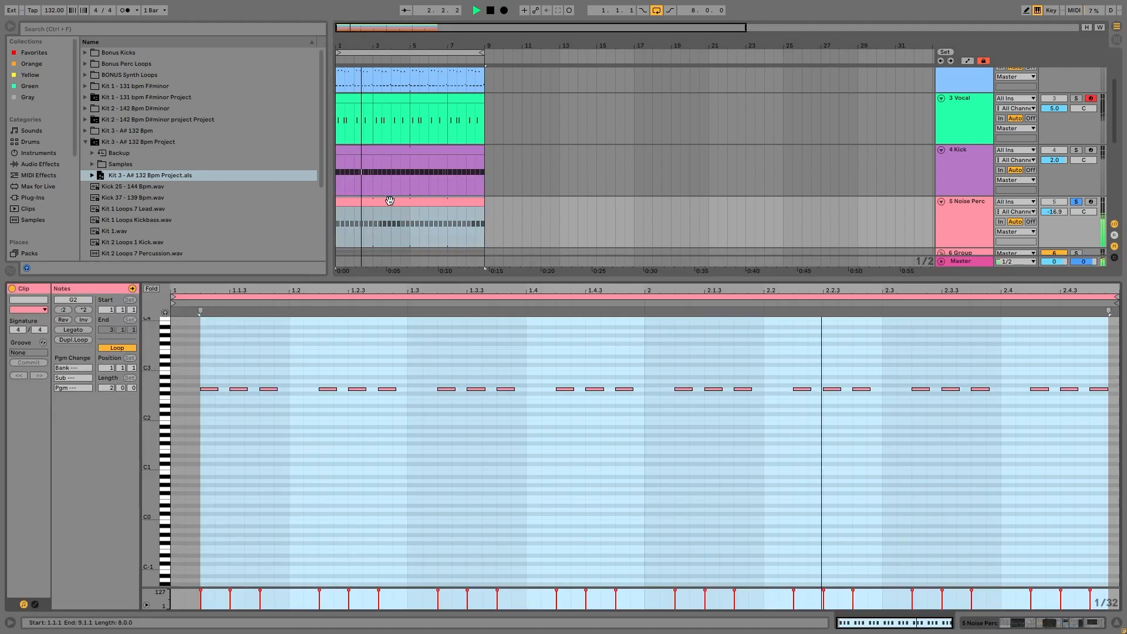
pyautogui.click(975, 239)
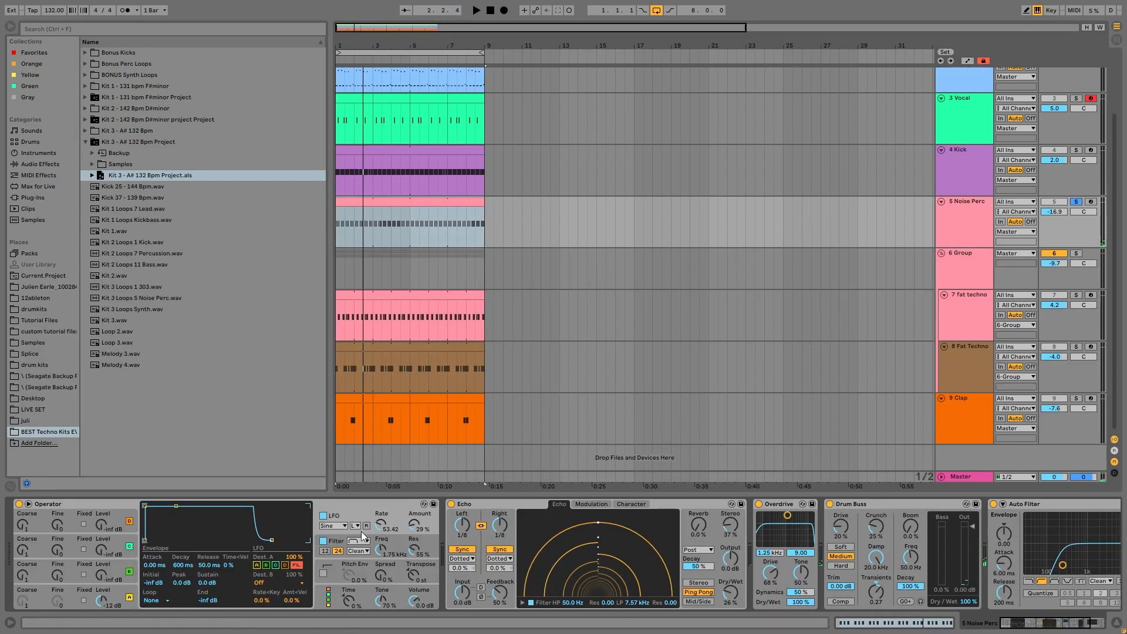
# Compare the Noise Perc sound with the Overdrive and Drum Buss switched off and on again.
pyautogui.hscroll(4, 771, 562)
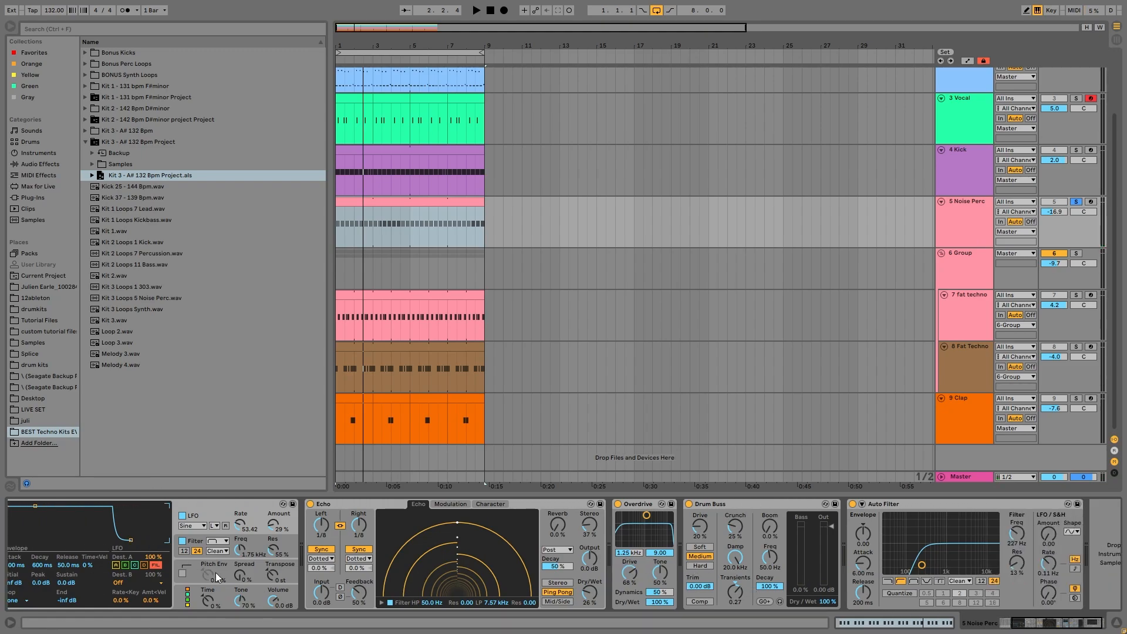
pyautogui.hscroll(1, 216, 572)
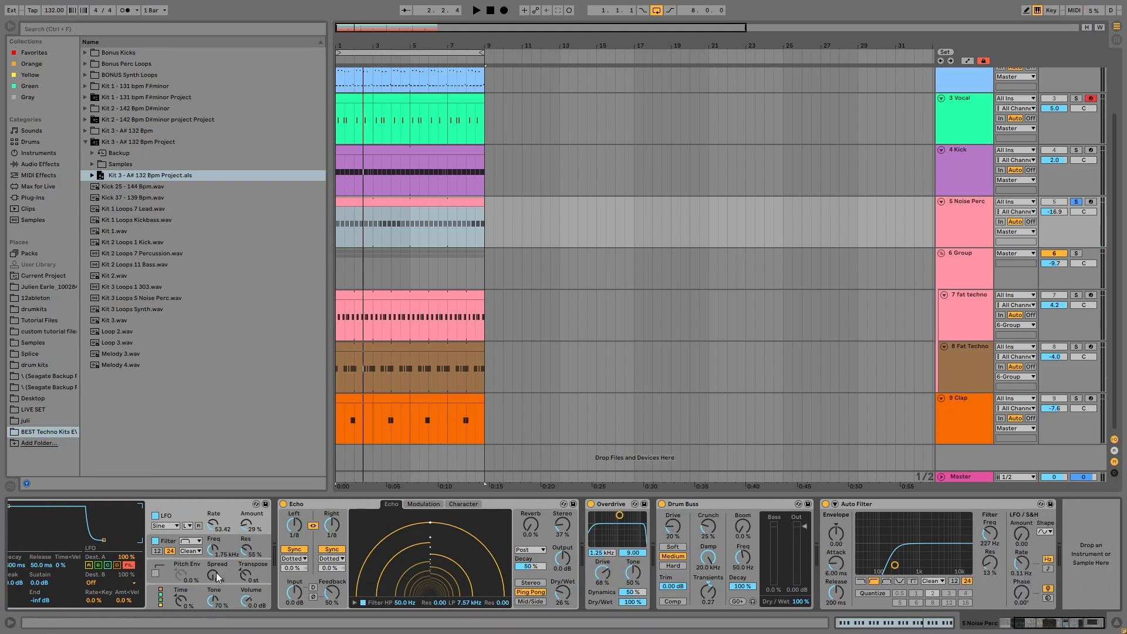
pyautogui.click(662, 504)
pyautogui.click(591, 504)
pyautogui.press('space')
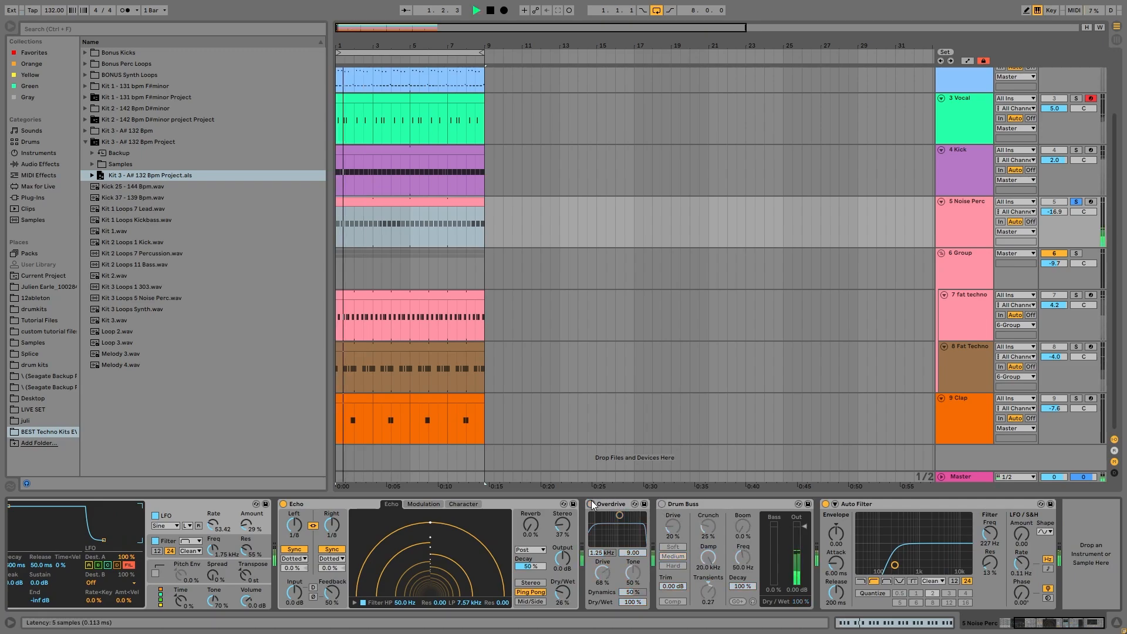
pyautogui.click(591, 503)
pyautogui.press('space')
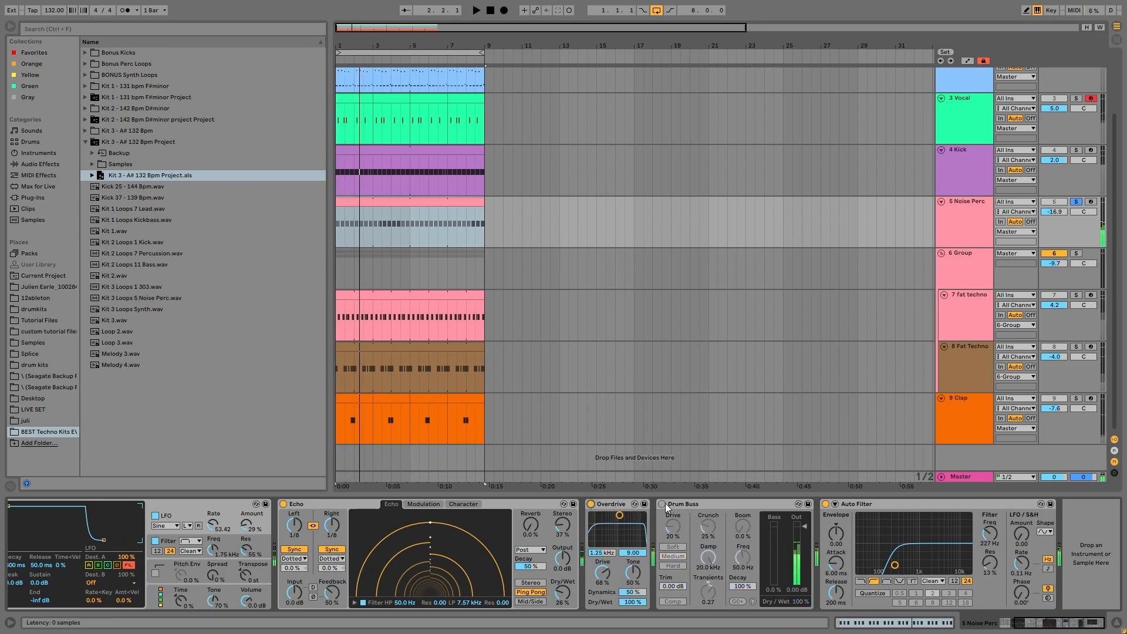
pyautogui.click(662, 503)
pyautogui.press('space')
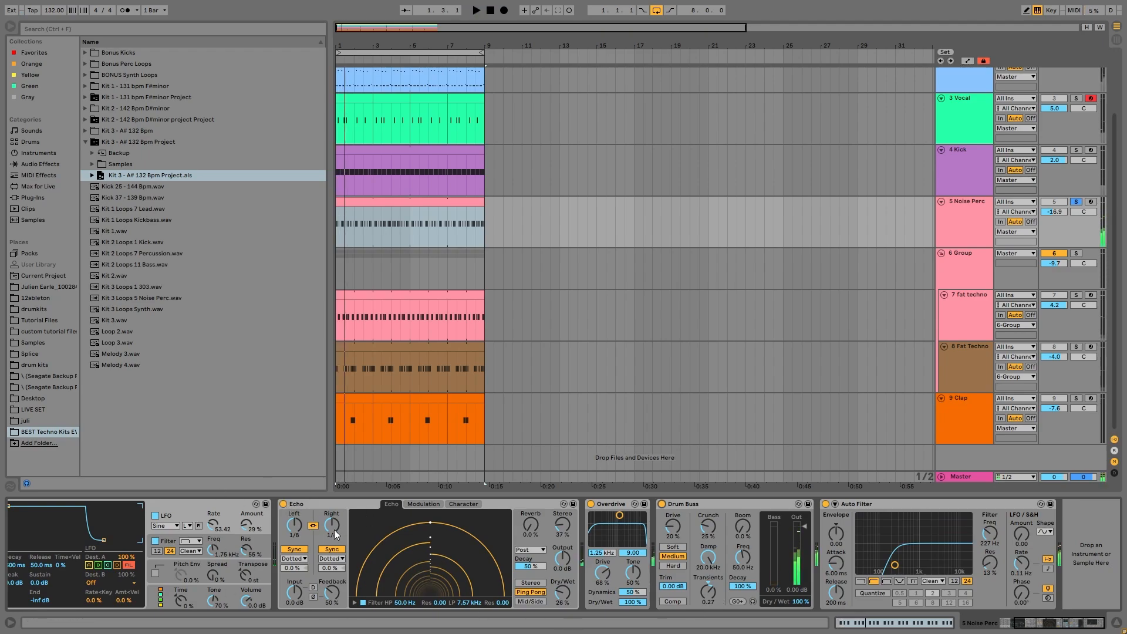
pyautogui.press('space')
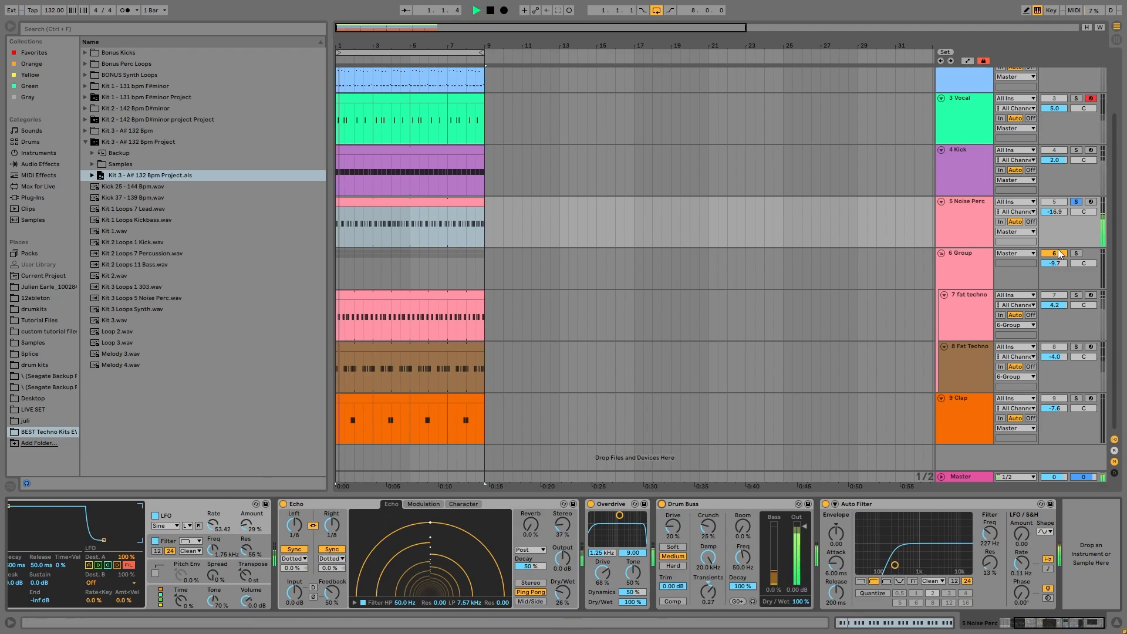
# Clear the Noise Perc solo and play the Synth, 3 Vocal and 1 303 tracks soloed together from bar 1.
pyautogui.click(1076, 202)
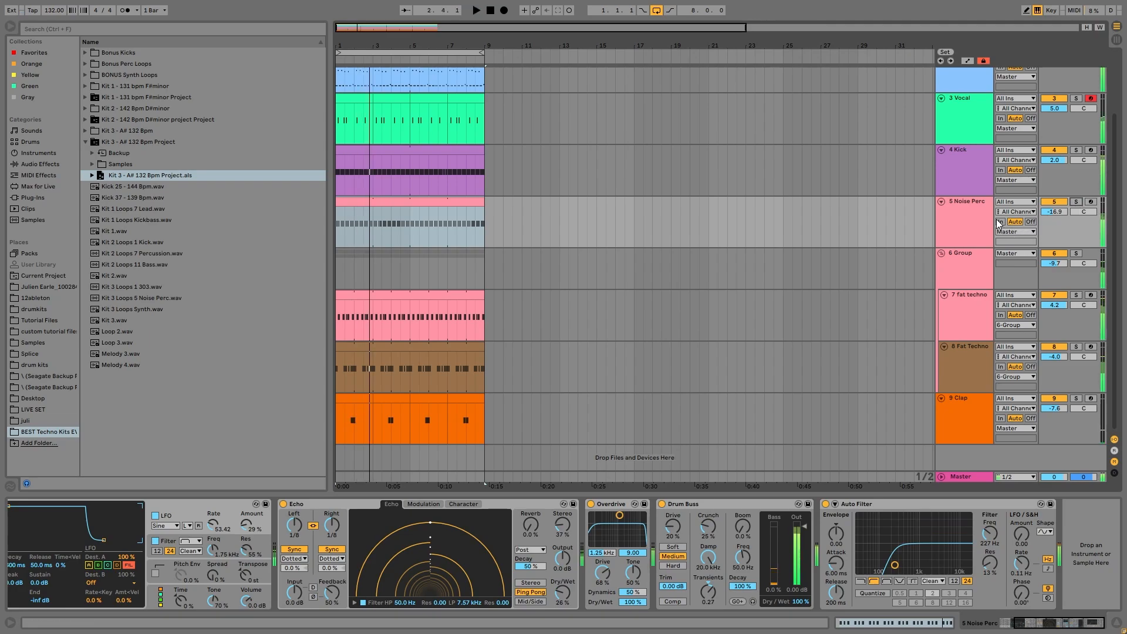
pyautogui.scroll(3, 1016, 228)
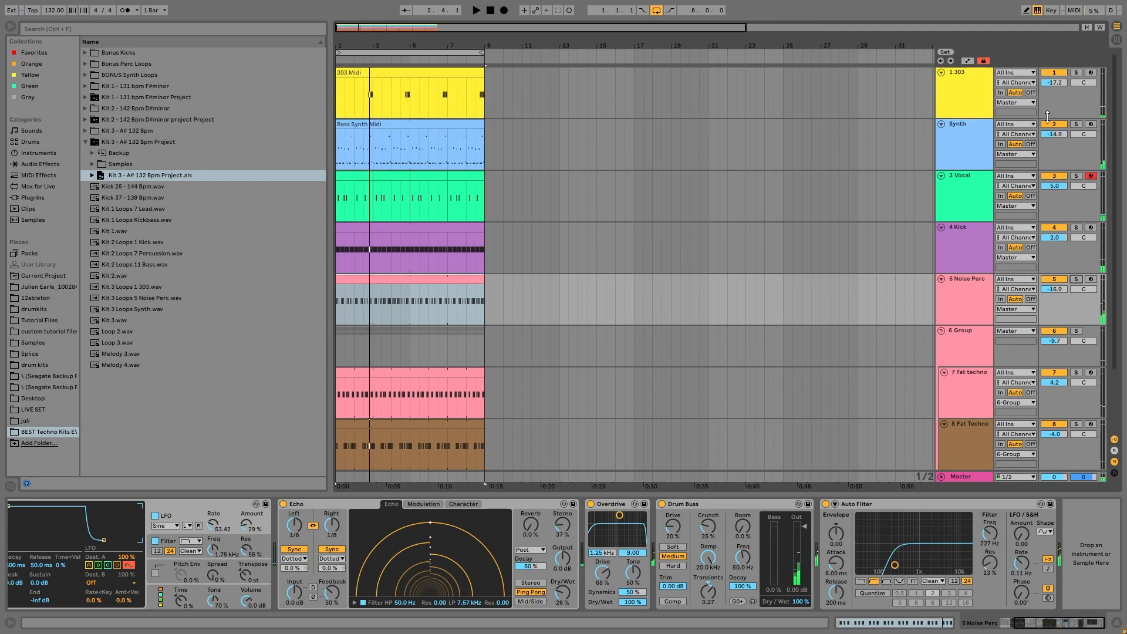
pyautogui.click(1075, 125)
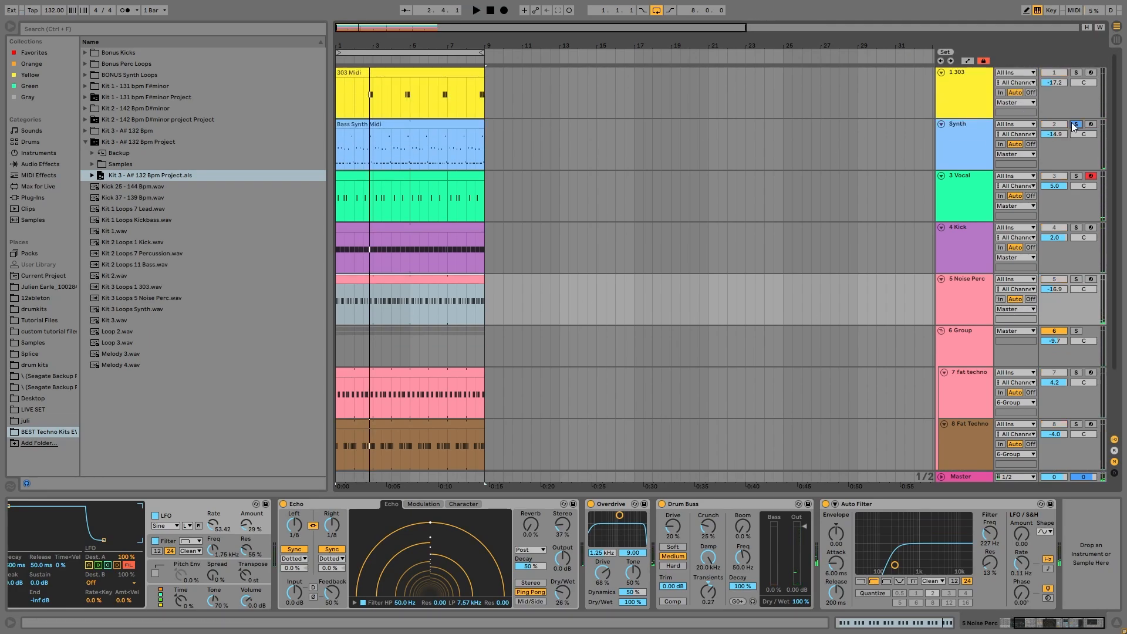
pyautogui.click(1073, 175)
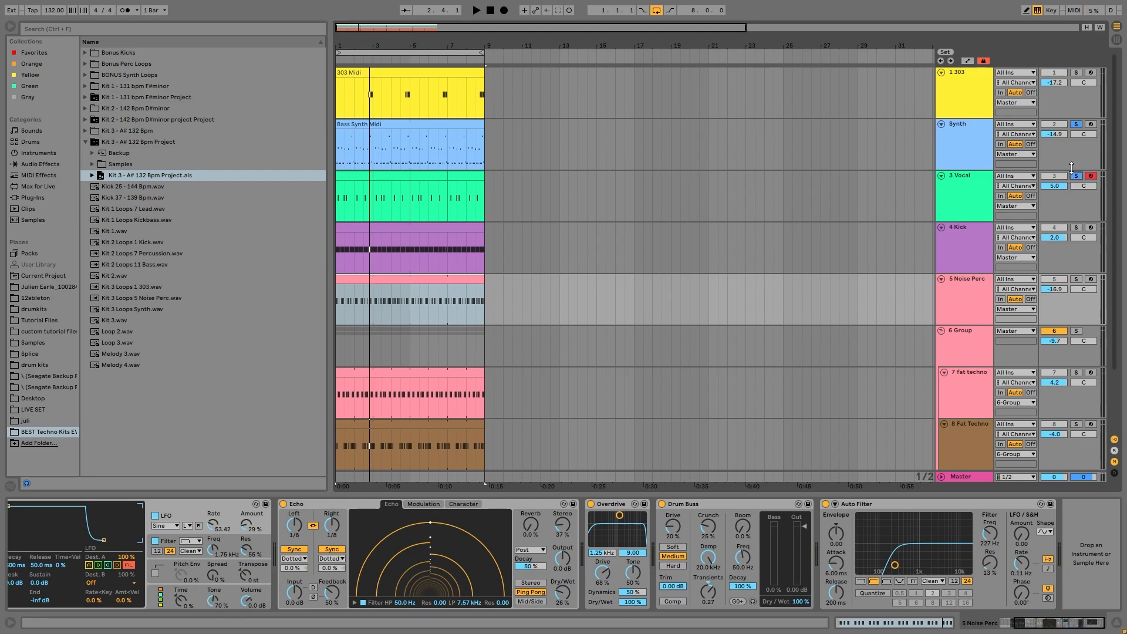
pyautogui.click(1080, 72)
pyautogui.press('space')
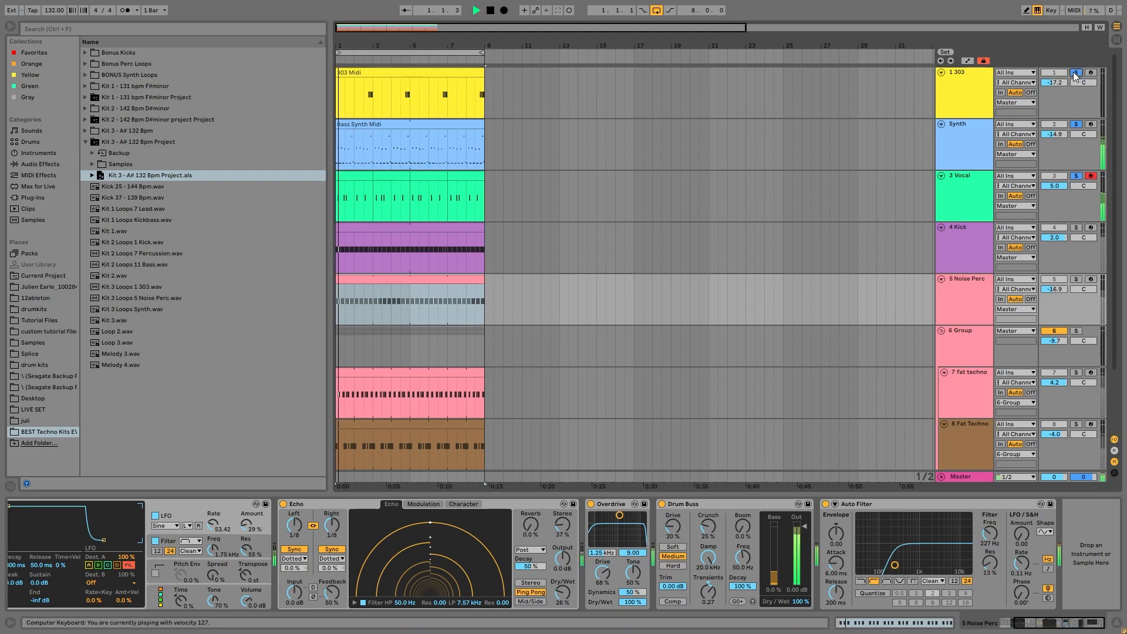
pyautogui.press('space')
# Solo only the Synth track, show its devices and play it from bar 1.
pyautogui.click(1078, 125)
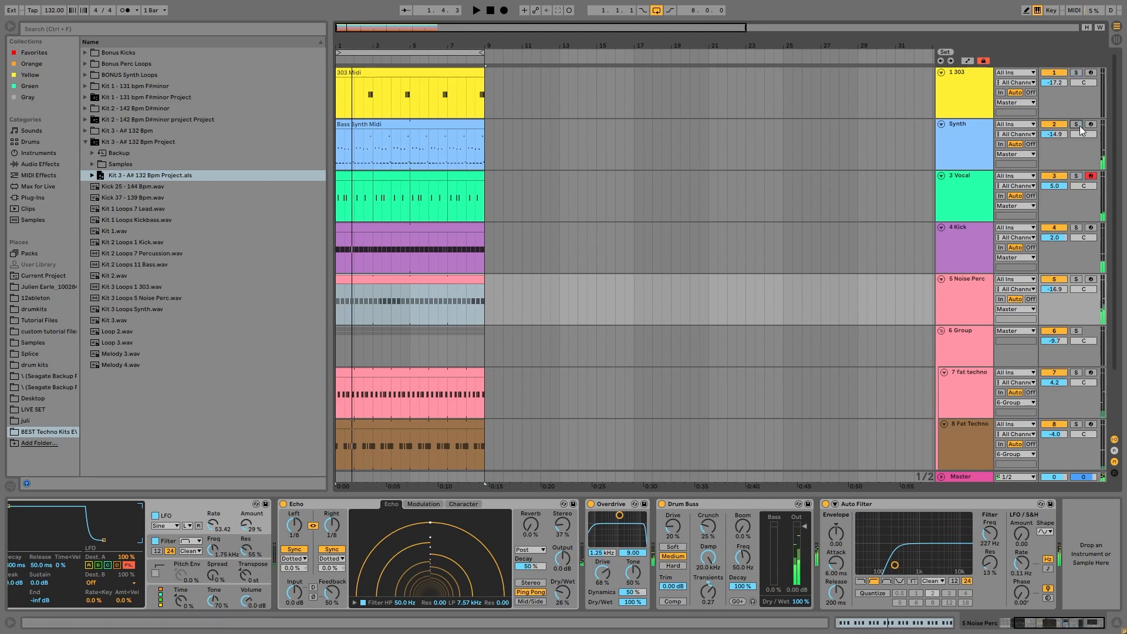
pyautogui.click(1079, 125)
pyautogui.click(963, 129)
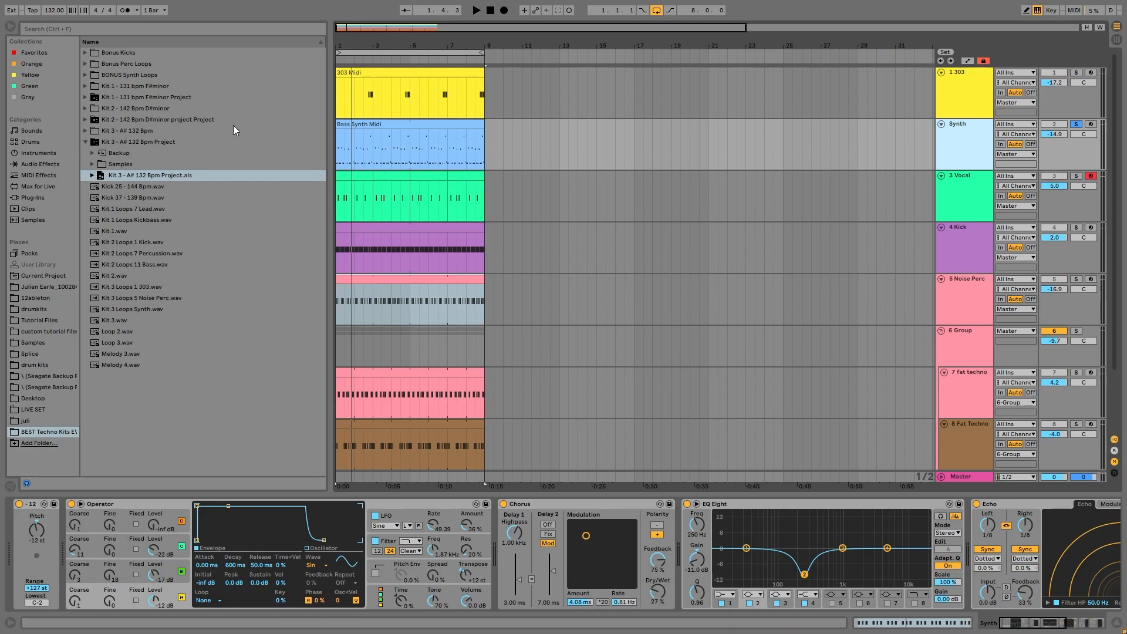
pyautogui.press('space')
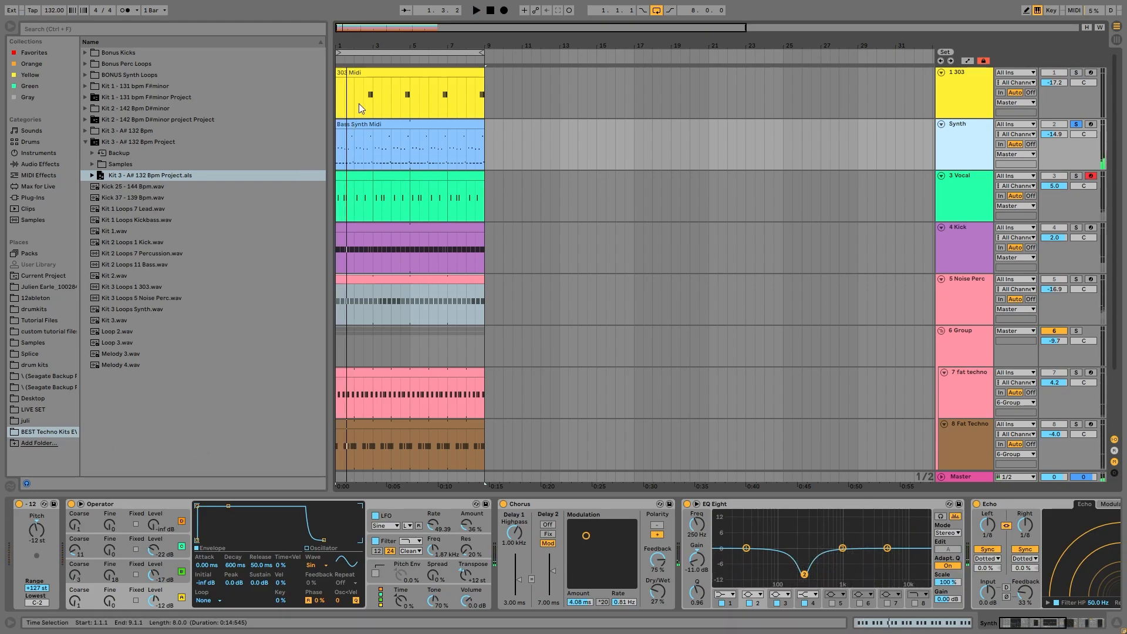
# Open the Bass Synth Midi clip, fold its notes to the used pitches, and play it with all A#2 notes selected.
pyautogui.doubleClick(368, 123)
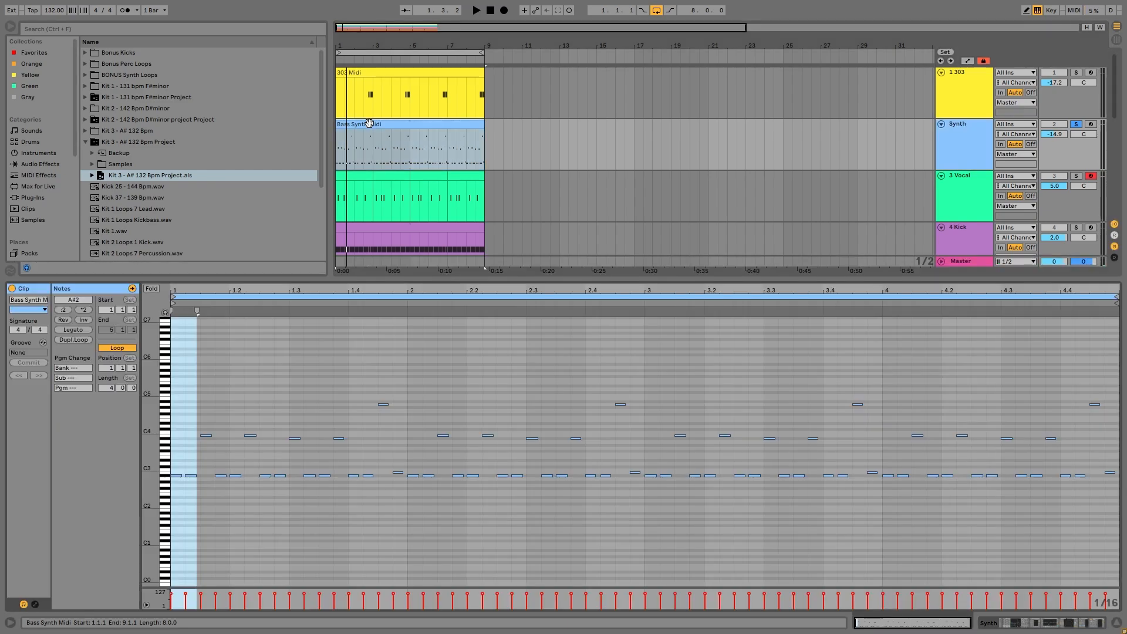
pyautogui.moveTo(151, 491); pyautogui.dragTo(167, 511)
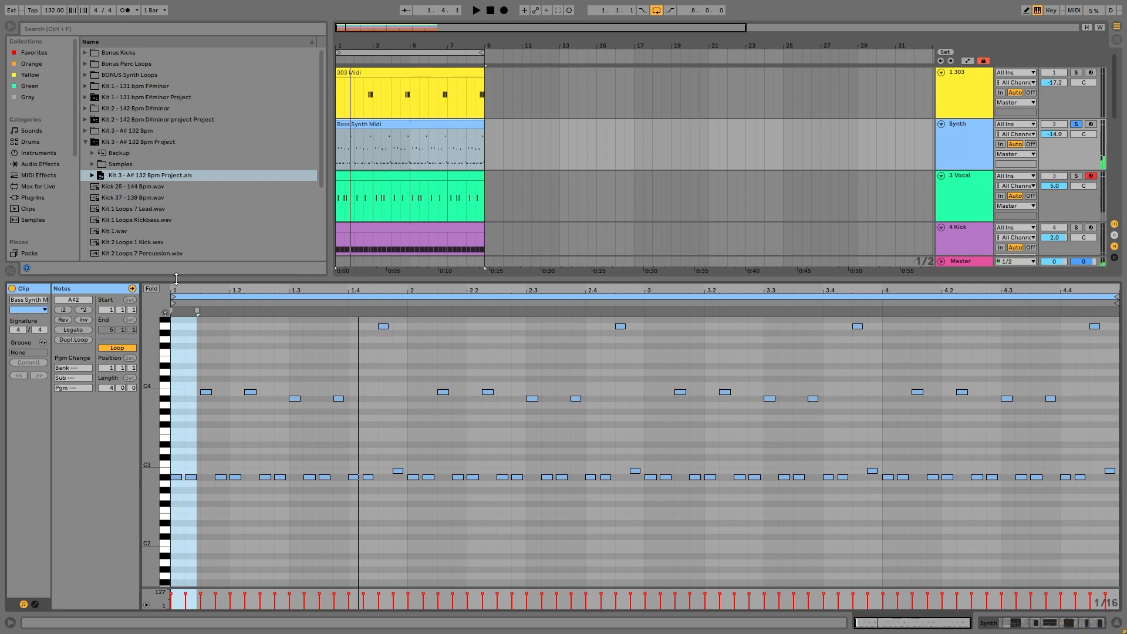
pyautogui.click(152, 289)
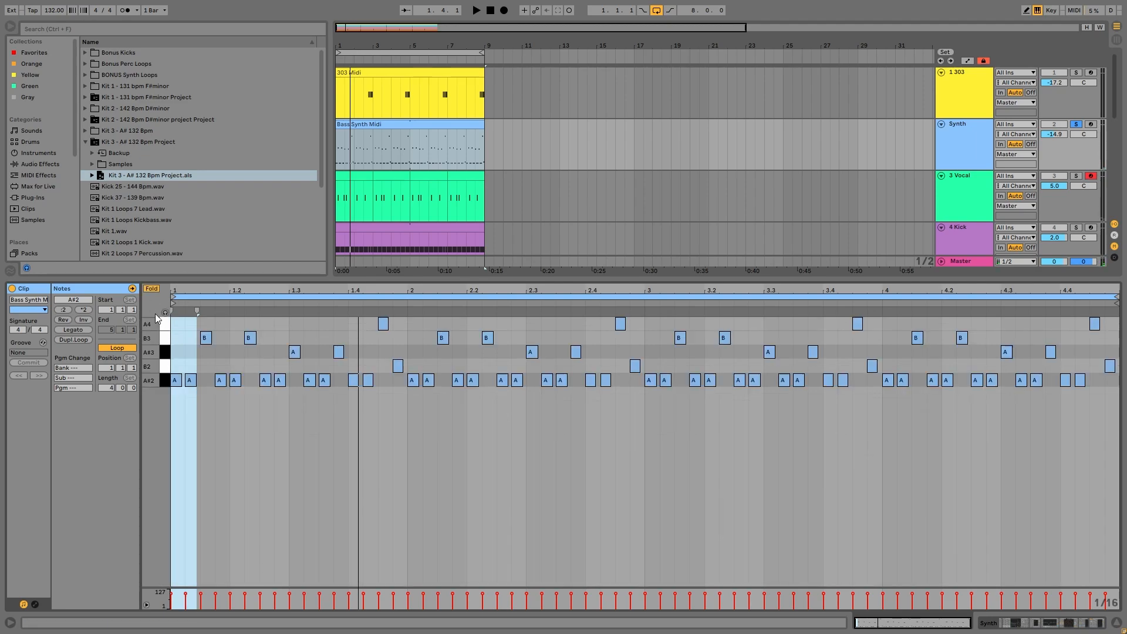
pyautogui.click(165, 381)
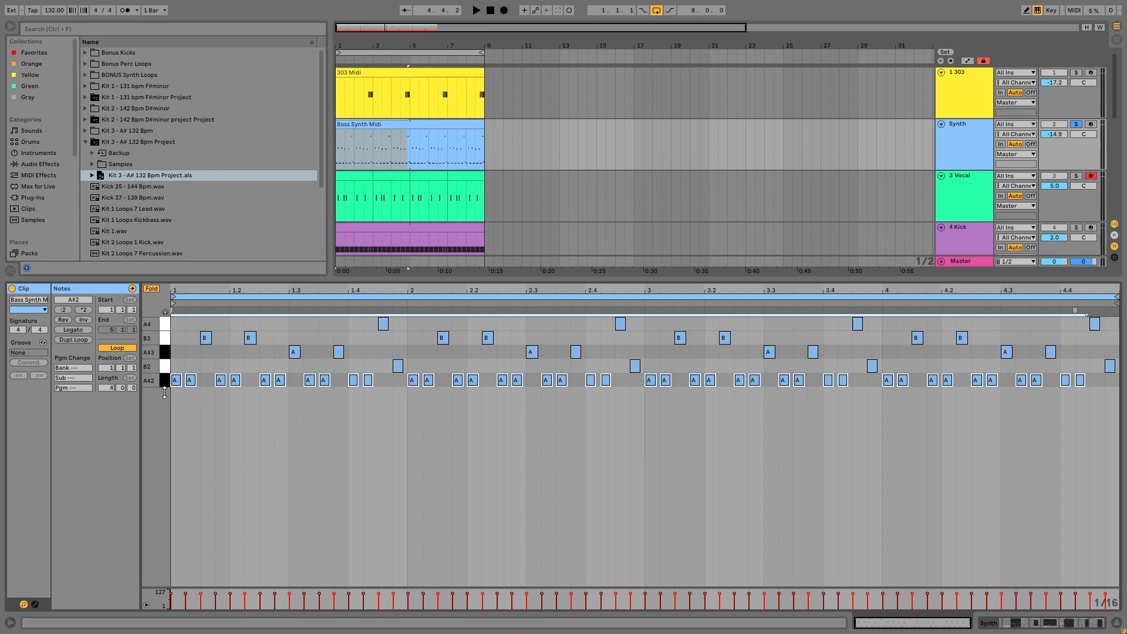
pyautogui.press('space')
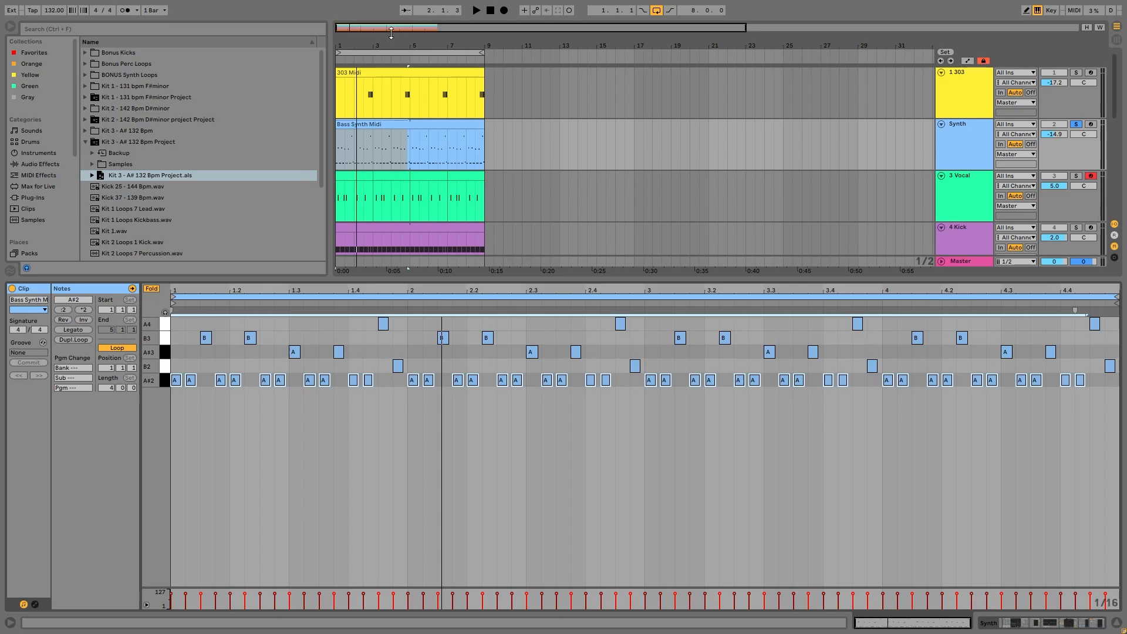
pyautogui.press('space')
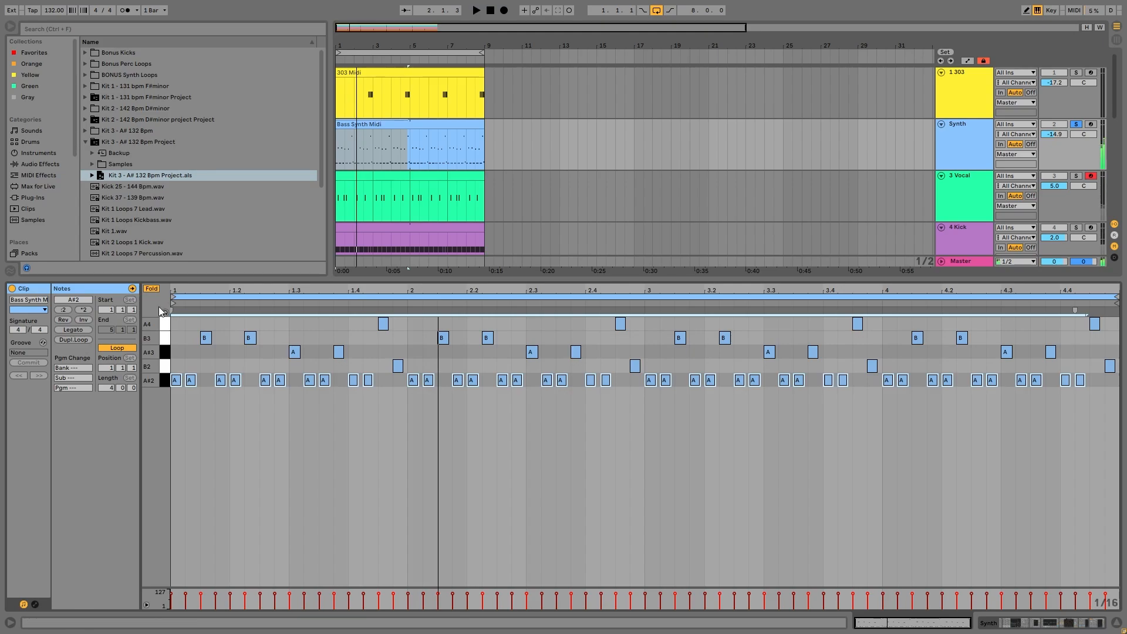
# Show the Synth track's devices, select oscillator C in Operator and play the sound.
pyautogui.click(970, 153)
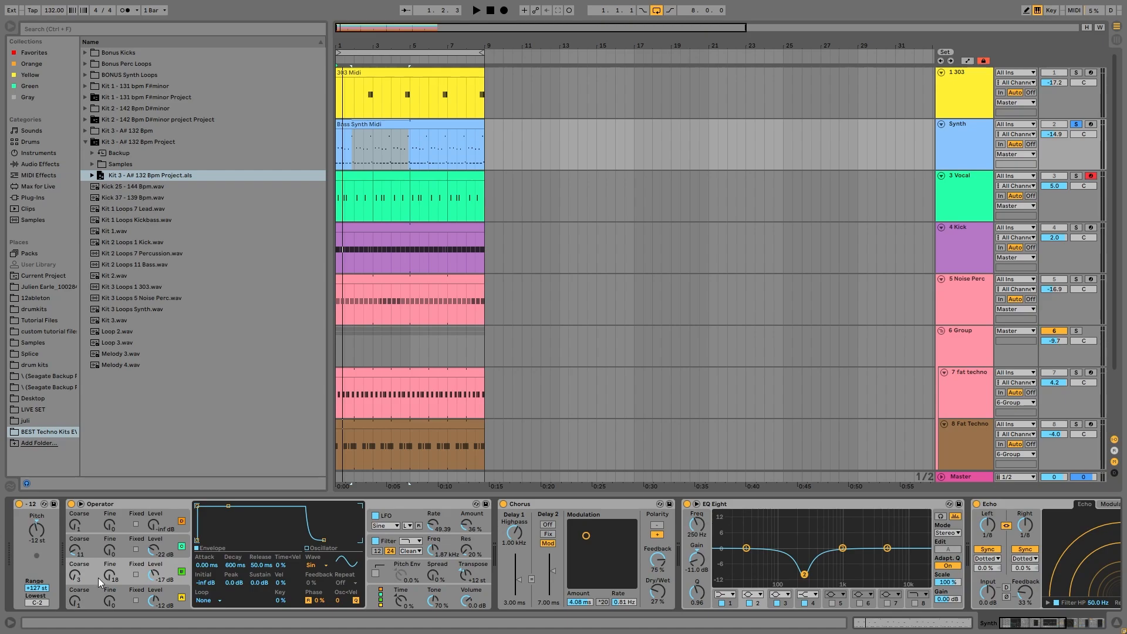
pyautogui.click(89, 555)
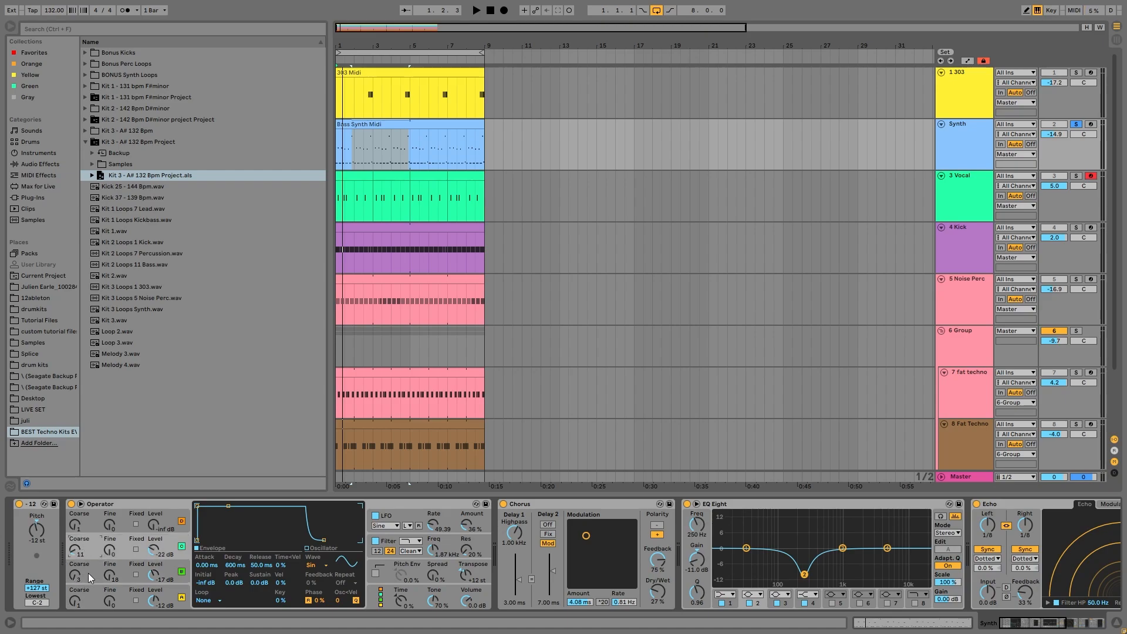
pyautogui.press('space')
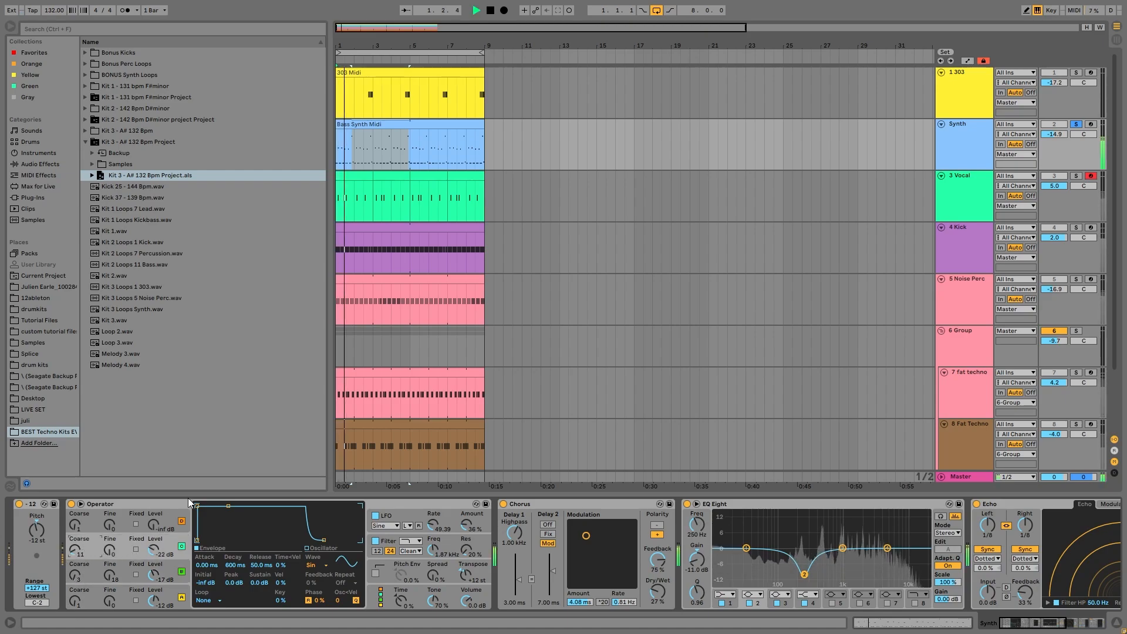
pyautogui.press('space')
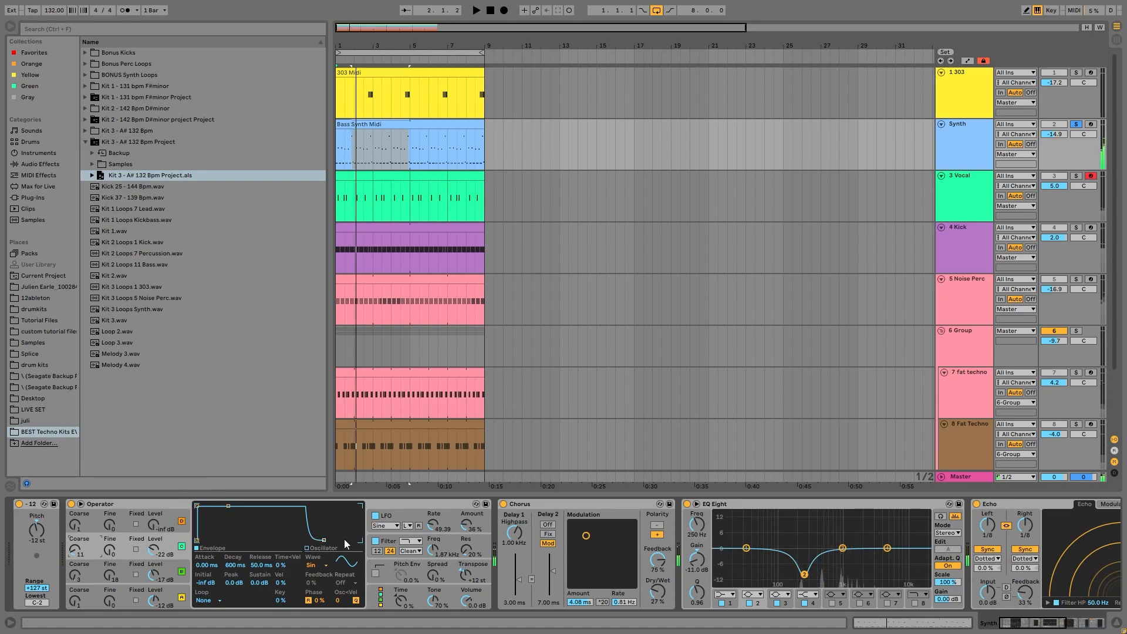
# Show Operator's filter settings and compare the Synth sound with the filter off and on.
pyautogui.click(381, 541)
pyautogui.click(375, 540)
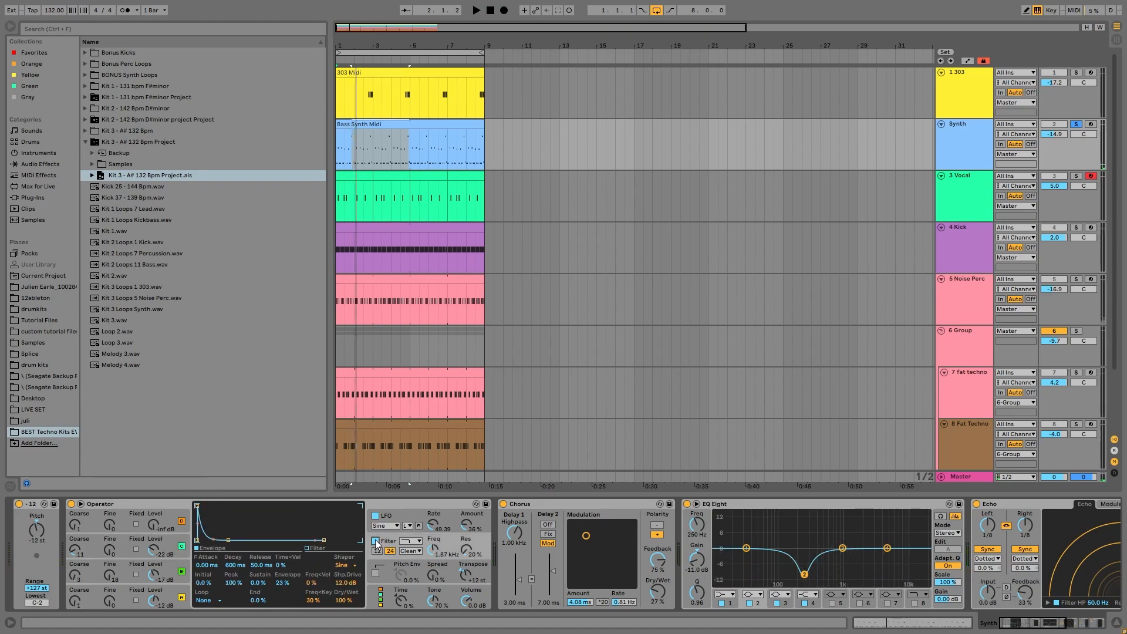
pyautogui.press('space')
pyautogui.press('space')
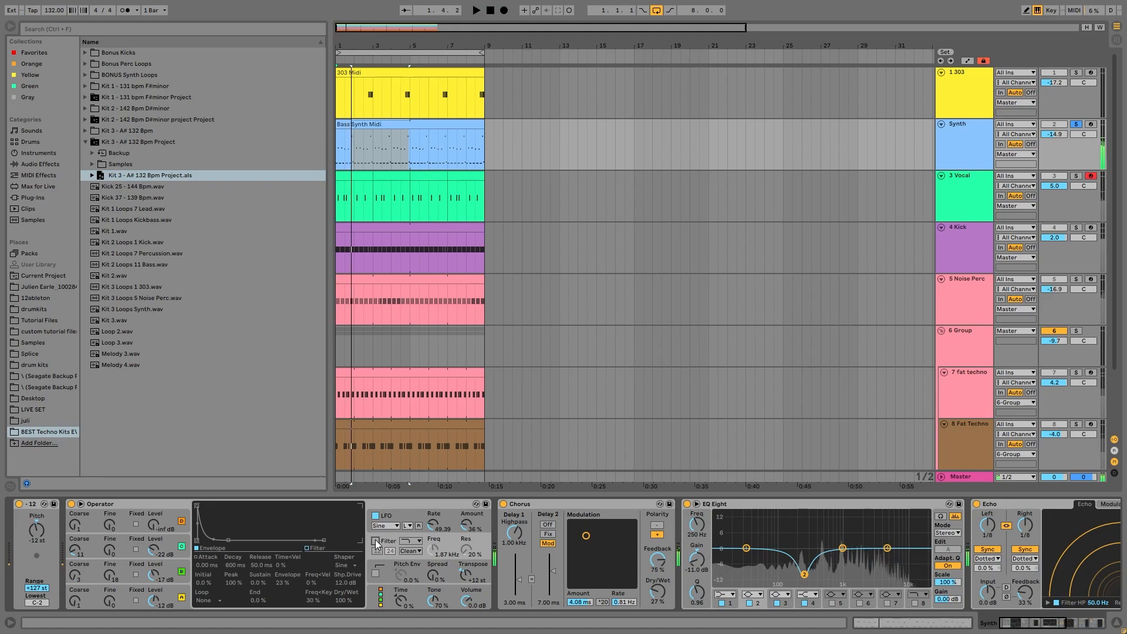
pyautogui.click(375, 540)
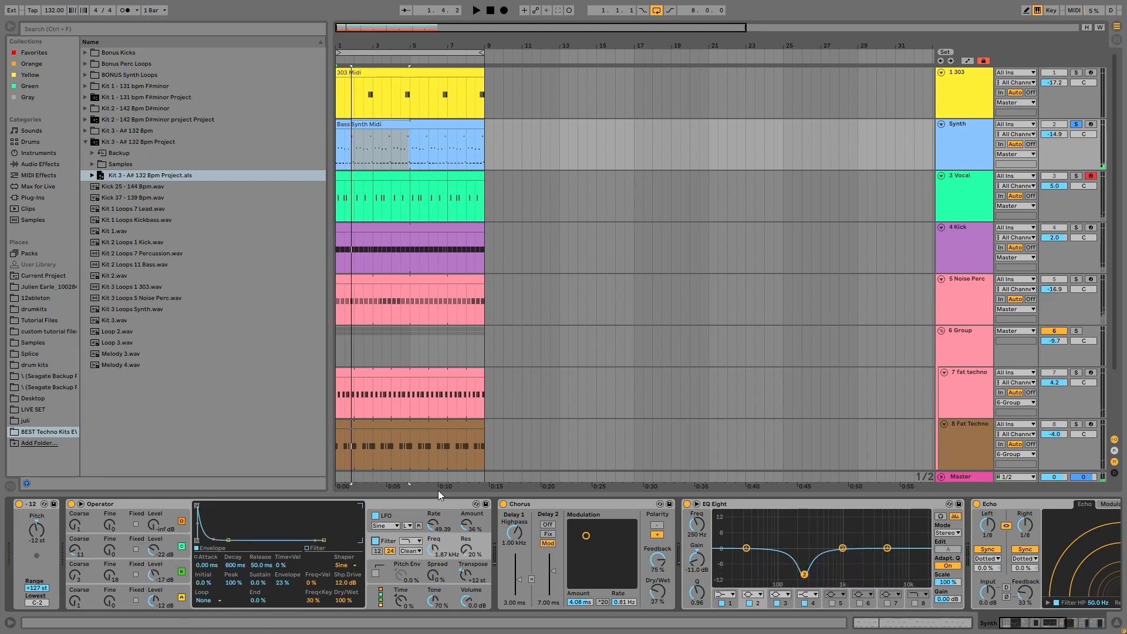
pyautogui.press('space')
pyautogui.press('space')
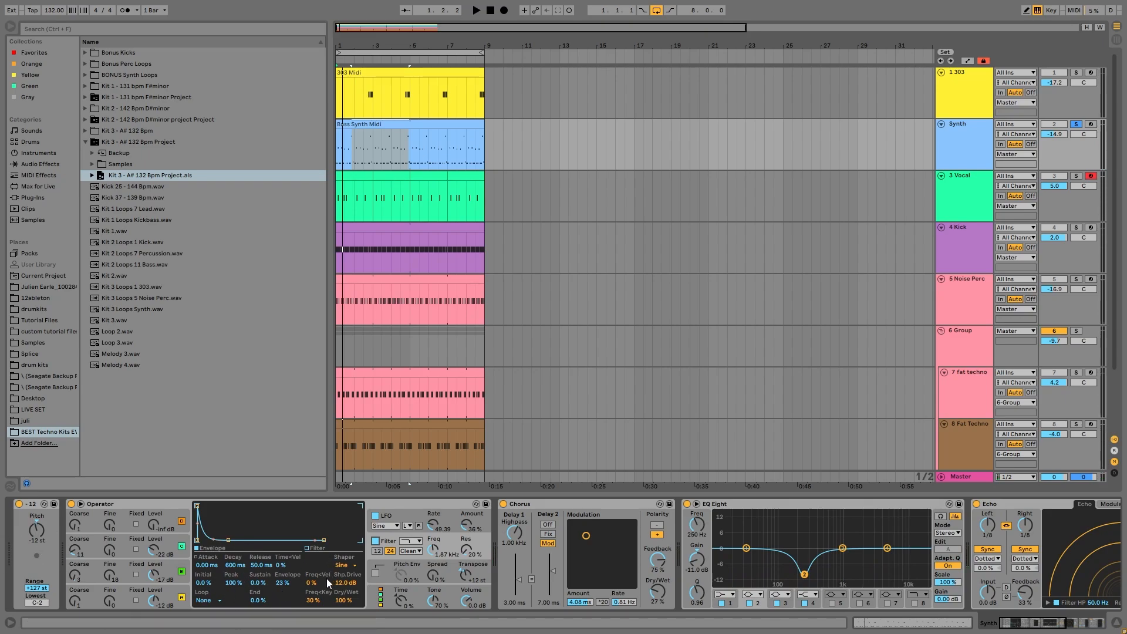
pyautogui.press('space')
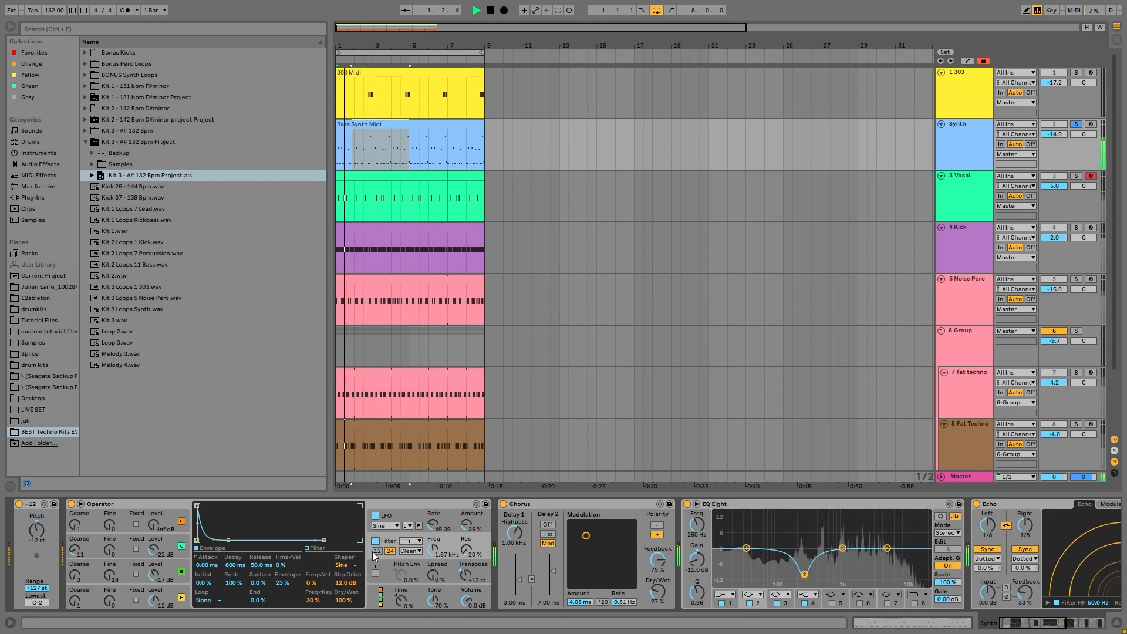
# Show Operator's LFO settings on the Synth track and play the sound.
pyautogui.press('space')
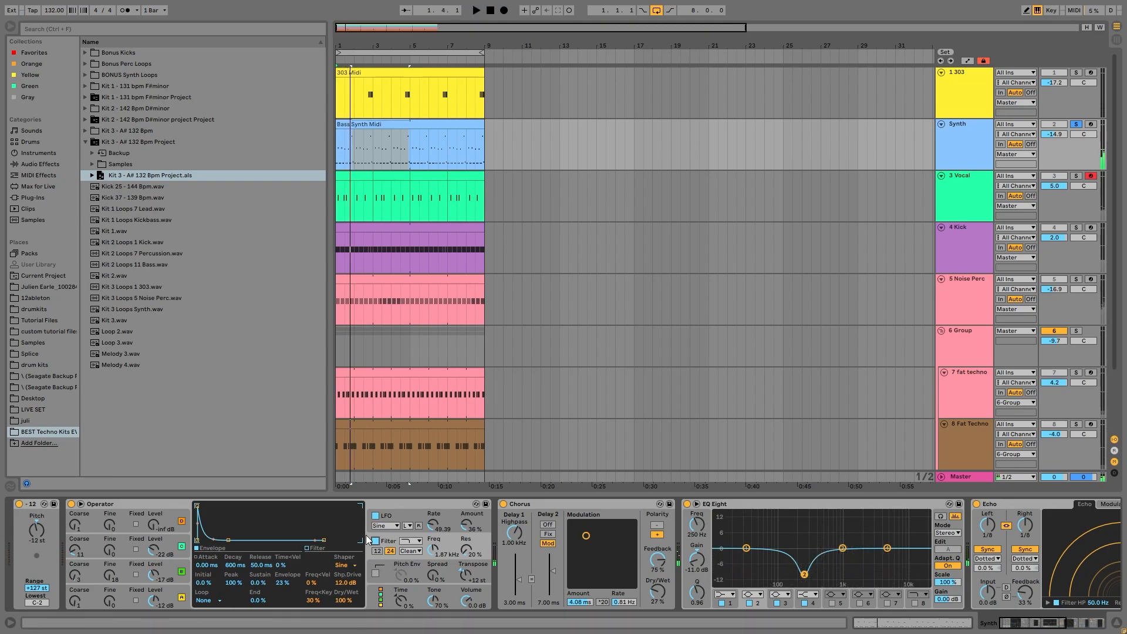
pyautogui.click(402, 516)
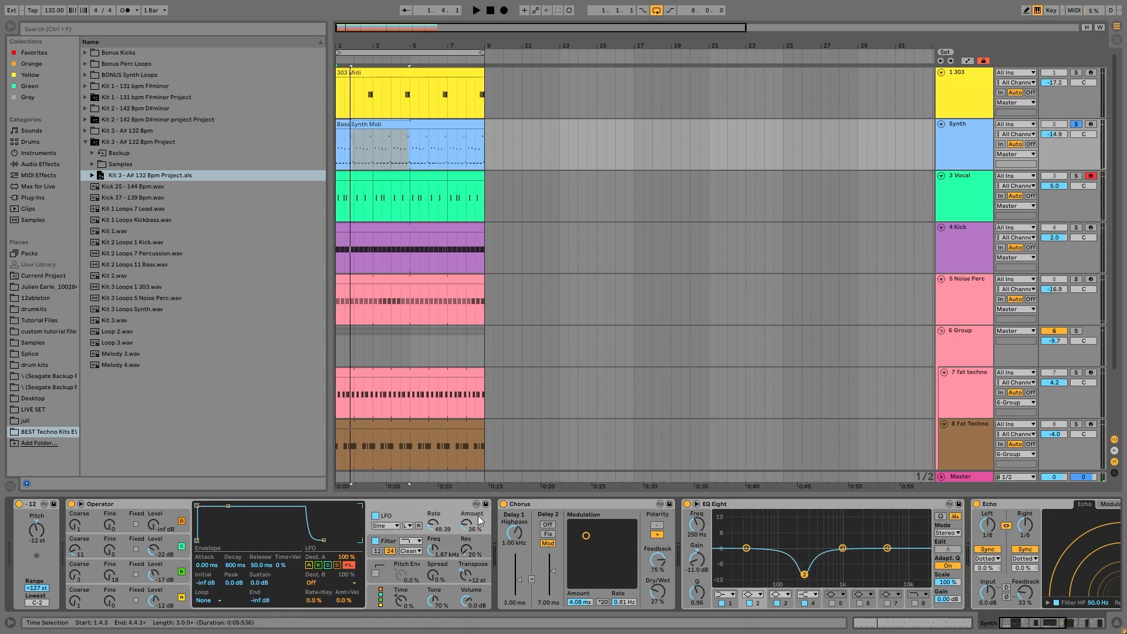
pyautogui.press('space')
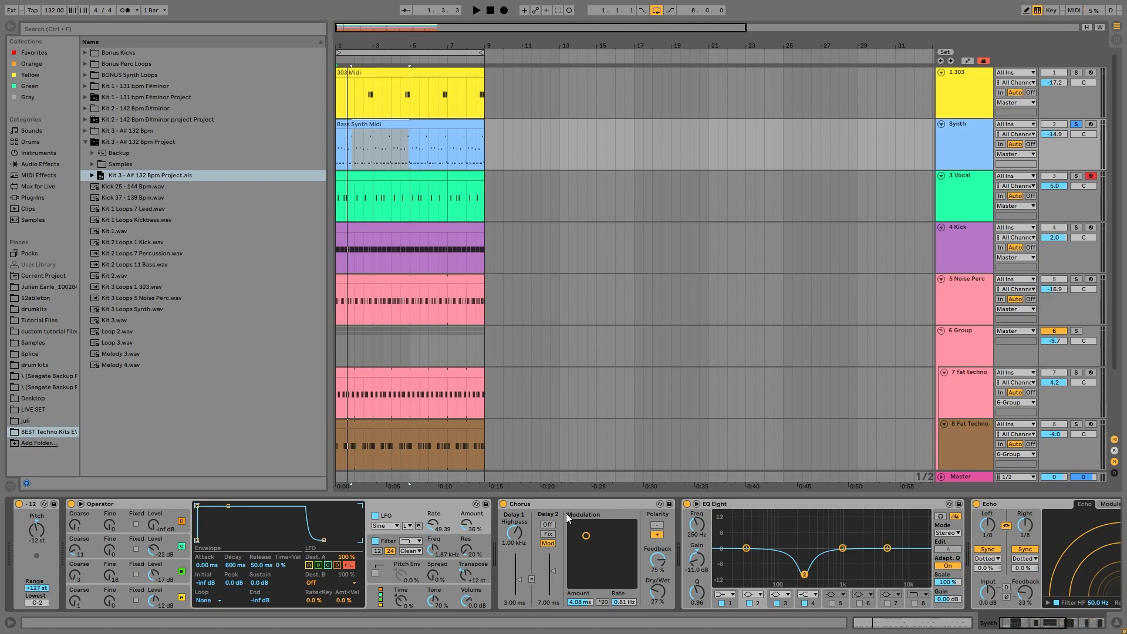
pyautogui.scroll(-2, 787, 296)
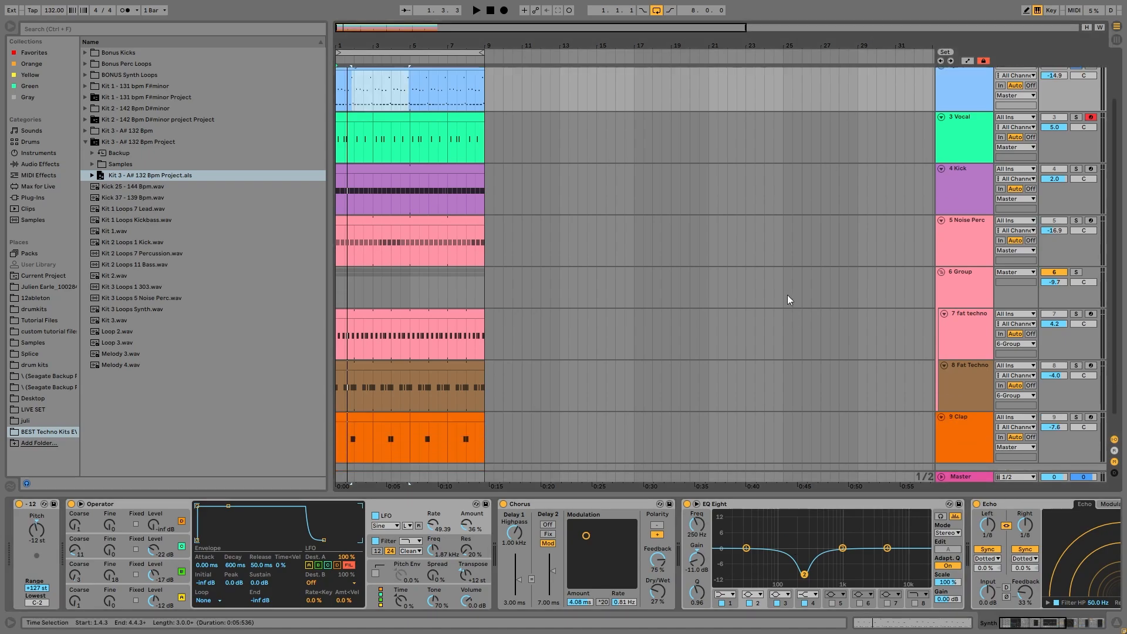
pyautogui.scroll(2, 791, 320)
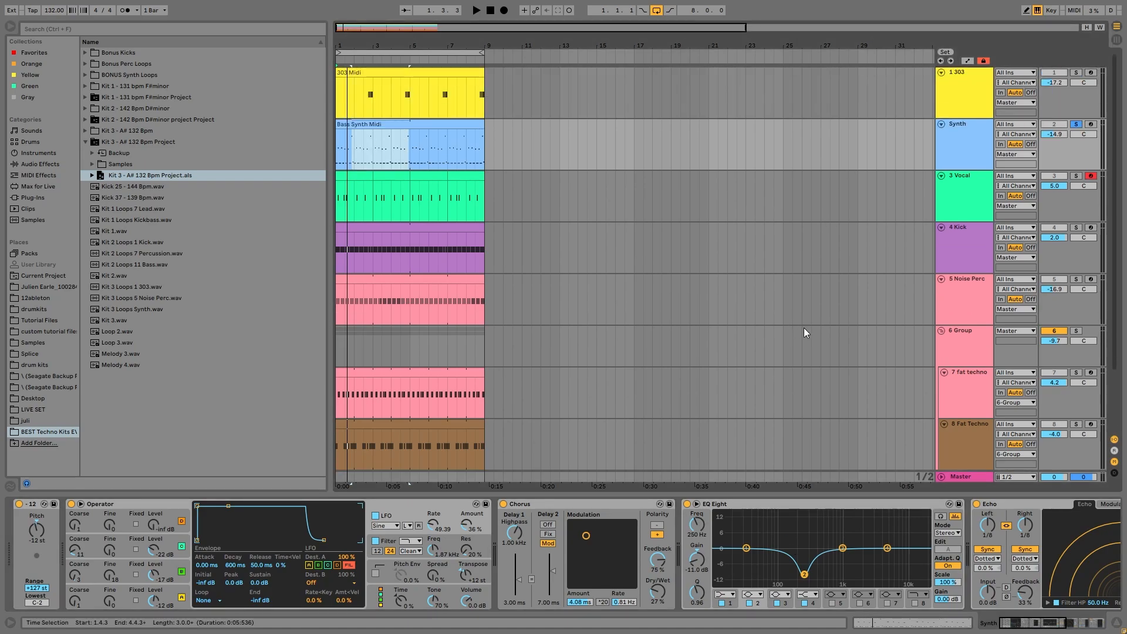
pyautogui.press('space')
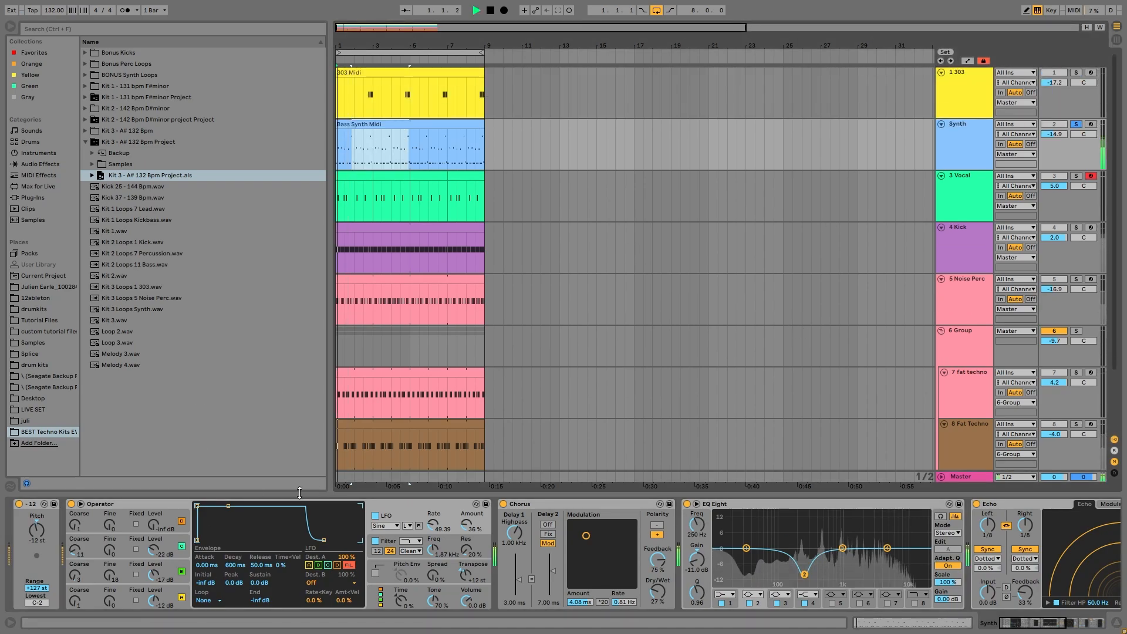
# Examine the Synth track's effects from Chorus to Compressor, then select the Bass Synth Midi clip and play it from bar 1.
pyautogui.scroll(-5, 456, 559)
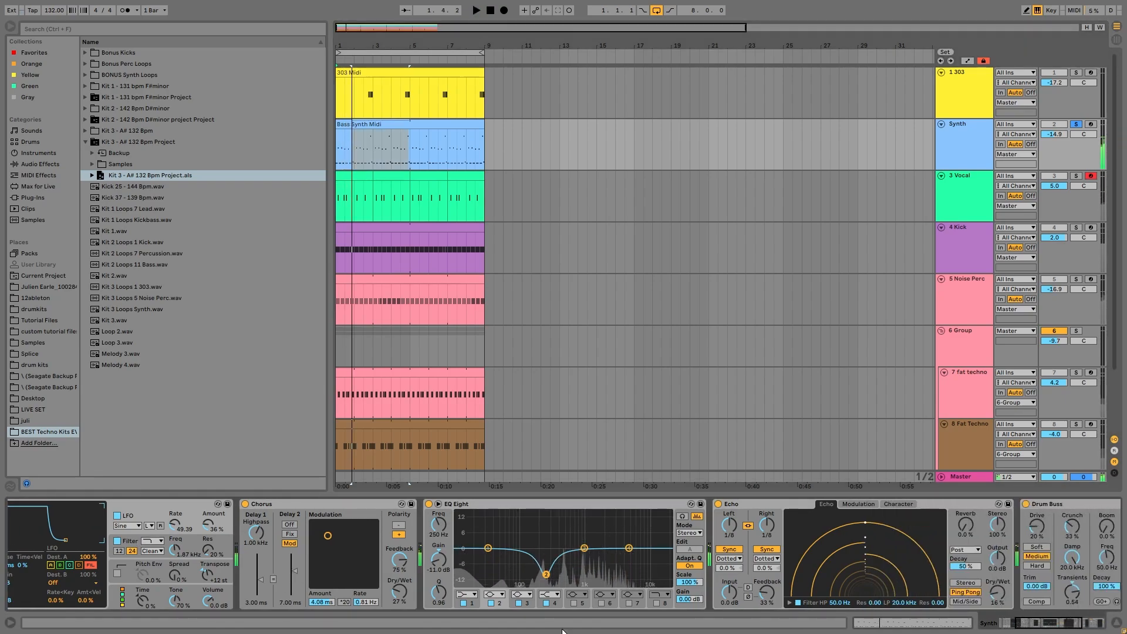
pyautogui.scroll(-5, 859, 587)
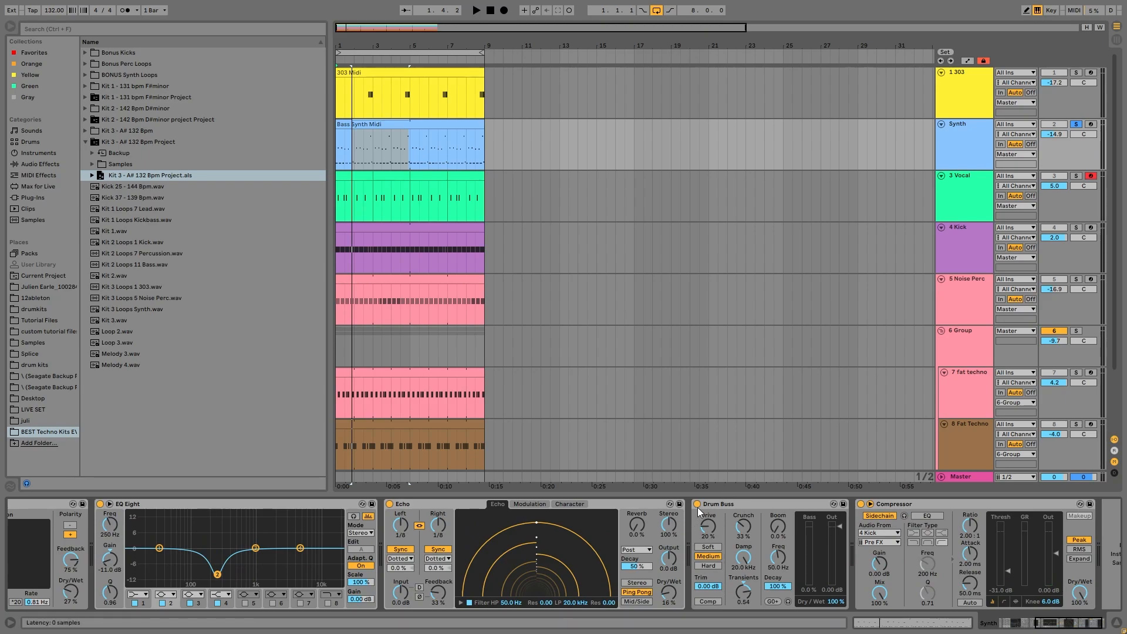
pyautogui.press('space')
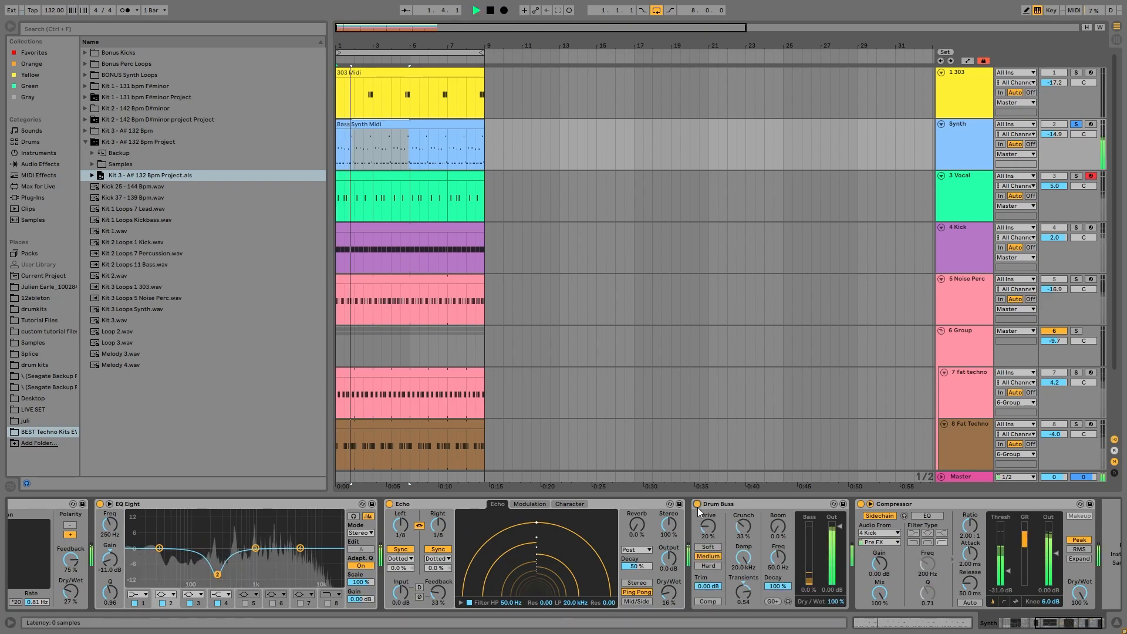
pyautogui.press('space')
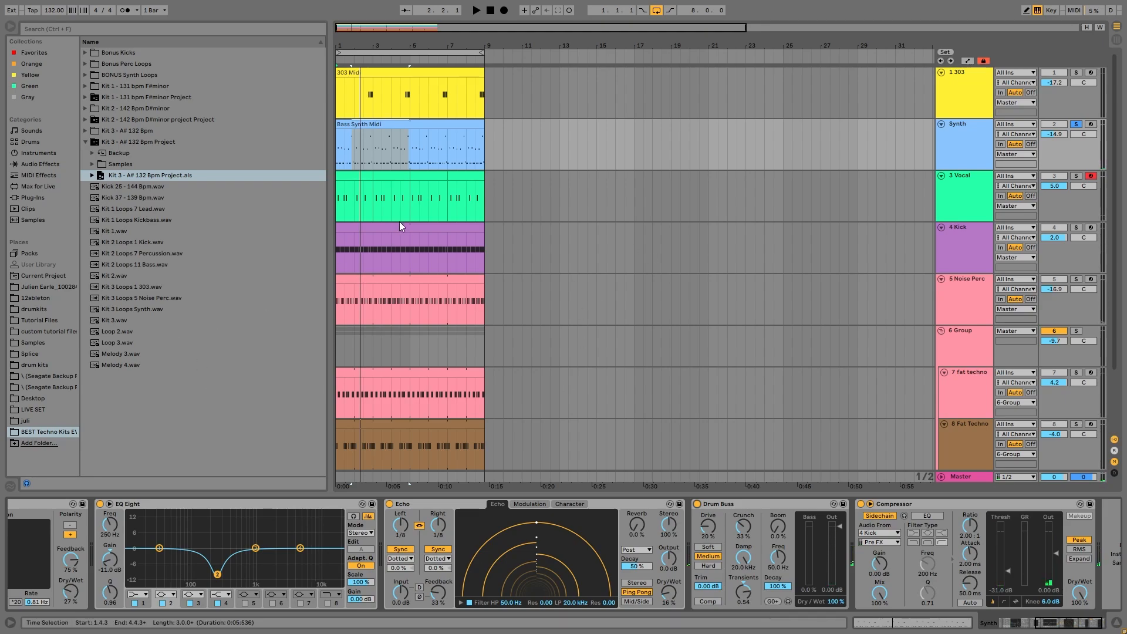
pyautogui.click(365, 124)
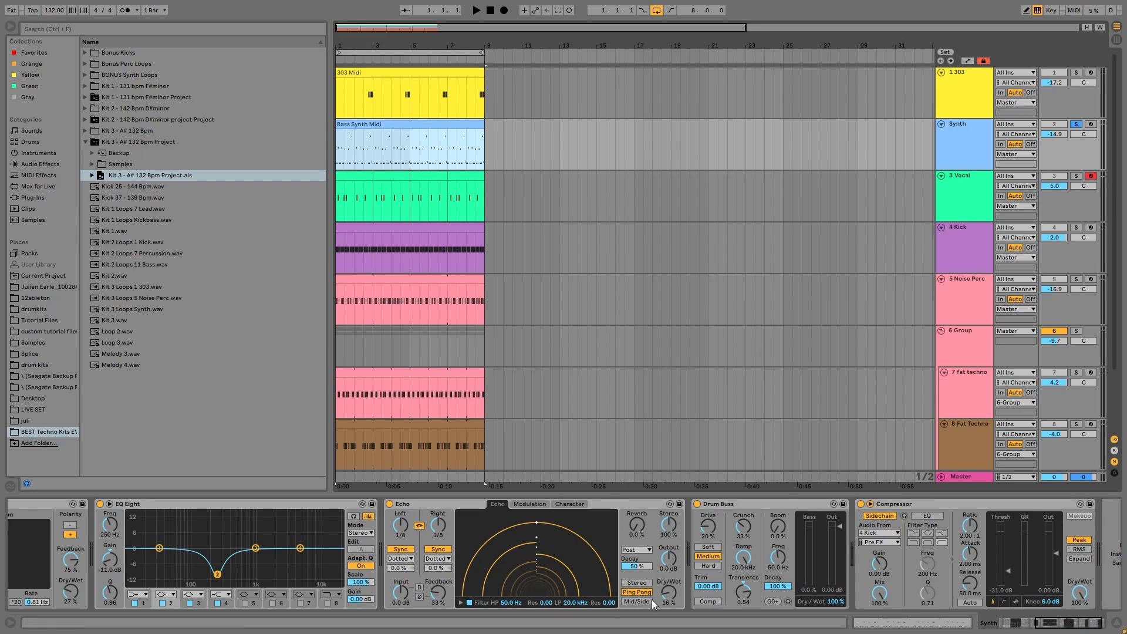
pyautogui.press('space')
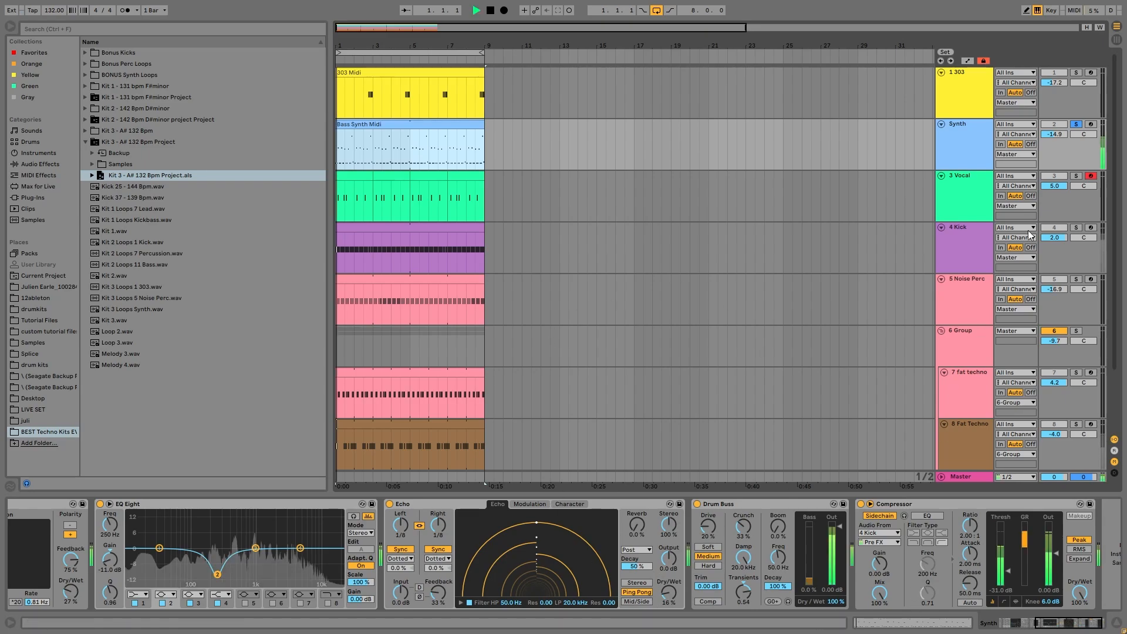
# Solo only the 303 track, show its Analog instrument and play the sound.
pyautogui.click(1076, 72)
pyautogui.click(474, 85)
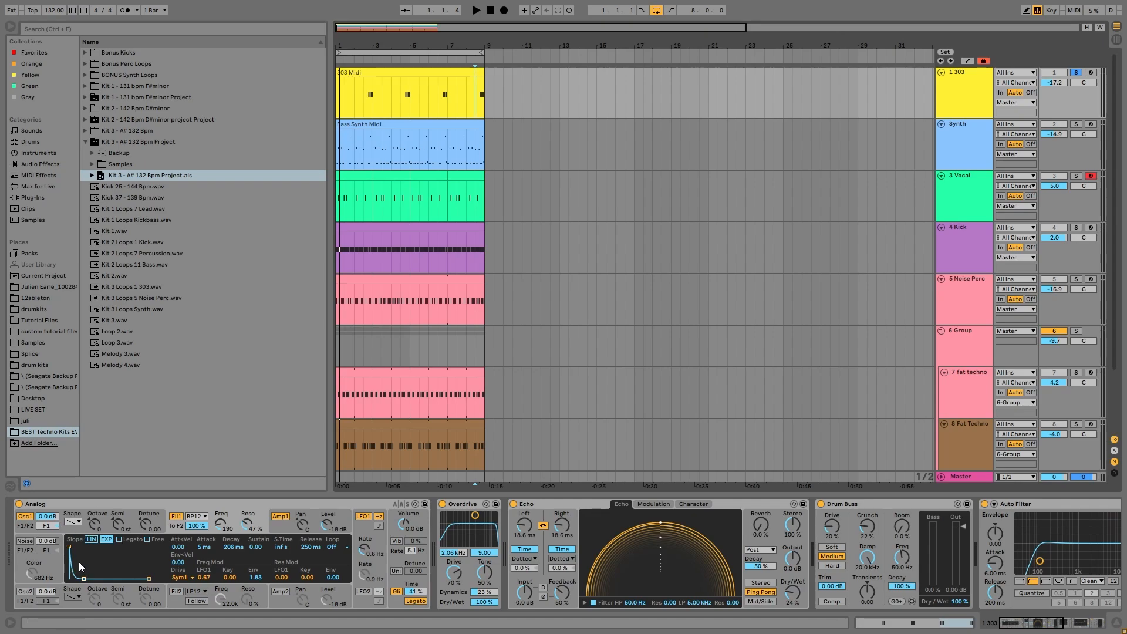
pyautogui.press('space')
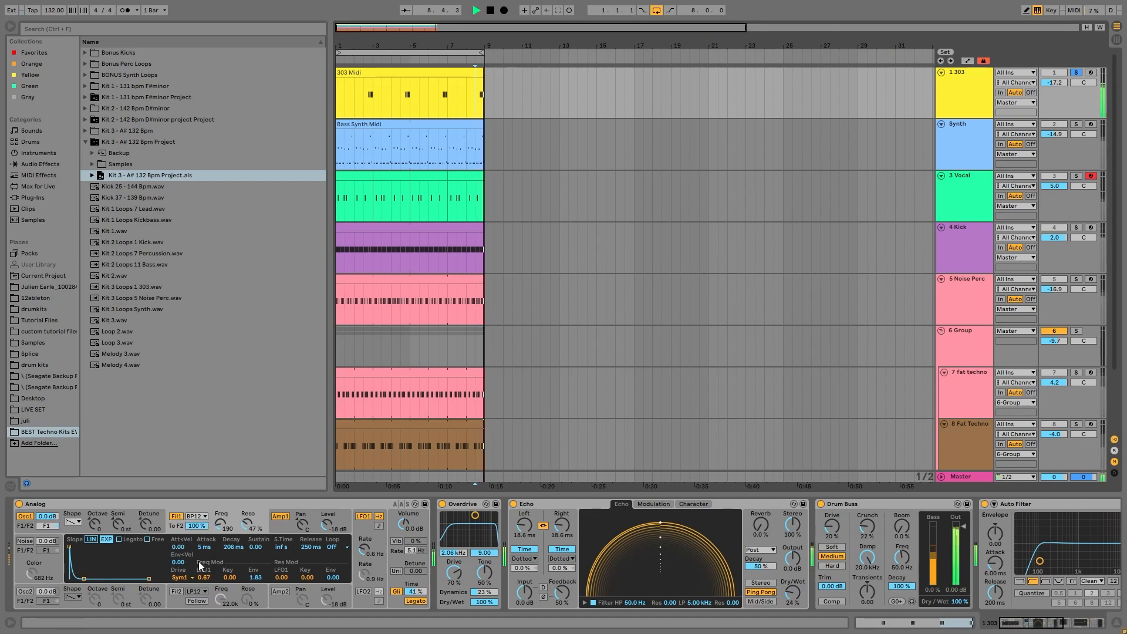
pyautogui.press('space')
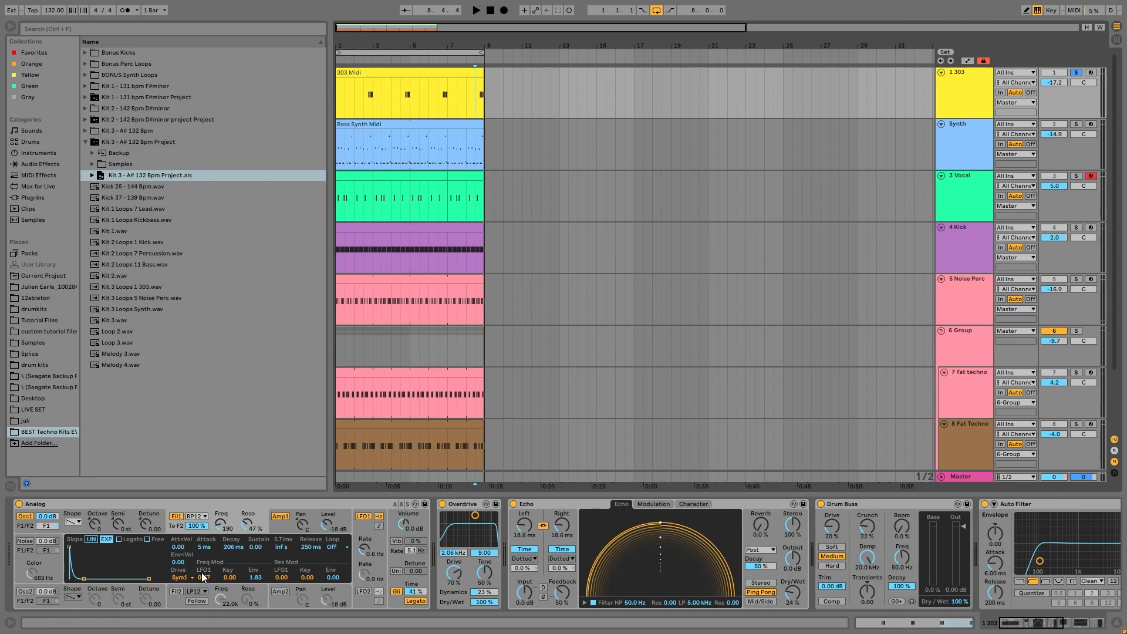
pyautogui.press('space')
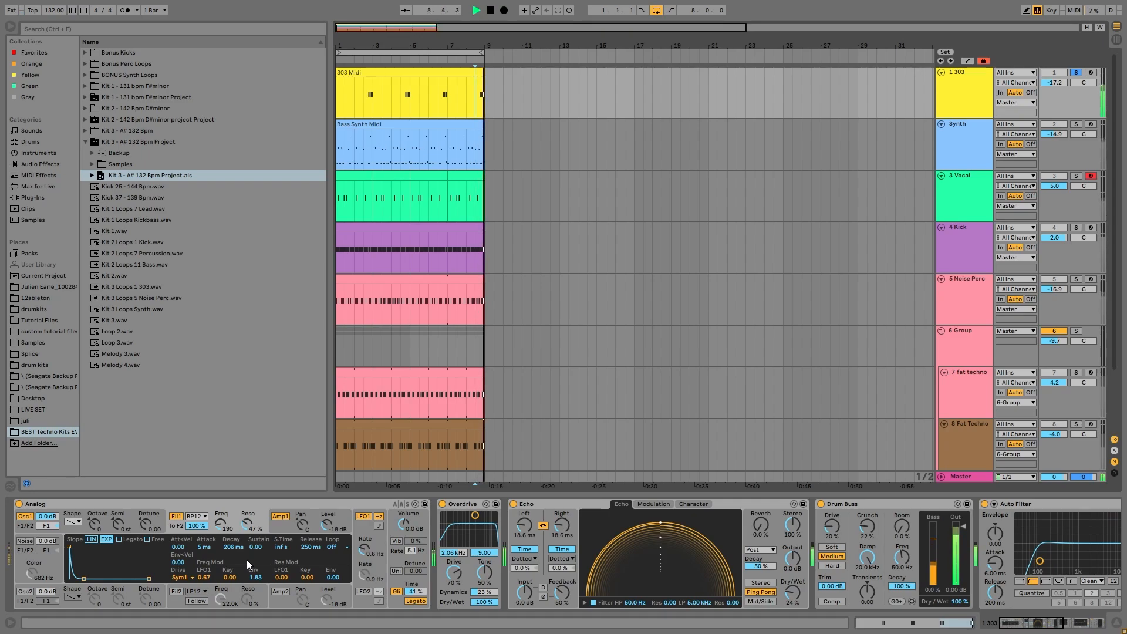
pyautogui.press('space')
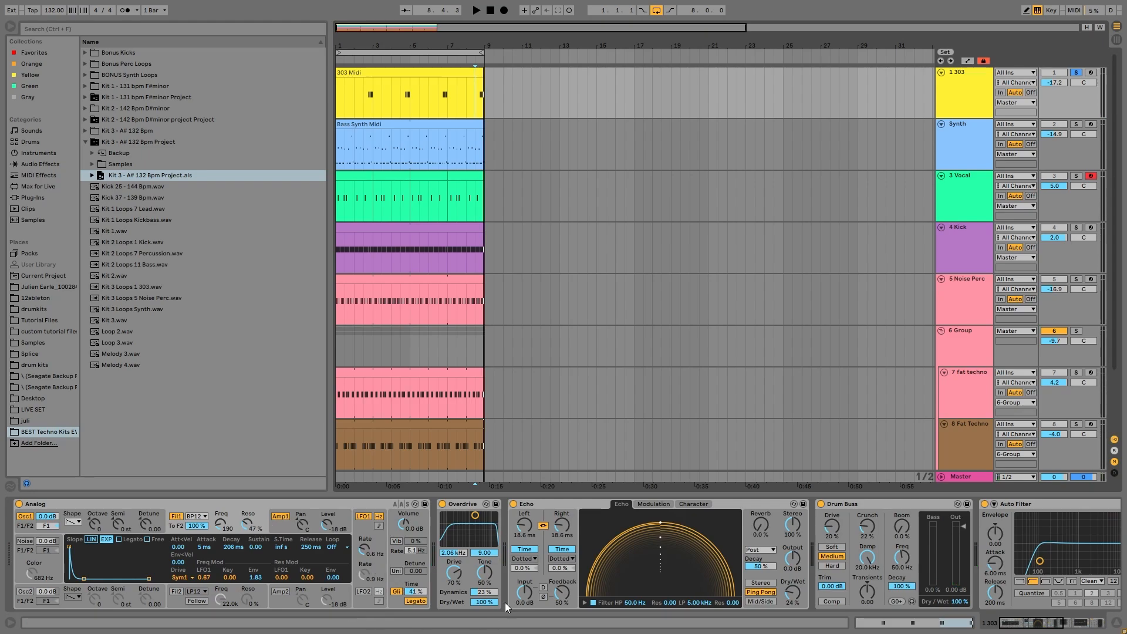
# Examine the 303 track's effects from Overdrive to EQ Eight while playing the sound.
pyautogui.scroll(-5, 529, 553)
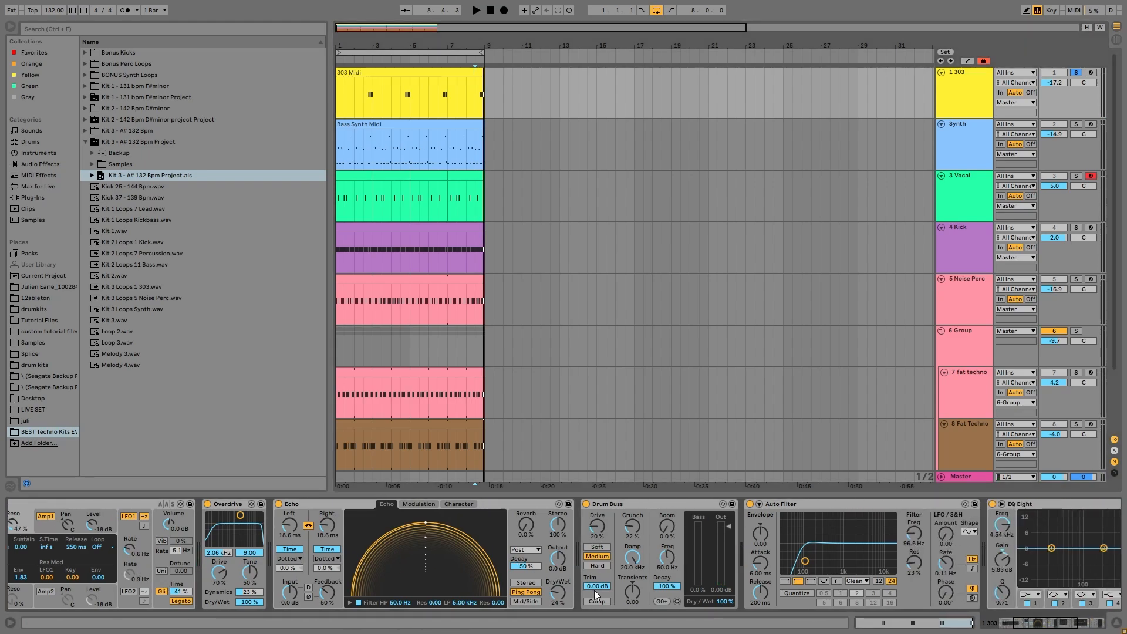
pyautogui.press('space')
pyautogui.scroll(-3, 644, 586)
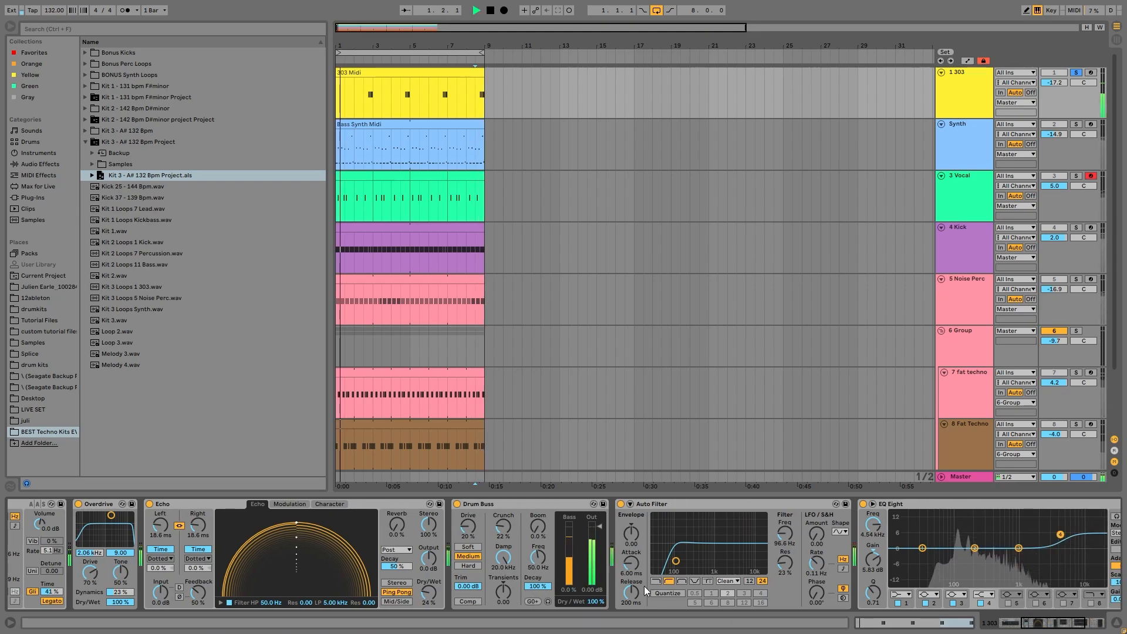
pyautogui.scroll(-2, 721, 573)
pyautogui.press('space')
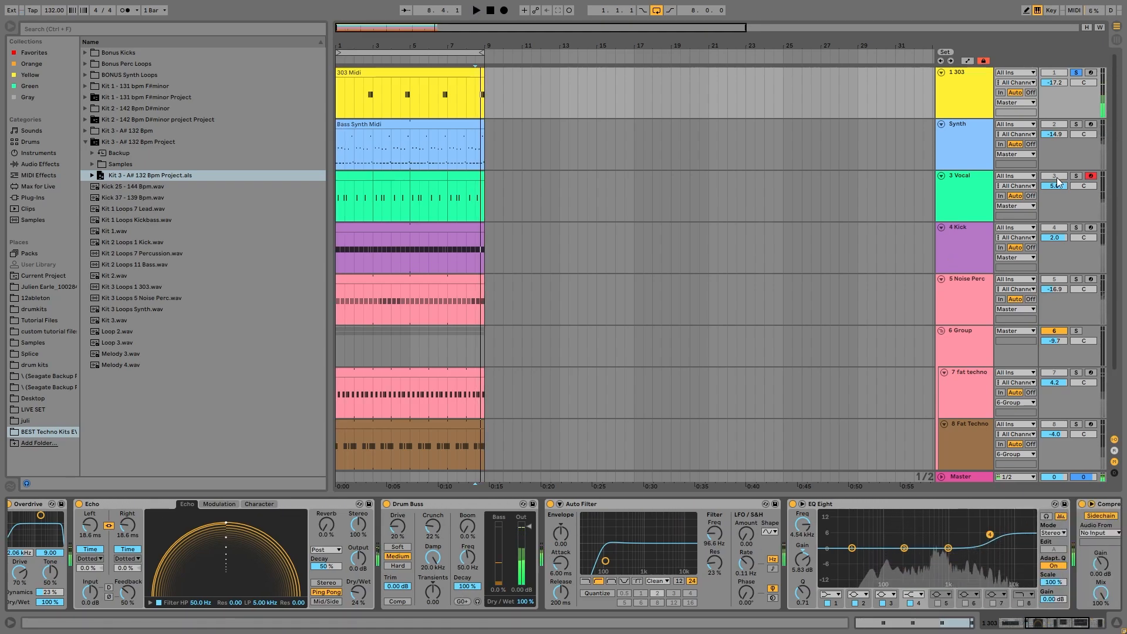
# Solo only the Vocal track, select its first clip and play the sampled vocal with its Echo shown.
pyautogui.click(1076, 177)
pyautogui.click(368, 175)
pyautogui.press('space')
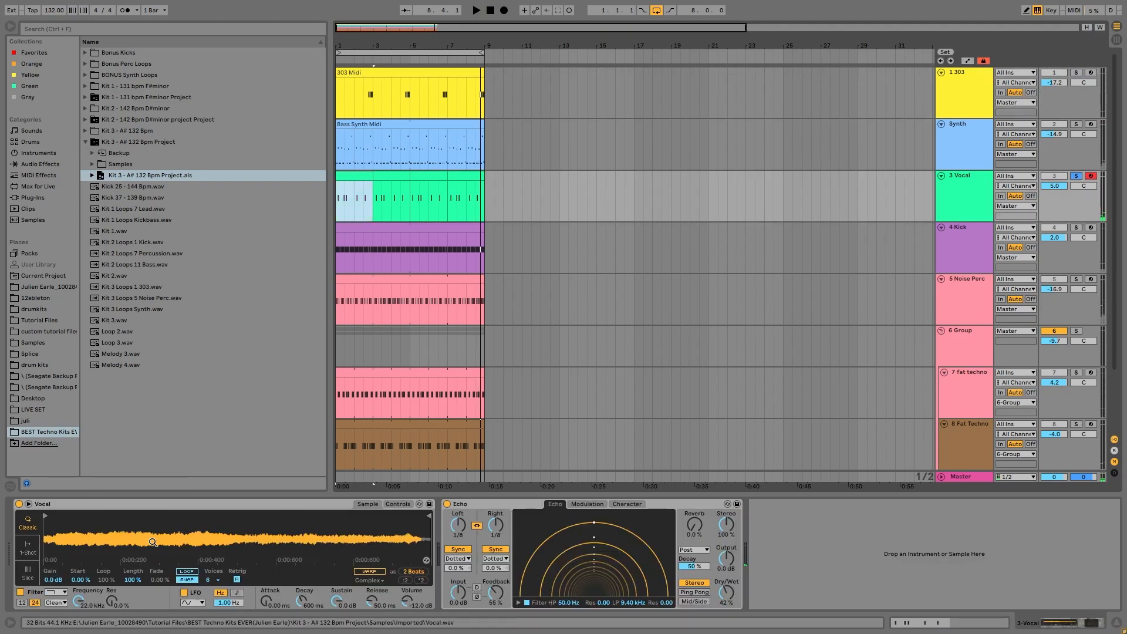
pyautogui.press('space')
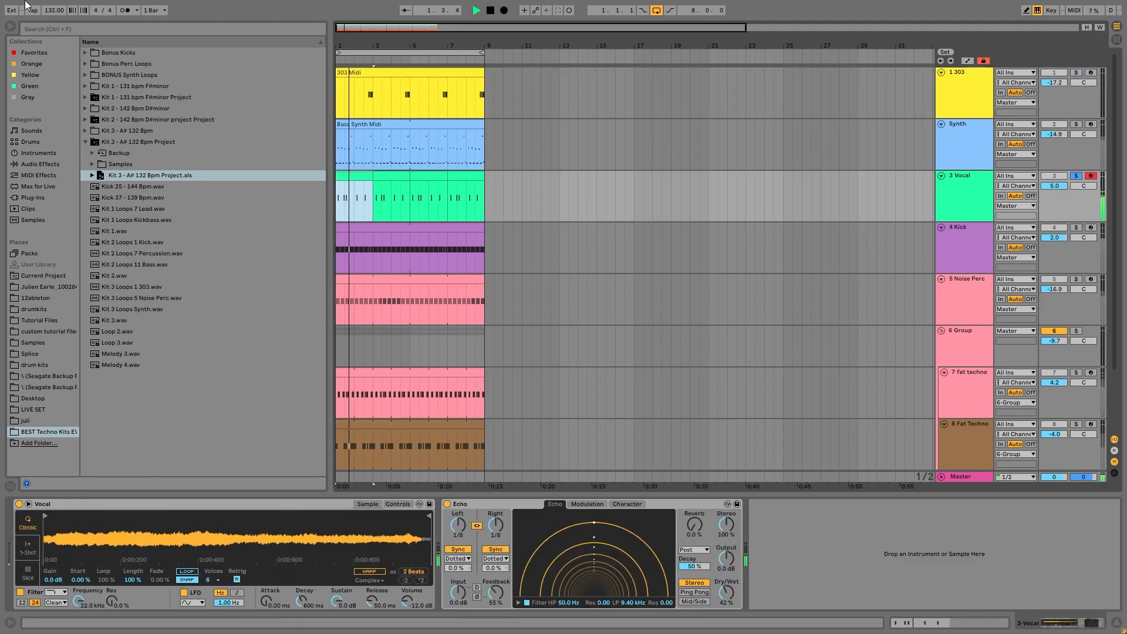
pyautogui.press('space')
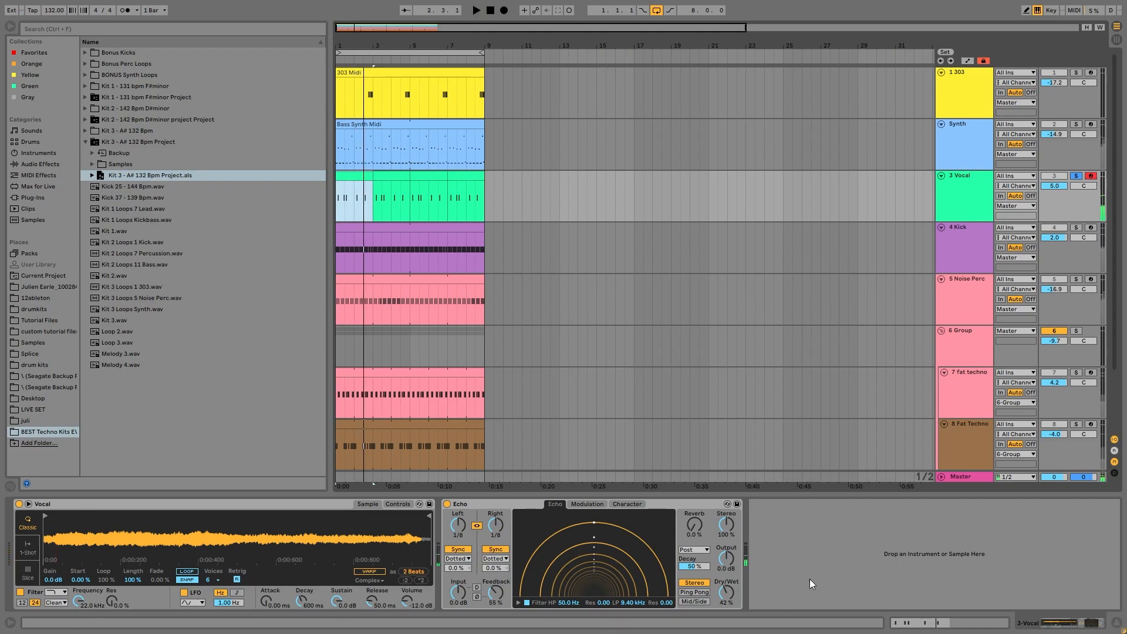
# Add the Synth track to the soloed Vocal, play both together and enlarge the eight-bar loop in the arrangement.
pyautogui.click(1074, 125)
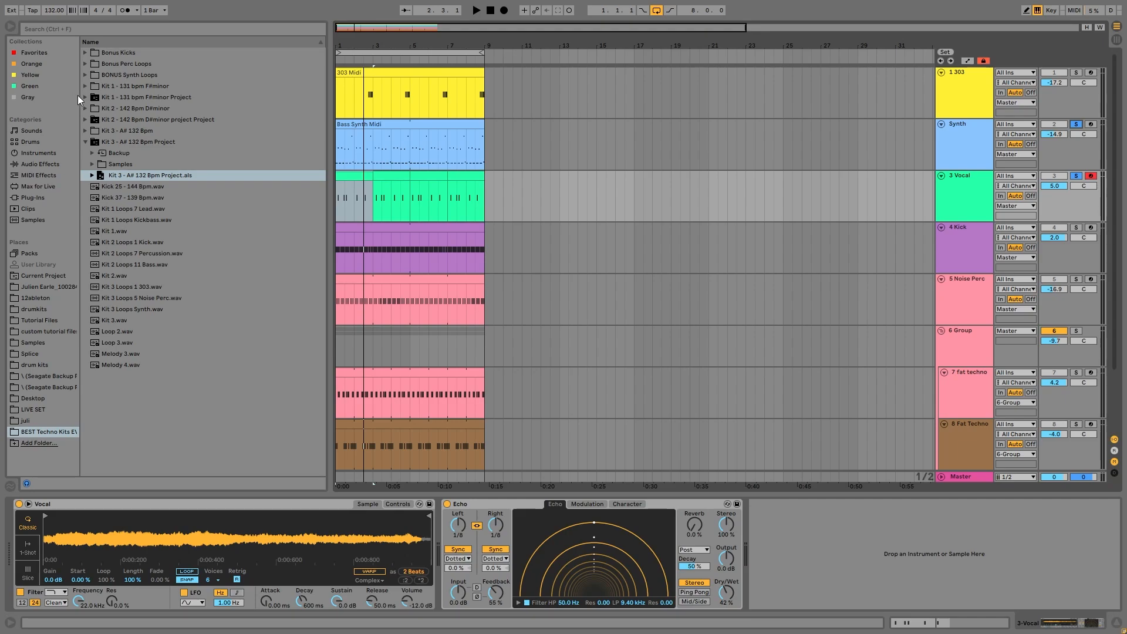
pyautogui.press('space')
pyautogui.moveTo(337, 41); pyautogui.dragTo(336, 46)
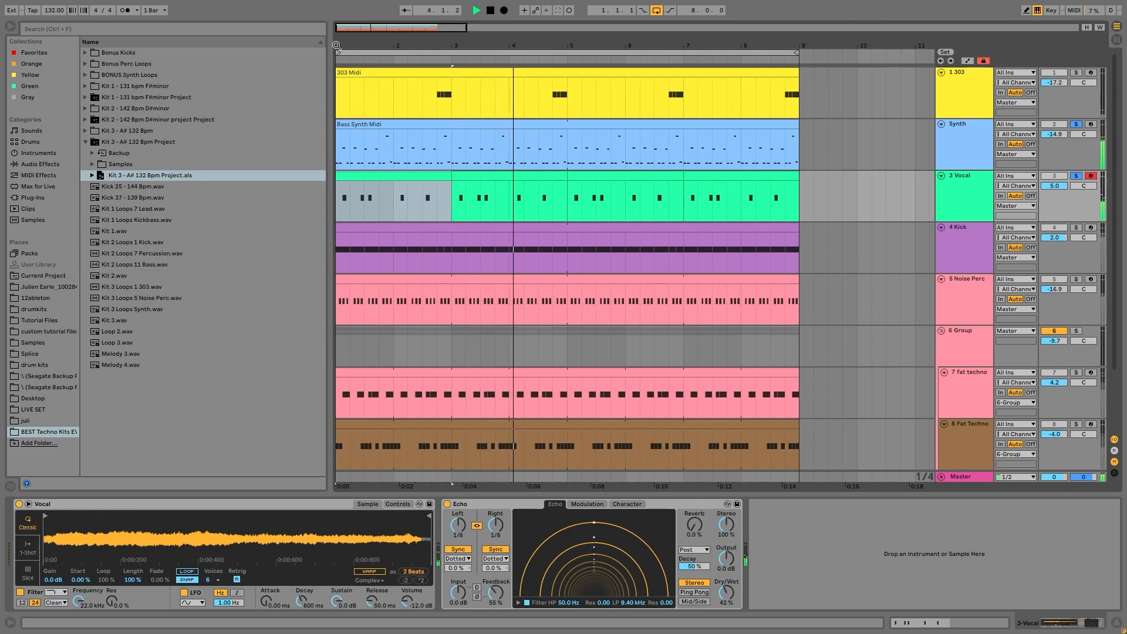
pyautogui.press('space')
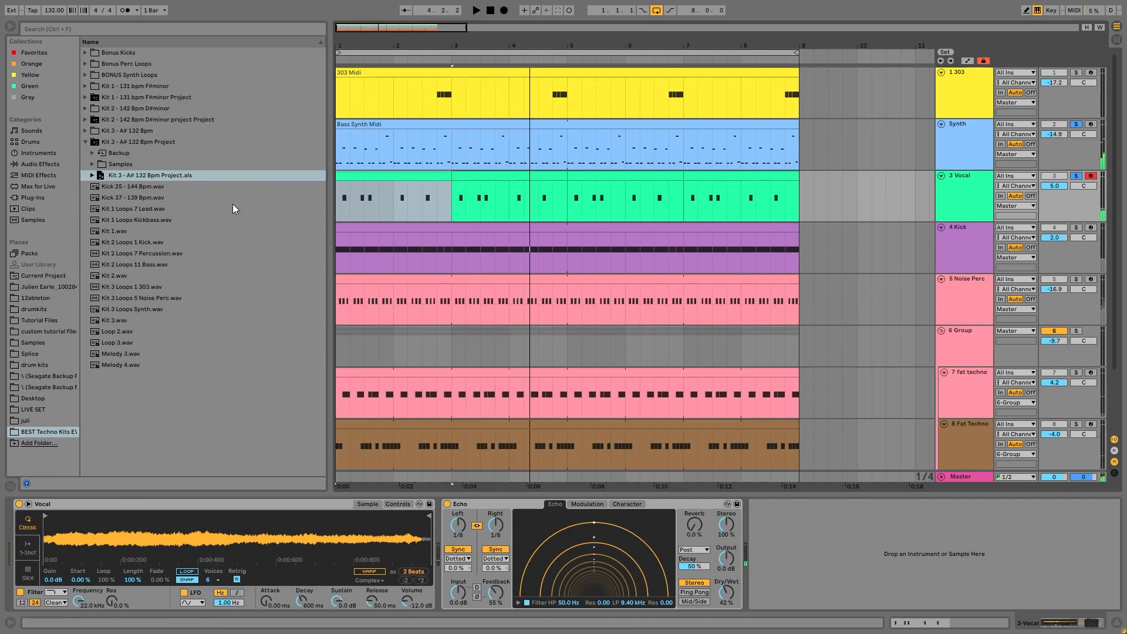
pyautogui.press('space')
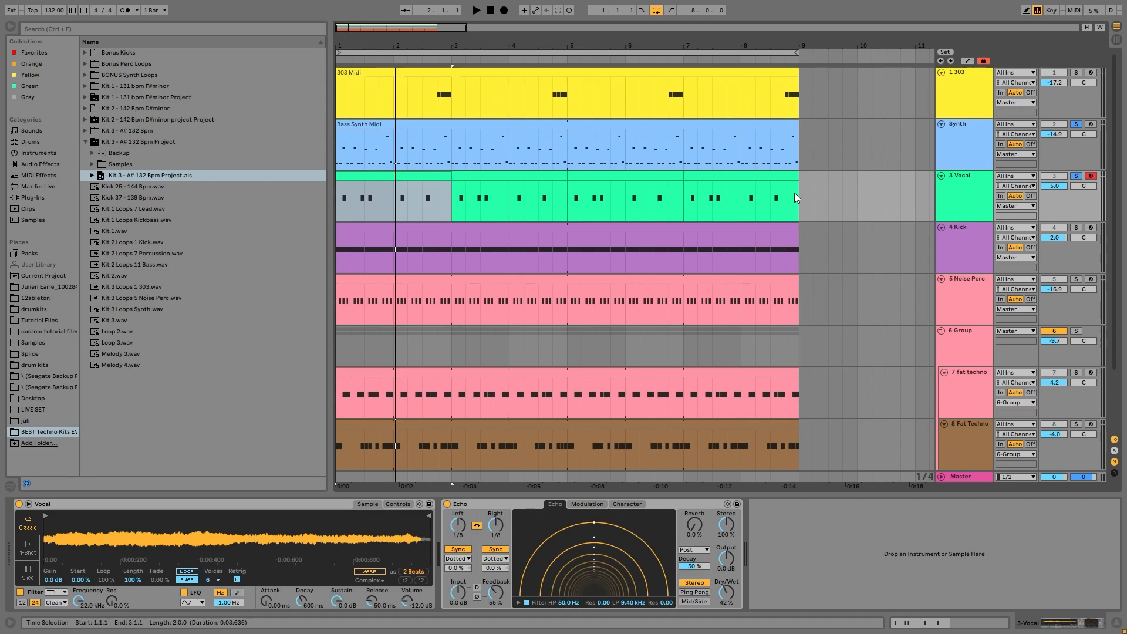
# Compare the Synth track playing alone with the Synth and Vocal tracks soloed together.
pyautogui.click(1076, 176)
pyautogui.press('space')
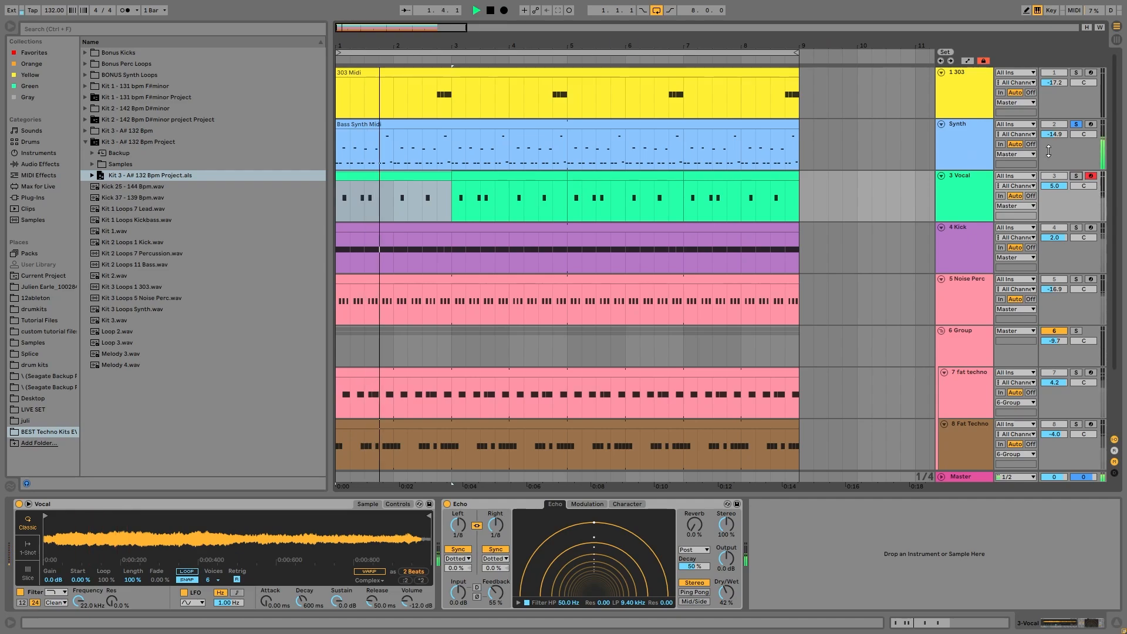
pyautogui.press('space')
pyautogui.click(1076, 176)
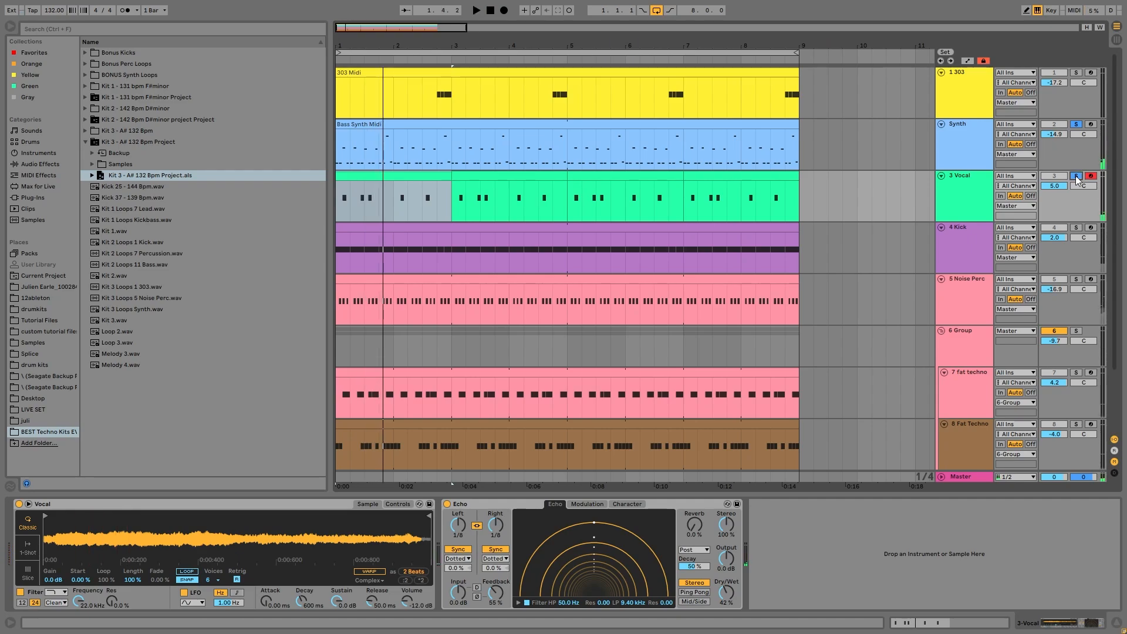
pyautogui.press('space')
pyautogui.press('space')
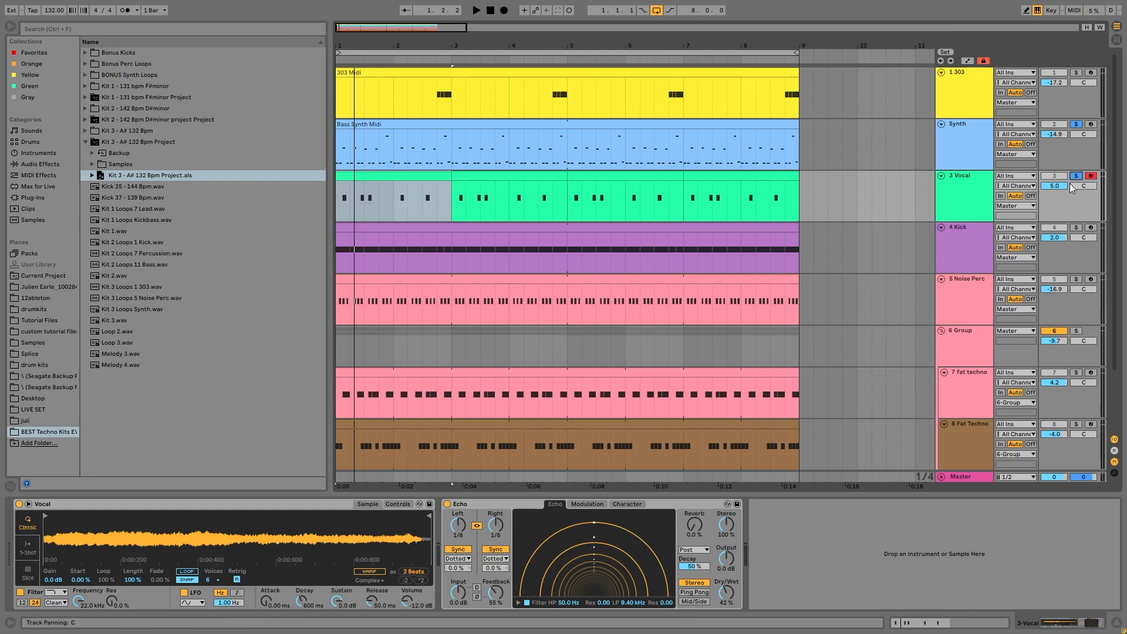
# Open the first Vocal clip's G3 notes, play them with the Synth, and return to the Vocal track's devices.
pyautogui.doubleClick(365, 198)
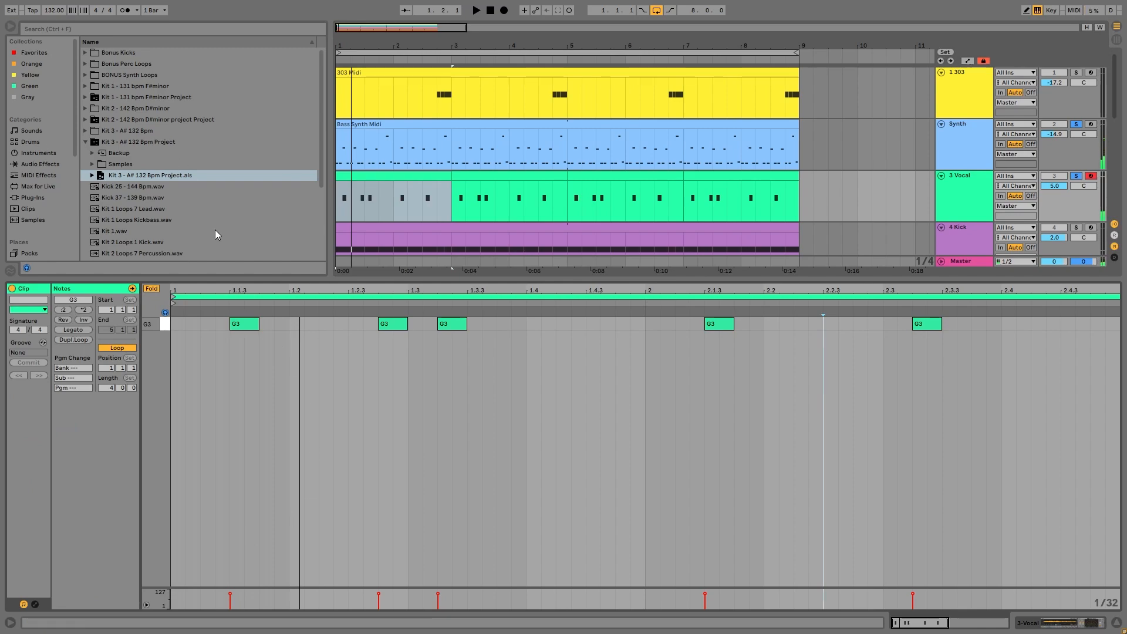
pyautogui.press('space')
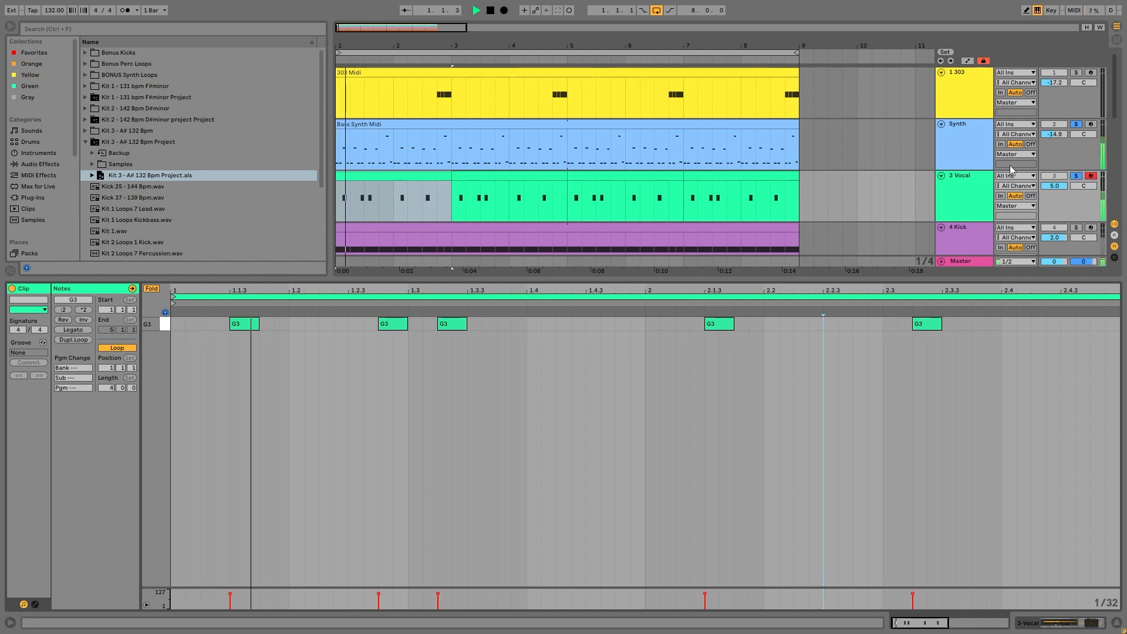
pyautogui.click(956, 182)
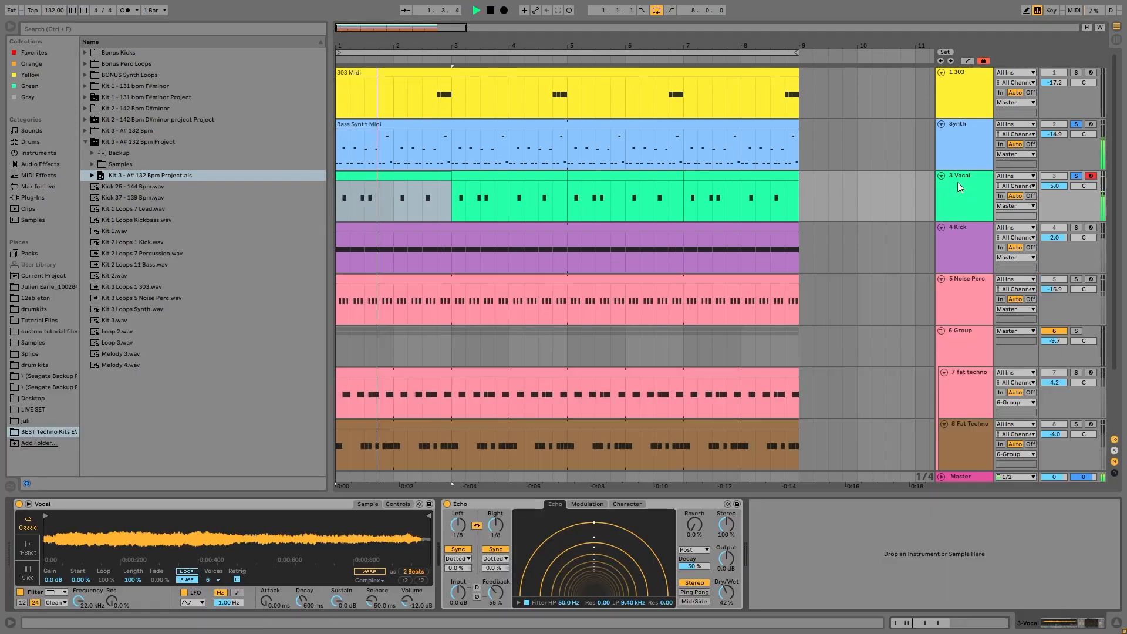
# Clear the track solos and play all of the project's layers together.
pyautogui.click(1078, 176)
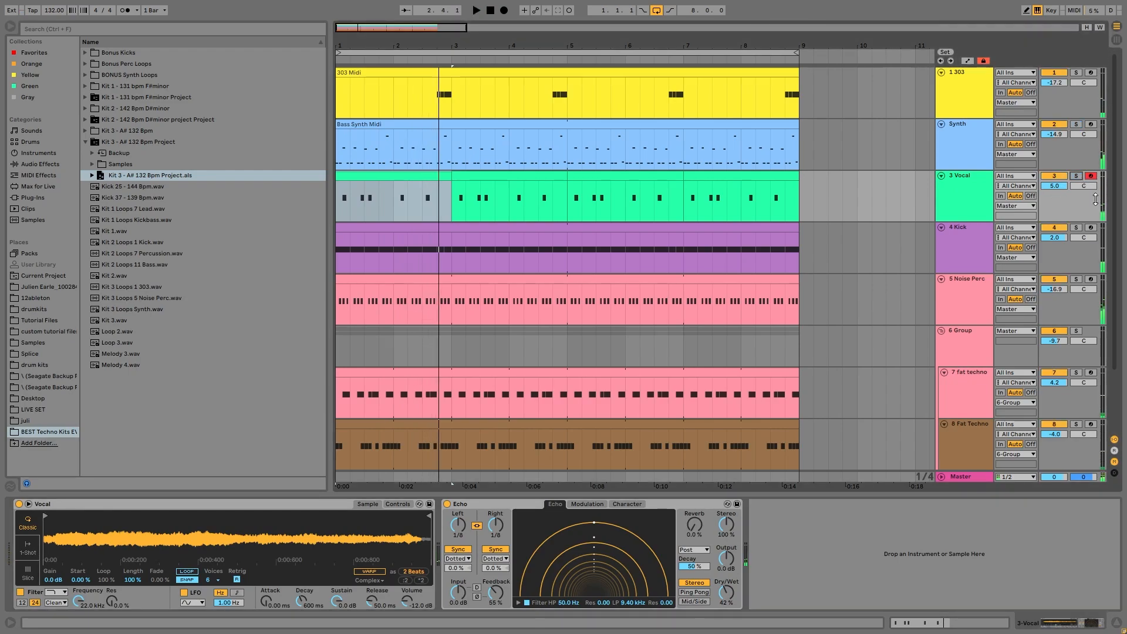
pyautogui.press('space')
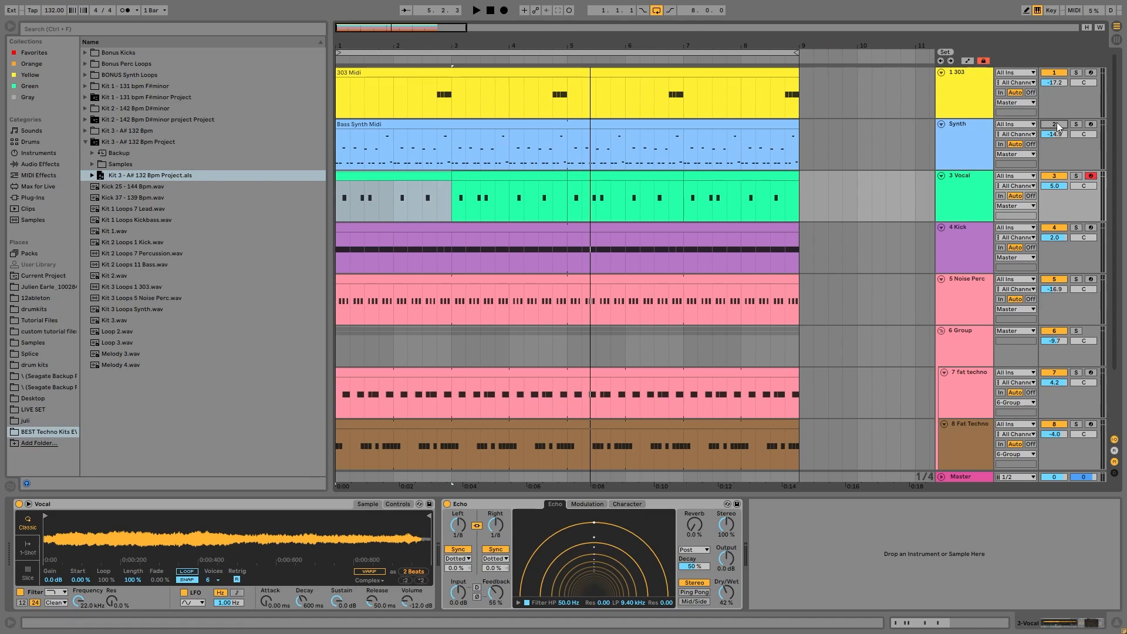
# Play the project's layers from the loop start with the Synth track muted.
pyautogui.press('space')
pyautogui.press('space')
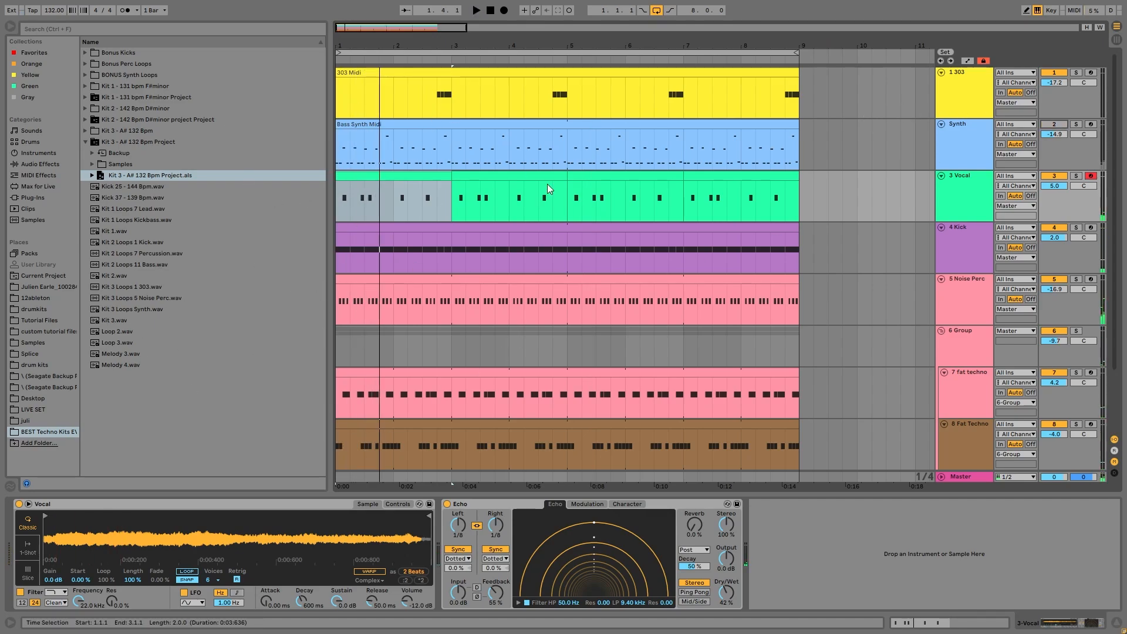
pyautogui.press('space')
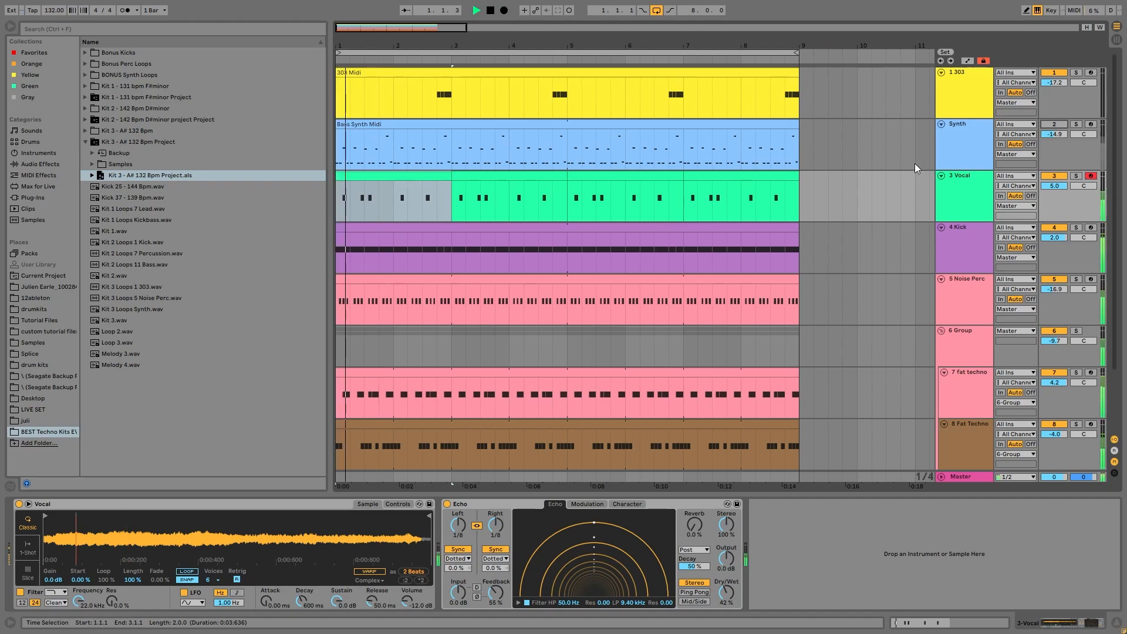
pyautogui.press('space')
# Reactivate the Synth track and play the full mix with it included.
pyautogui.click(1052, 125)
pyautogui.click(1052, 125)
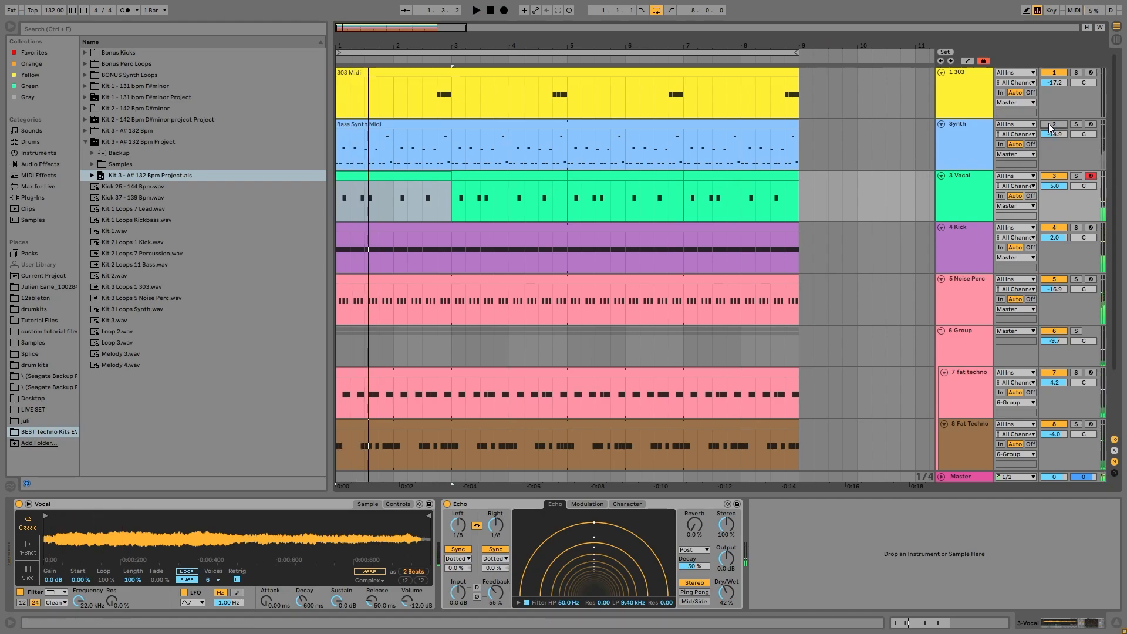
pyautogui.press('space')
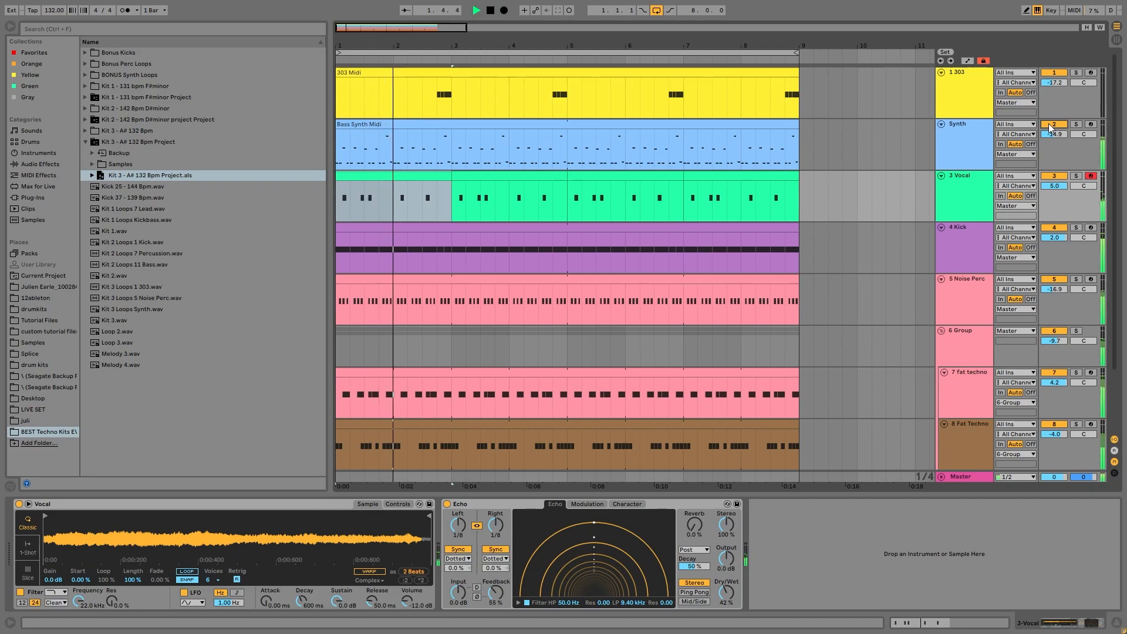
pyautogui.press('space')
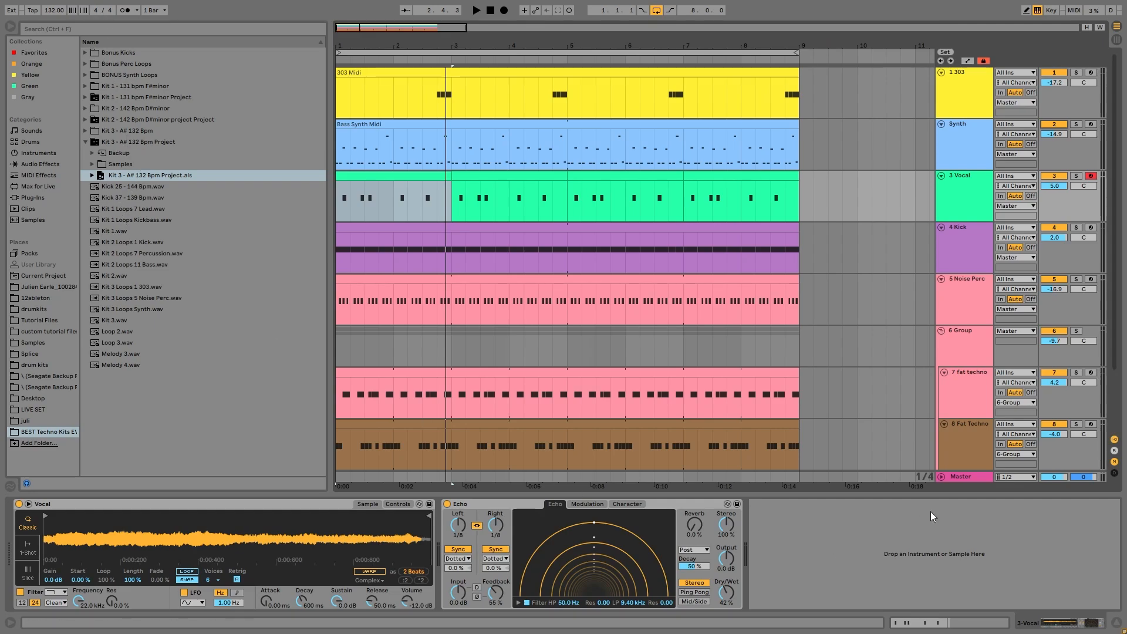
# Set the Master track's preview volume to 6.0 and audition Kit 2.wav, Kit 1.wav and Kit 3.wav from the browser.
pyautogui.moveTo(1077, 481); pyautogui.dragTo(844, 400)
pyautogui.click(112, 276)
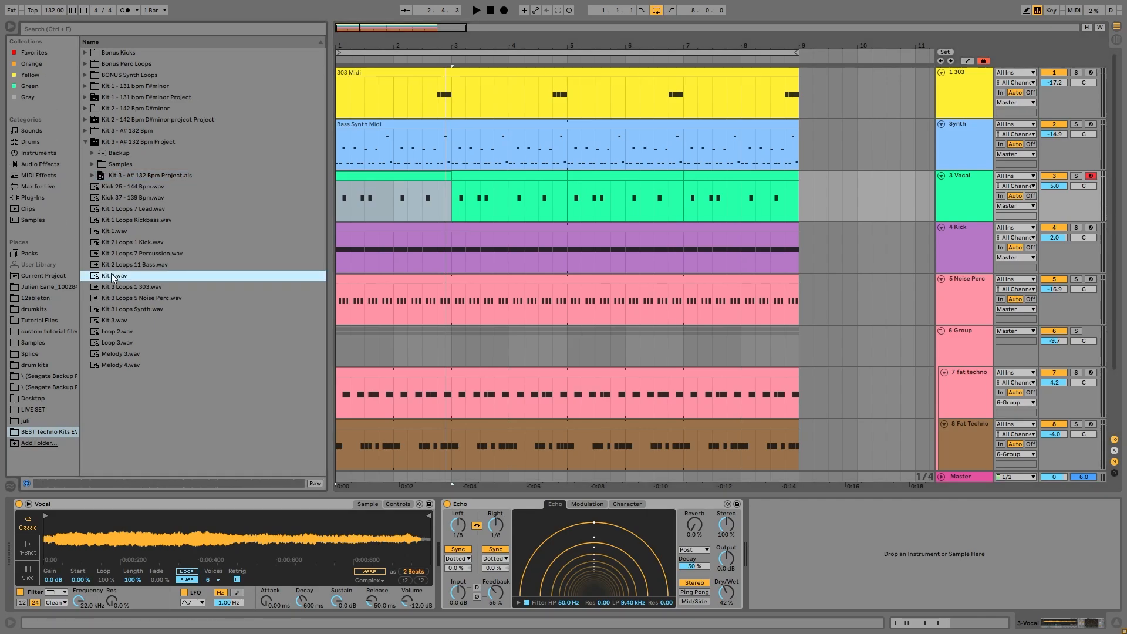
pyautogui.click(111, 231)
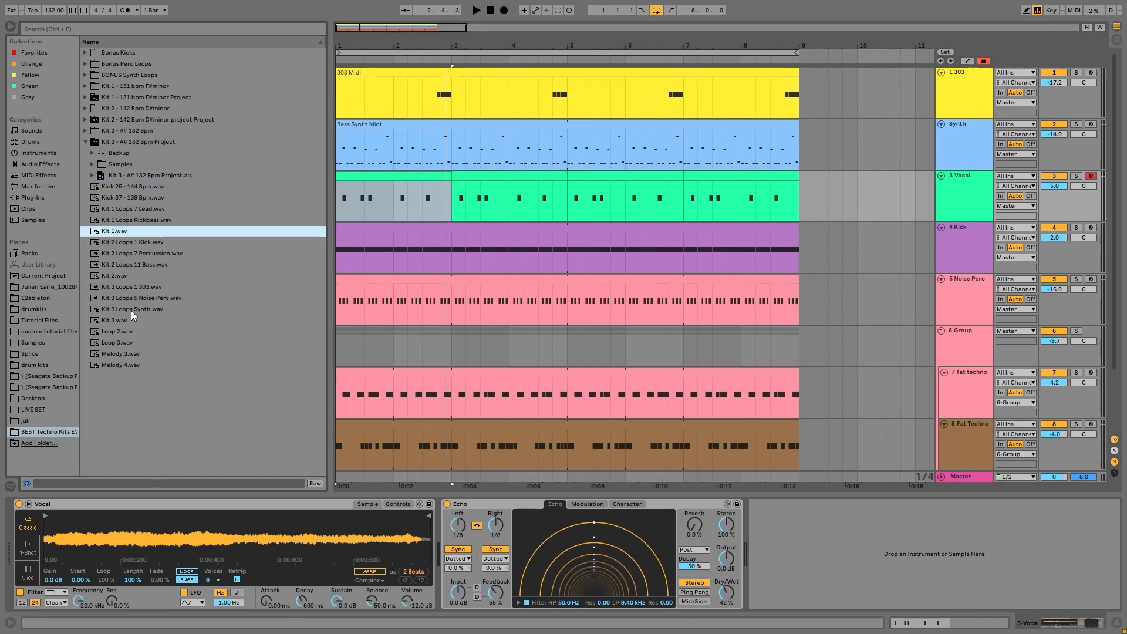
pyautogui.click(115, 322)
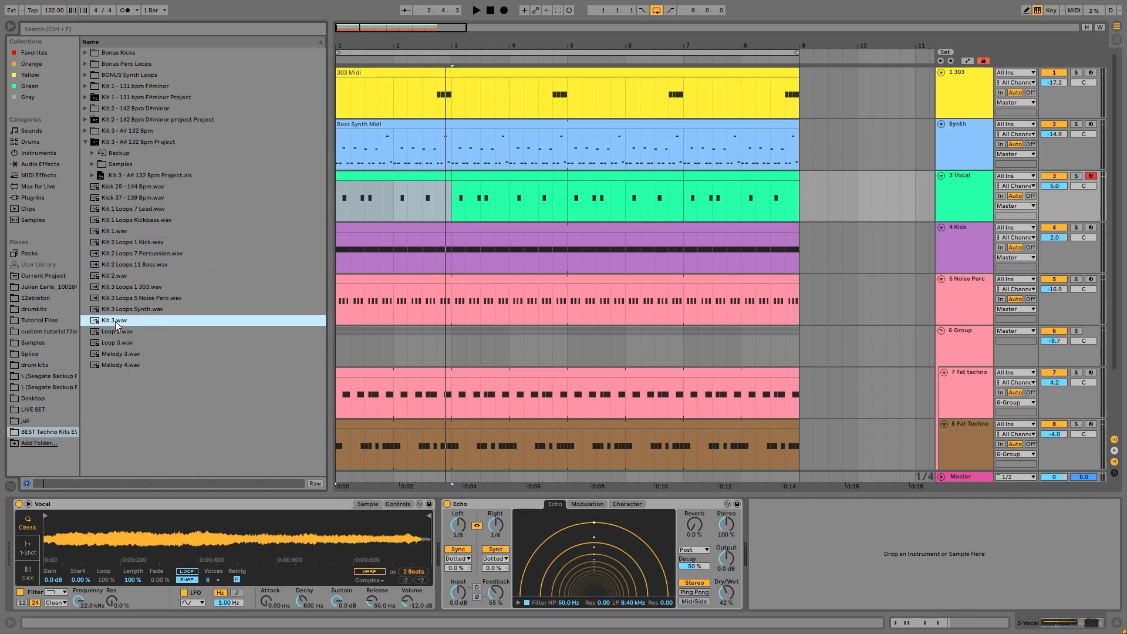